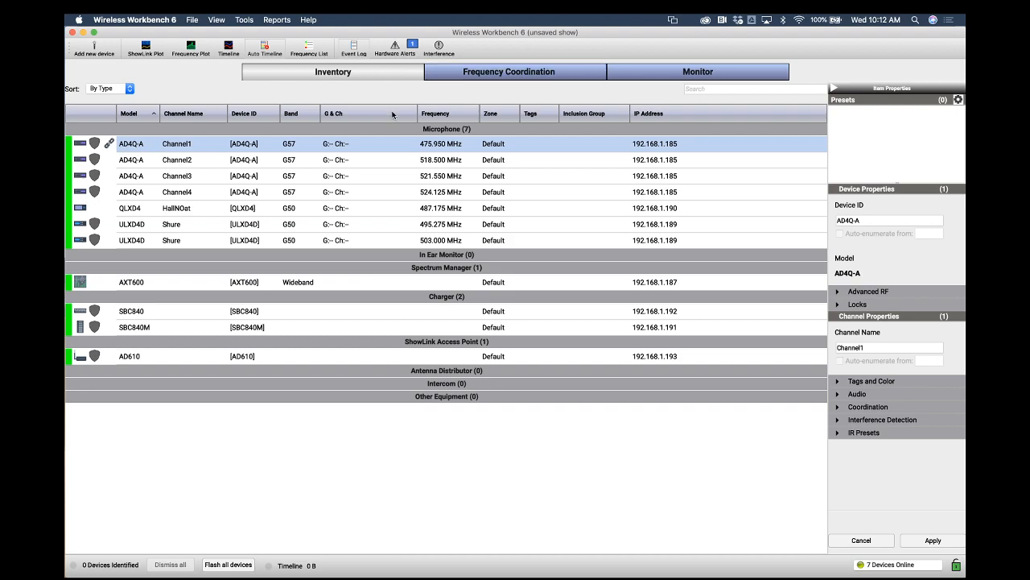
Select the AD4Q-A and QLXD4 microphone channels in the inventory to inspect their properties
click(202, 160)
click(202, 175)
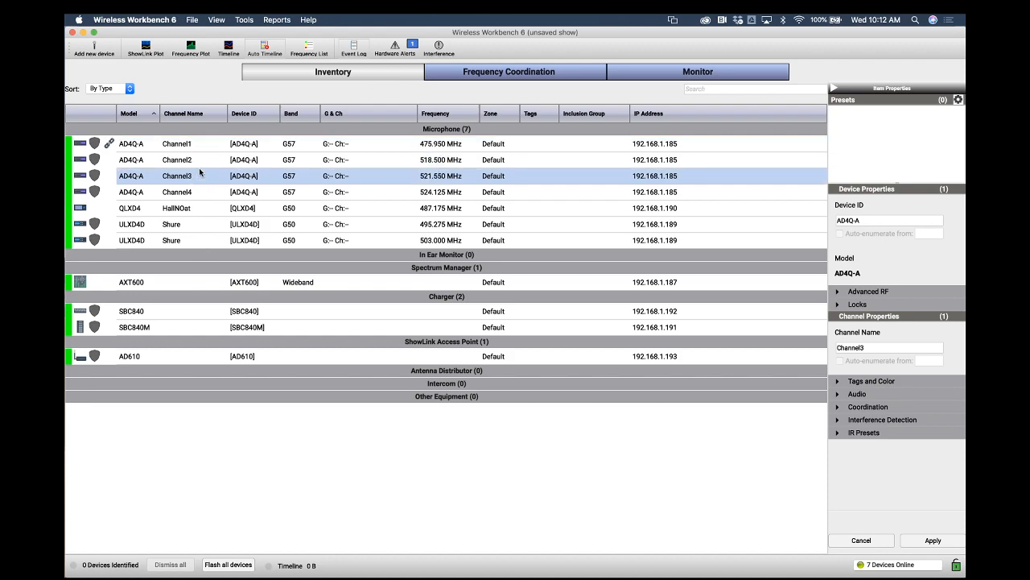
click(198, 191)
click(194, 207)
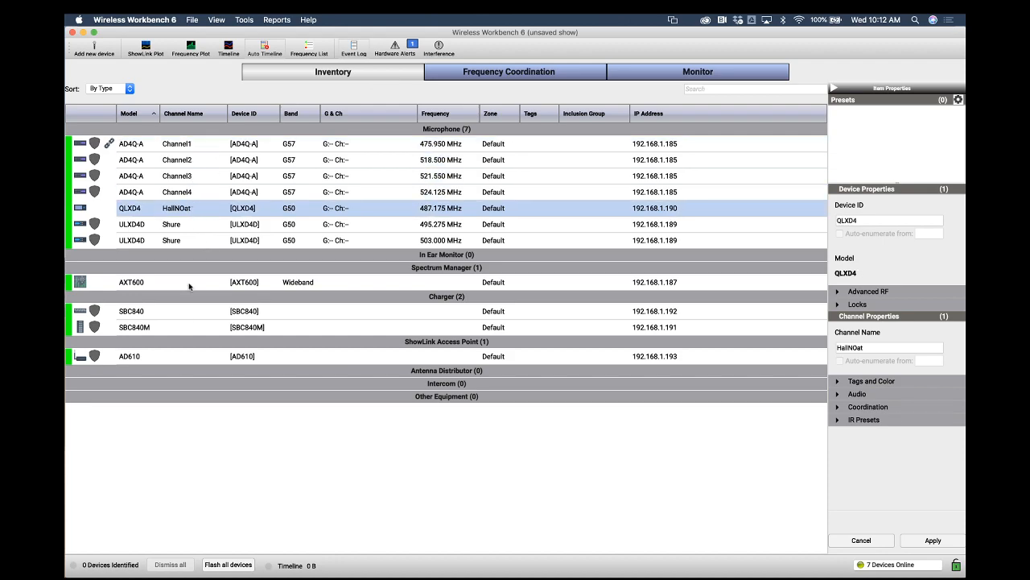
View the Frequency Coordination and Monitor tabs, then return to the Inventory
click(486, 74)
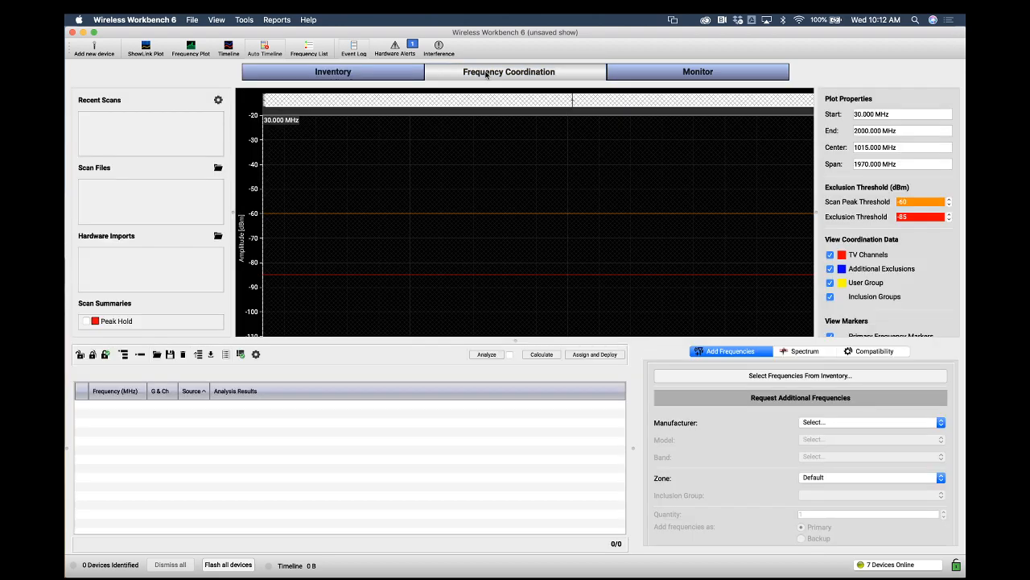
click(637, 78)
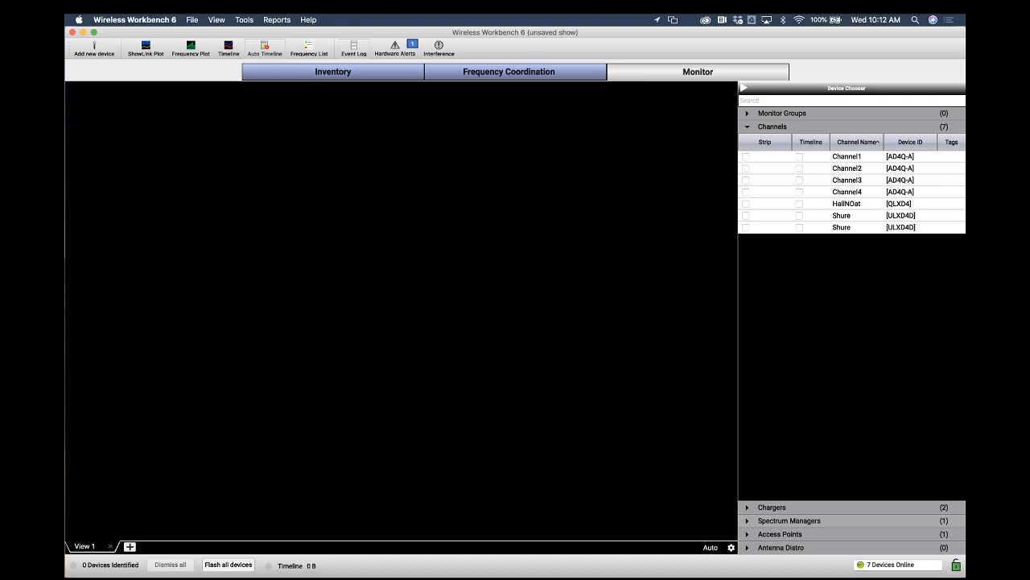
click(336, 71)
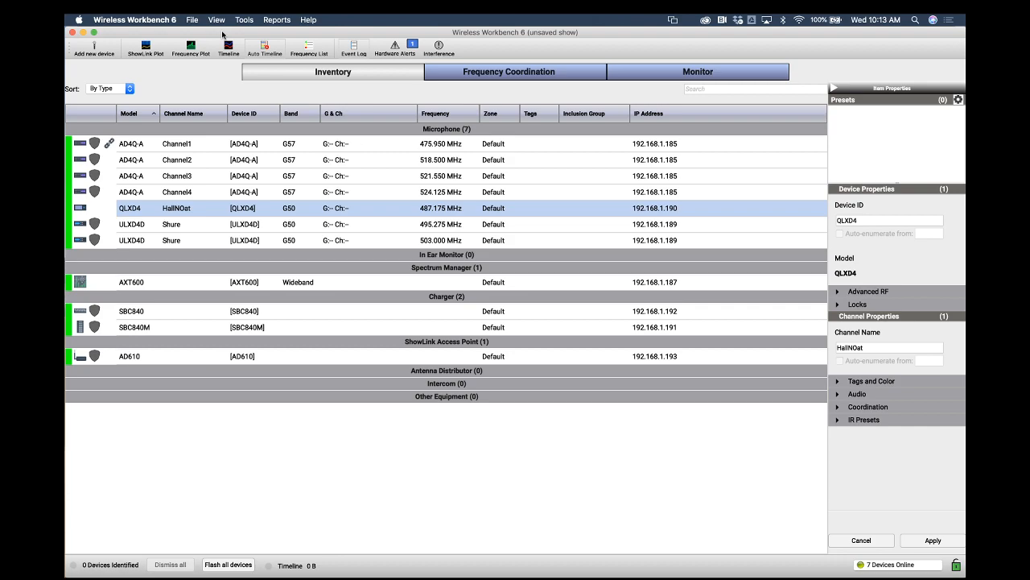
Open Preferences and view the Network interface settings
click(168, 21)
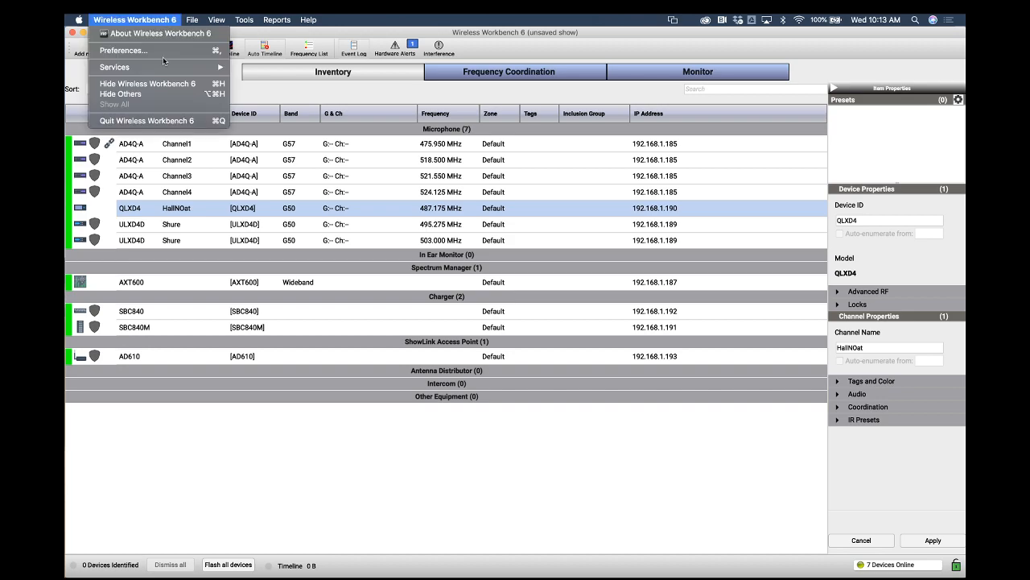
click(165, 51)
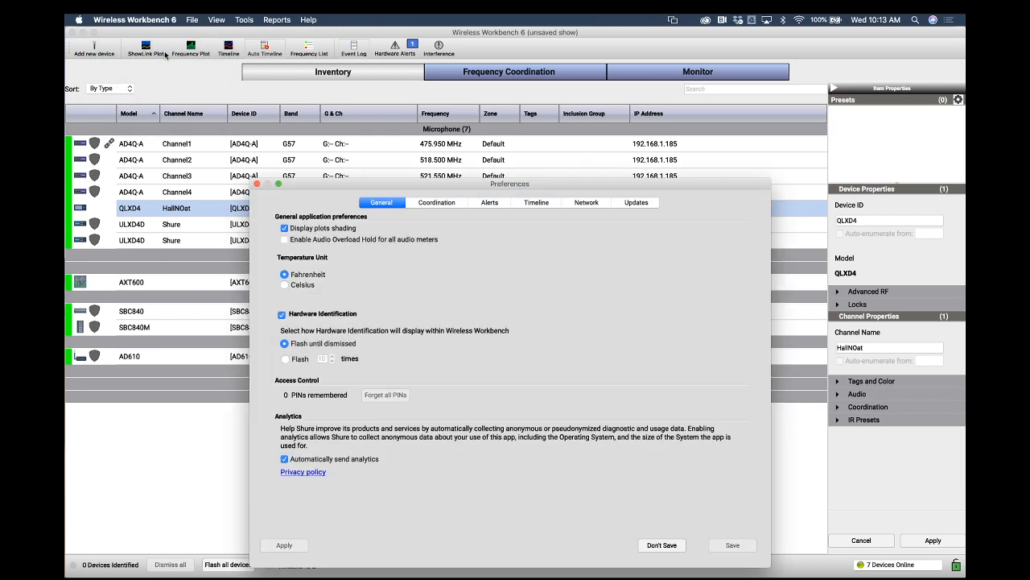
drag(354, 184, 357, 92)
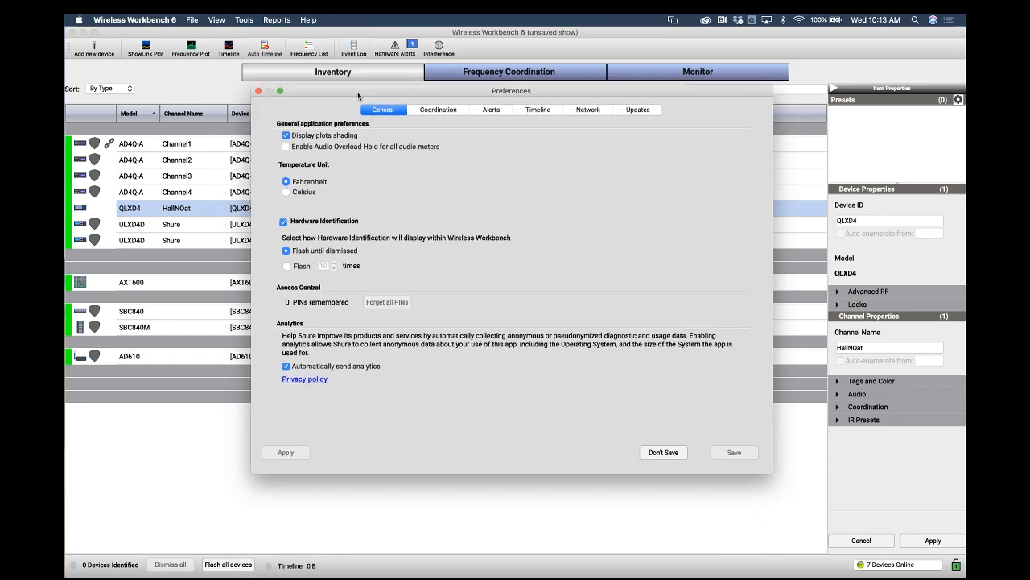
click(586, 108)
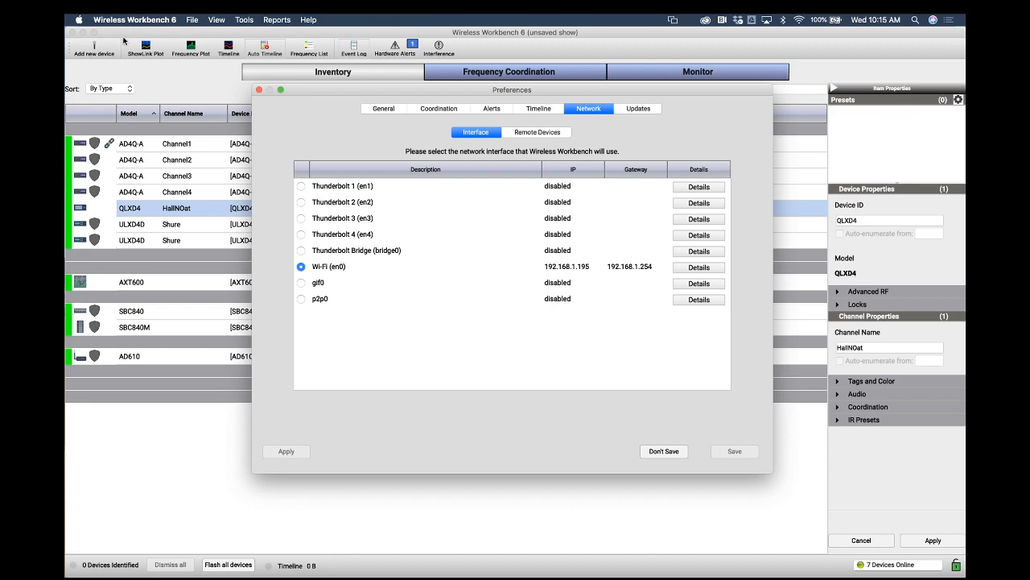
Open About This Mac to review the computer's system details, then dismiss it
click(81, 21)
click(86, 33)
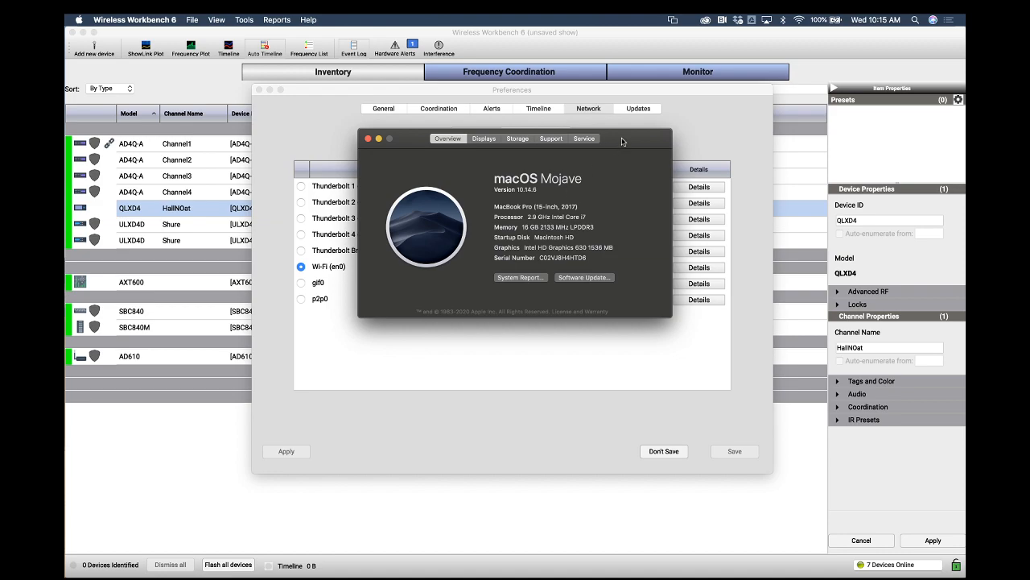
drag(622, 141, 625, 148)
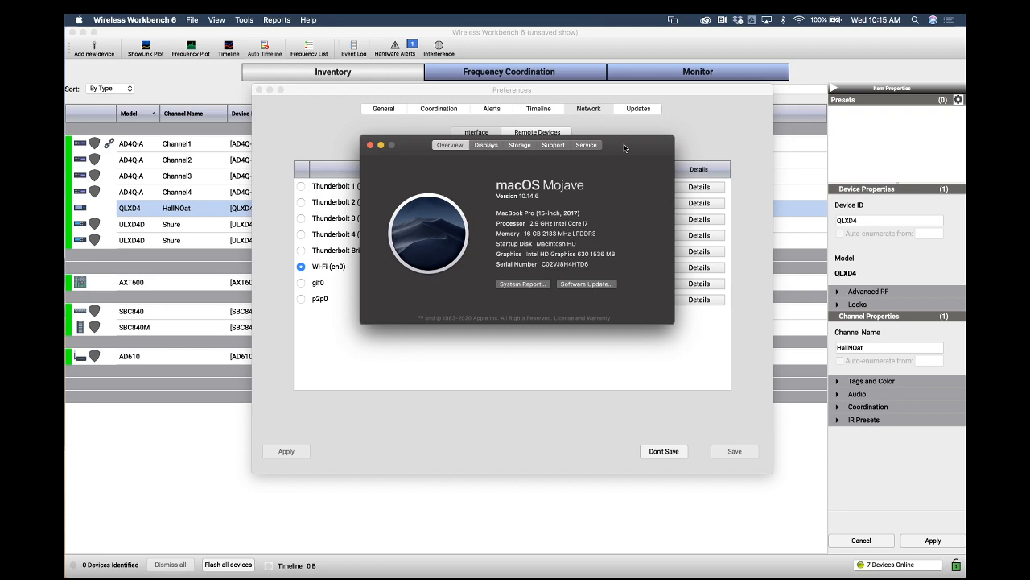
click(679, 97)
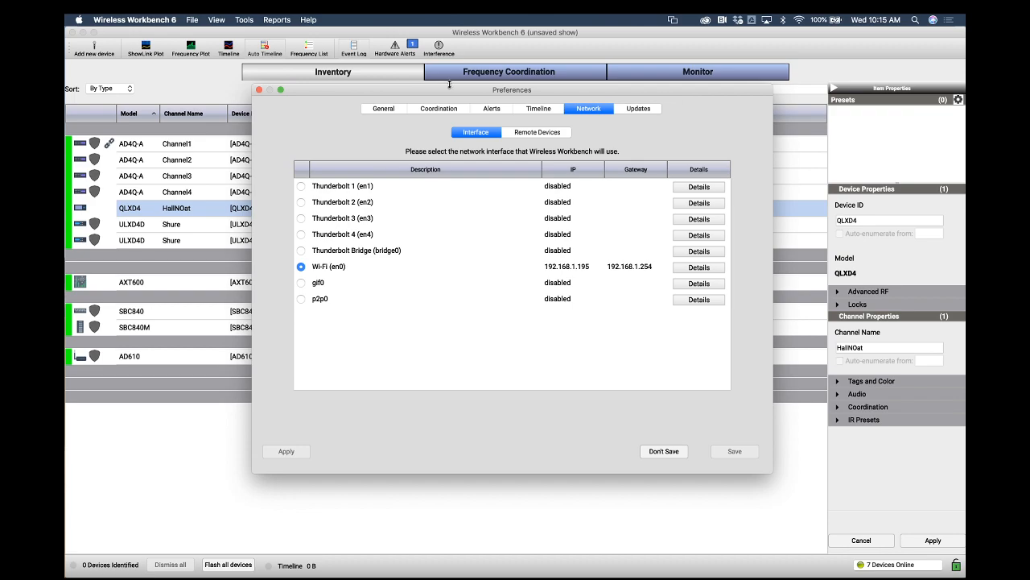
Close the Preferences dialog and select the first AD4Q-A and a ULXD4D channel in the inventory
click(259, 89)
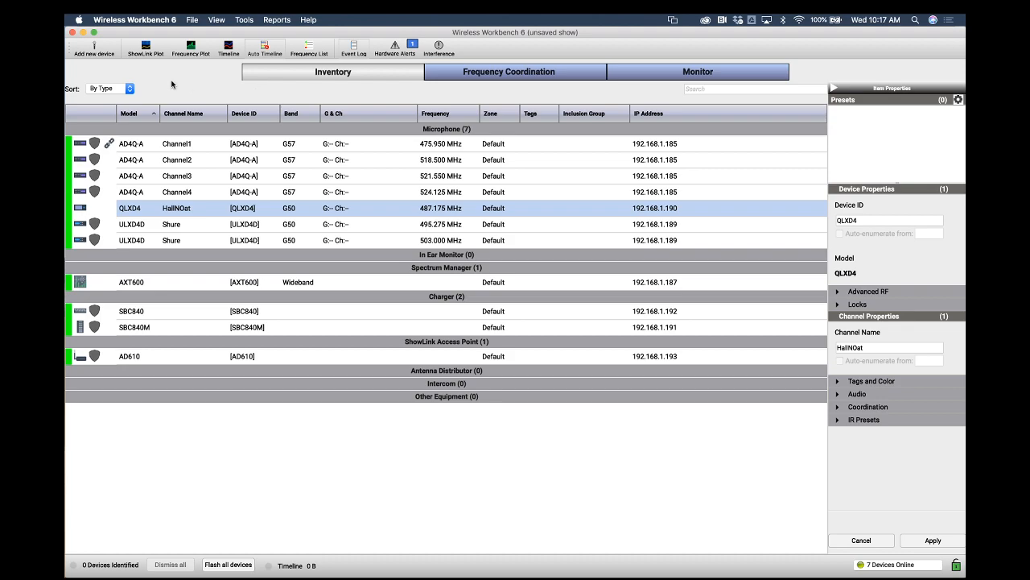
click(169, 150)
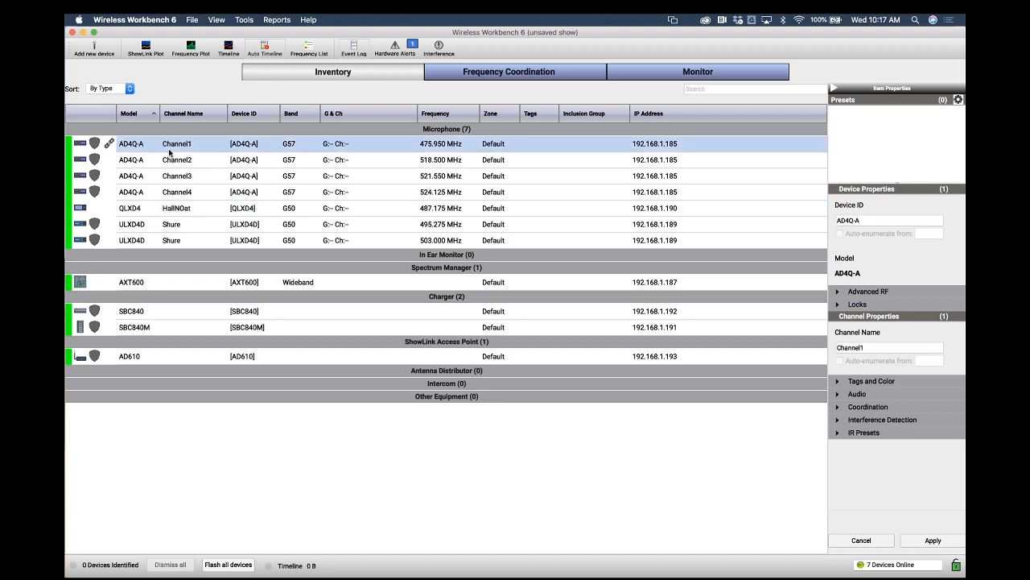
click(173, 228)
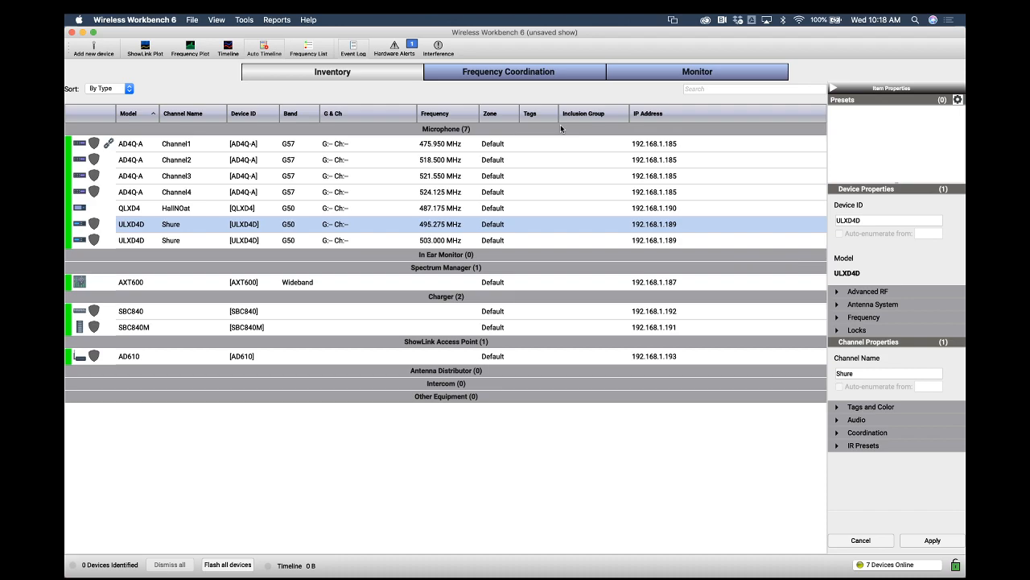
Switch to the TextEdit scope-of-work document to read the requirements, then return to Wireless Workbench
mouse_move(66, 577)
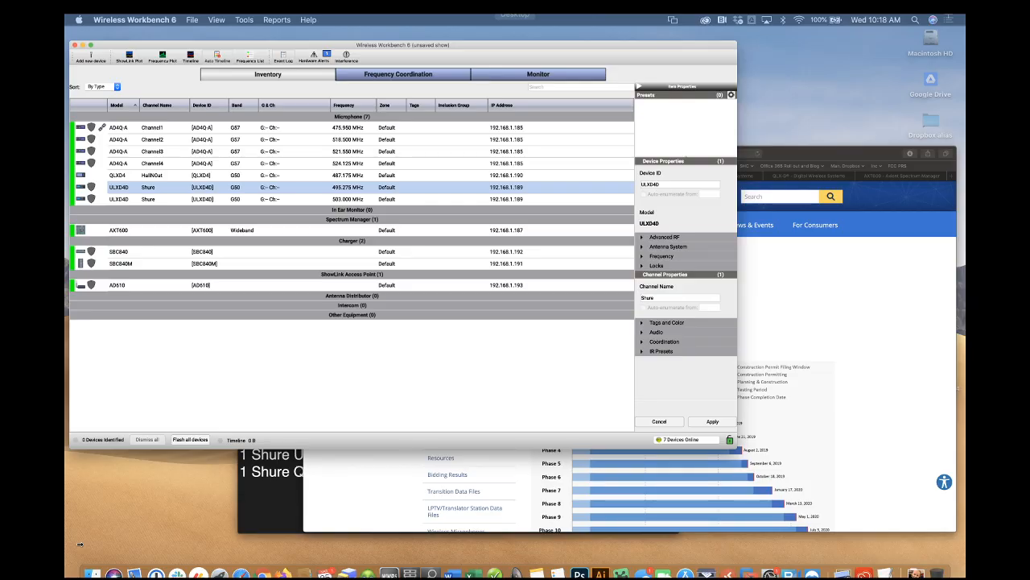
click(418, 435)
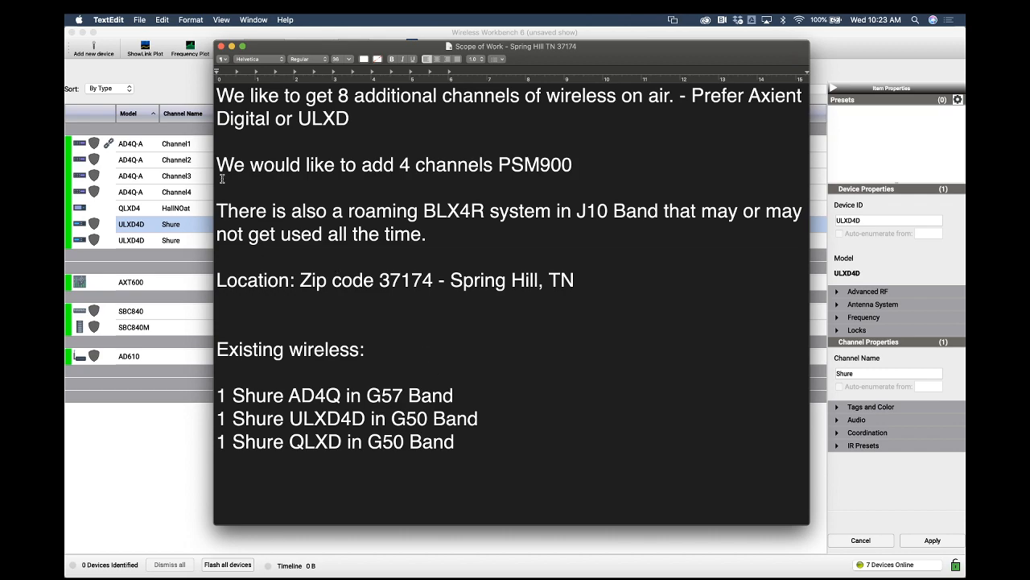
click(249, 30)
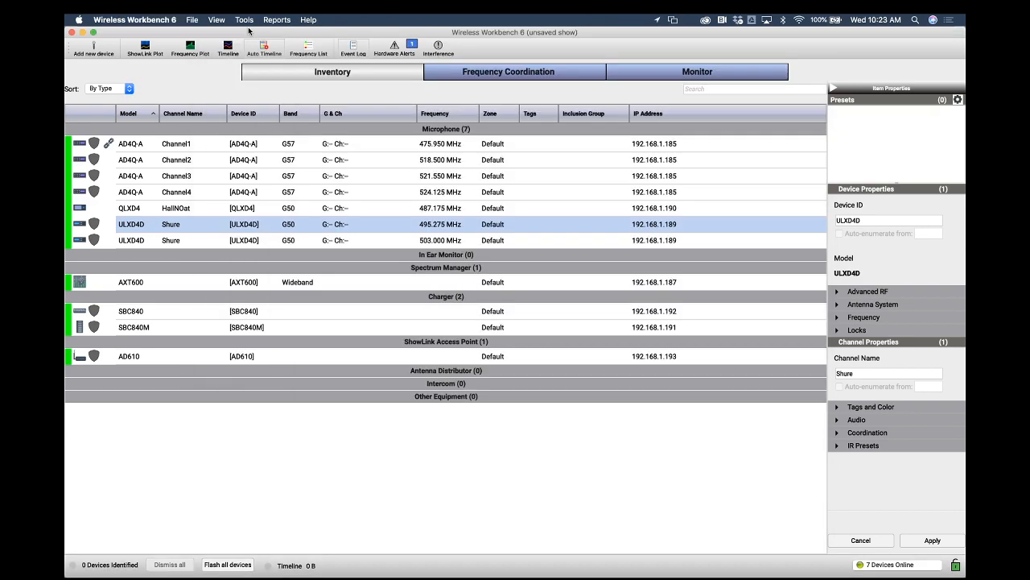
Select Channel1 through Channel3 of the AD4Q-A in the inventory
click(175, 144)
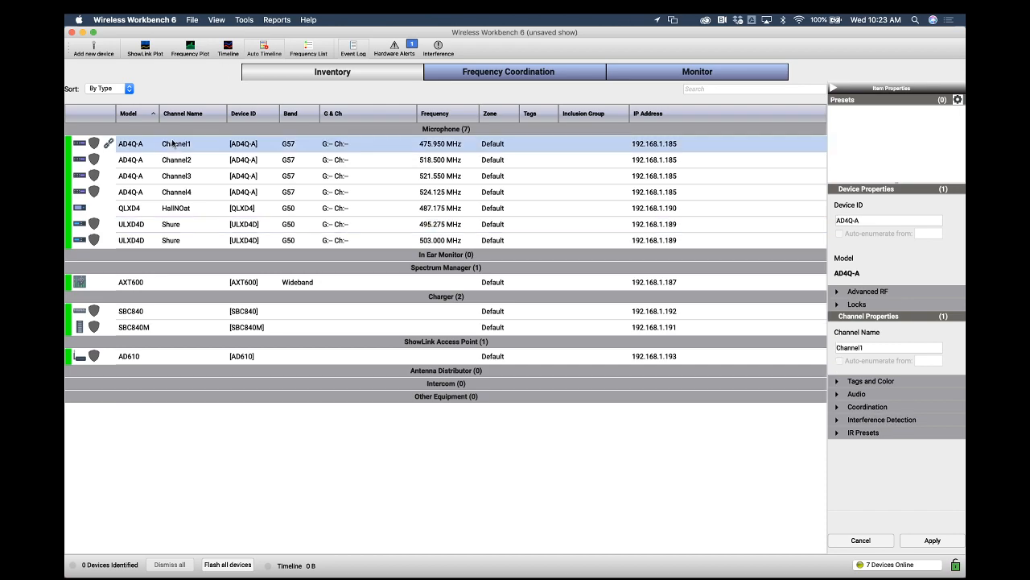
click(174, 160)
click(176, 175)
Switch to the scope-of-work document and highlight each line of the existing wireless list
mouse_move(66, 573)
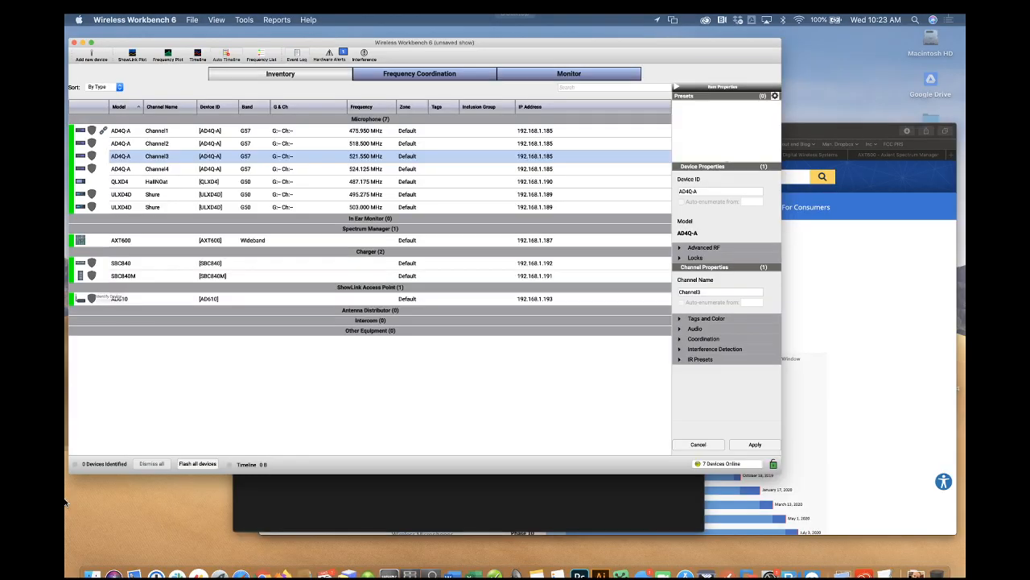
click(466, 386)
drag(455, 395, 217, 395)
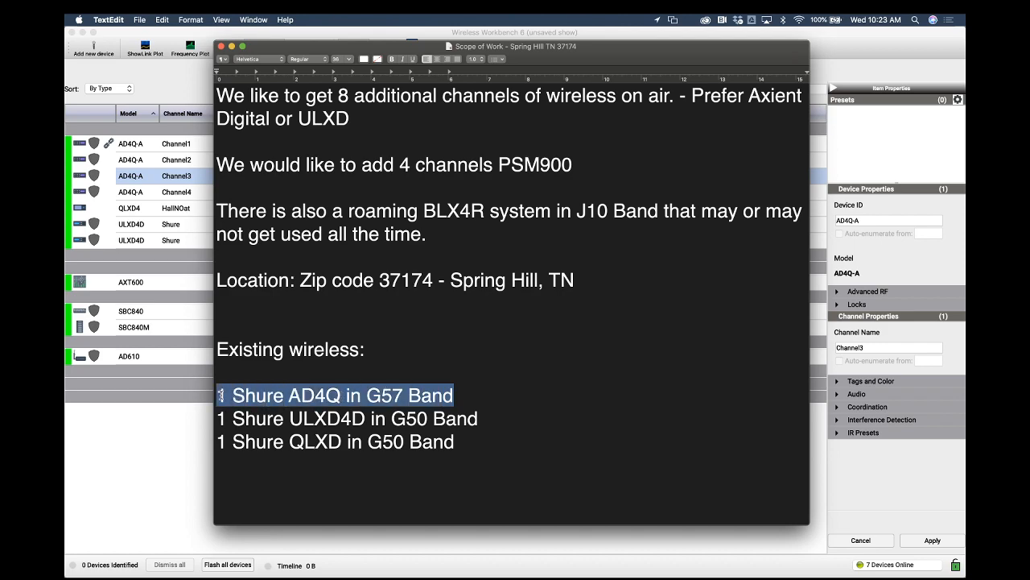
drag(480, 419, 216, 419)
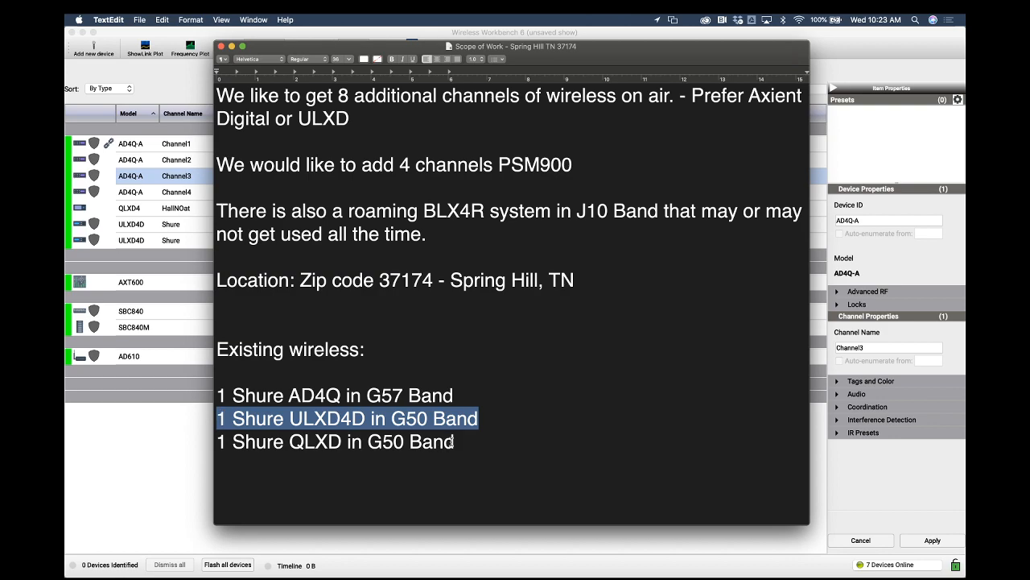
drag(455, 441, 226, 441)
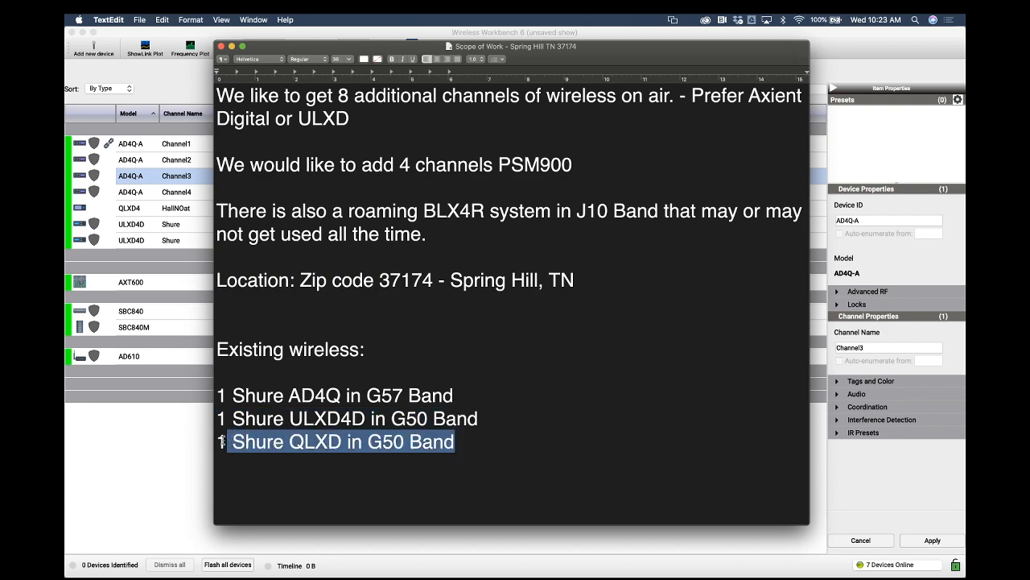
Return to Wireless Workbench and step through each microphone channel and the AXT600 spectrum manager
click(199, 46)
click(183, 147)
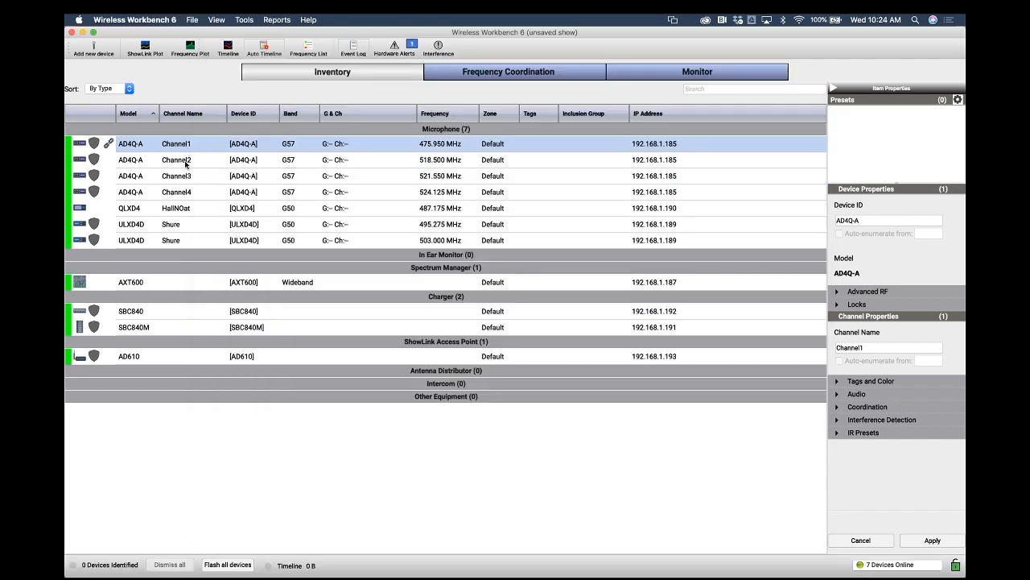
click(185, 162)
click(187, 179)
click(186, 194)
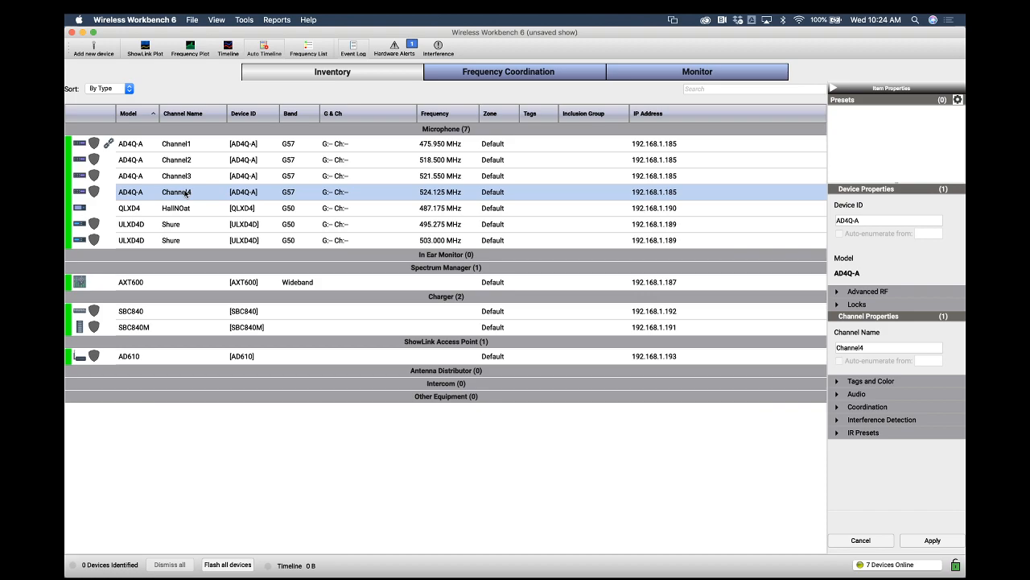
click(187, 212)
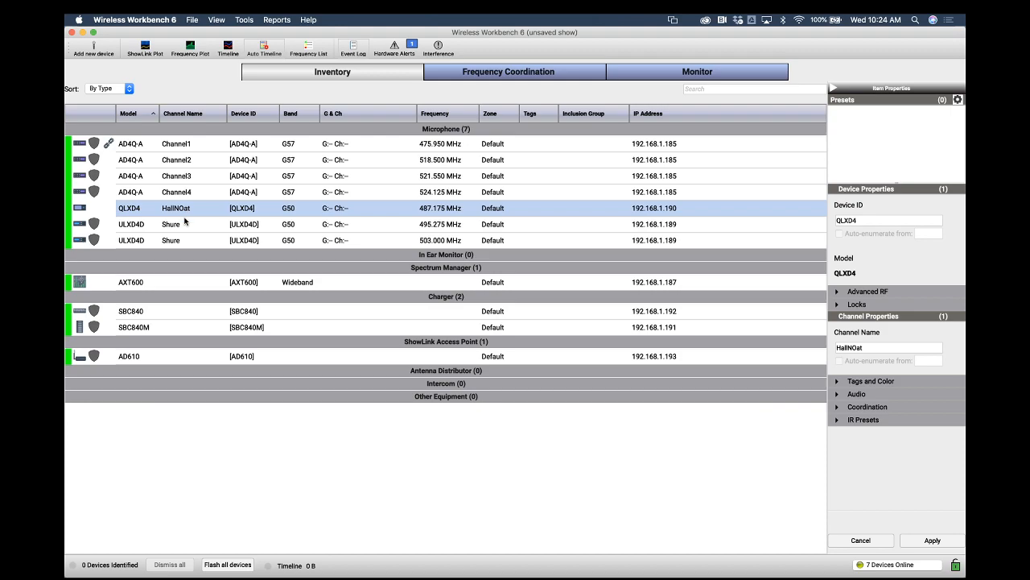
click(182, 229)
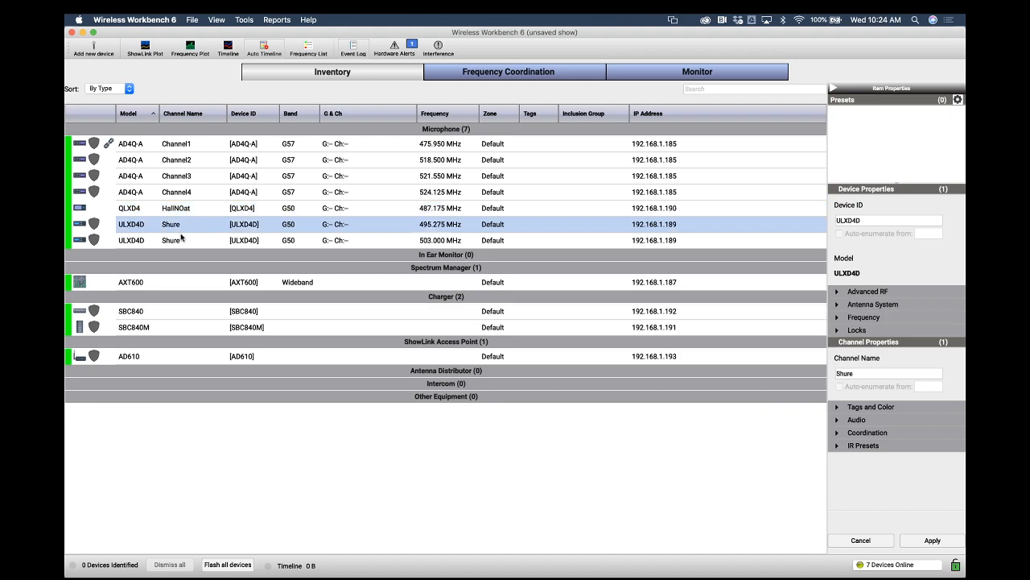
click(182, 240)
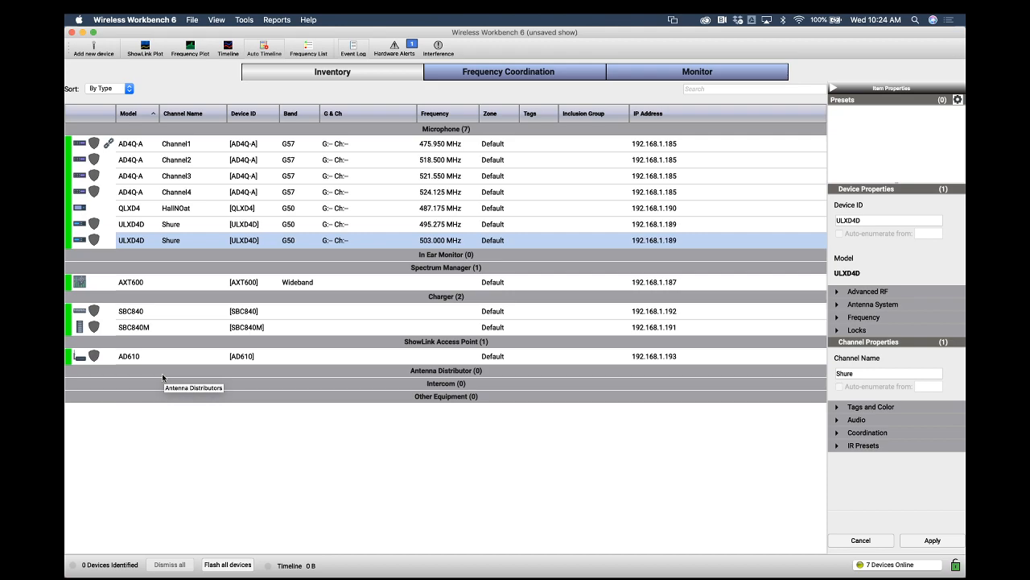
click(175, 281)
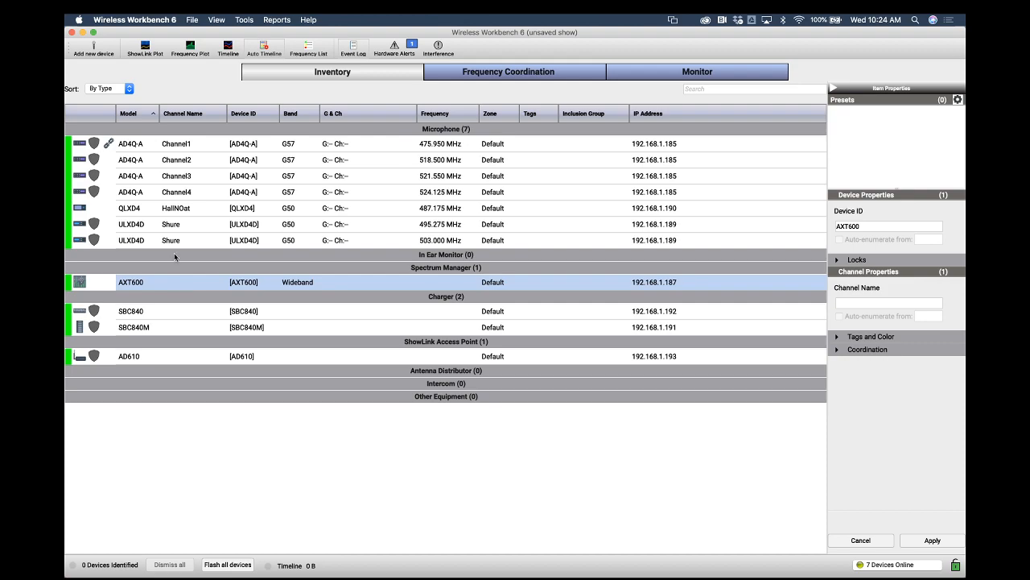
Step again through the AD4Q-A, QLXD4 and ULXD4D microphone channels in the inventory
click(184, 145)
click(186, 159)
click(186, 176)
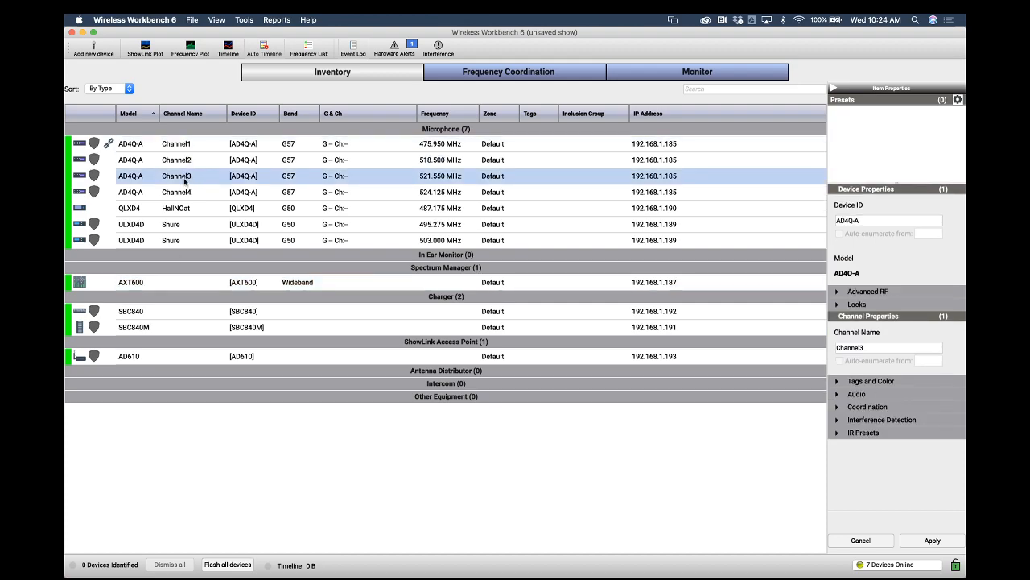
click(186, 192)
click(185, 210)
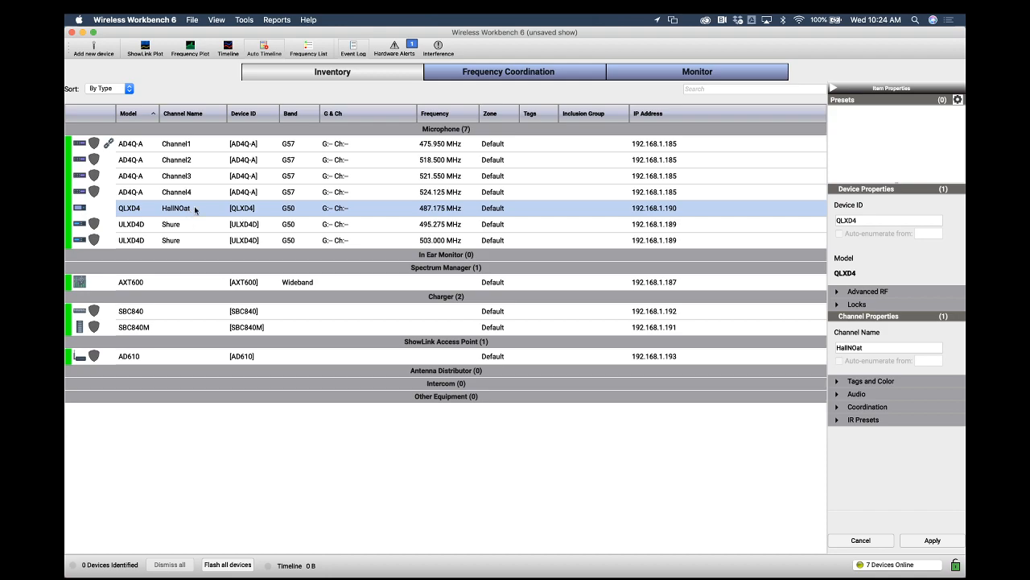
click(191, 225)
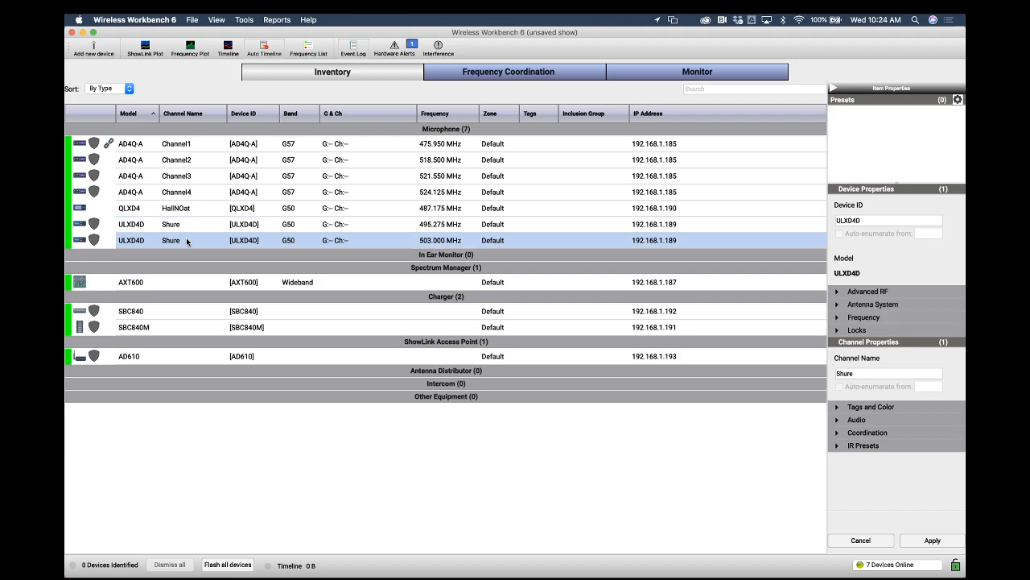
click(192, 209)
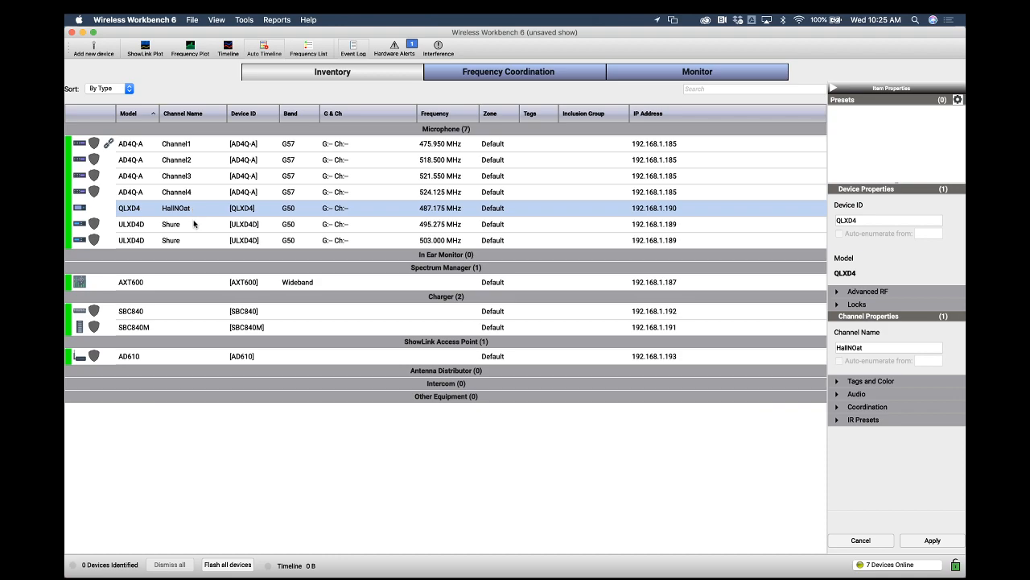
Select the SBC840M and SBC840 chargers and the AD610 access point to inspect them
click(207, 314)
click(211, 328)
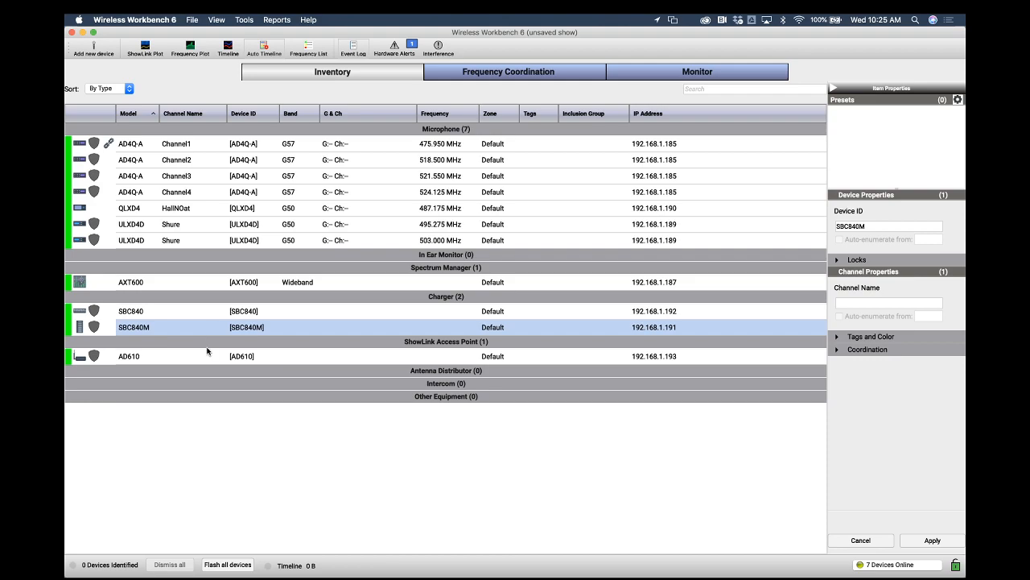
click(206, 354)
click(211, 313)
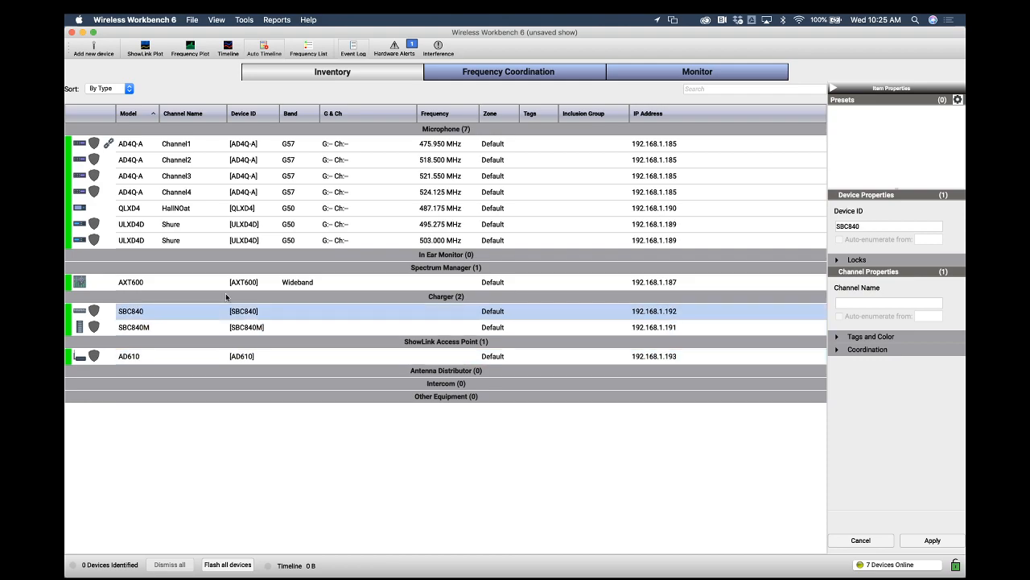
Inspect the SBC840M charger and AD610 access point, then highlight the QLXD in G50 Band line in the scope-of-work document
click(171, 329)
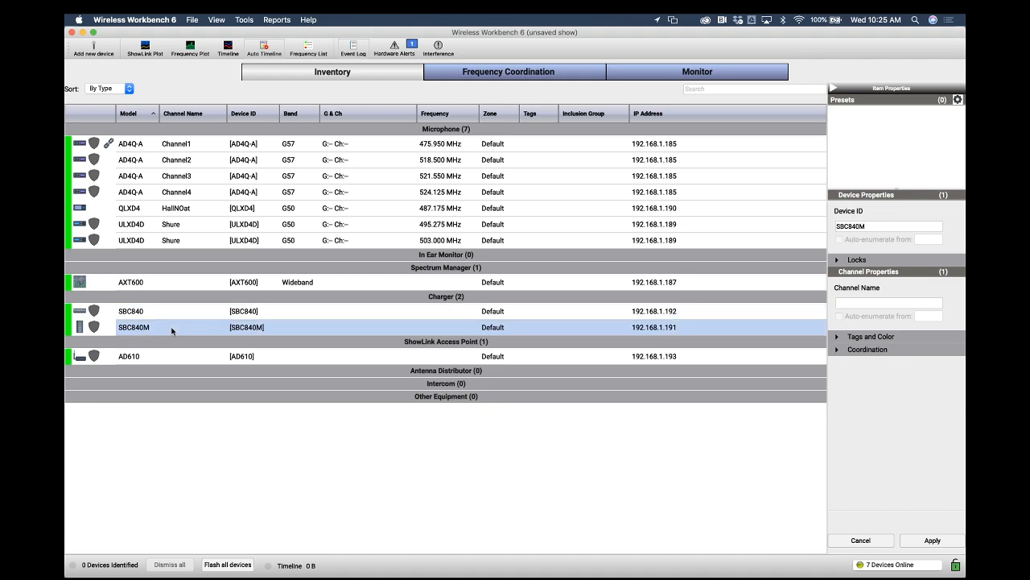
click(168, 355)
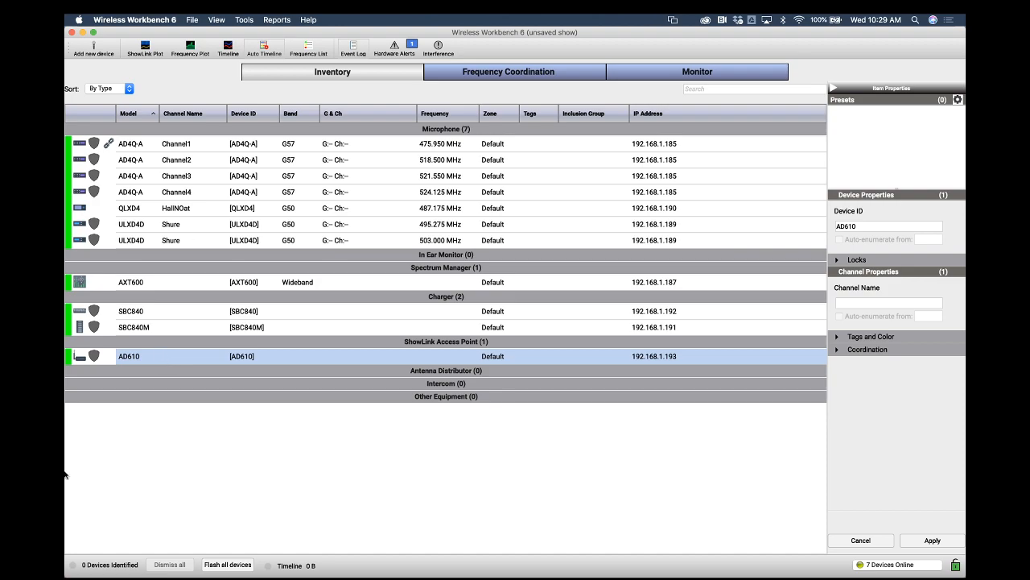
key(ctrl+Up)
click(441, 451)
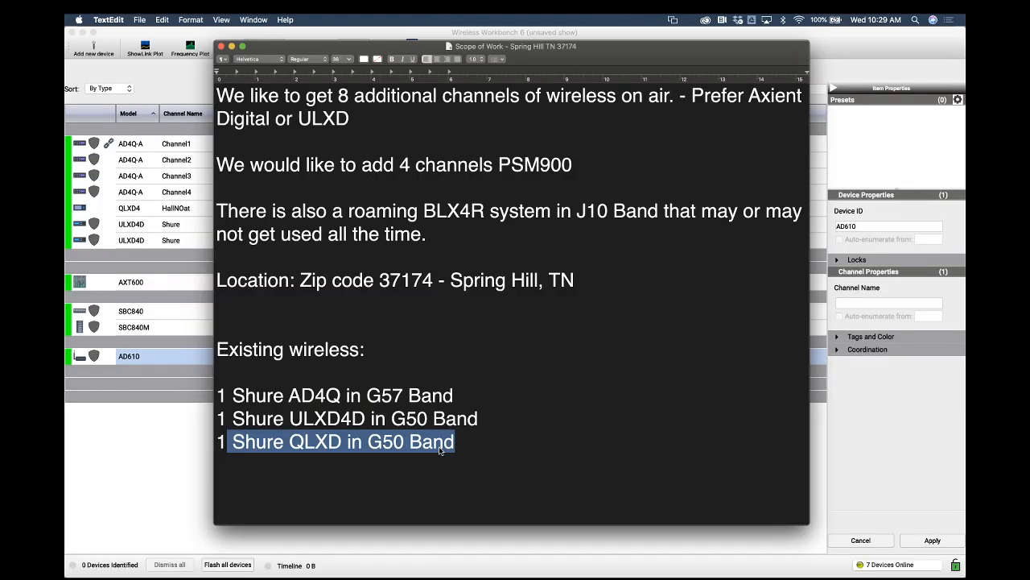
click(465, 441)
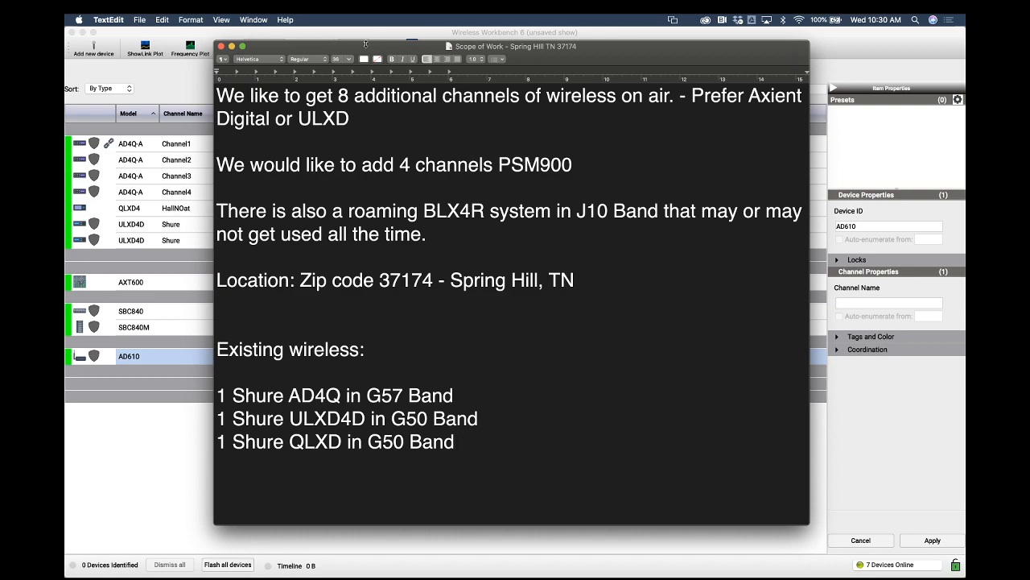
Return to Wireless Workbench and step through the AXT600, SBC840, SBC840M and AD610 device rows
click(343, 34)
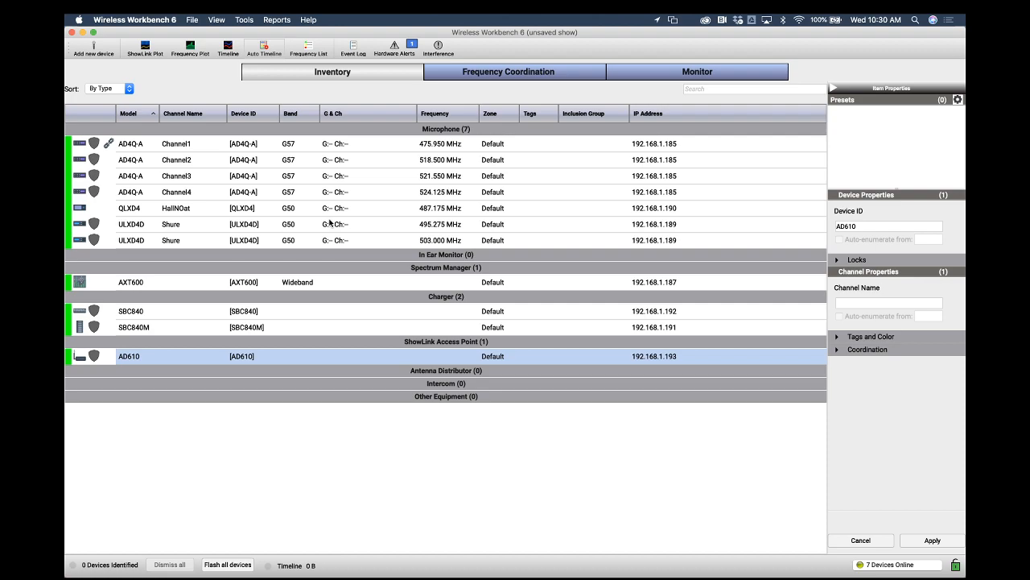
click(204, 283)
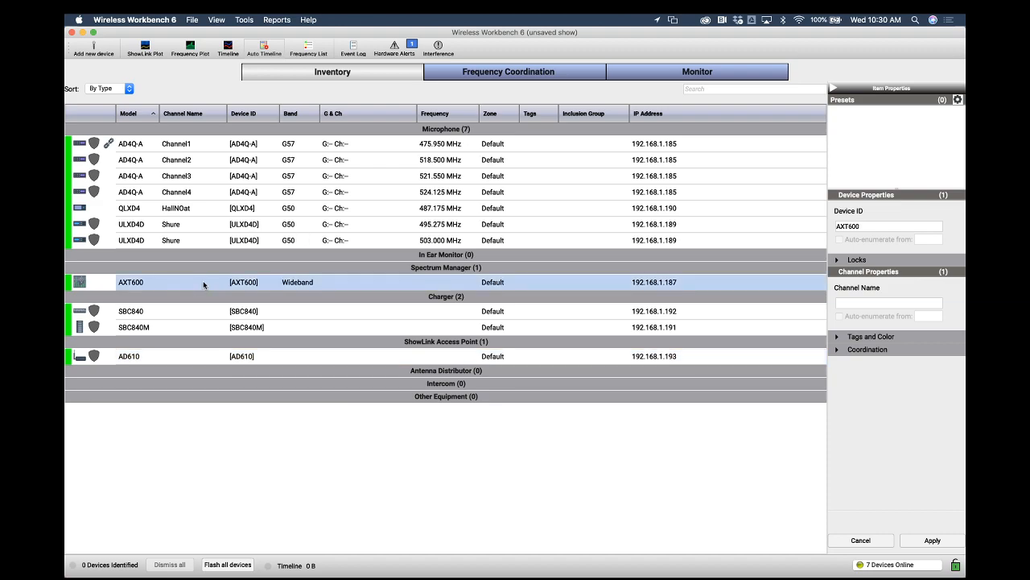
click(186, 311)
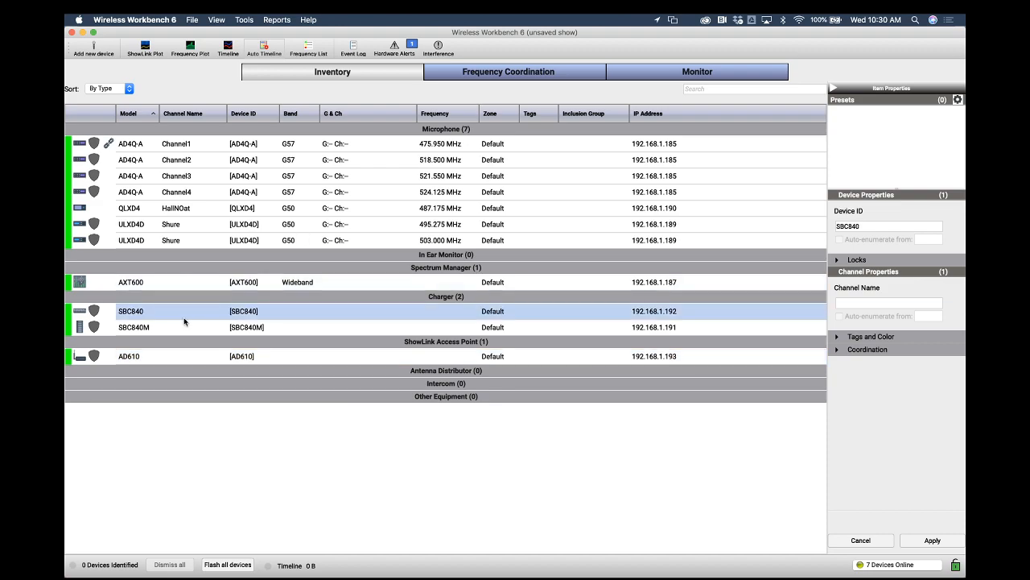
click(182, 327)
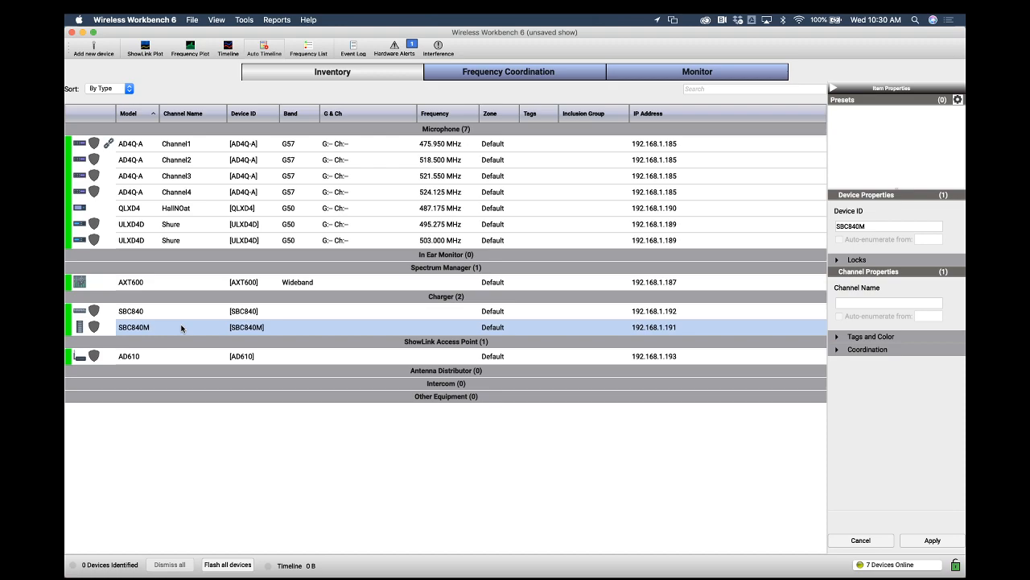
click(177, 356)
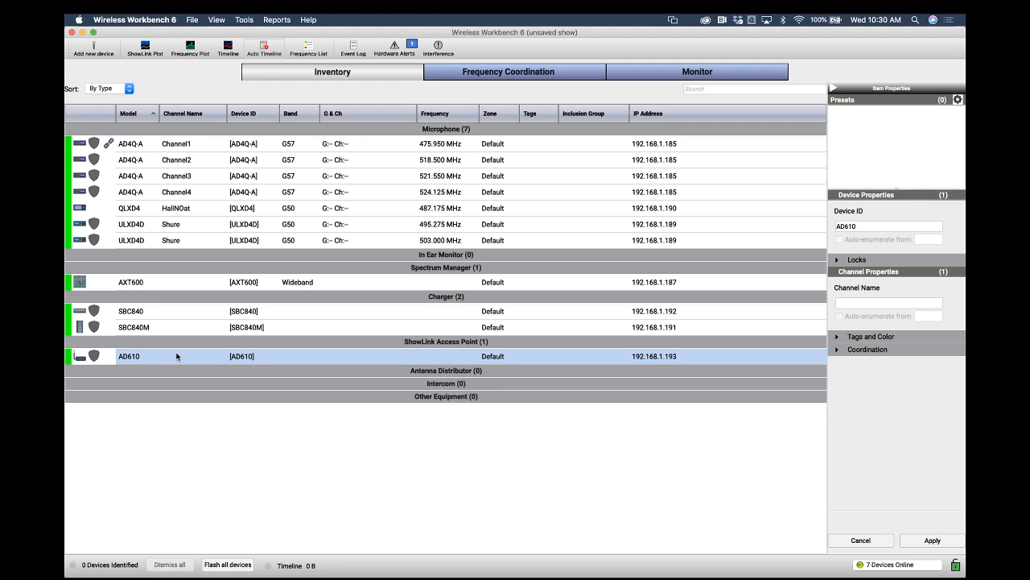
click(196, 285)
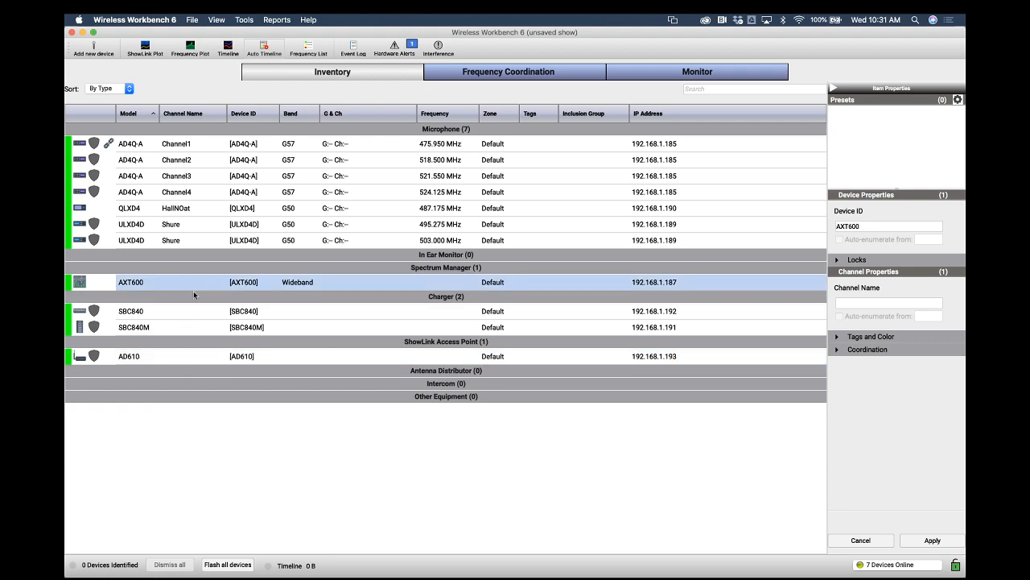
click(177, 362)
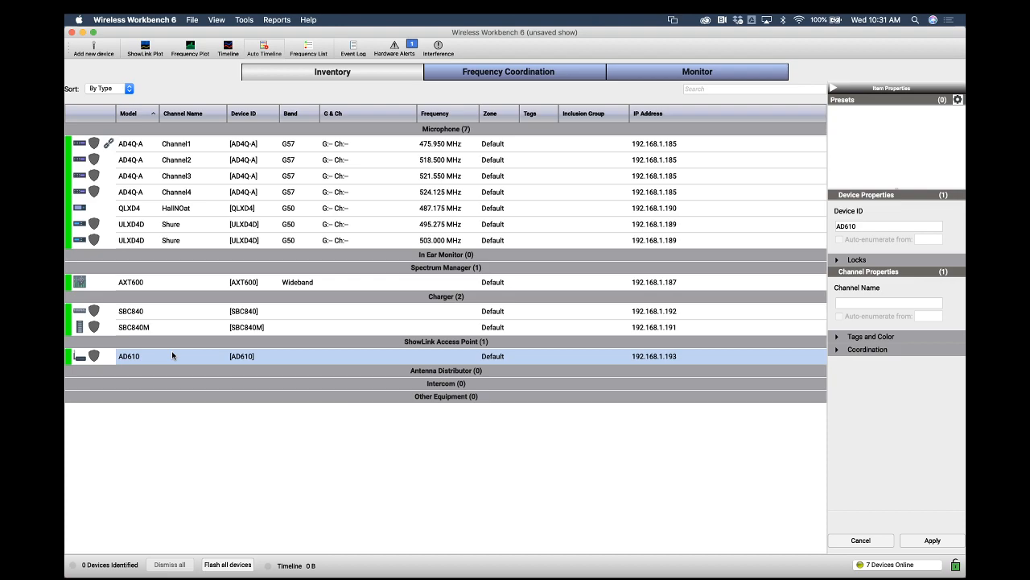
click(181, 328)
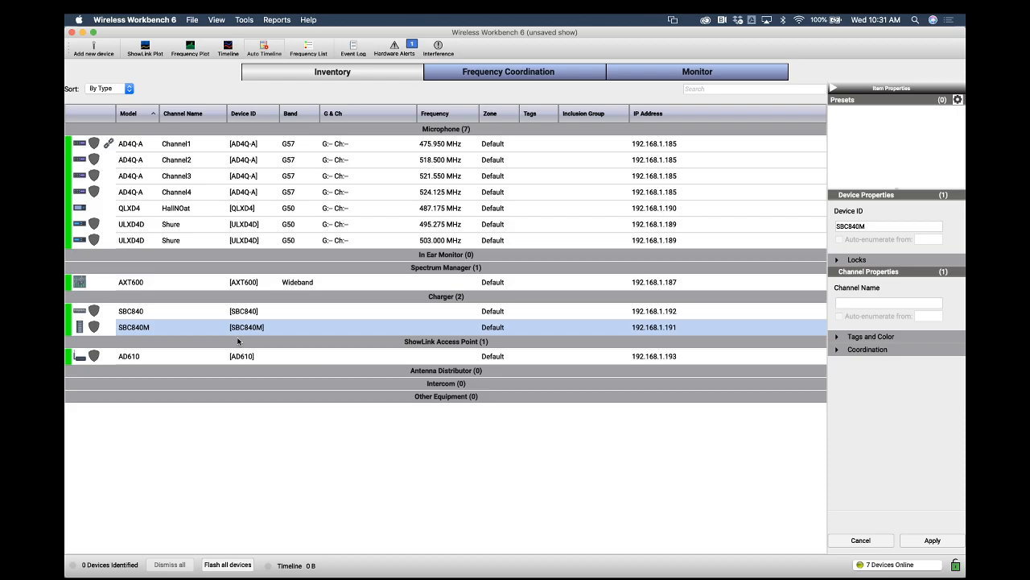
Switch to the scope-of-work document, reposition its window, and highlight the ULXD preference and the ULXD4D's G50 Band
key(ctrl+Up)
click(356, 444)
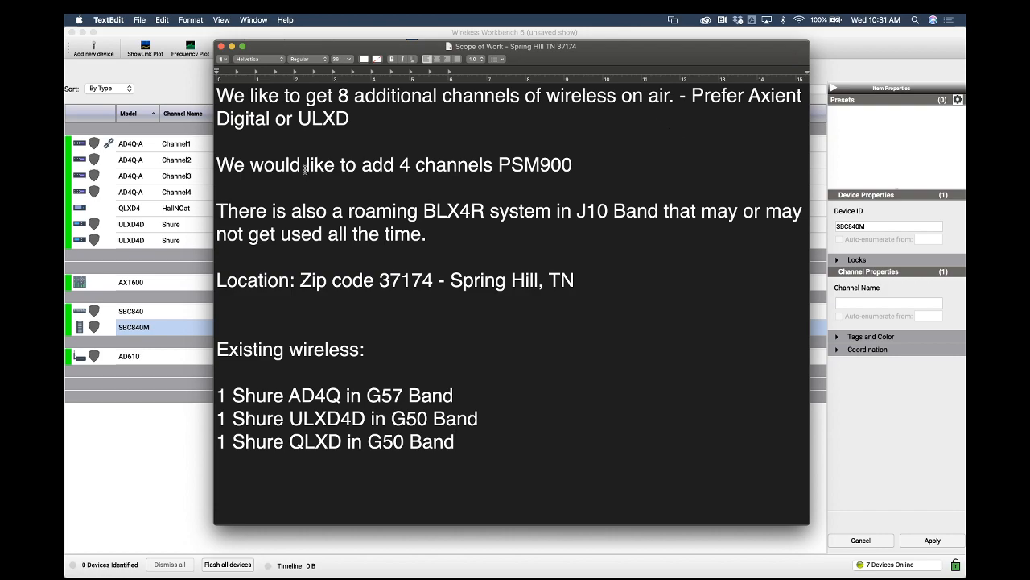
drag(351, 118, 301, 118)
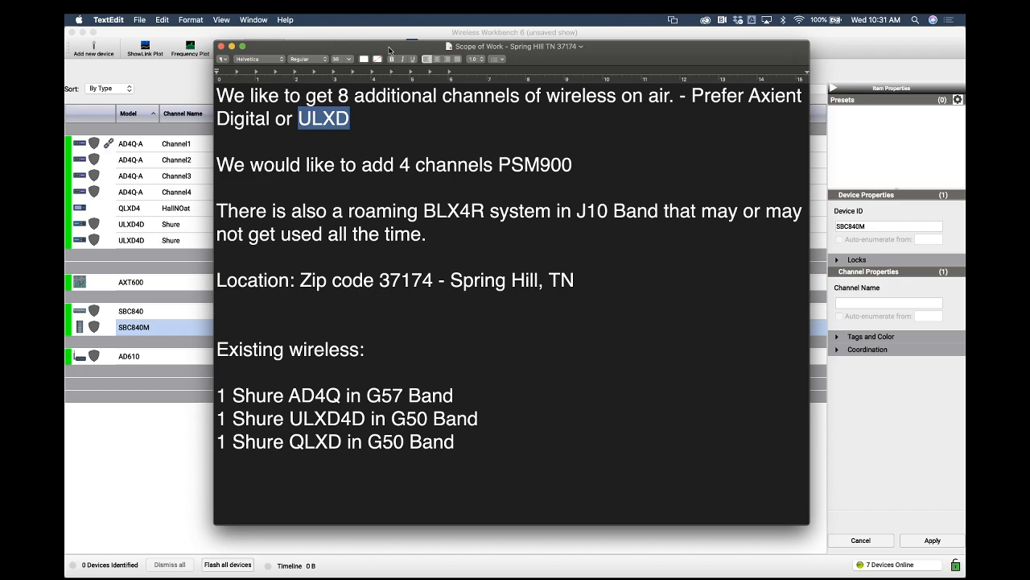
drag(389, 50, 384, 54)
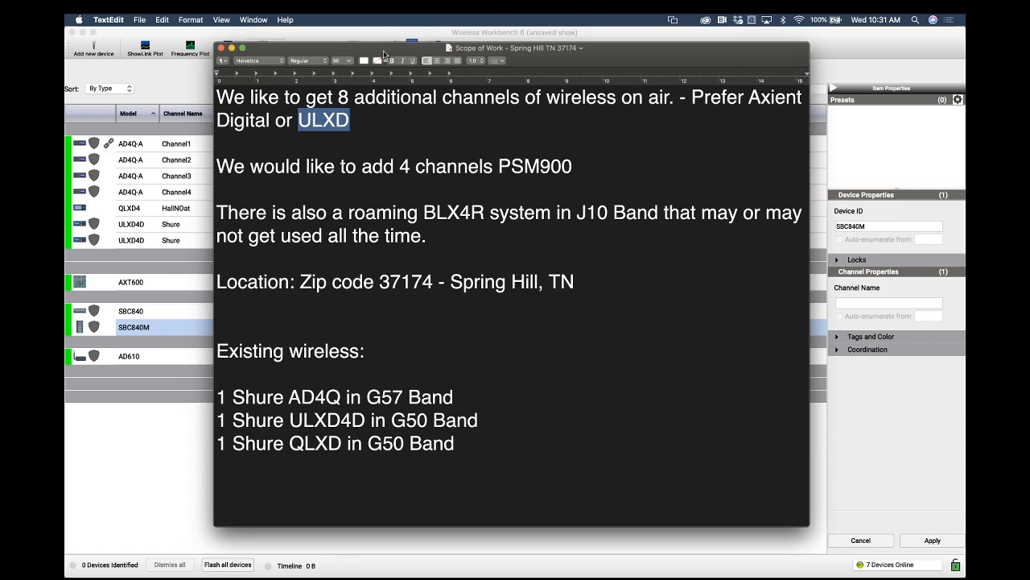
drag(383, 53, 436, 64)
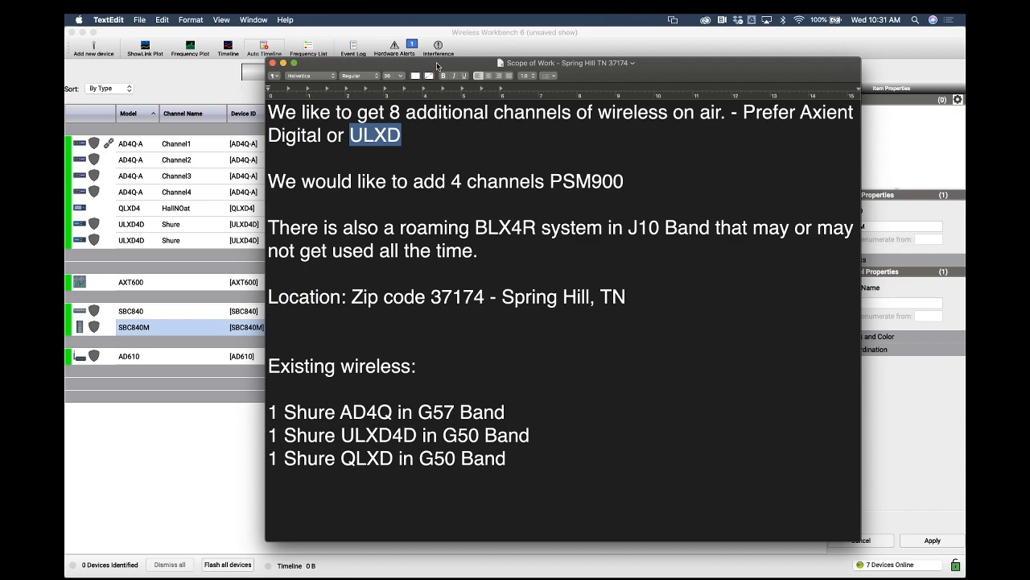
click(423, 135)
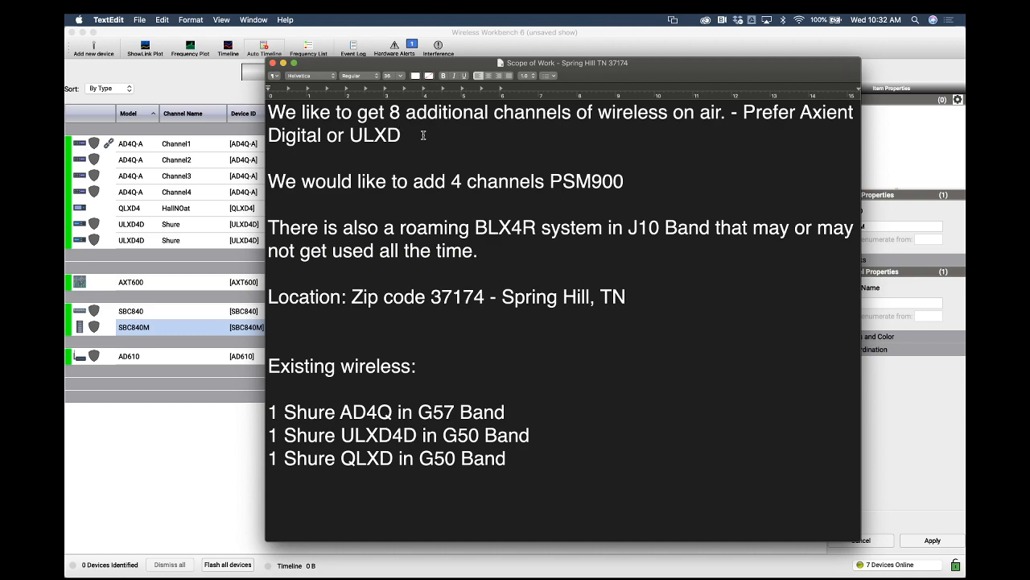
drag(532, 435, 441, 435)
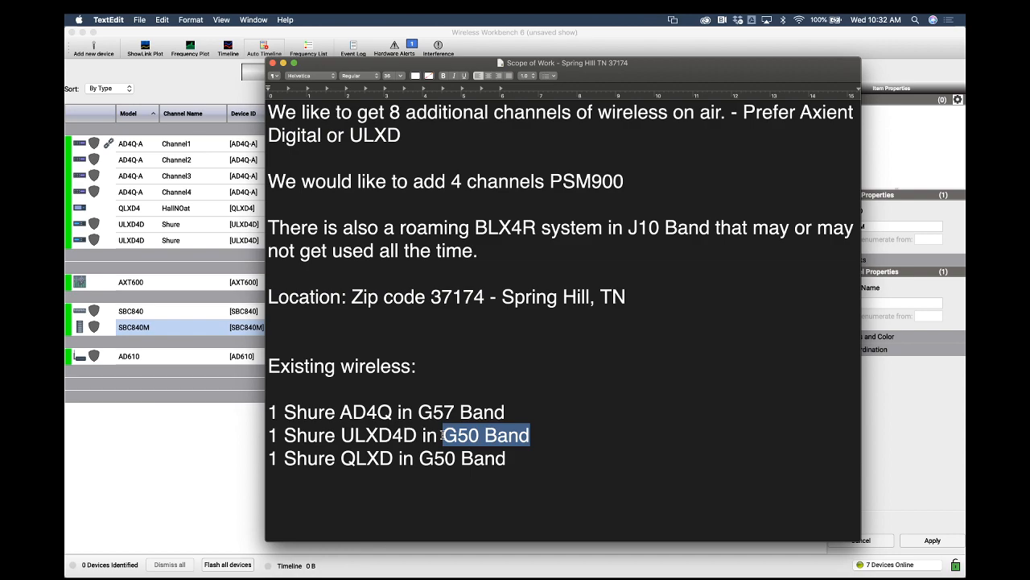
click(549, 417)
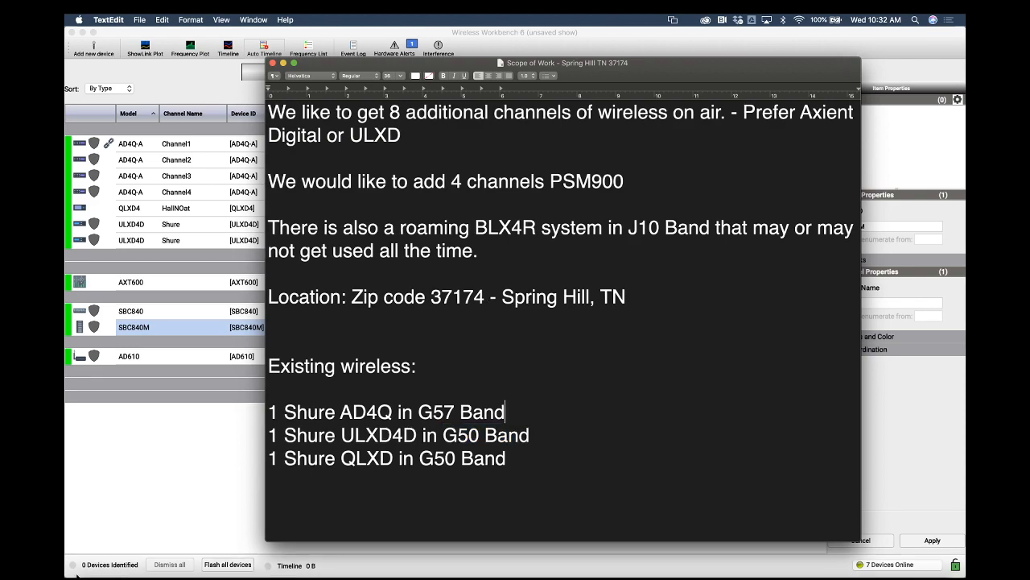
Search the Shure Wireless Frequency Finder for ULX-D frequencies at Spring Hill, TN 37174 and review the listed bands
mouse_move(66, 577)
click(639, 347)
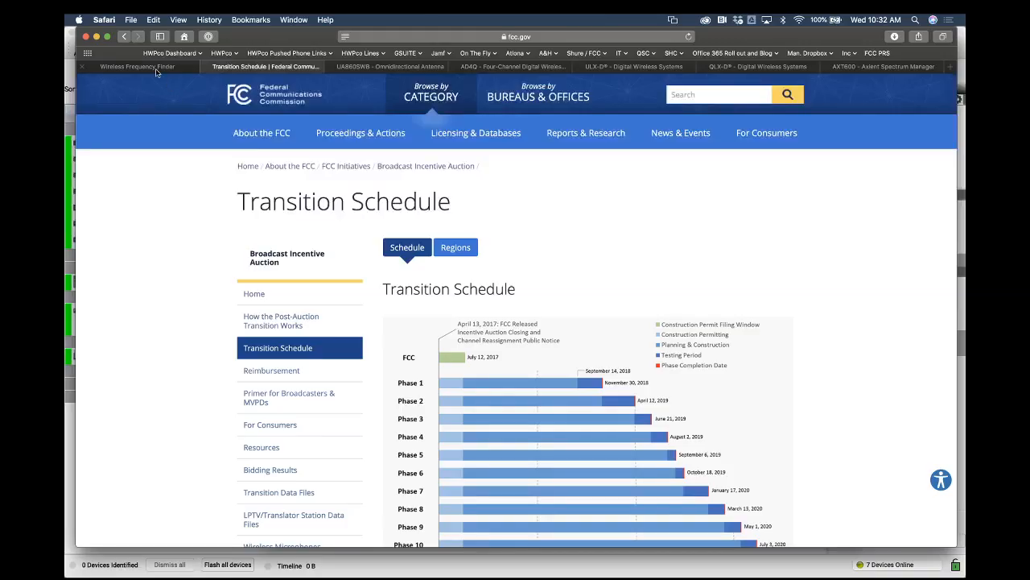
click(138, 66)
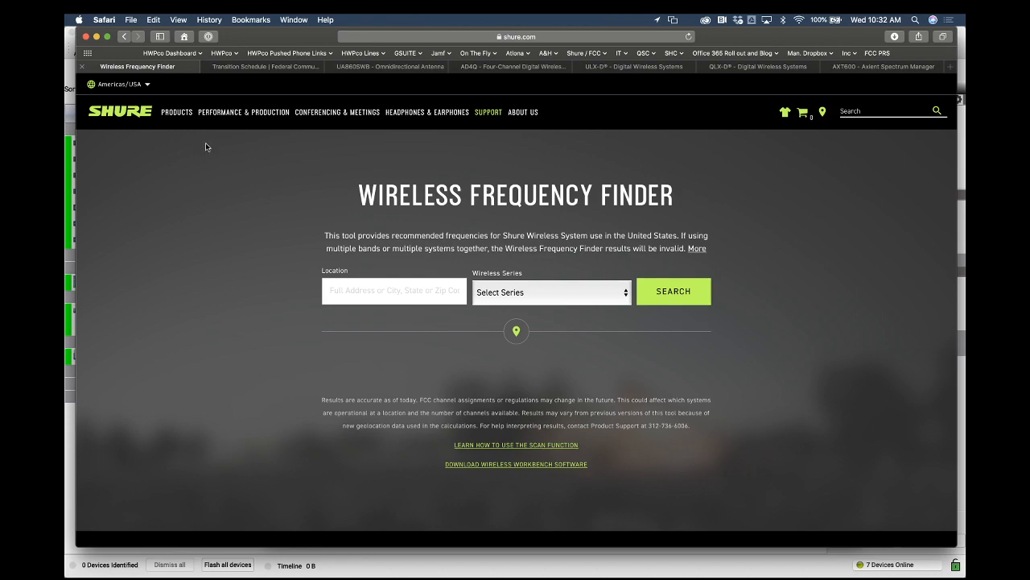
click(336, 294)
text(37174)
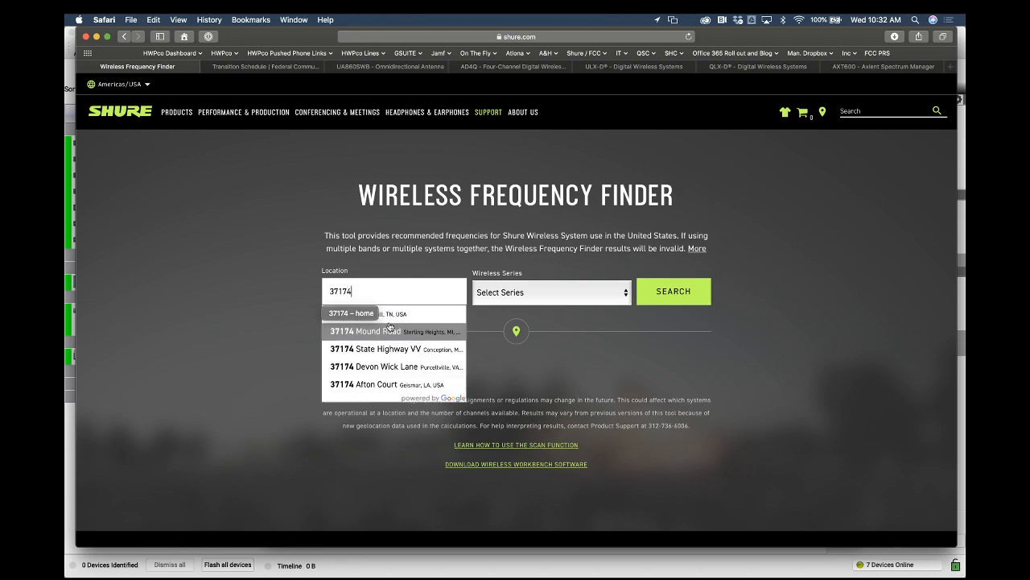
click(390, 326)
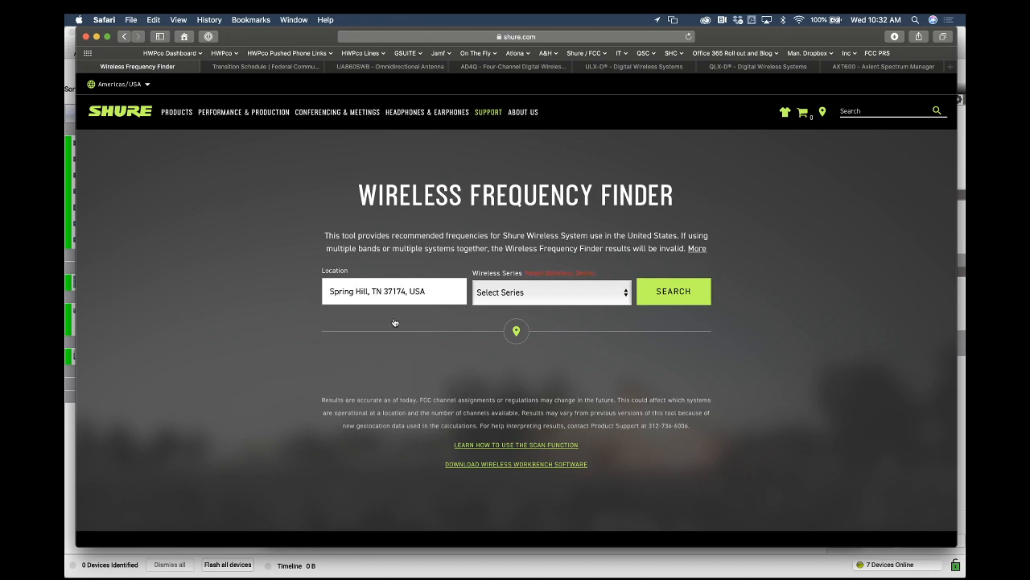
click(553, 287)
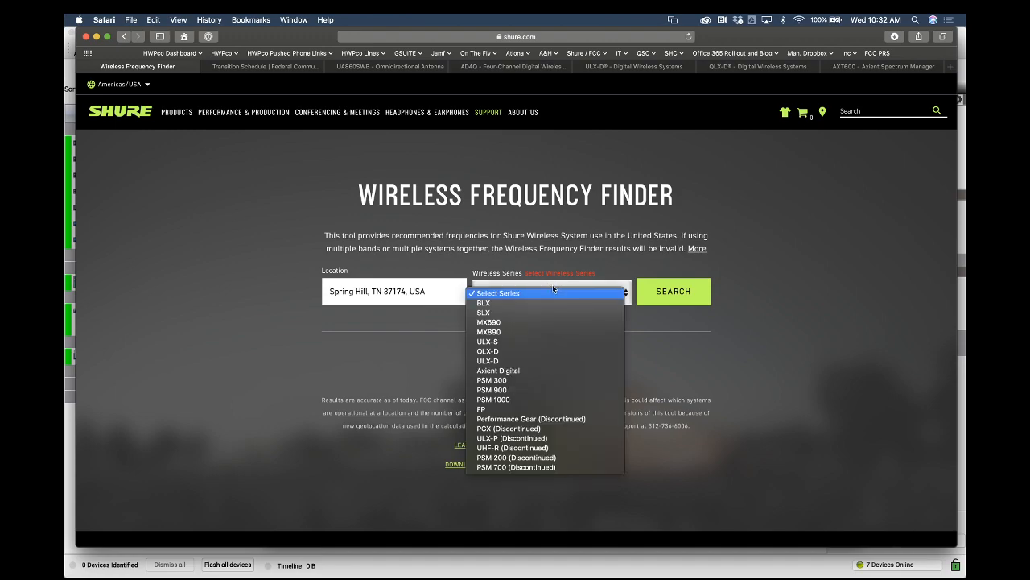
click(545, 365)
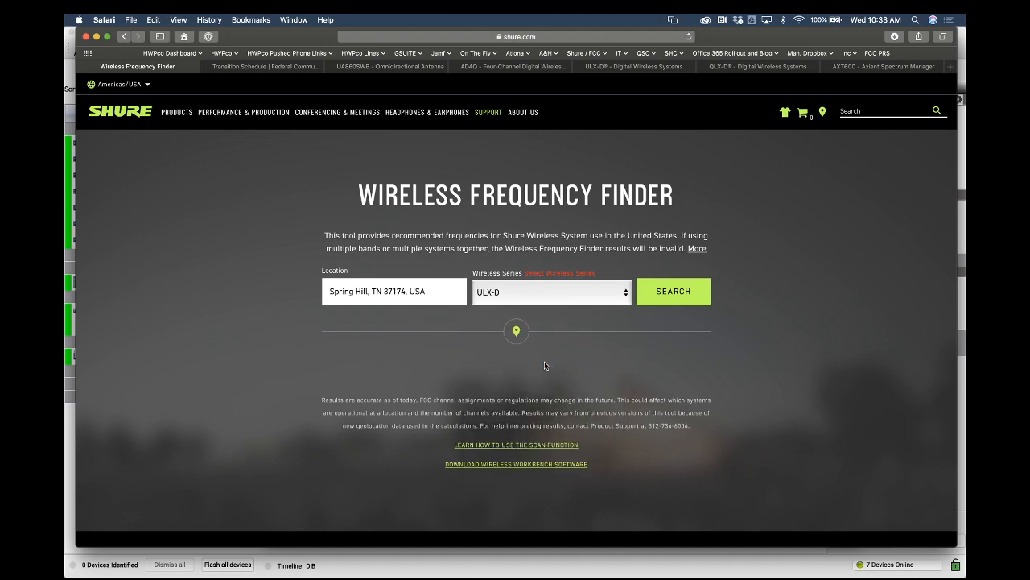
click(666, 299)
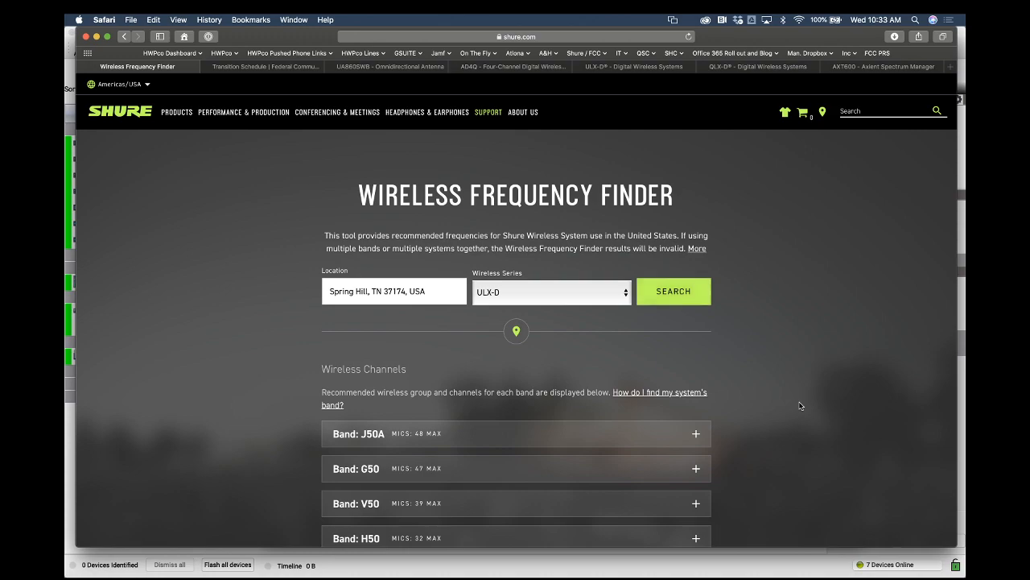
scroll(793, 394, down, 3)
scroll(799, 405, down, 1)
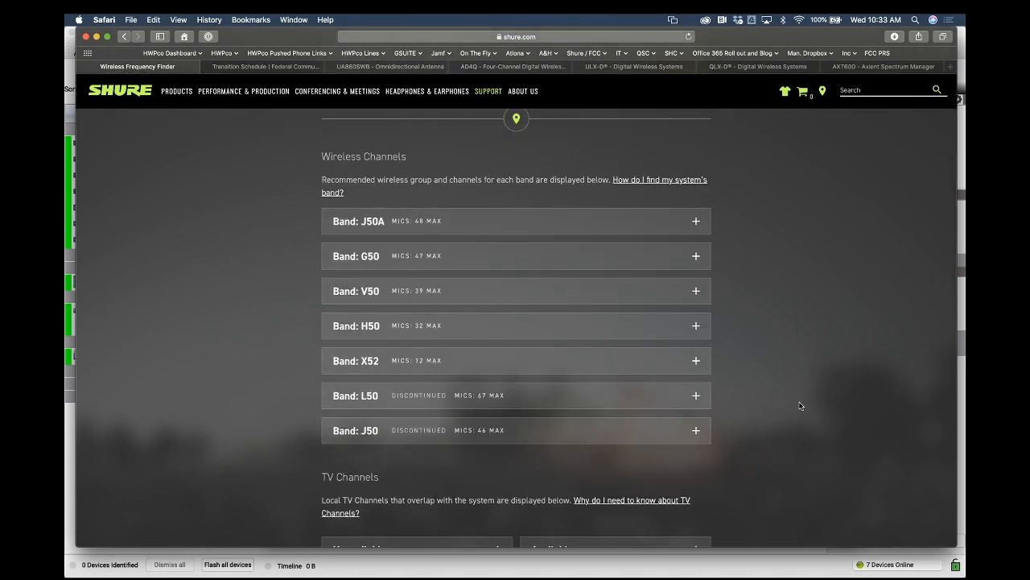
key(ctrl+Up)
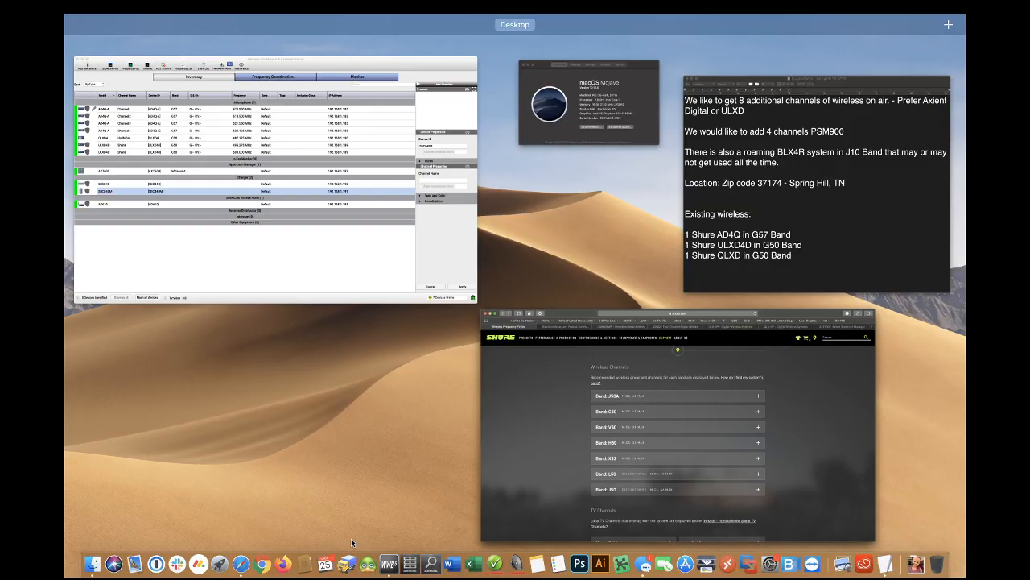
click(242, 241)
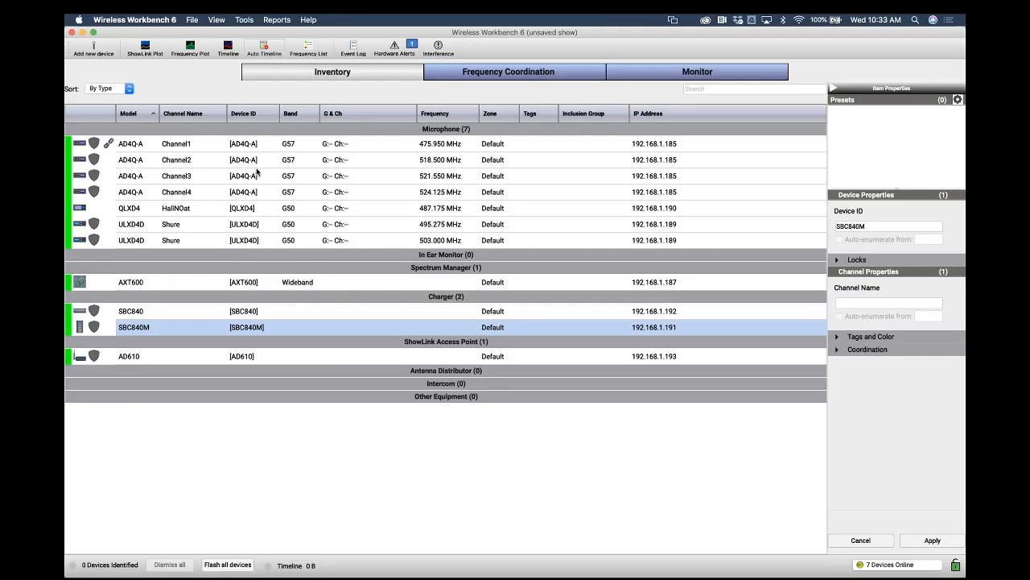
mouse_move(66, 575)
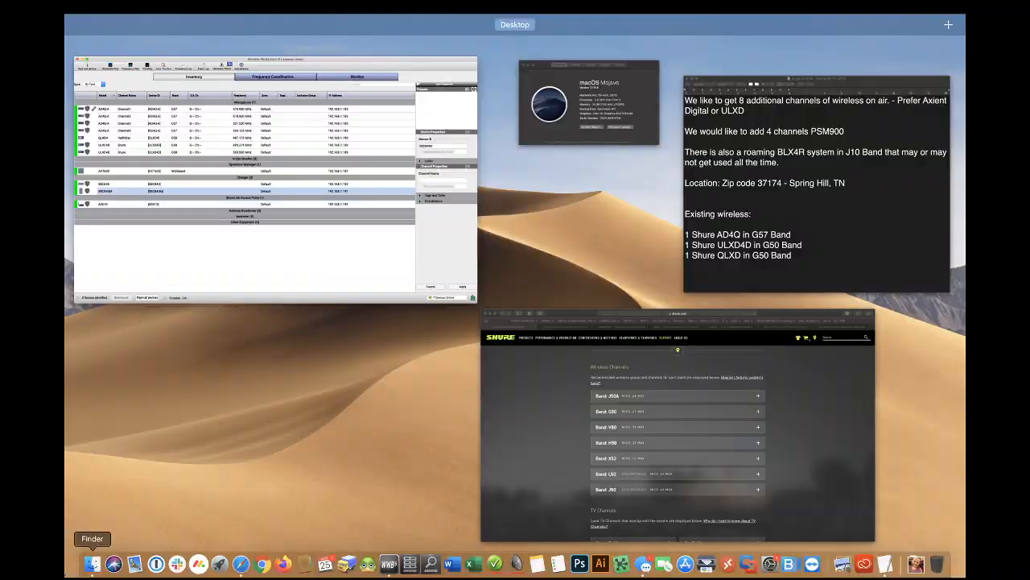
click(575, 354)
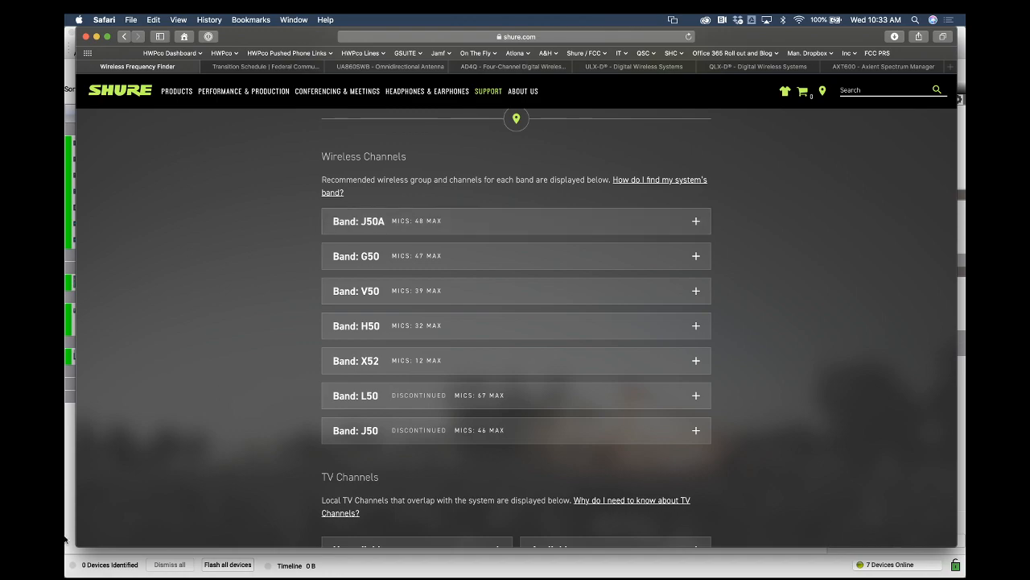
Switch to the scope-of-work document and highlight the BLX4R and PSM900 system names
mouse_move(67, 573)
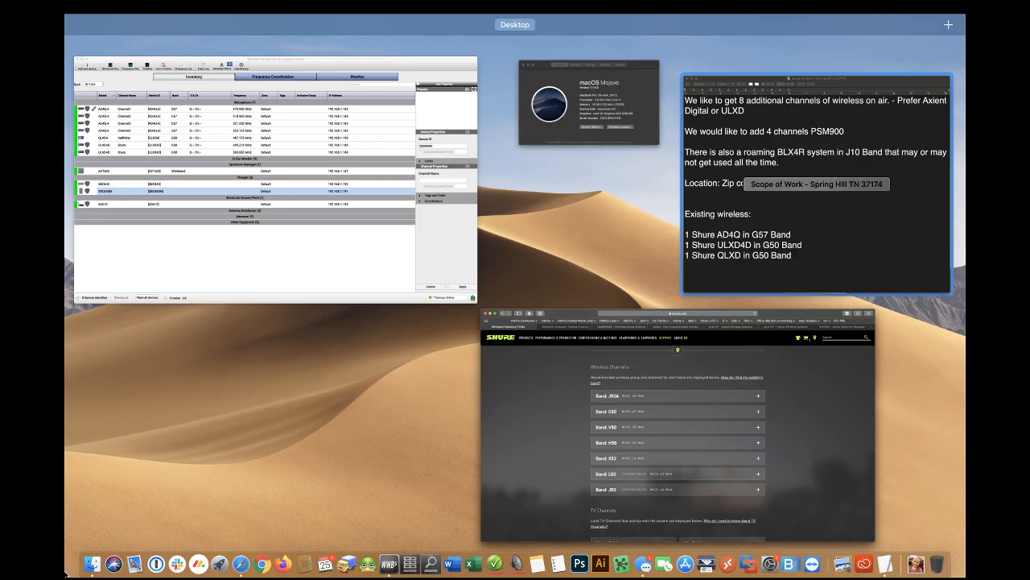
click(777, 235)
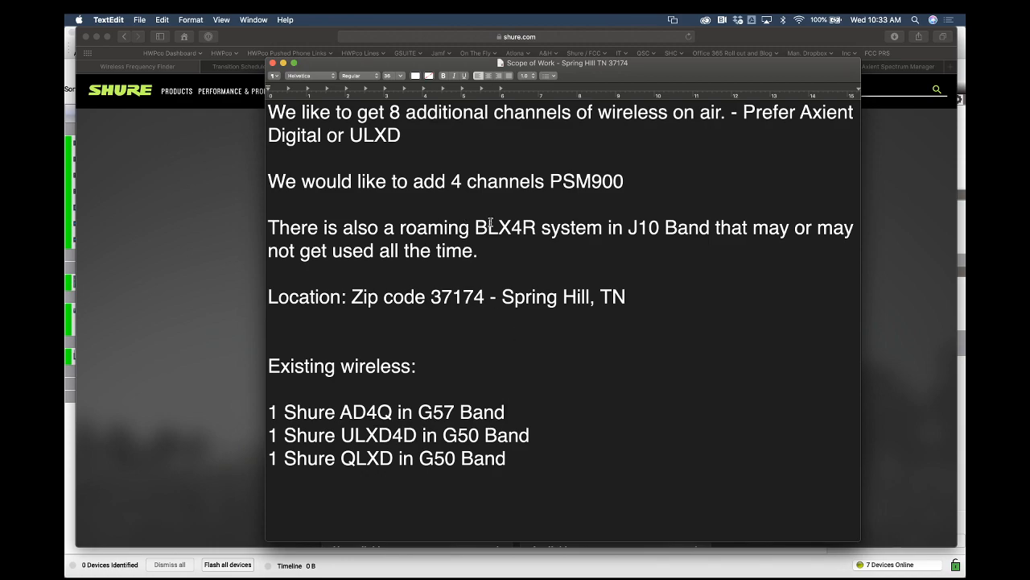
drag(541, 227, 474, 229)
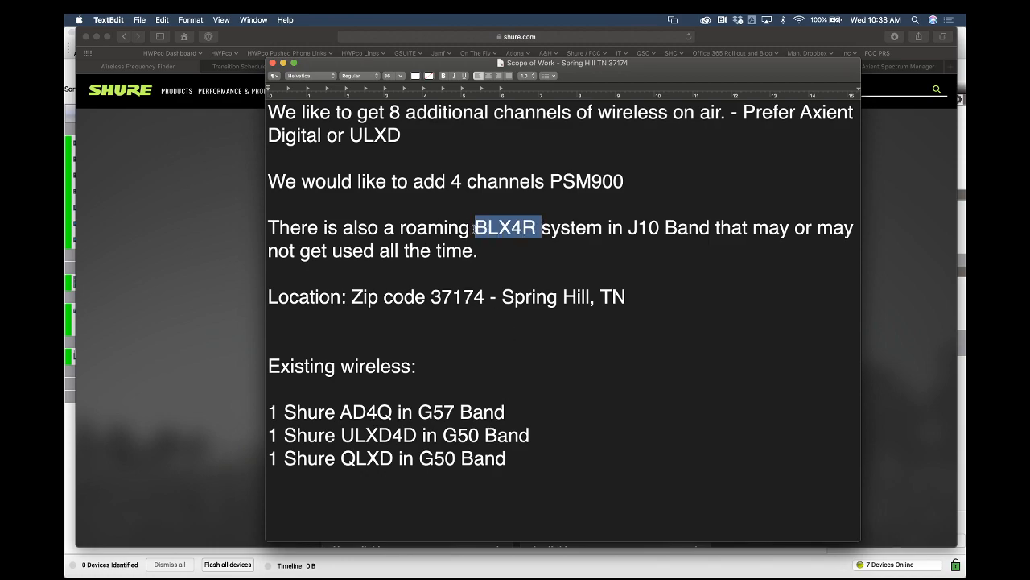
drag(624, 182, 552, 183)
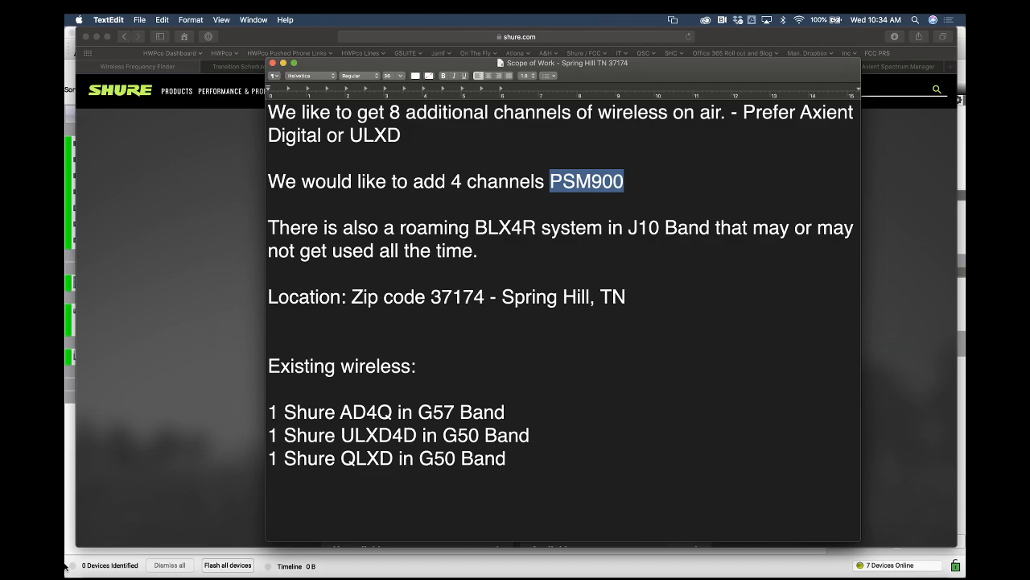
Switch to the Frequency Finder page and expand the G50 band to show its channel frequencies, then collapse it
mouse_move(64, 567)
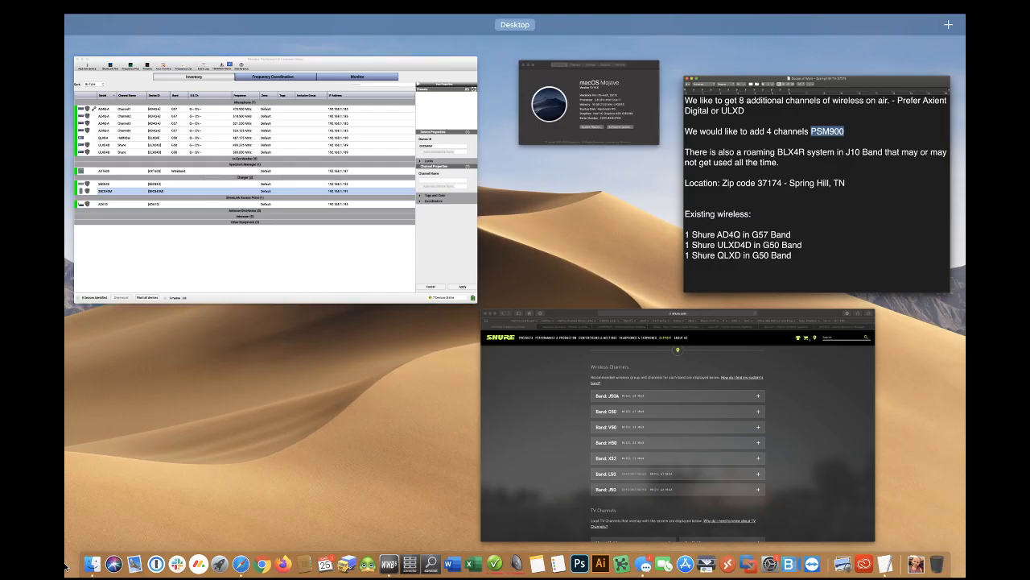
click(514, 368)
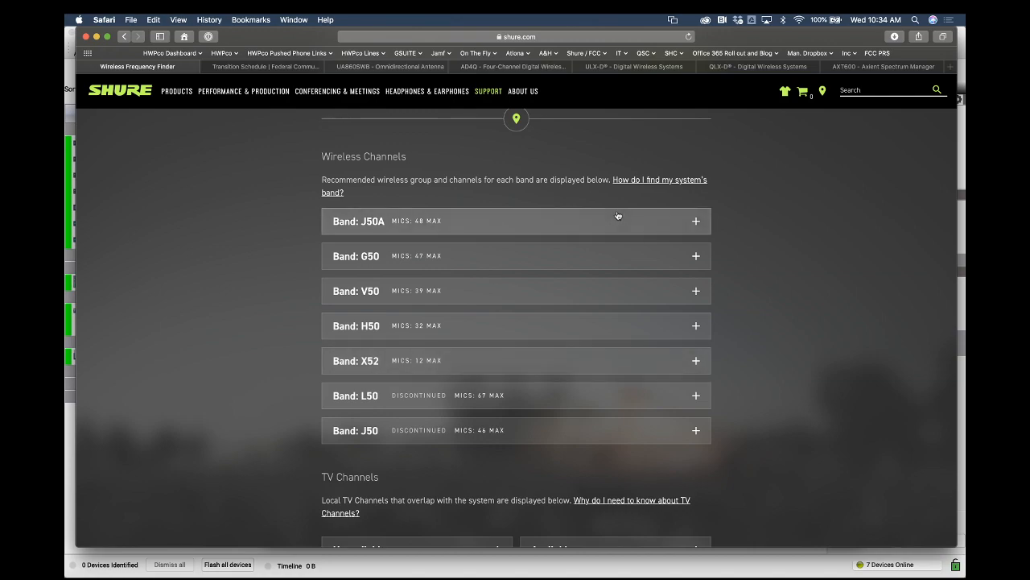
click(452, 257)
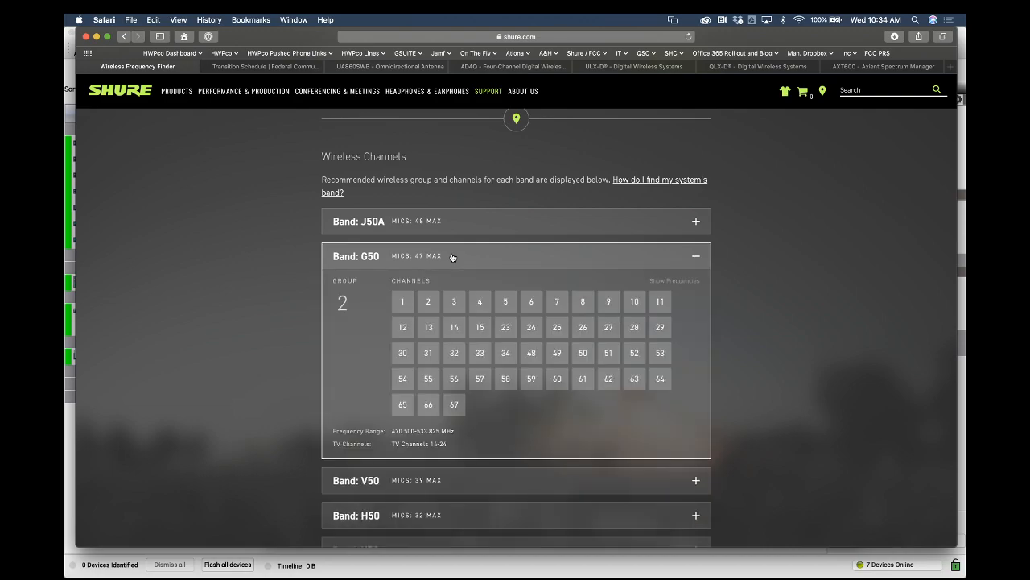
click(682, 281)
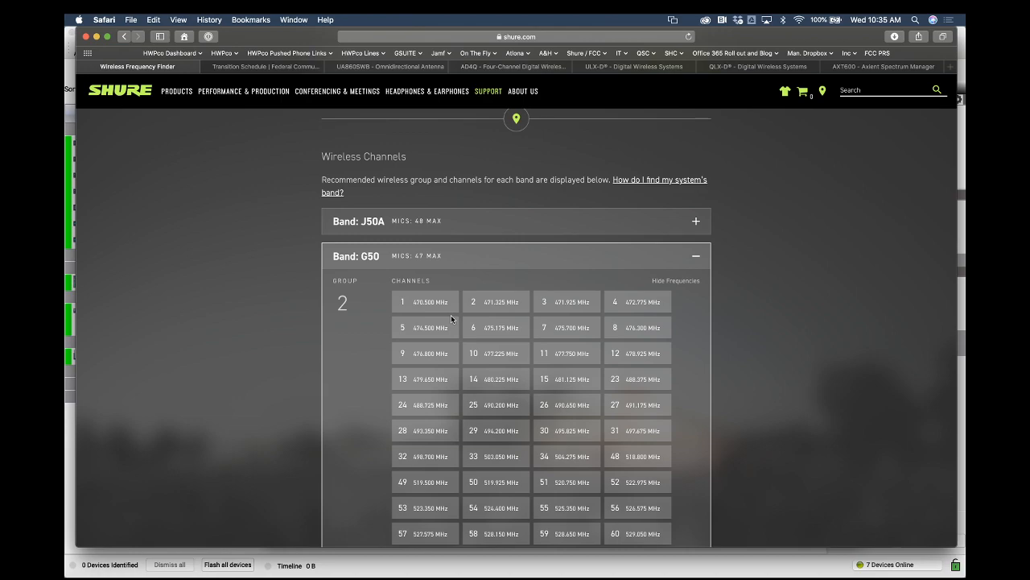
scroll(451, 316, down, 3)
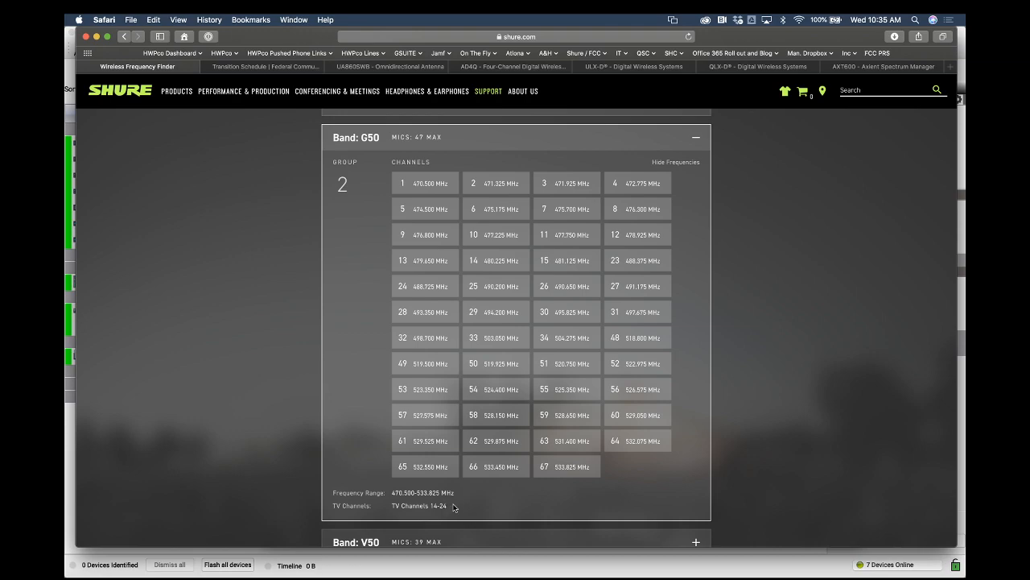
click(699, 139)
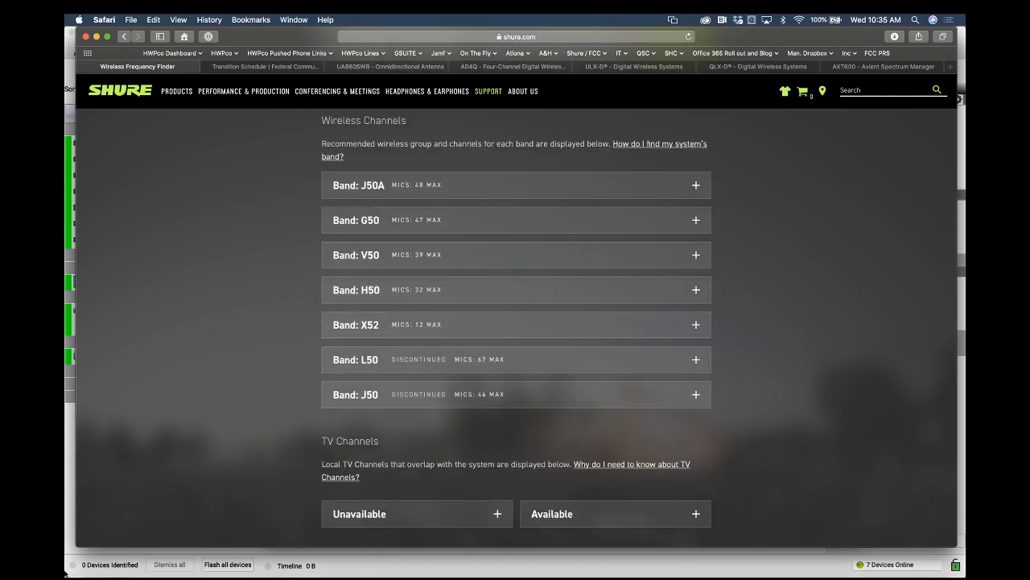
Return to Wireless Workbench and select each ULXD4D channel row in the inventory
key(super+Tab)
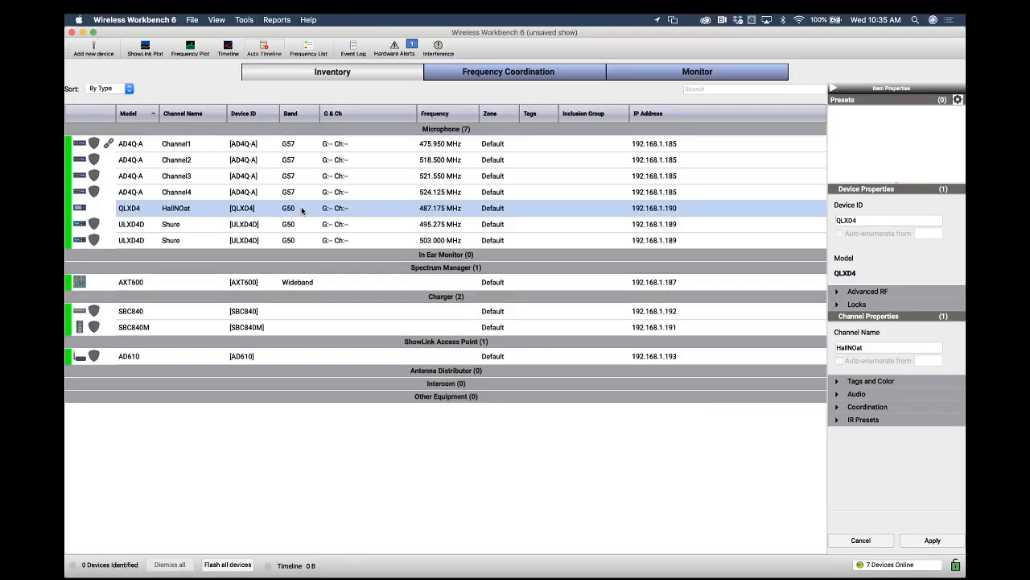
click(299, 224)
click(298, 240)
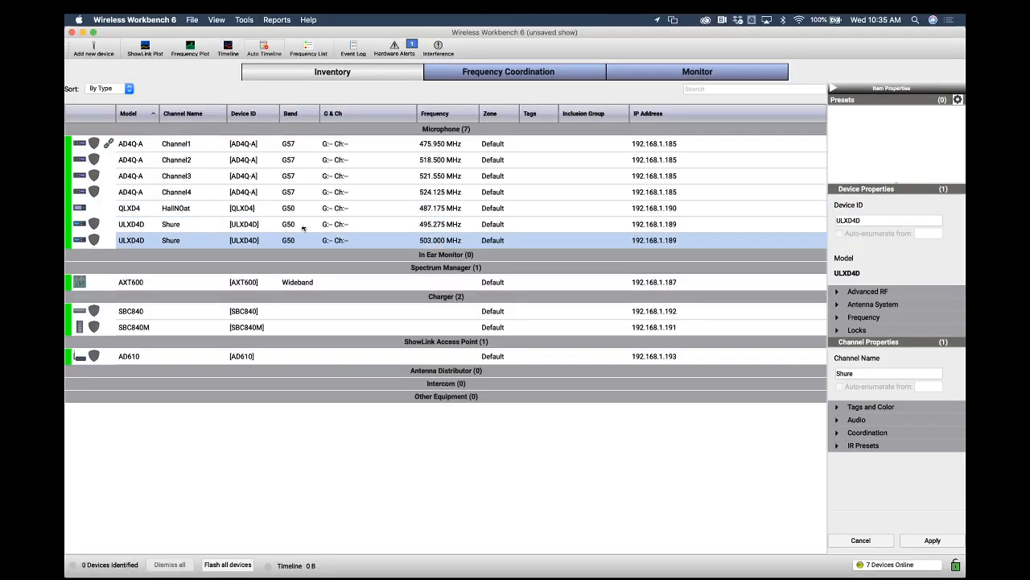
click(303, 225)
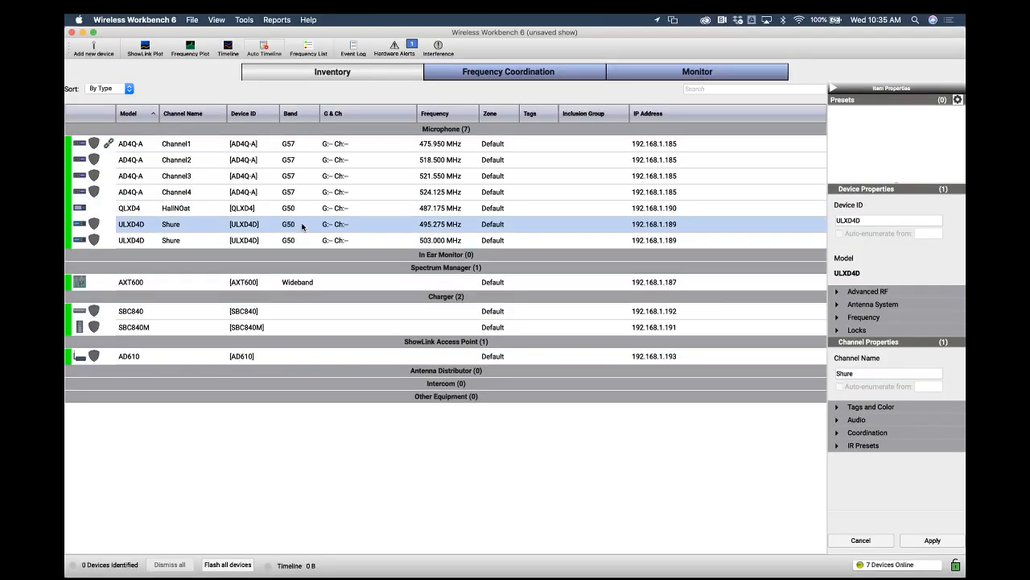
Open the Add New Device dialog and browse the models of several manufacturers
click(103, 47)
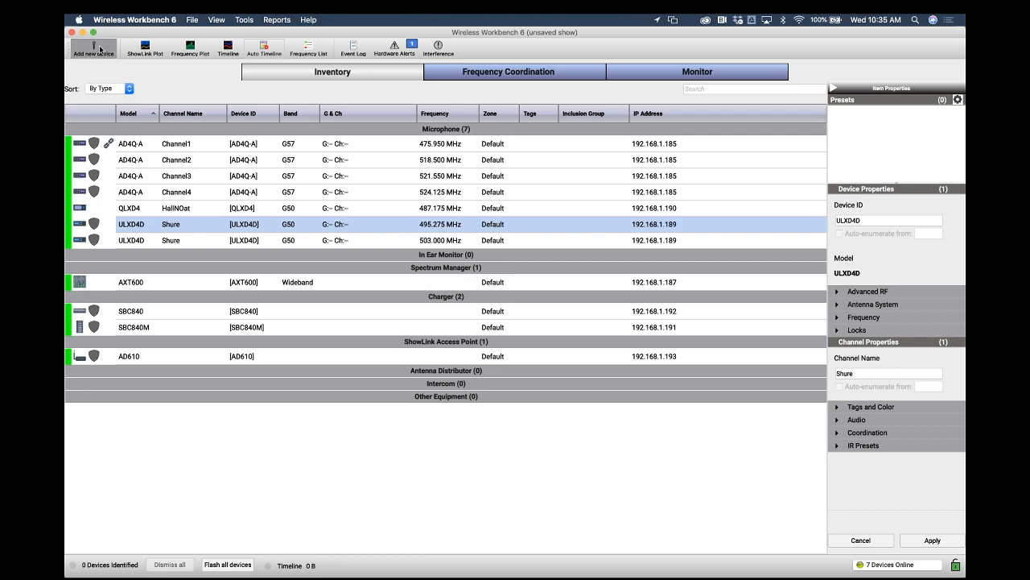
click(282, 207)
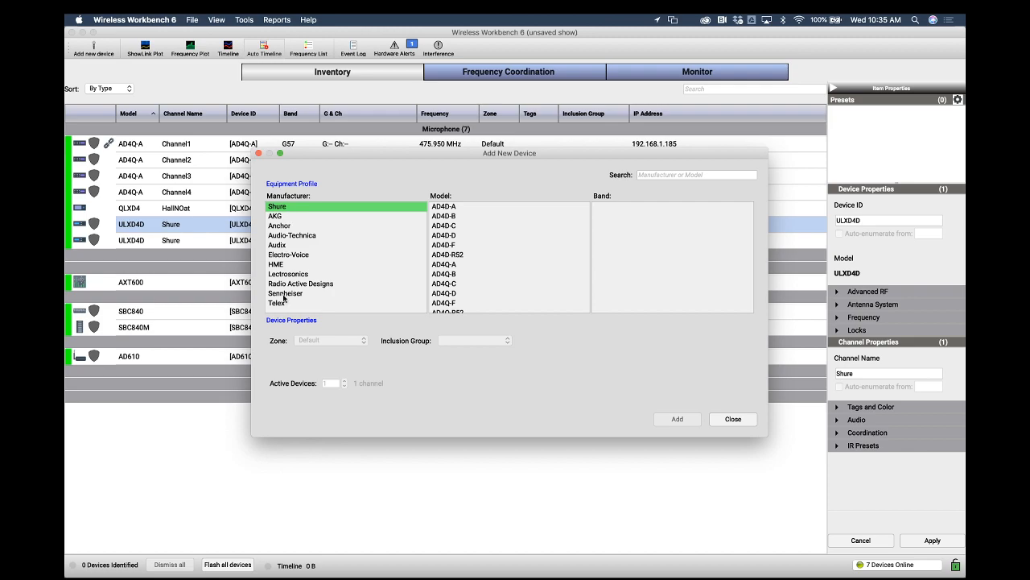
click(288, 217)
click(287, 226)
click(290, 235)
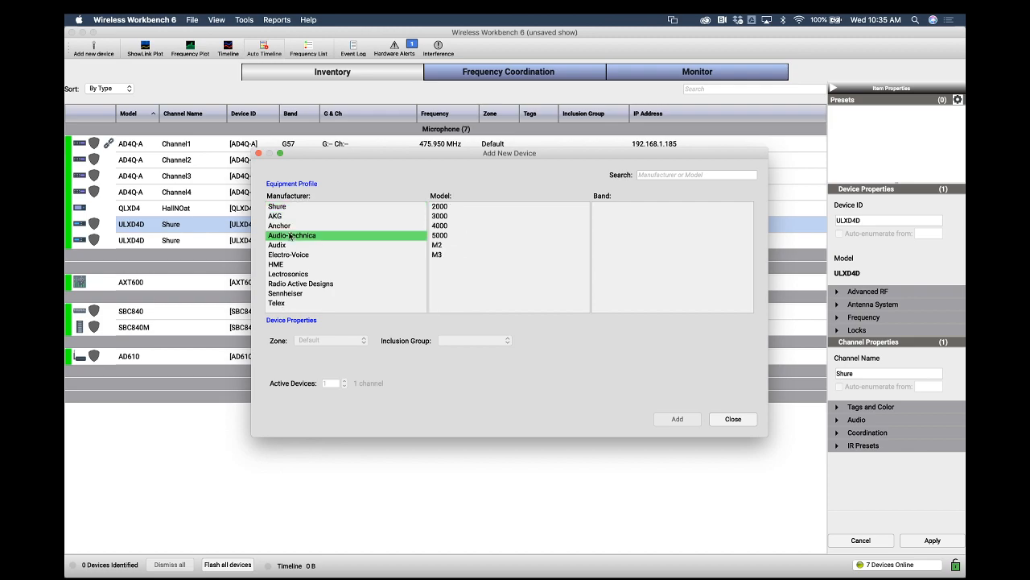
click(290, 245)
click(296, 255)
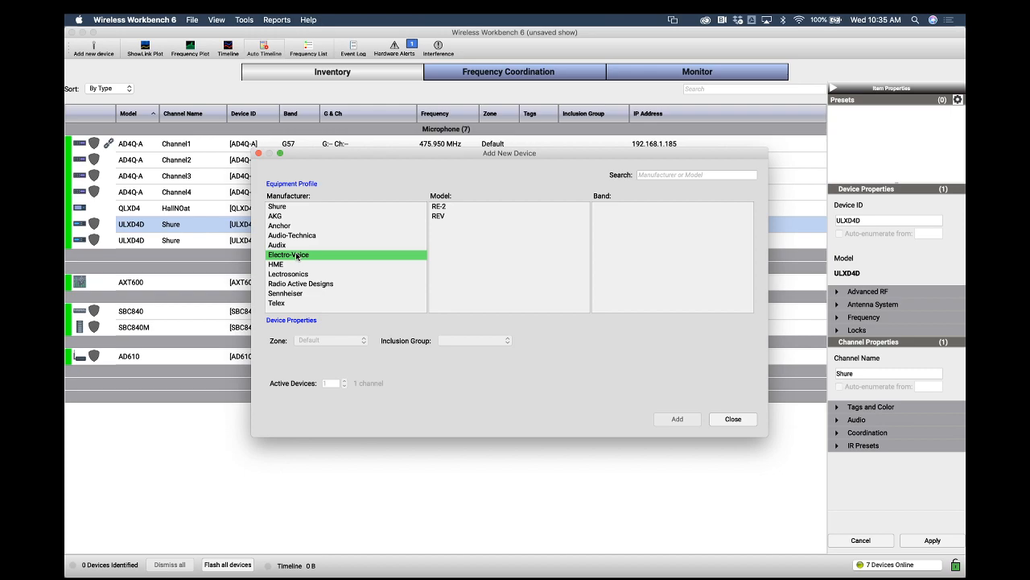
click(303, 235)
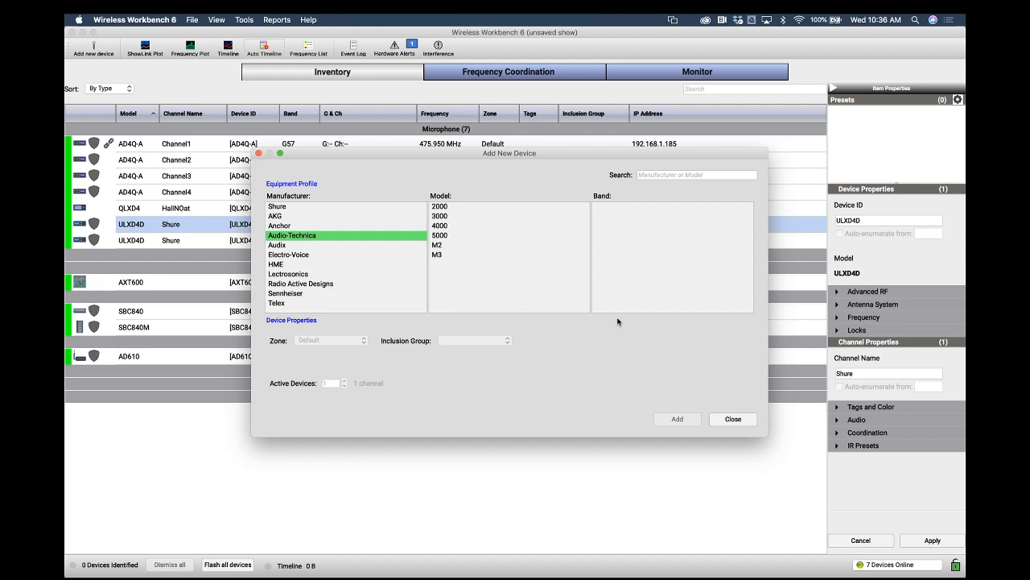
Pick Shure and find the ULXD4Q model in the Add New Device dialog, briefly checking the scope-of-work document
click(340, 206)
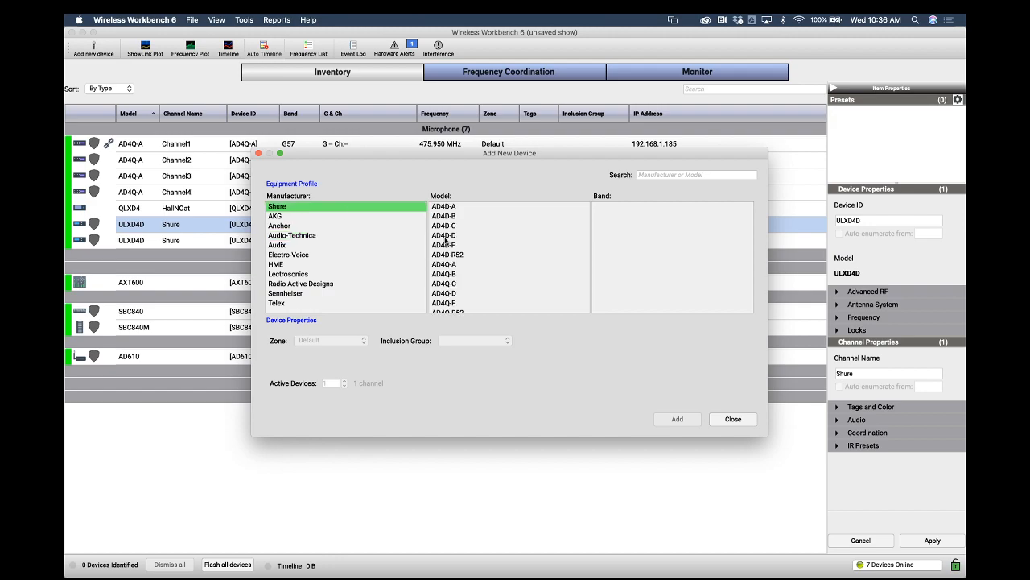
scroll(445, 241, down, 15)
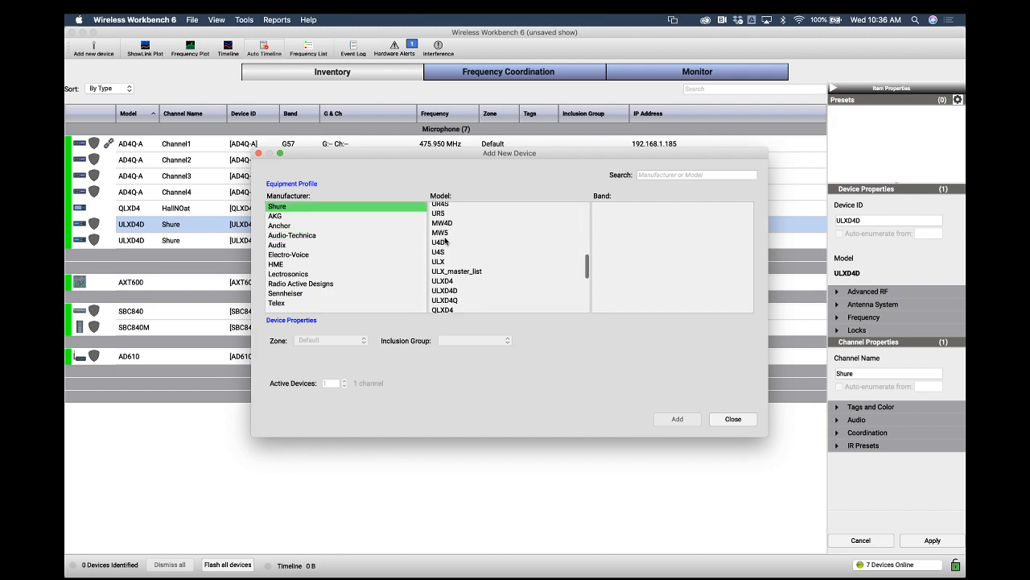
scroll(445, 241, down, 3)
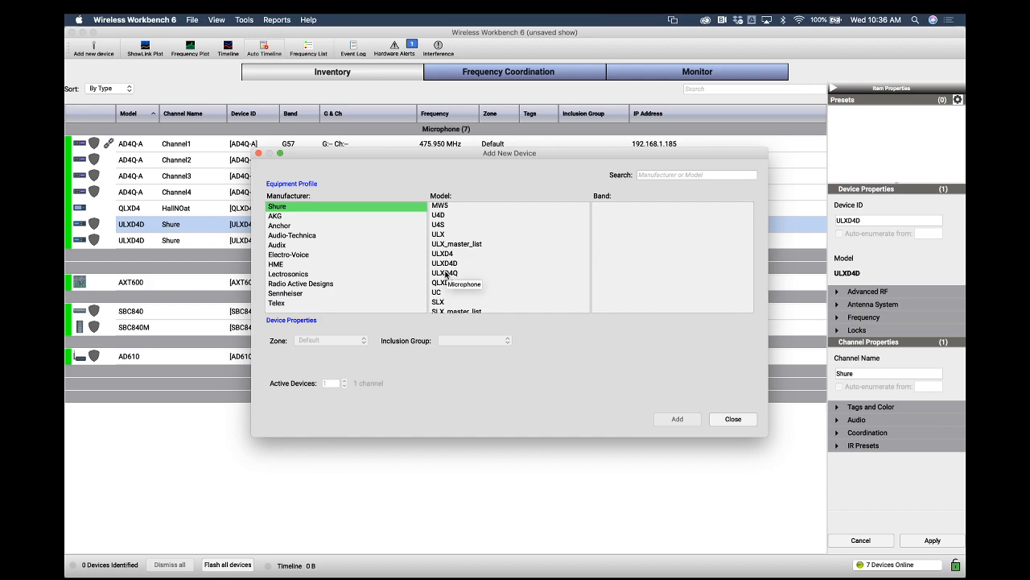
click(445, 274)
key(ctrl+Up)
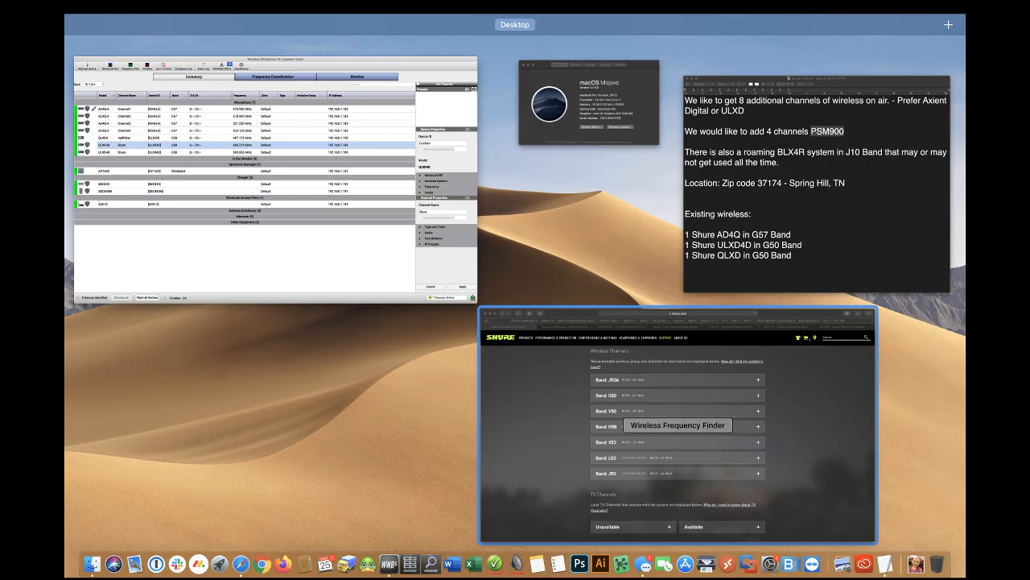
click(823, 158)
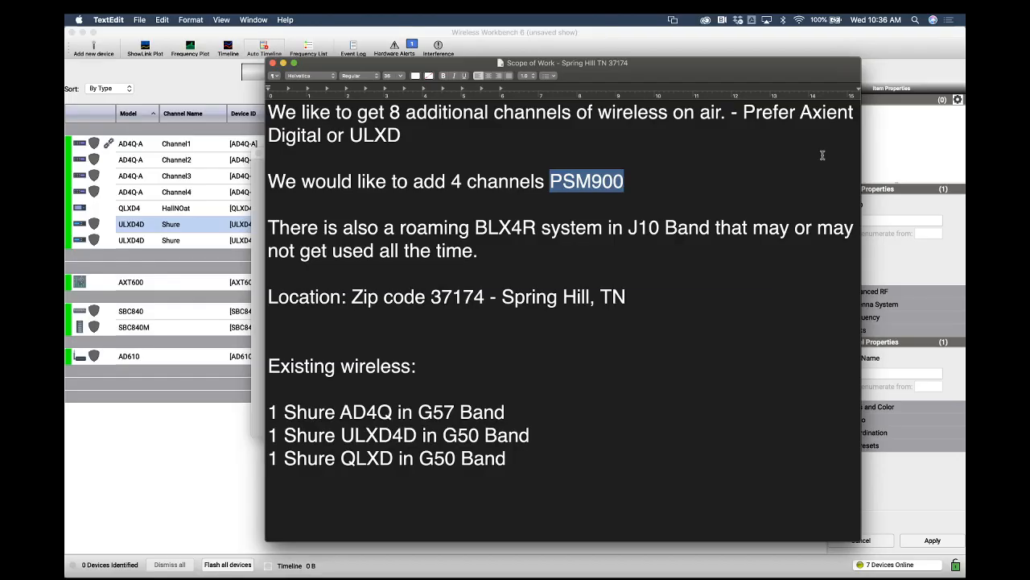
key(ctrl+Up)
Compare the ULXD4Q and ULXD4D models with the G50 band, settling on ULXD4Q in G50
click(457, 274)
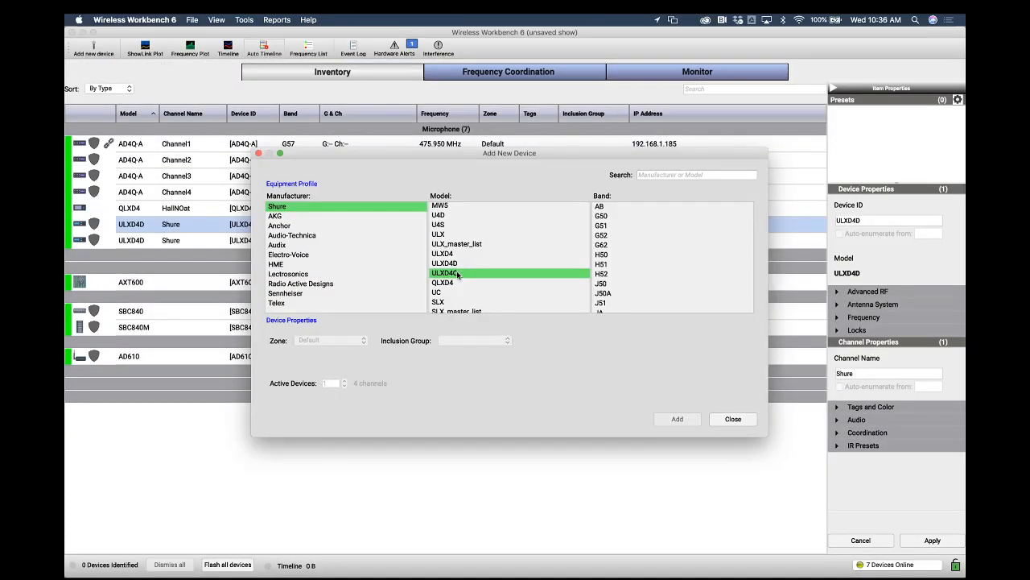
click(602, 216)
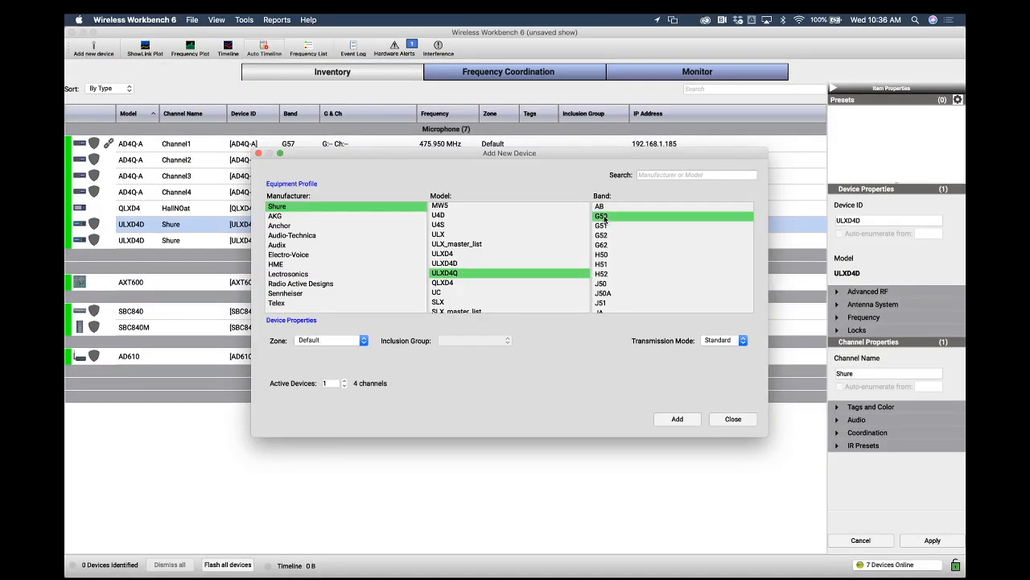
click(457, 265)
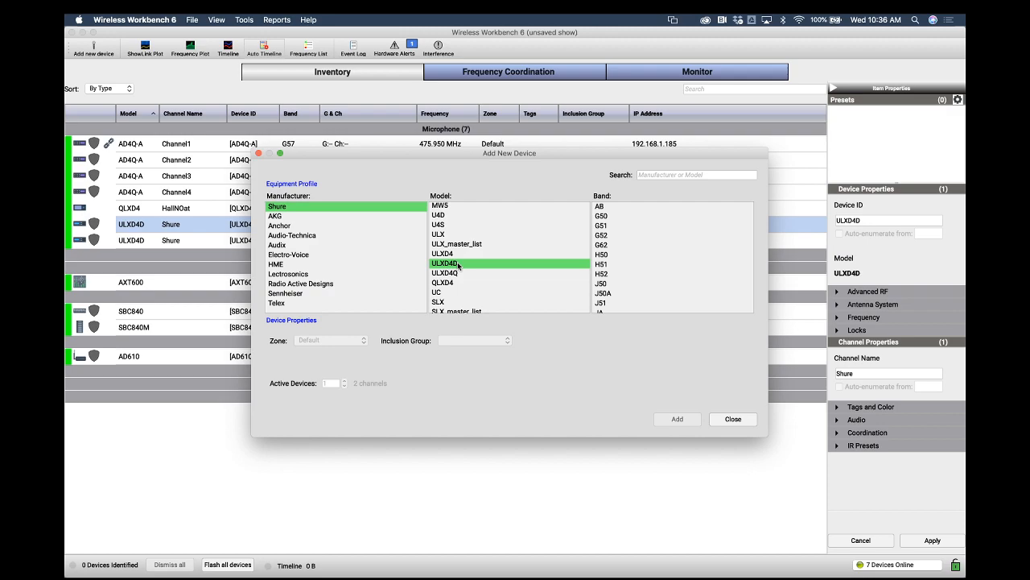
click(605, 218)
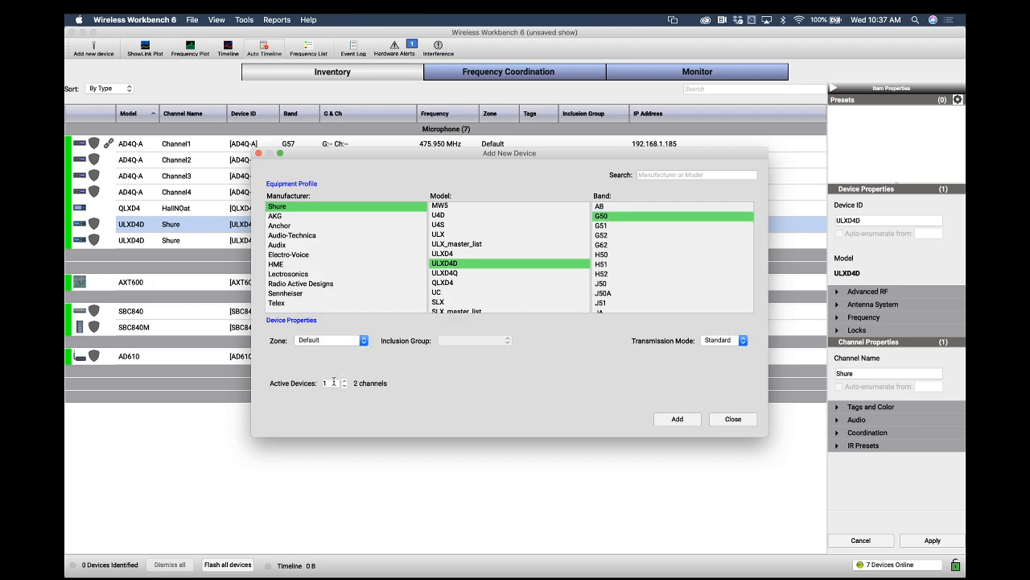
click(458, 273)
click(613, 217)
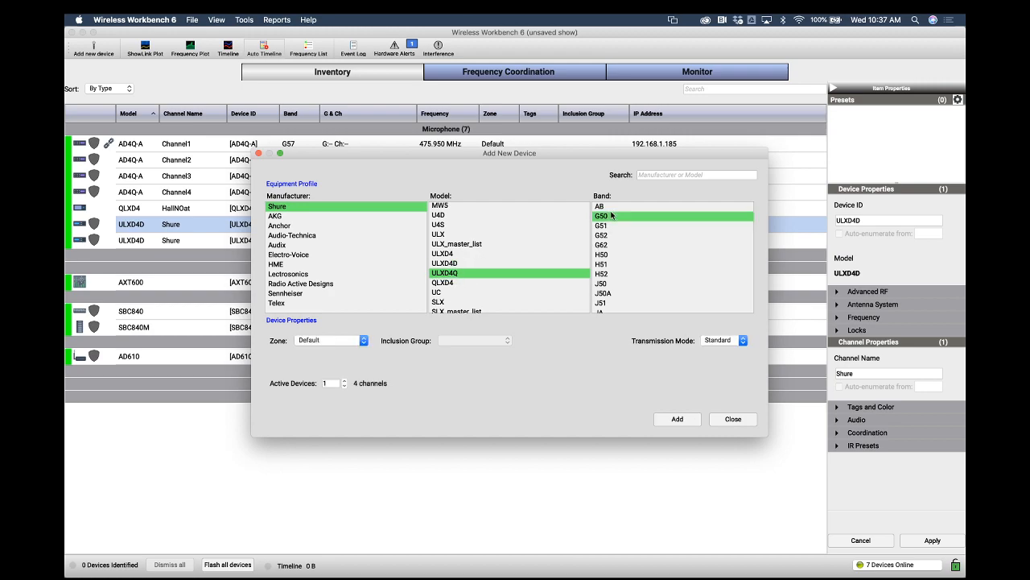
Set Active Devices to 2, add the ULXD4Q devices, and close the dialog
click(344, 381)
click(678, 422)
click(729, 419)
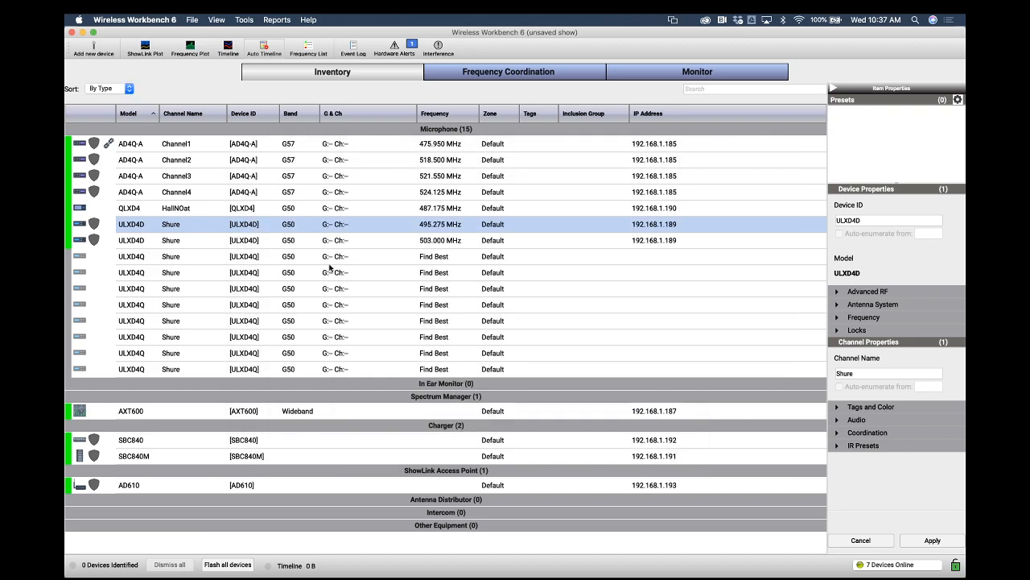
Step through the newly added ULXD4Q channel rows in the inventory
click(316, 260)
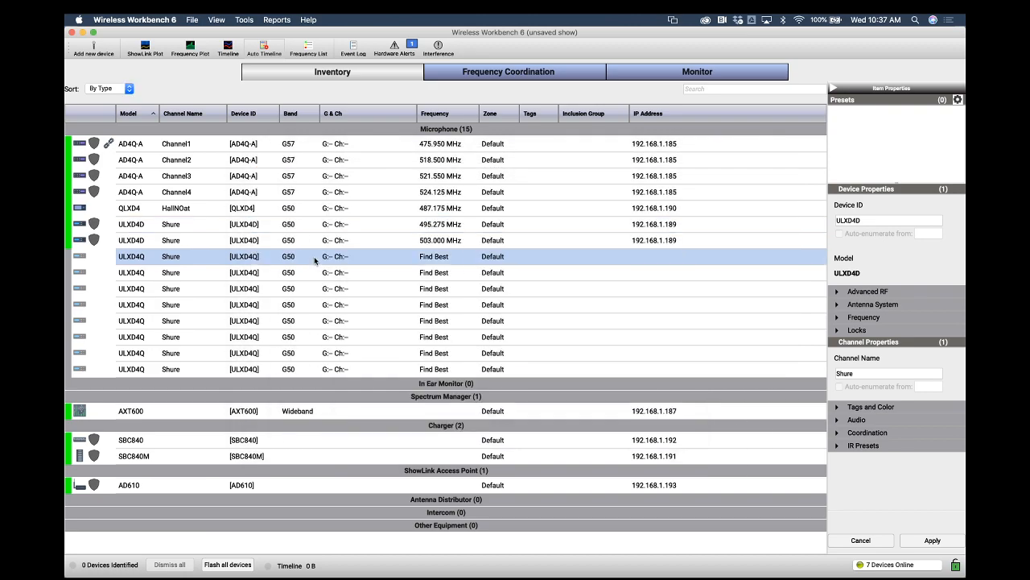
click(311, 272)
click(297, 287)
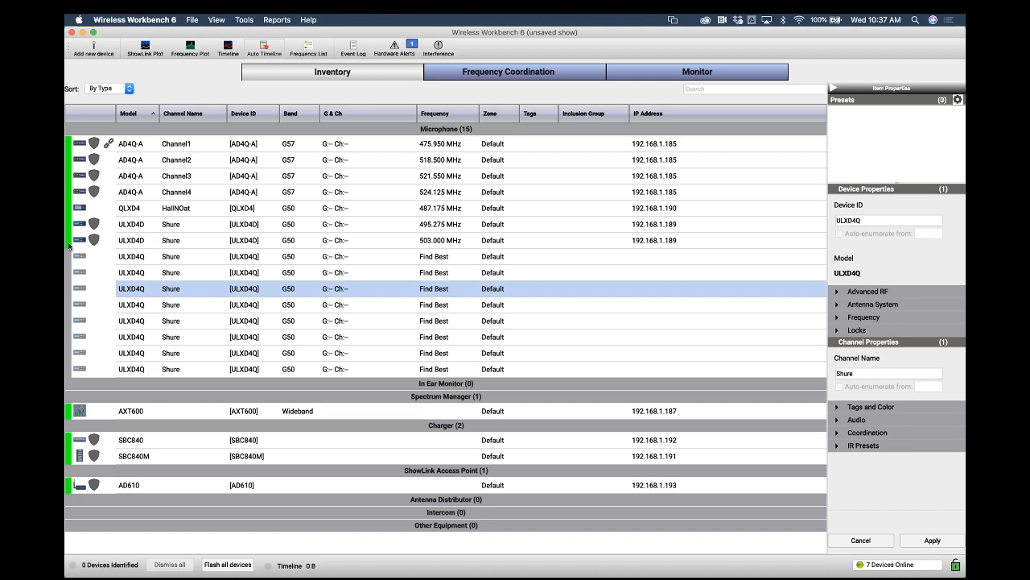
click(164, 258)
click(167, 276)
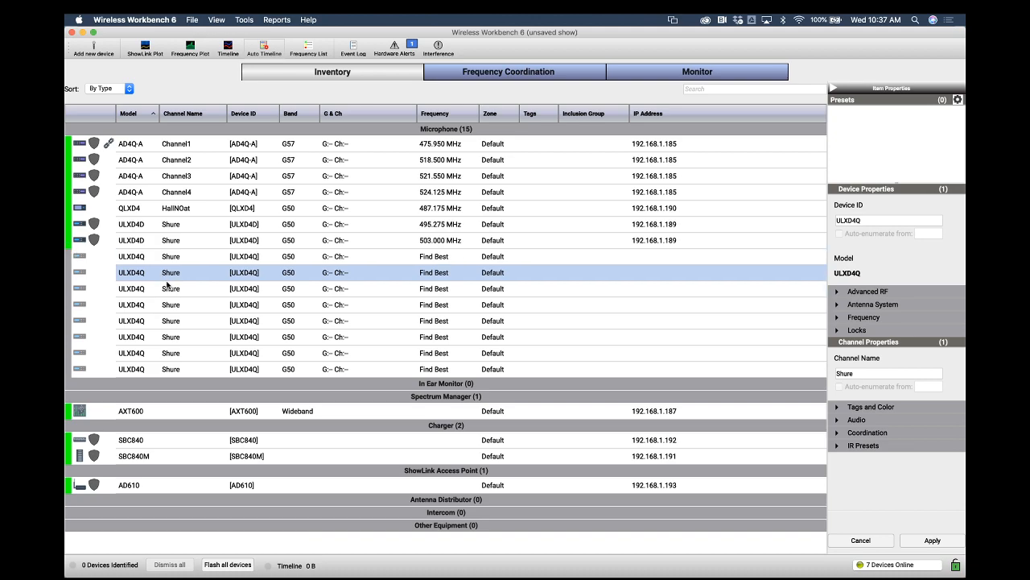
click(170, 290)
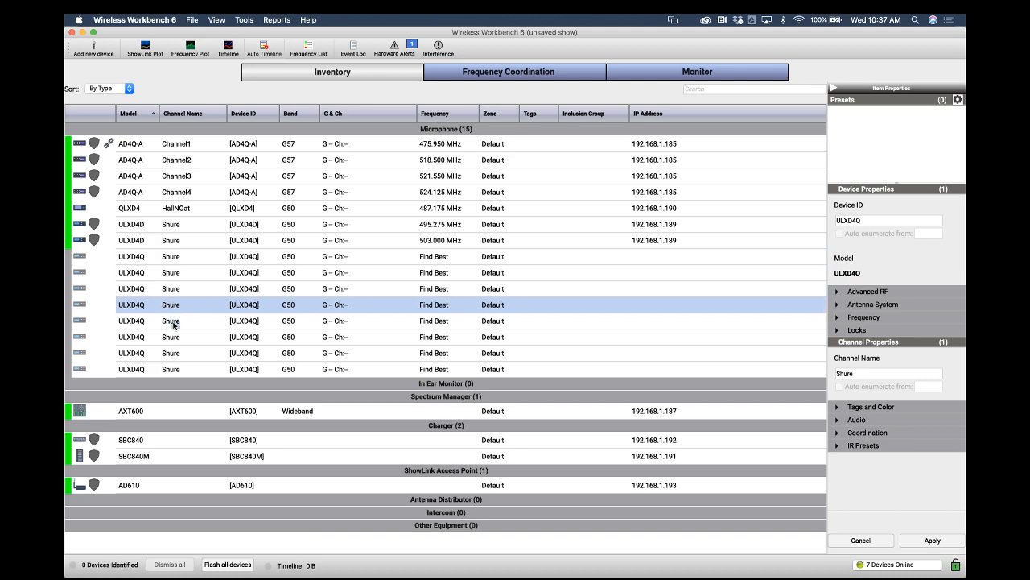
click(175, 323)
click(176, 339)
click(176, 352)
click(175, 368)
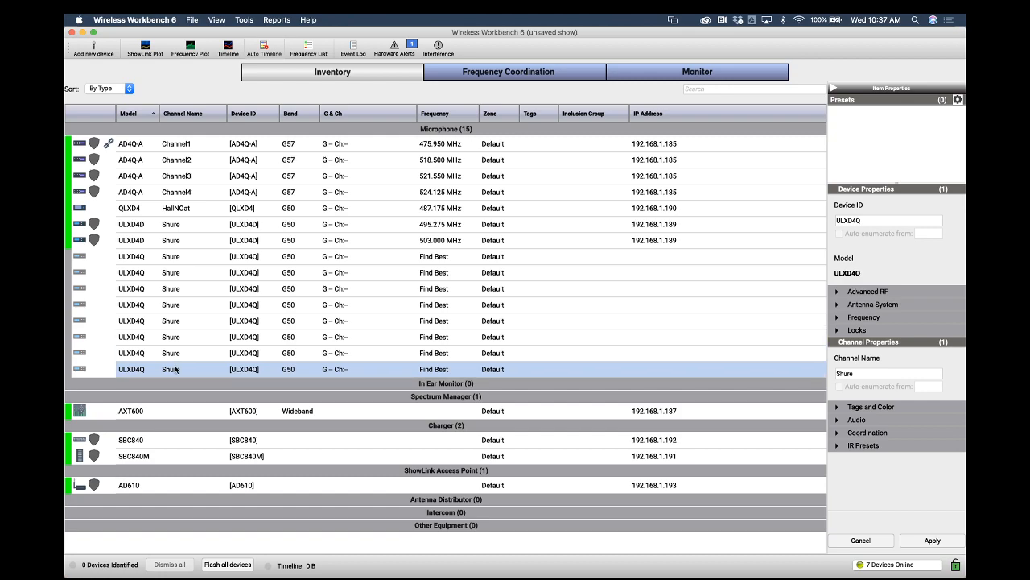
Switch to the scope-of-work document and highlight the BLX4R system in J10 Band text
key(ctrl+Up)
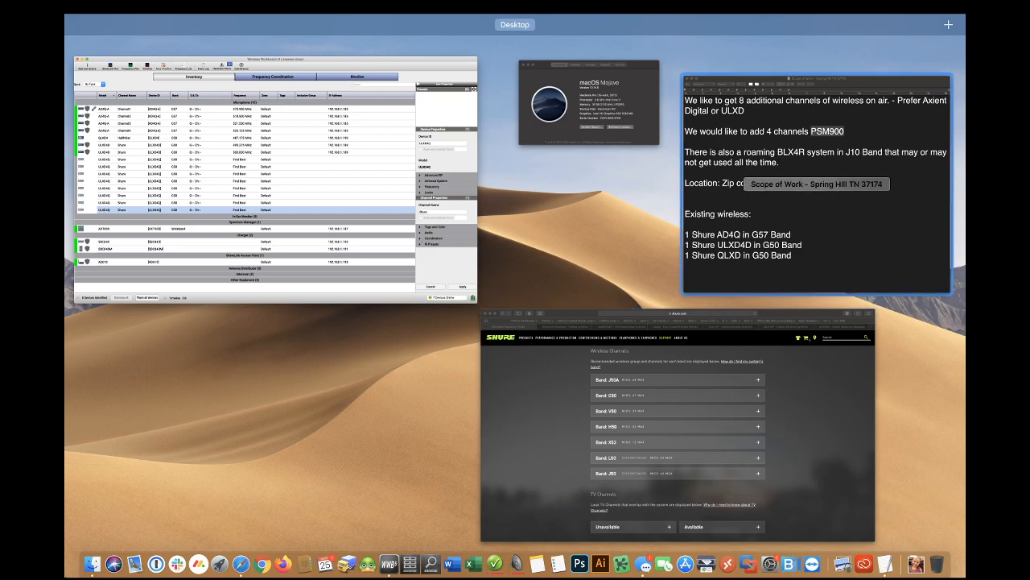
click(805, 201)
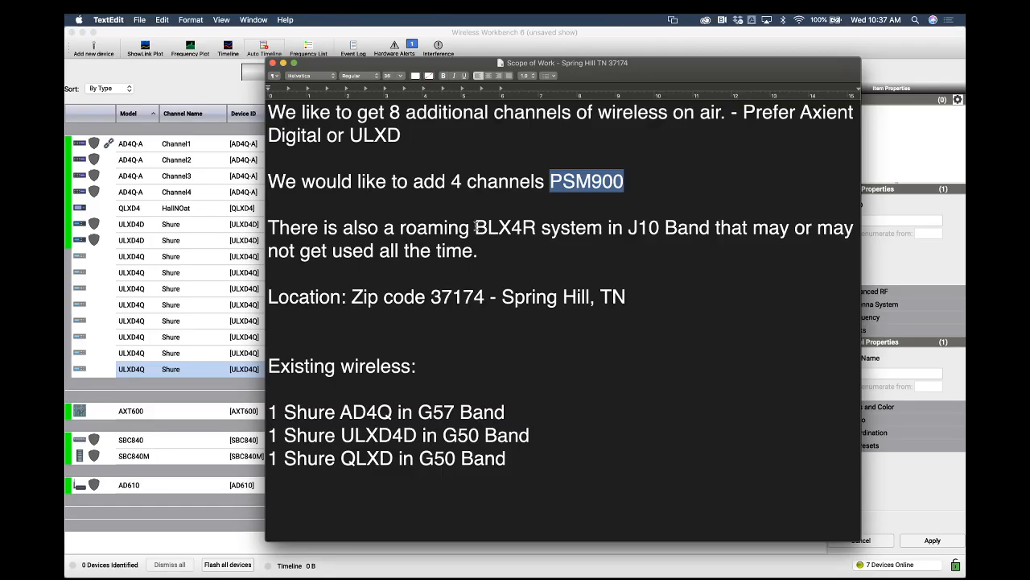
drag(475, 228, 660, 228)
Add one Shure BLX4R device in the J10 band to the inventory and close the dialog
click(165, 37)
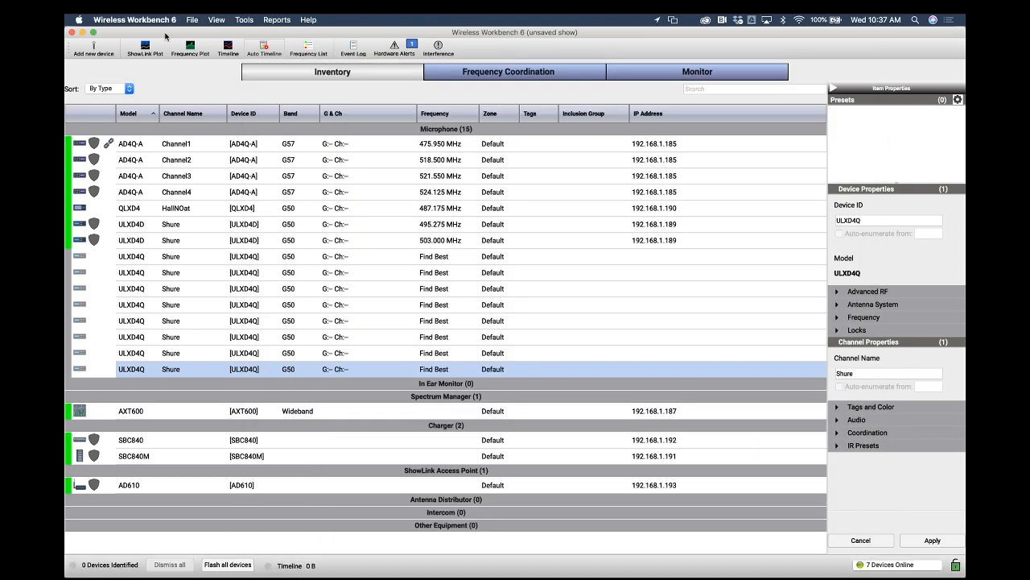
click(93, 46)
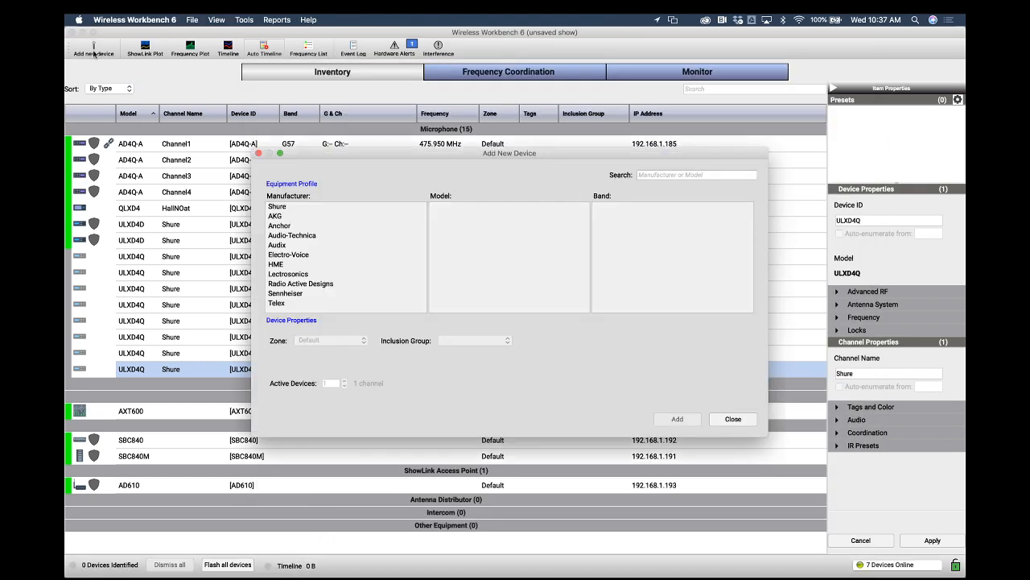
click(272, 207)
scroll(437, 248, down, 5)
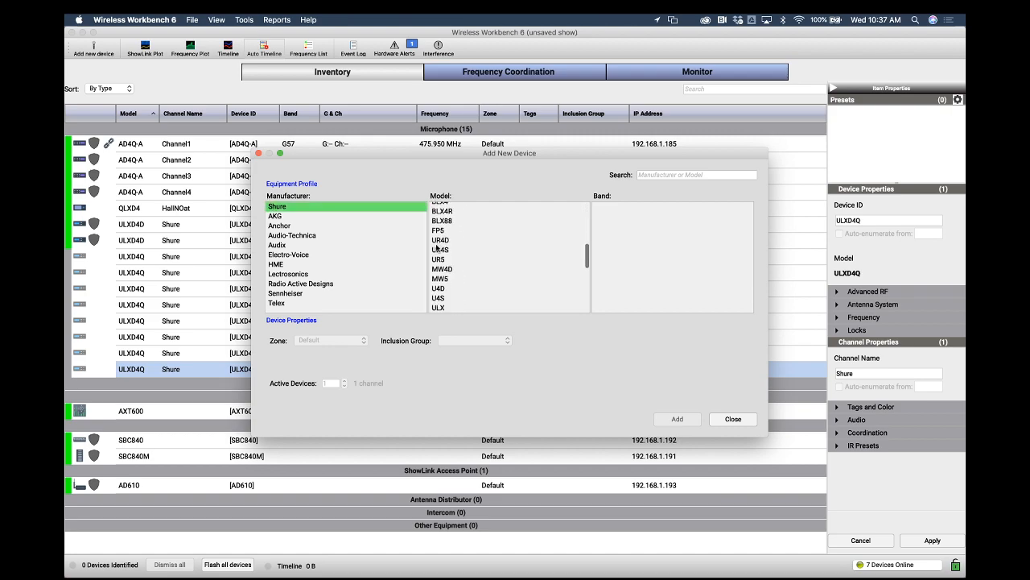
scroll(436, 248, up, 5)
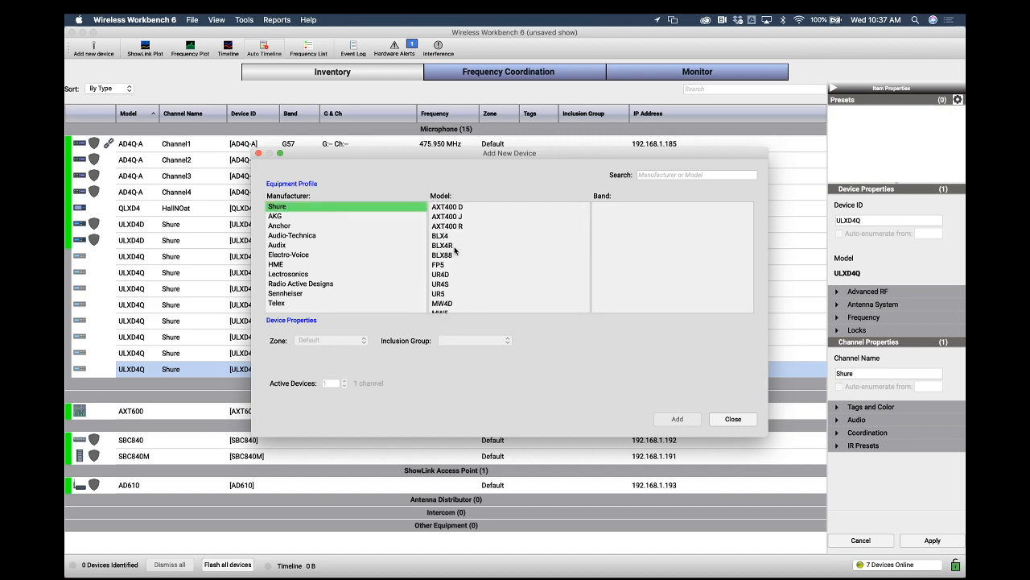
click(454, 246)
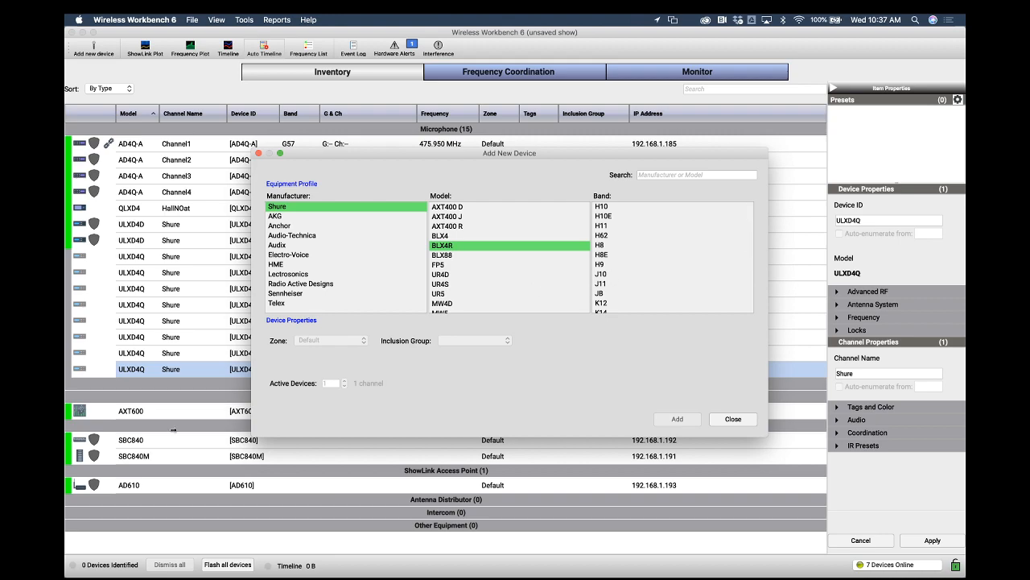
key(ctrl+Up)
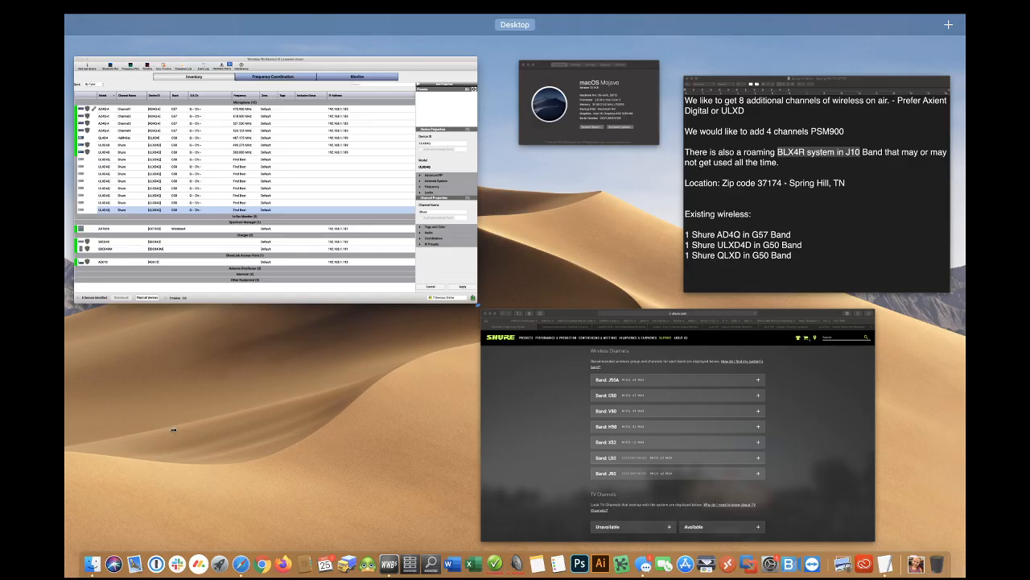
key(ctrl+Up)
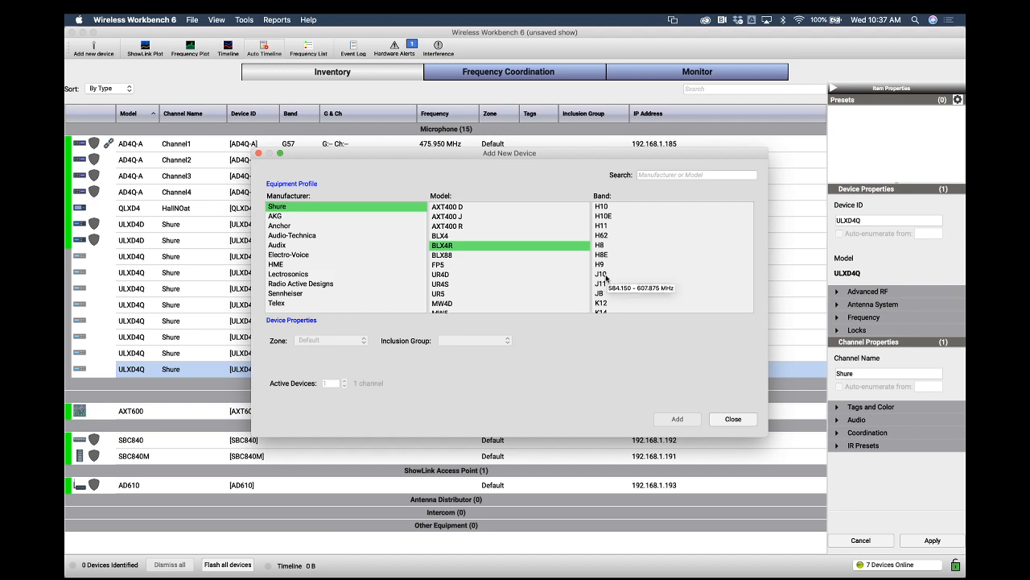
click(606, 278)
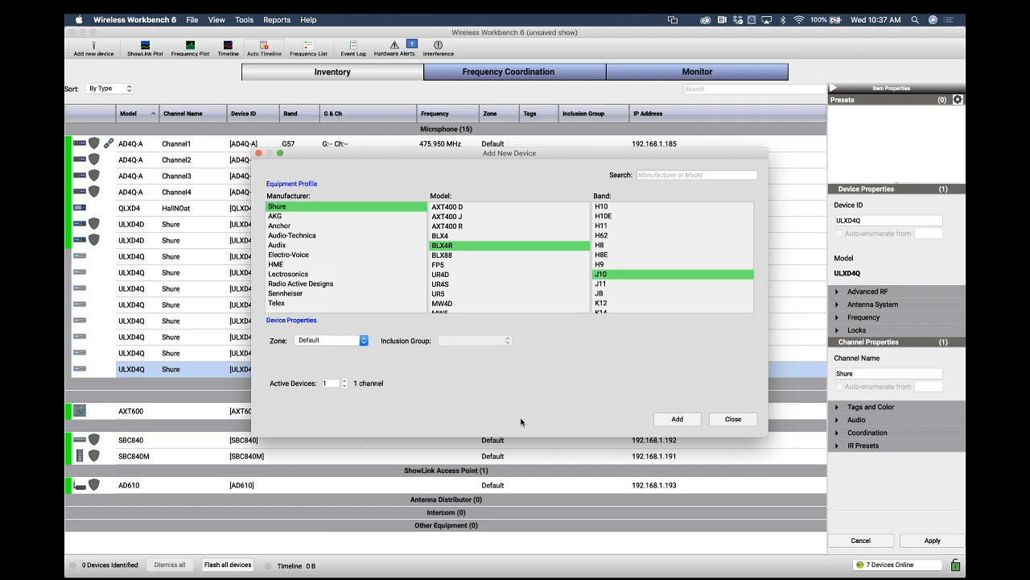
click(674, 420)
click(733, 419)
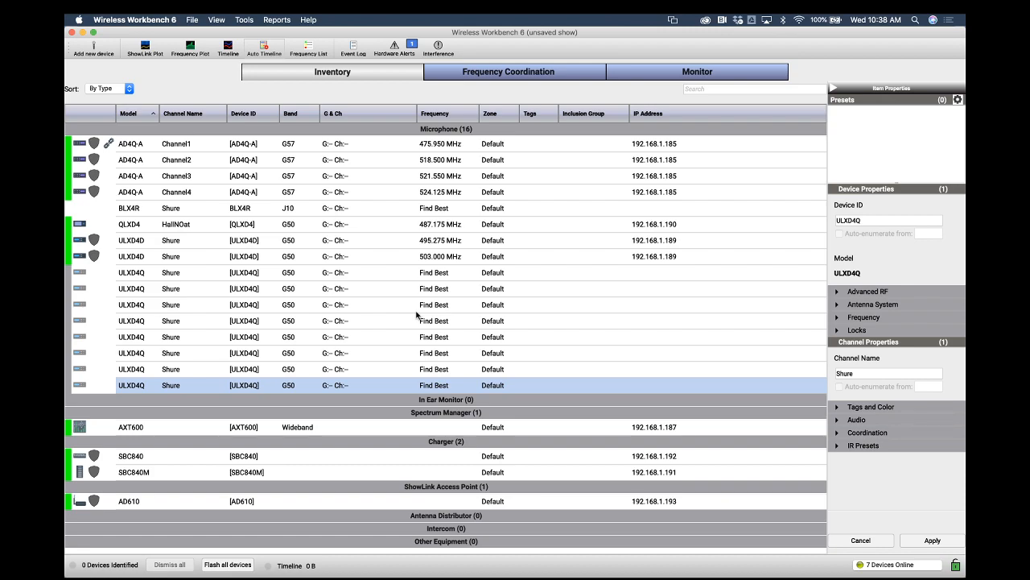
Step through the existing AD4Q, QLXD4 and ULXD4D channel rows to review their bands
click(291, 145)
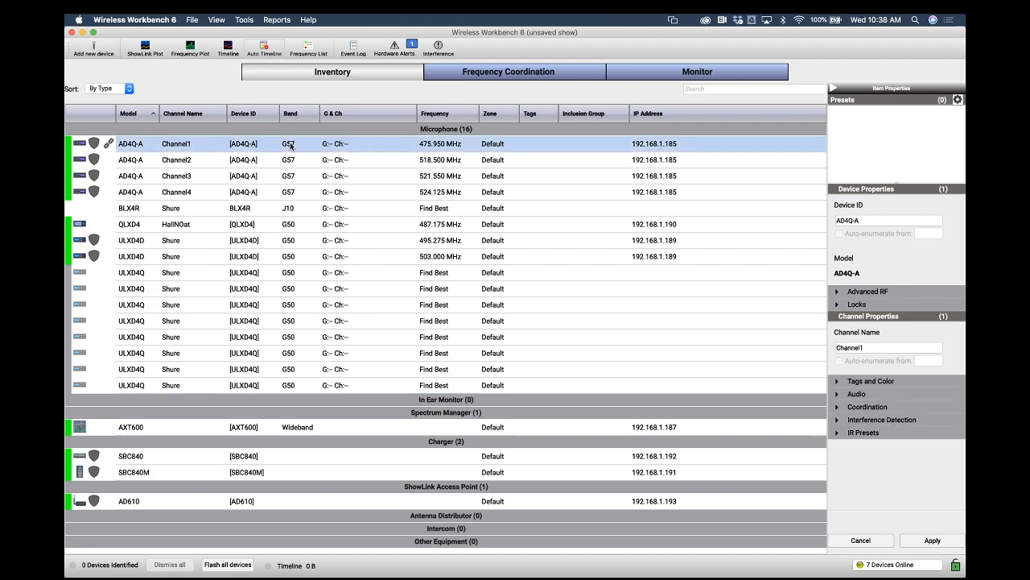
click(292, 161)
click(291, 177)
click(291, 192)
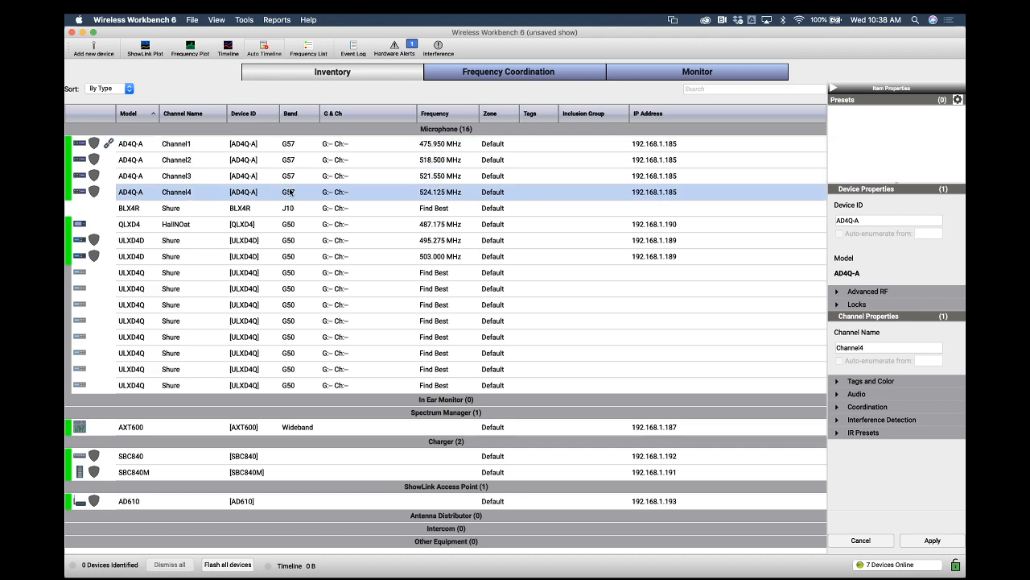
click(291, 164)
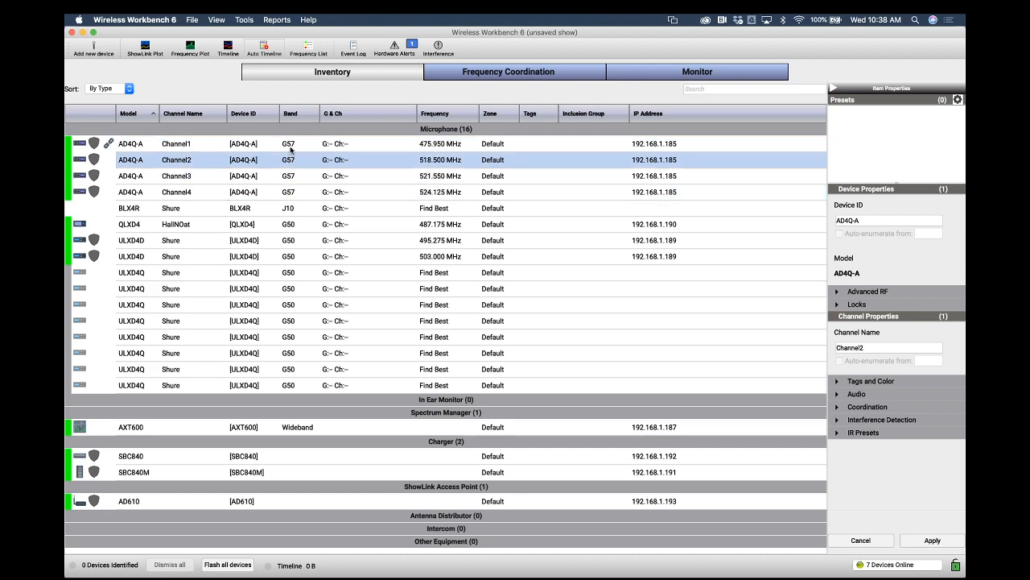
click(291, 146)
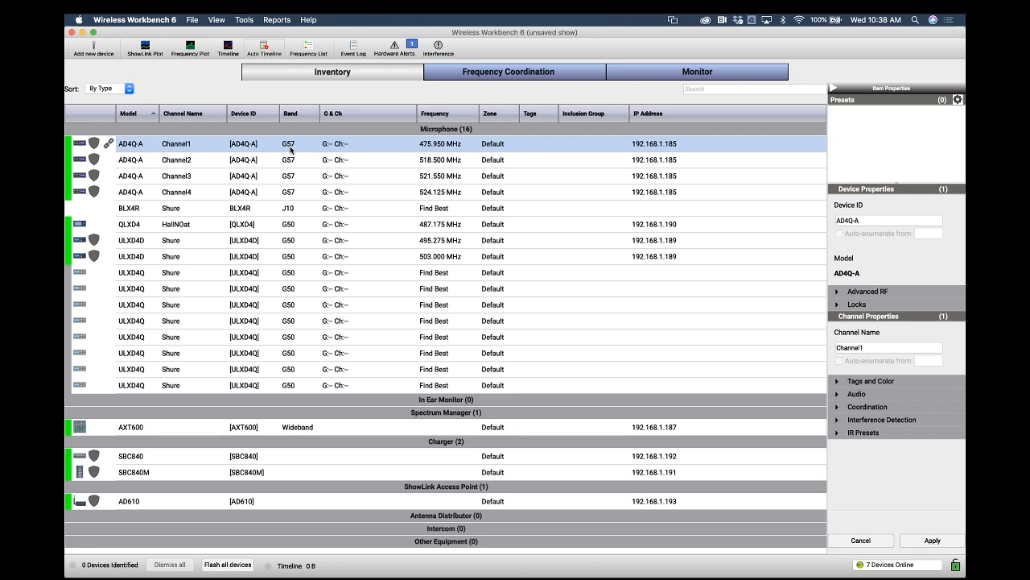
click(277, 231)
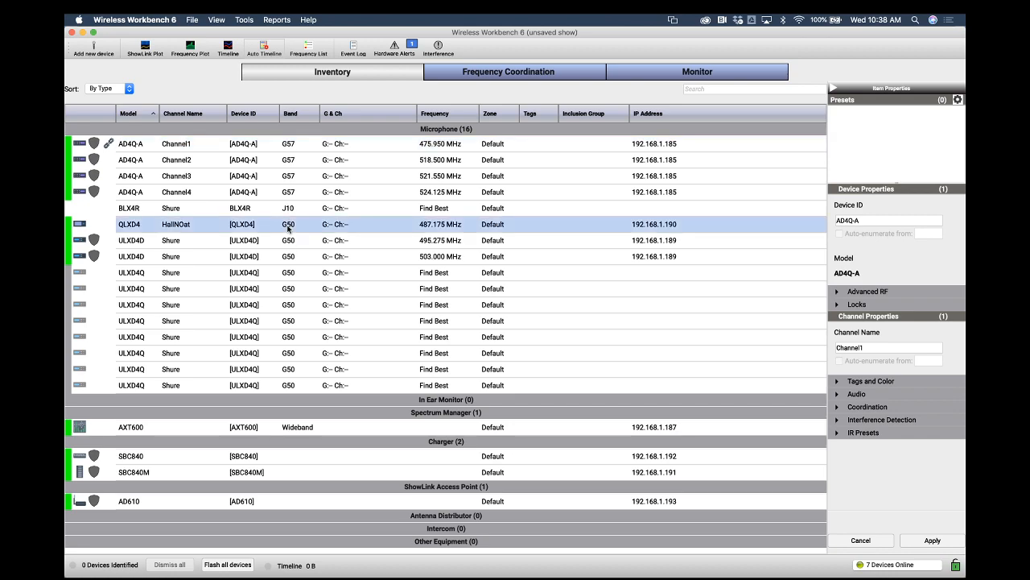
click(288, 241)
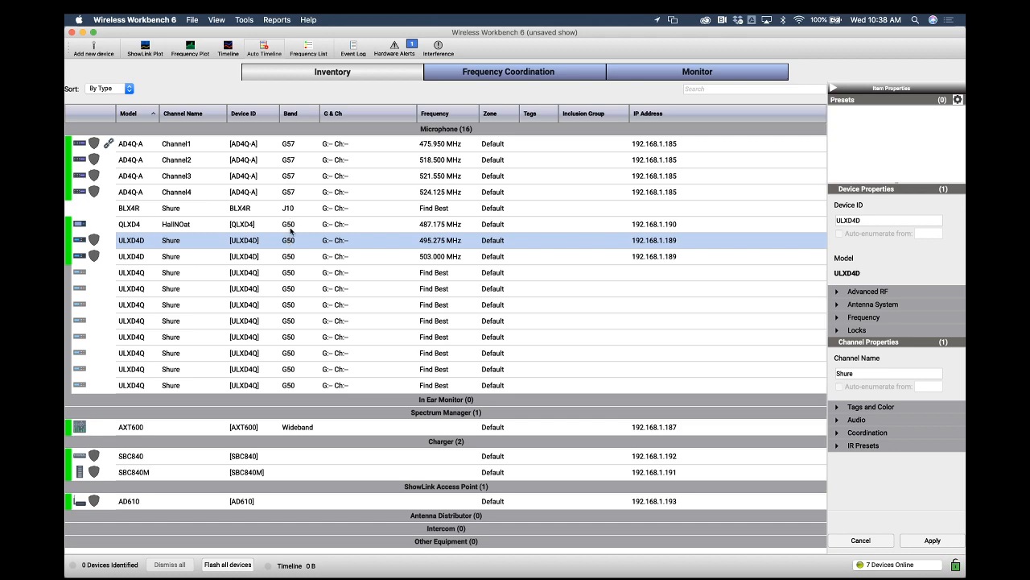
Start adding another device, choosing Shure ULXD4Q in the G50 band
click(95, 45)
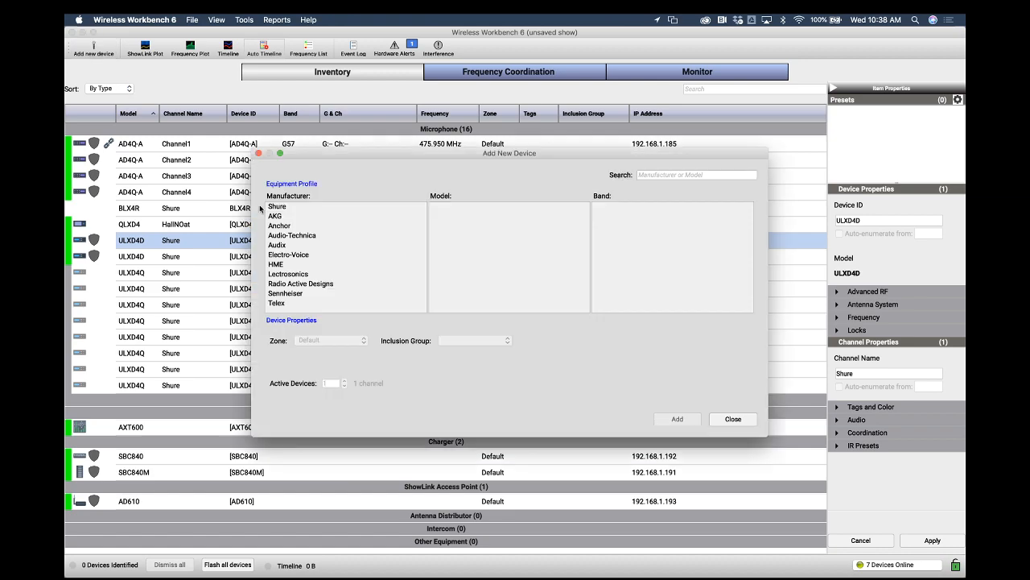
scroll(495, 294, down, 15)
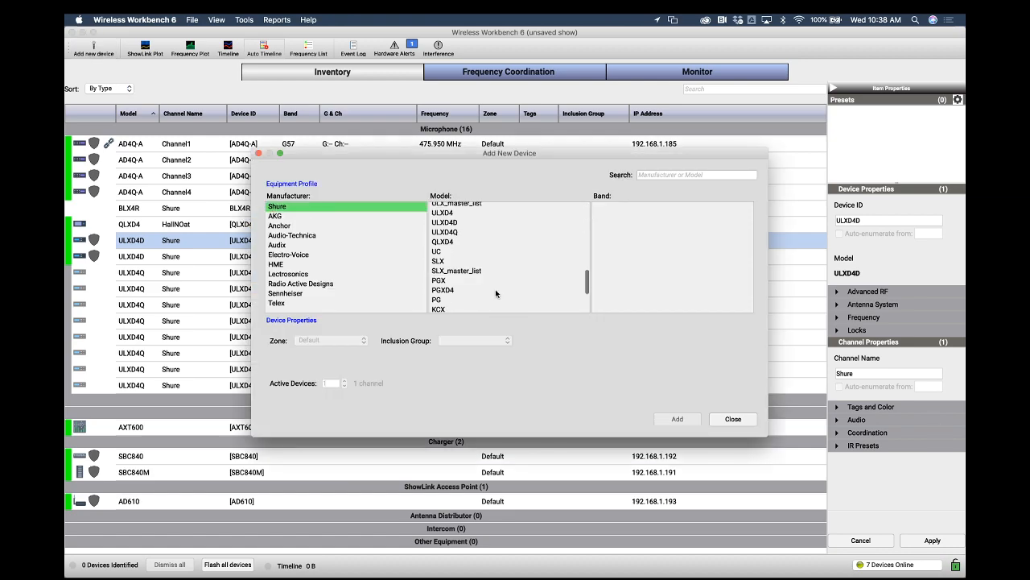
scroll(496, 293, up, 5)
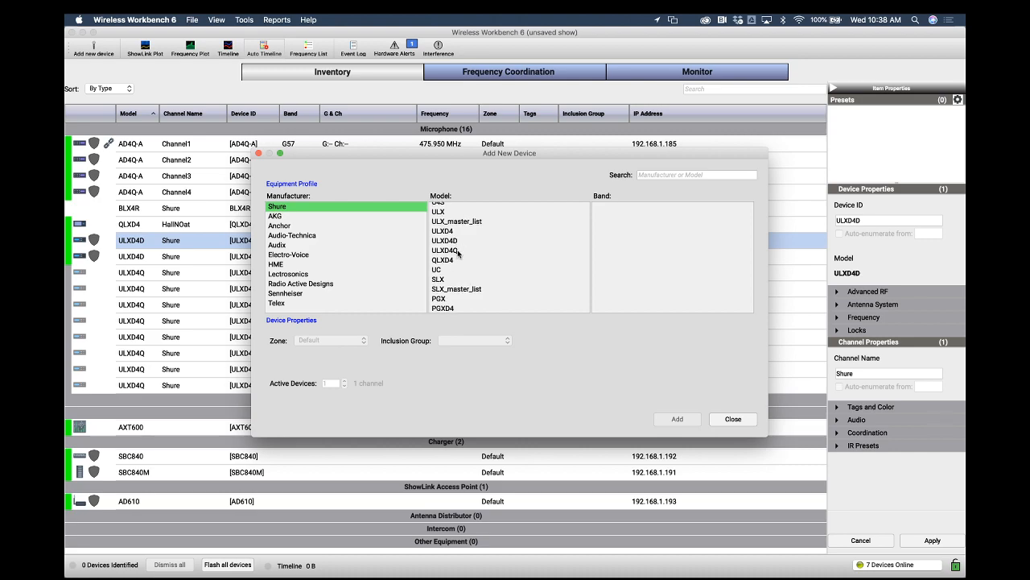
click(457, 251)
scroll(614, 269, down, 10)
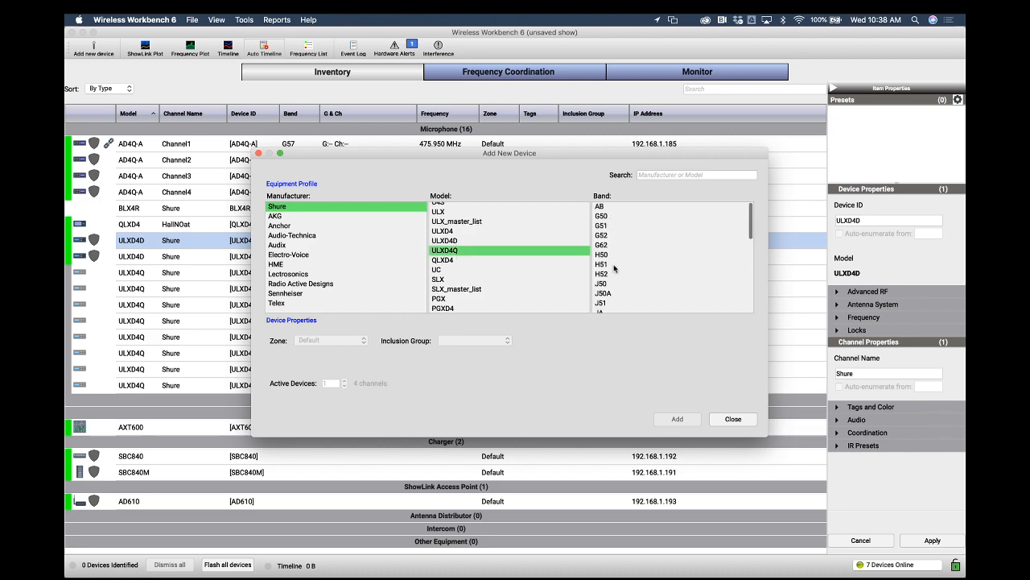
scroll(614, 268, down, 3)
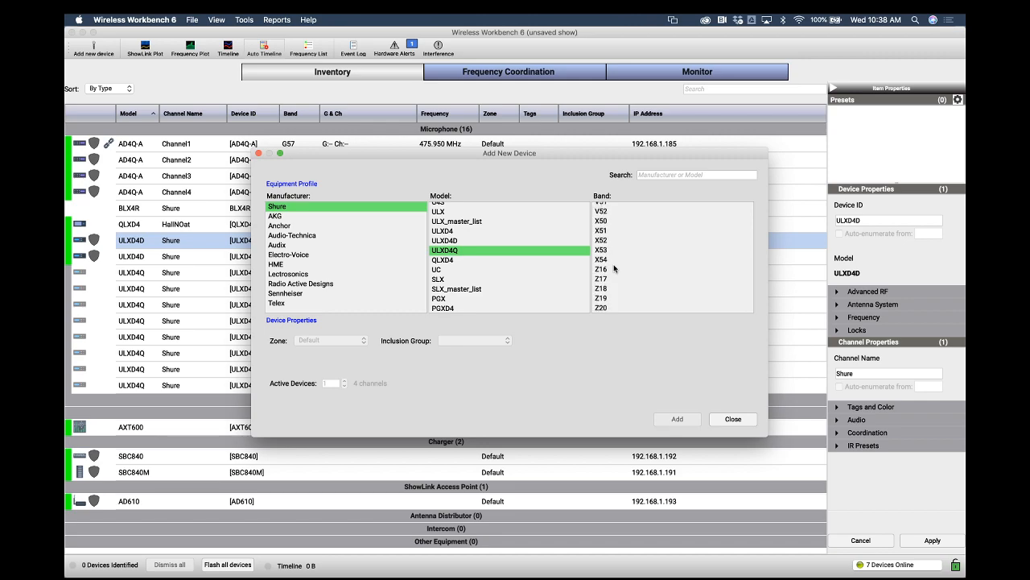
scroll(614, 268, up, 5)
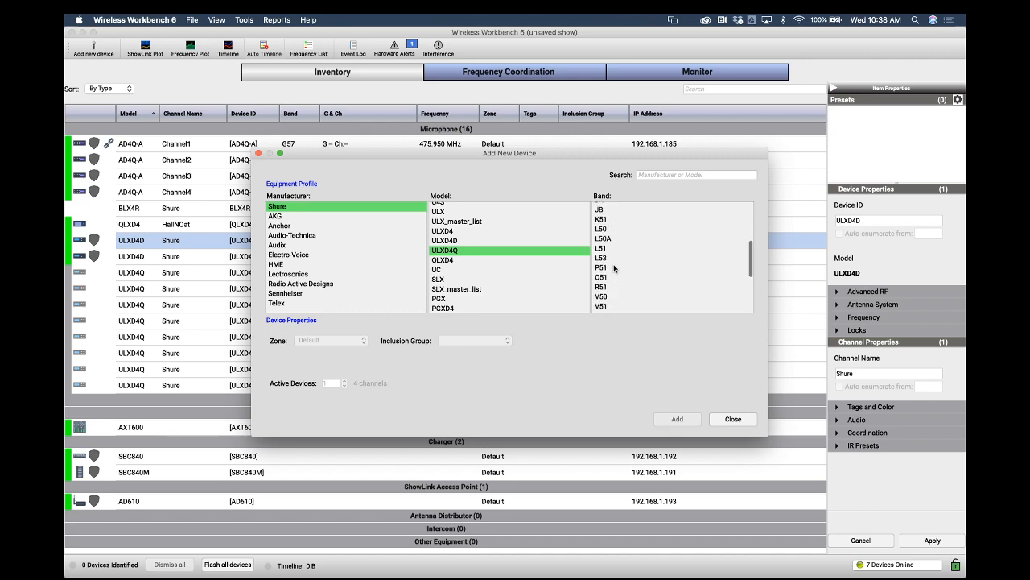
scroll(615, 268, up, 4)
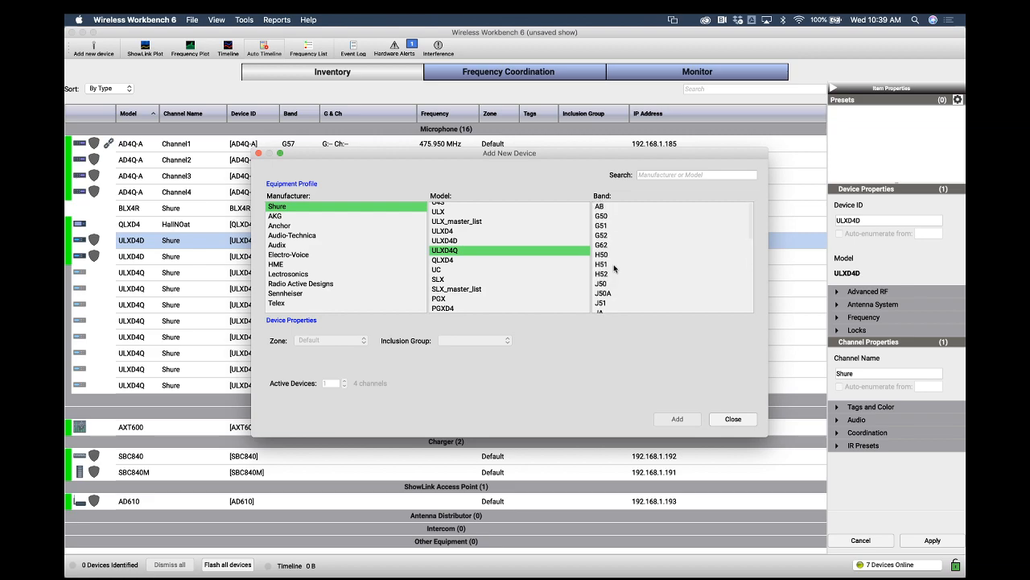
click(605, 218)
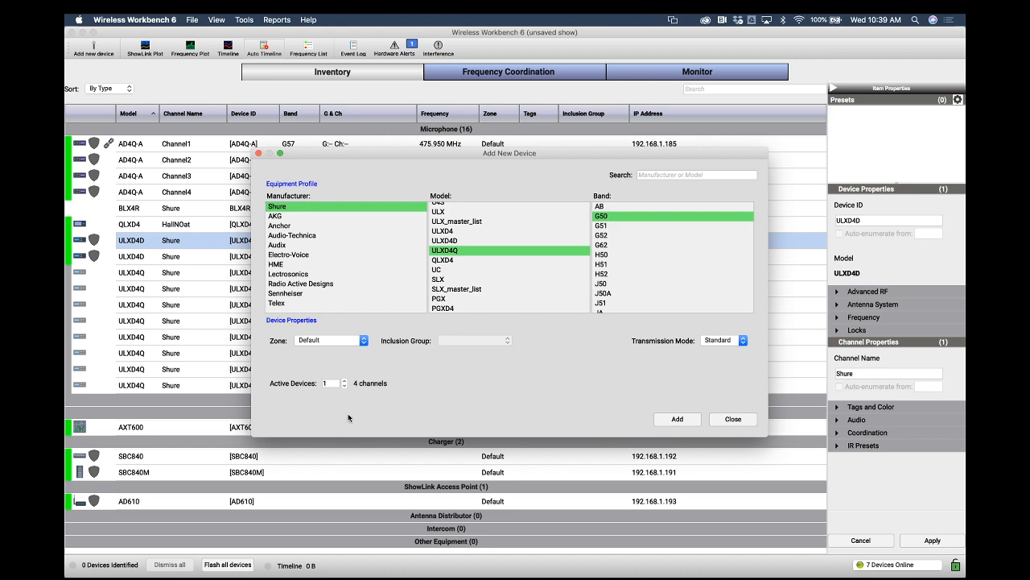
Switch to the Shure Wireless Frequency Finder page in Safari and review the recommended wireless channel bands
key(ctrl+Up)
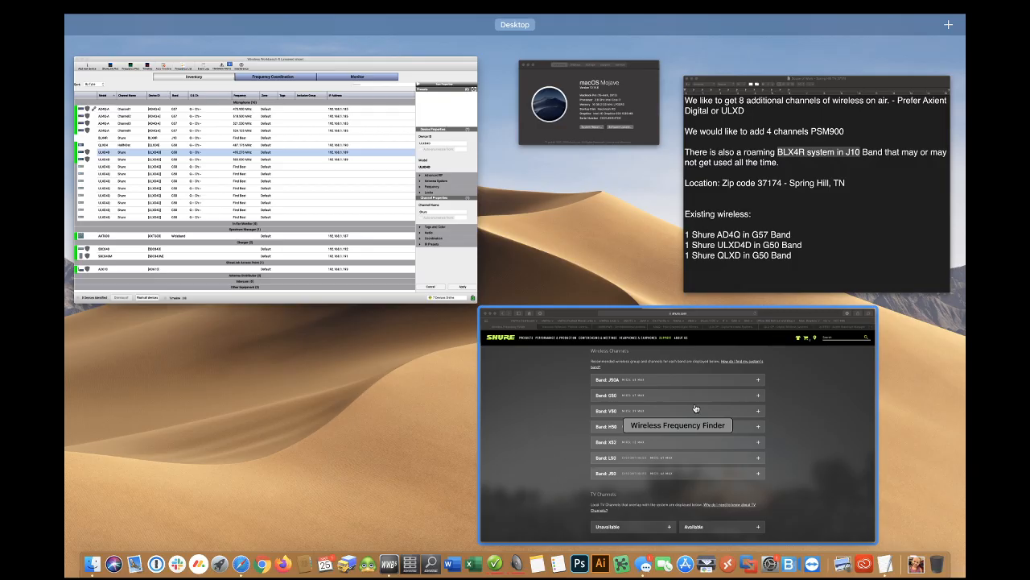
click(697, 408)
scroll(775, 348, up, 3)
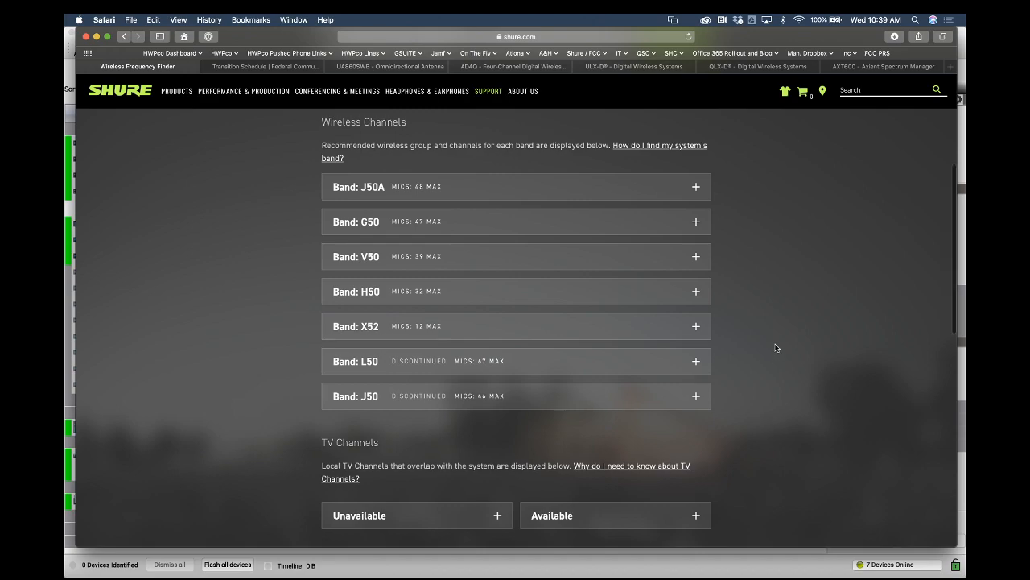
scroll(775, 348, down, 1)
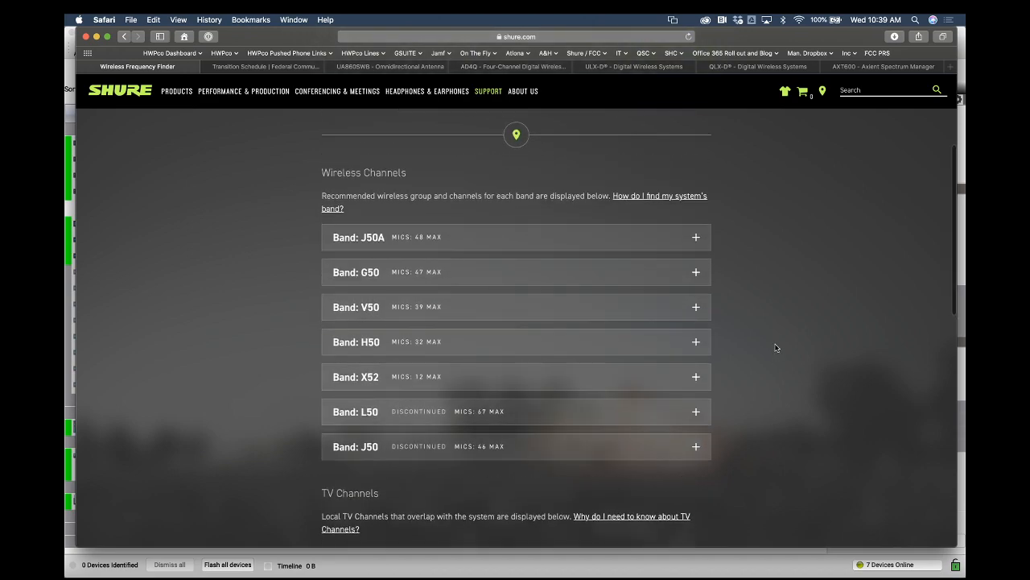
scroll(776, 347, up, 1)
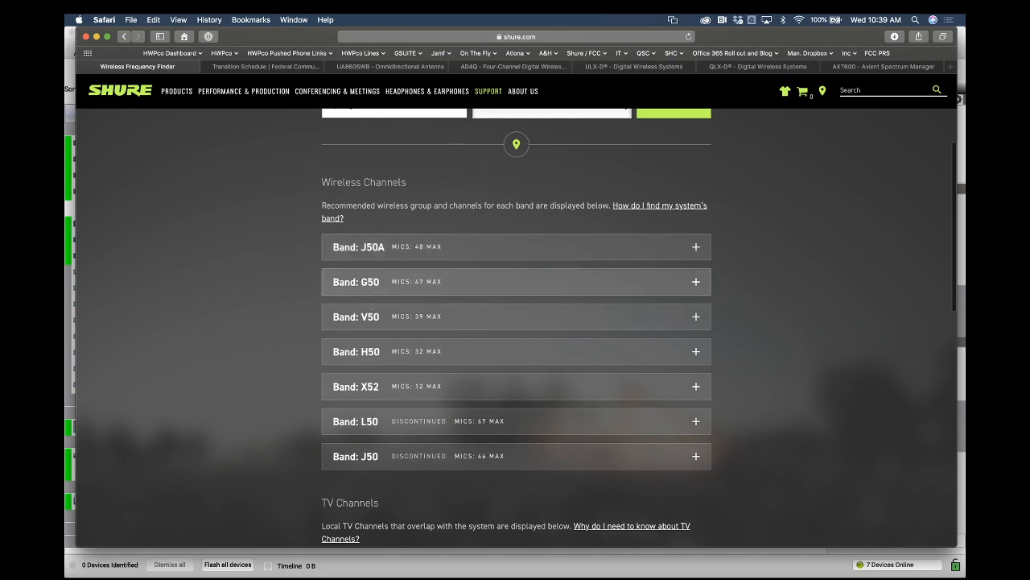
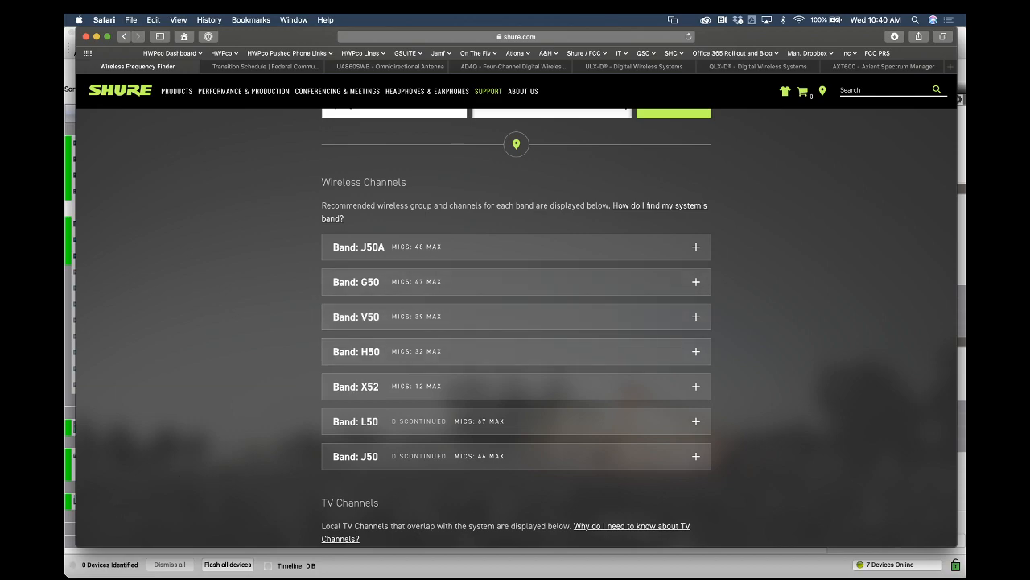
Return to Wireless Workbench and close the Add New Device dialog
key(ctrl+Up)
click(397, 203)
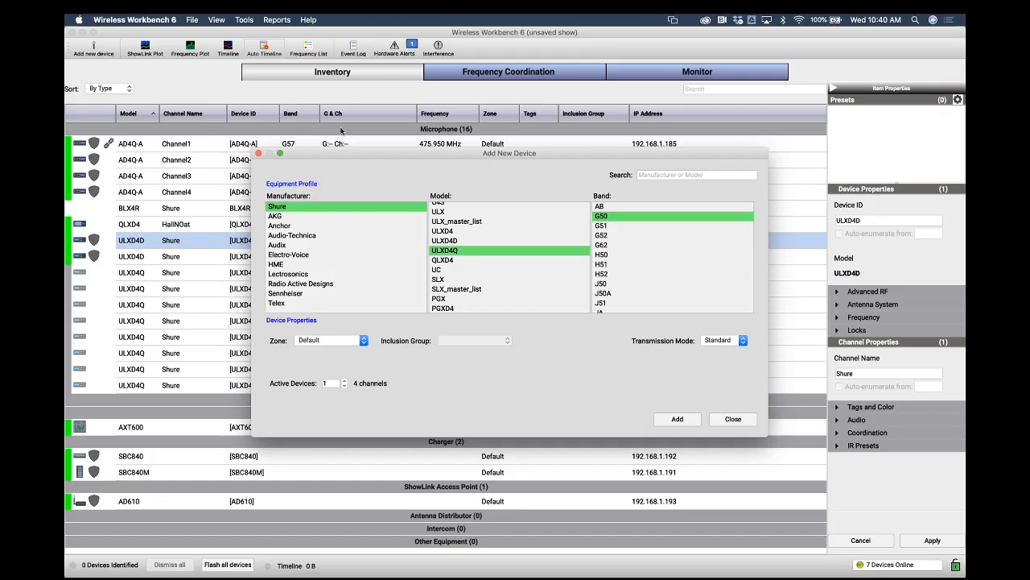
click(729, 418)
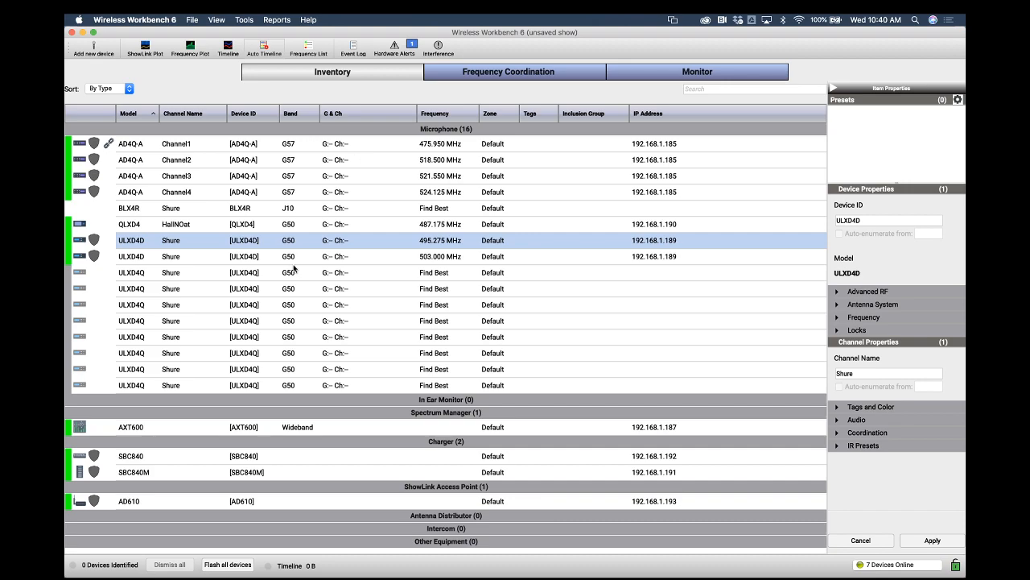
Select the inventory rows one by one to check the bands of the AD4Q, QLXD4, BLX4R and ULXD4Q channels
click(295, 385)
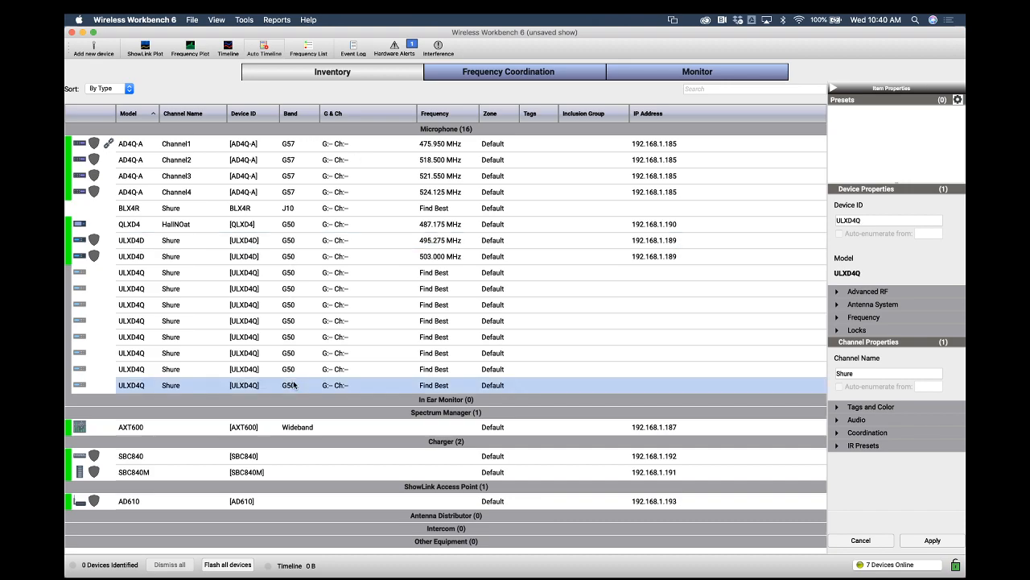
click(297, 147)
click(296, 160)
click(295, 175)
click(293, 192)
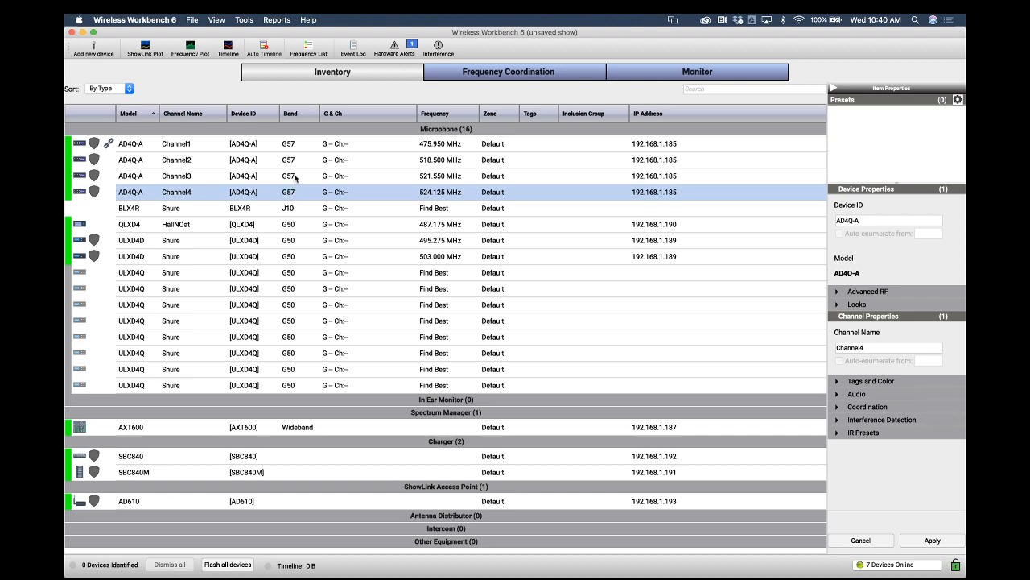
click(296, 177)
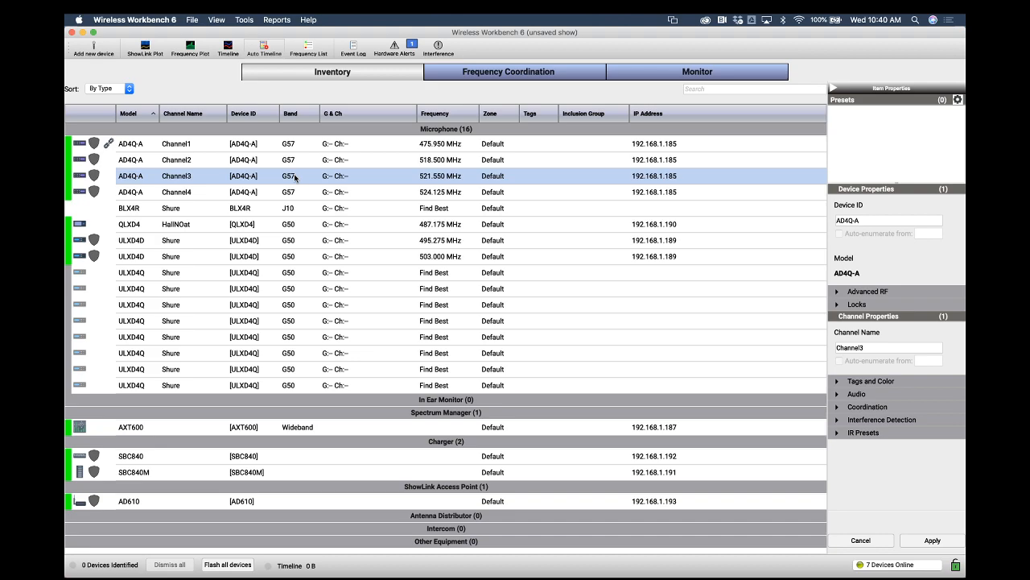
click(288, 242)
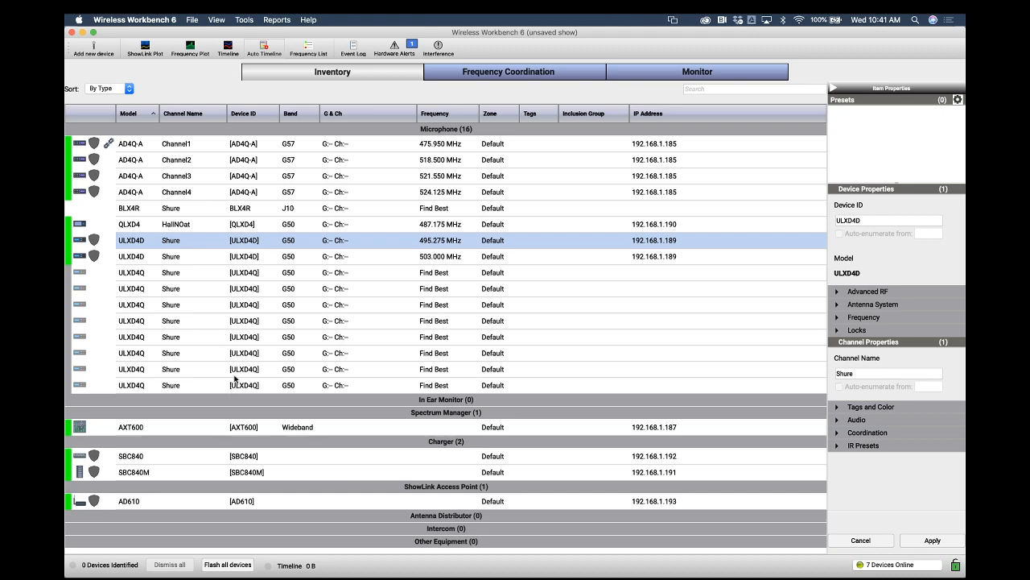
click(273, 228)
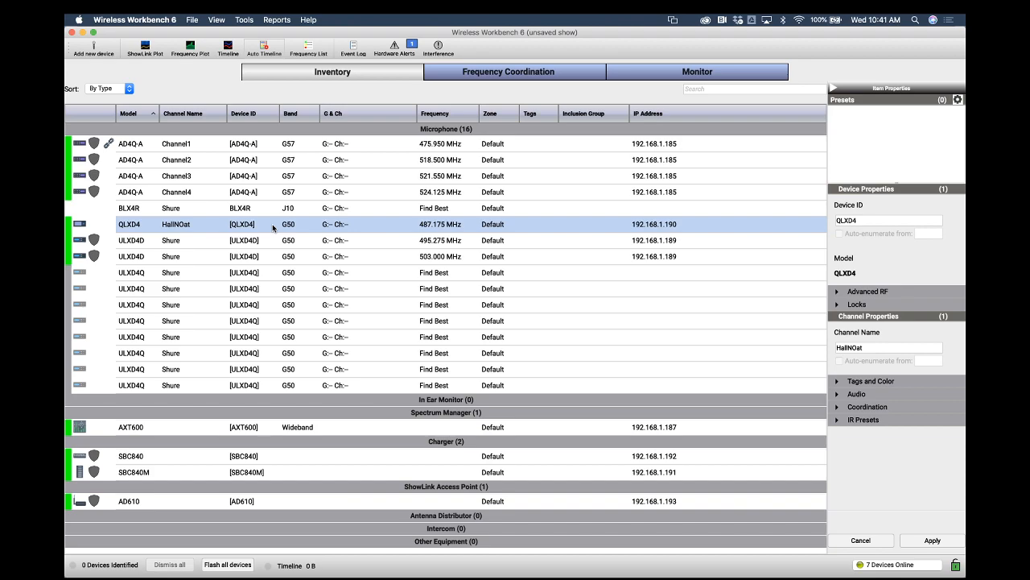
click(286, 179)
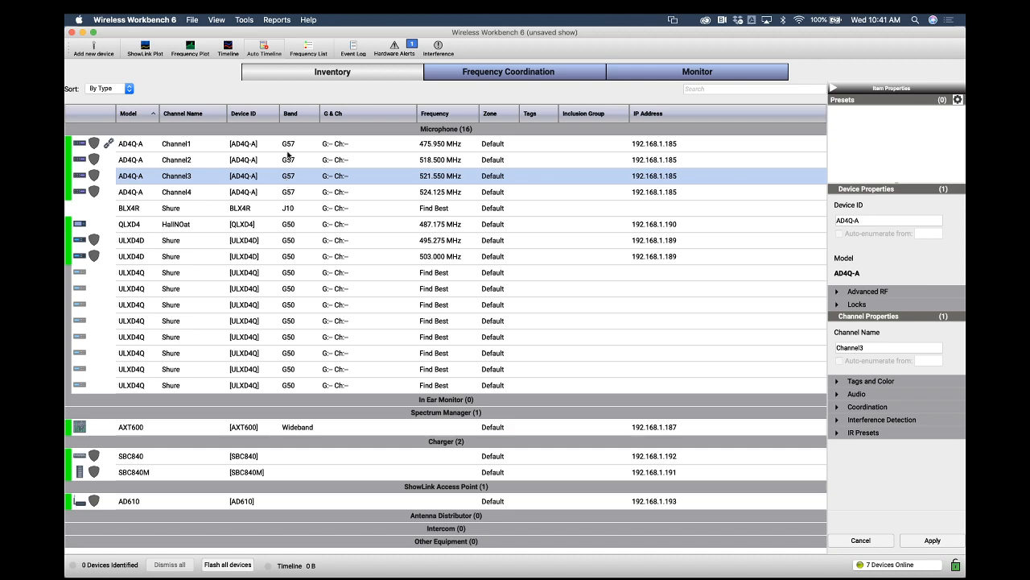
click(289, 209)
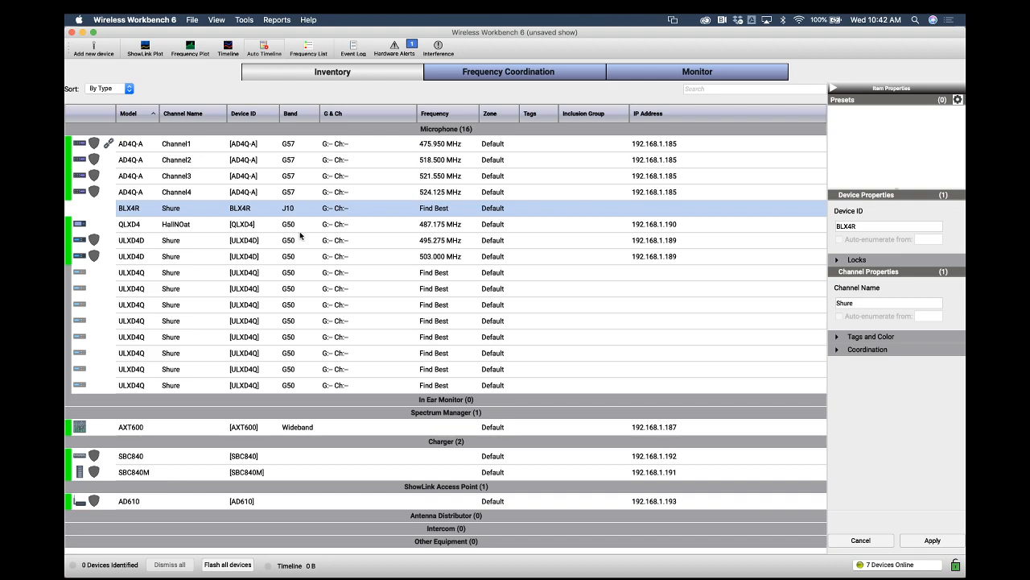
click(283, 334)
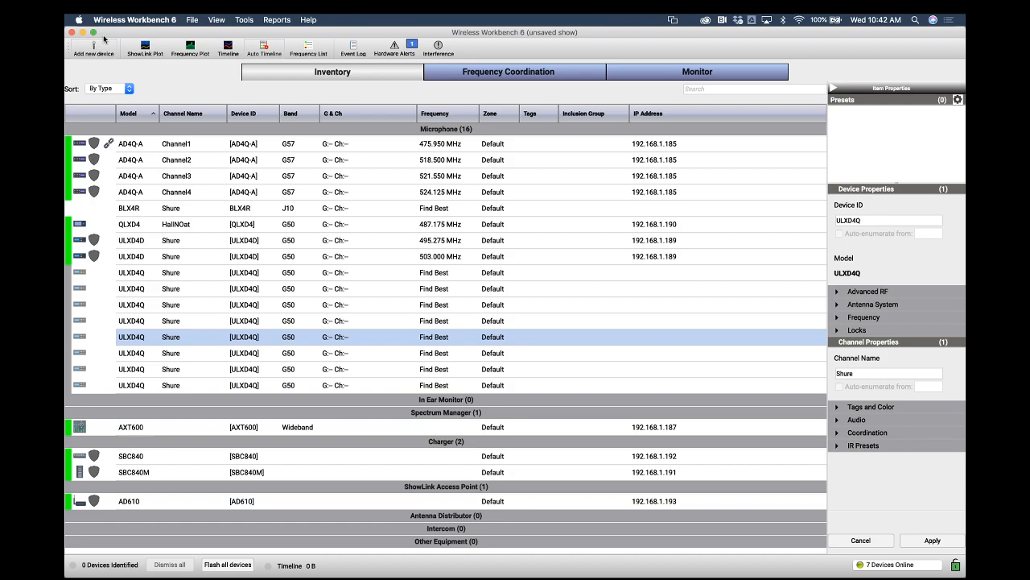
Switch to the Shure Wireless Frequency Finder and search with the PSM 900 wireless series
key(ctrl+Up)
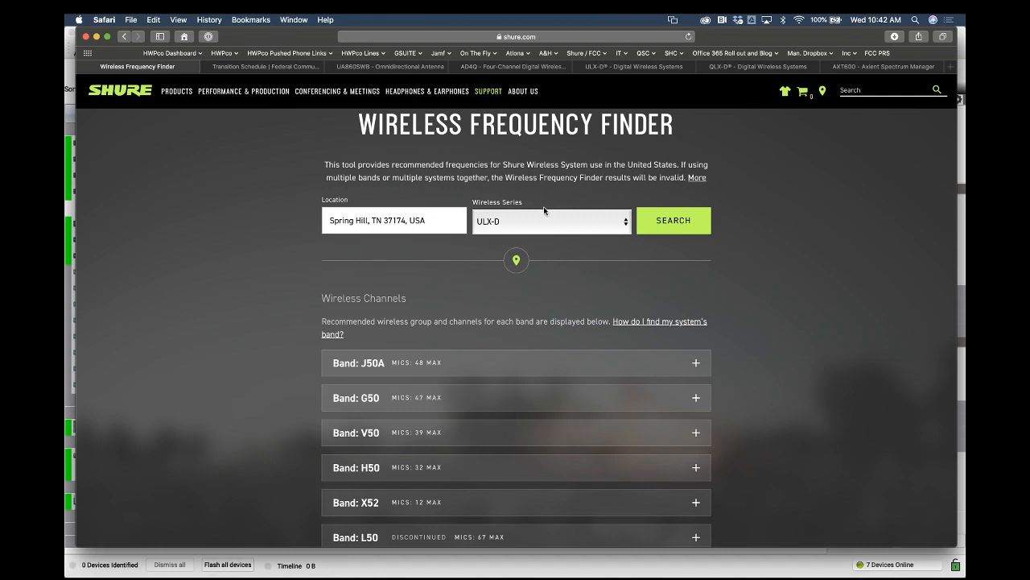
click(546, 214)
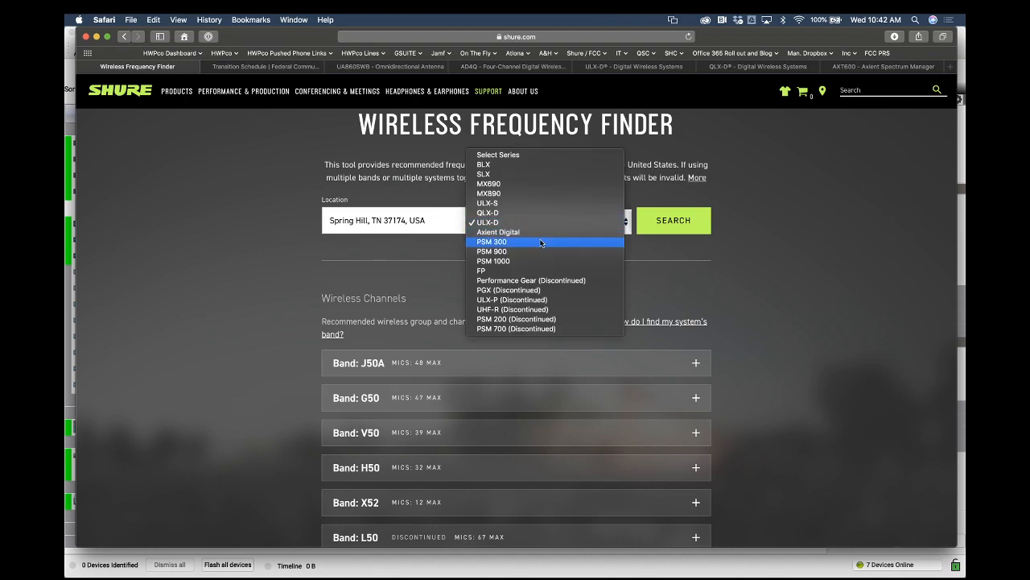
click(541, 251)
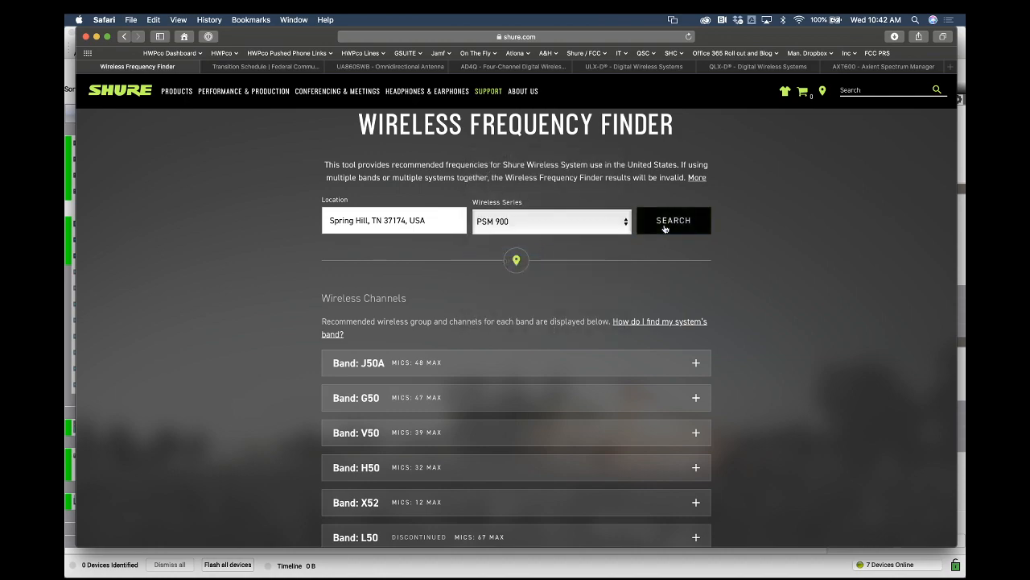
click(665, 228)
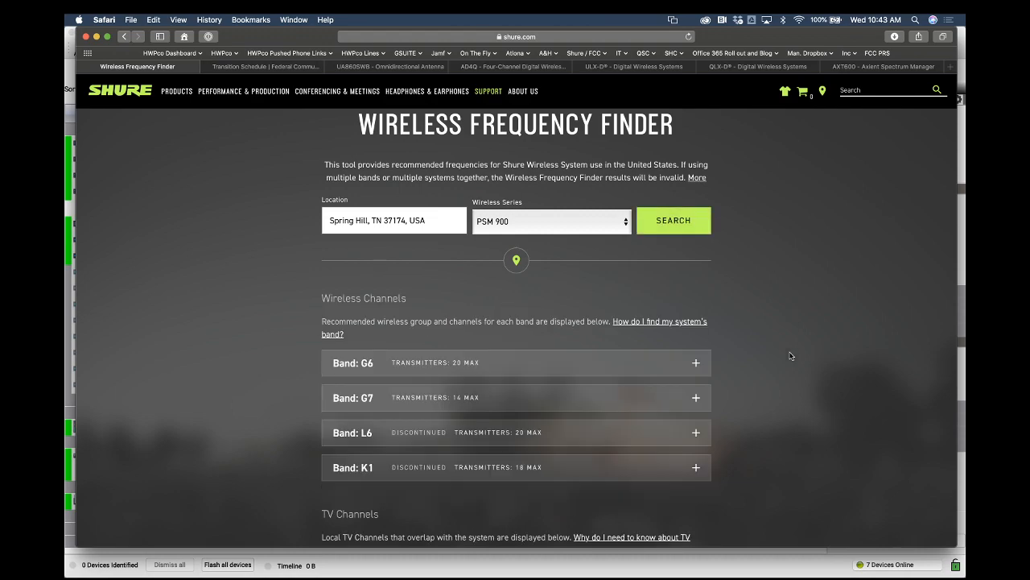
Expand the G6 and G7 band entries to review their recommended channels and frequency ranges
click(696, 364)
scroll(684, 330, down, 2)
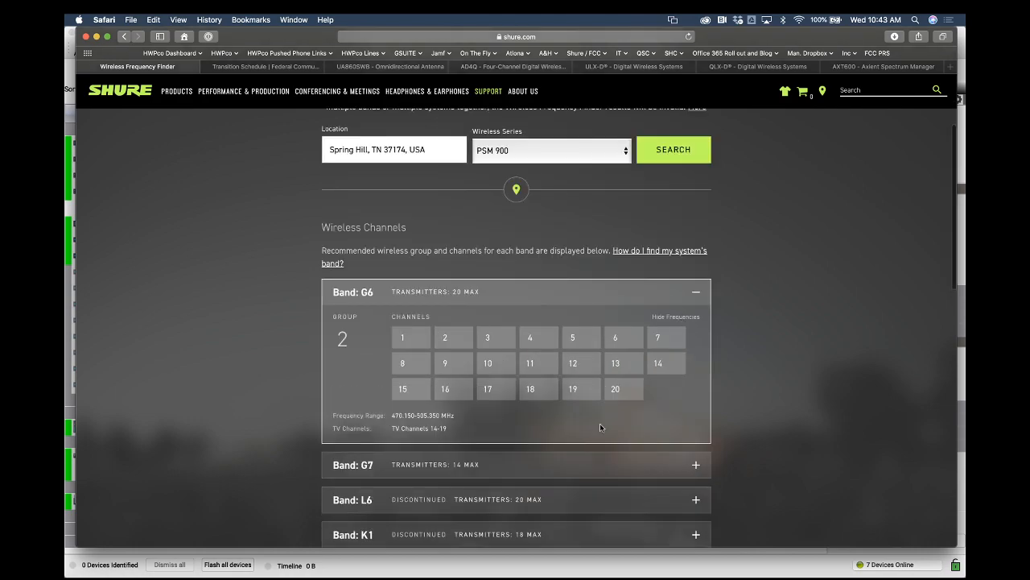
drag(456, 467, 392, 467)
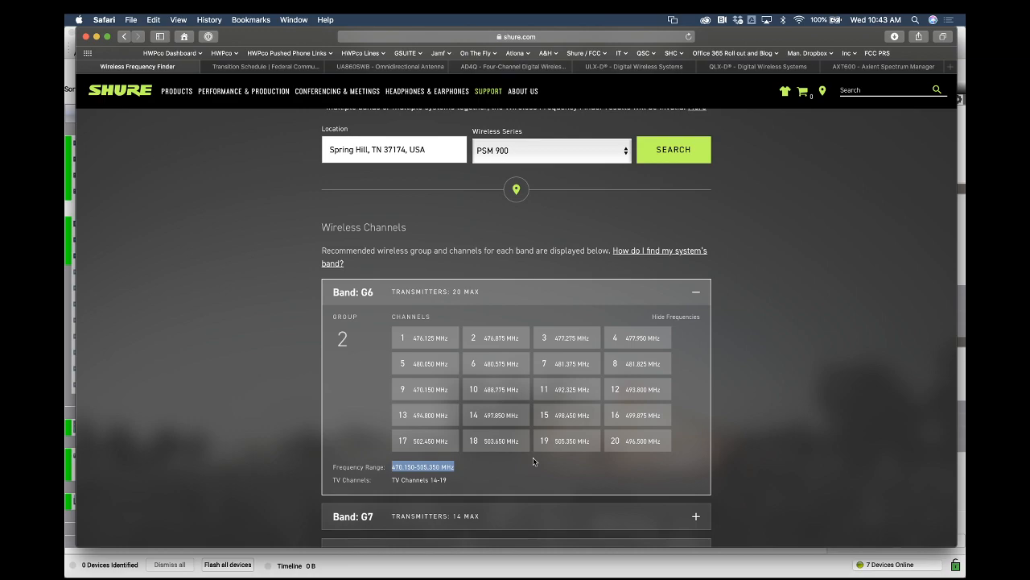
click(702, 295)
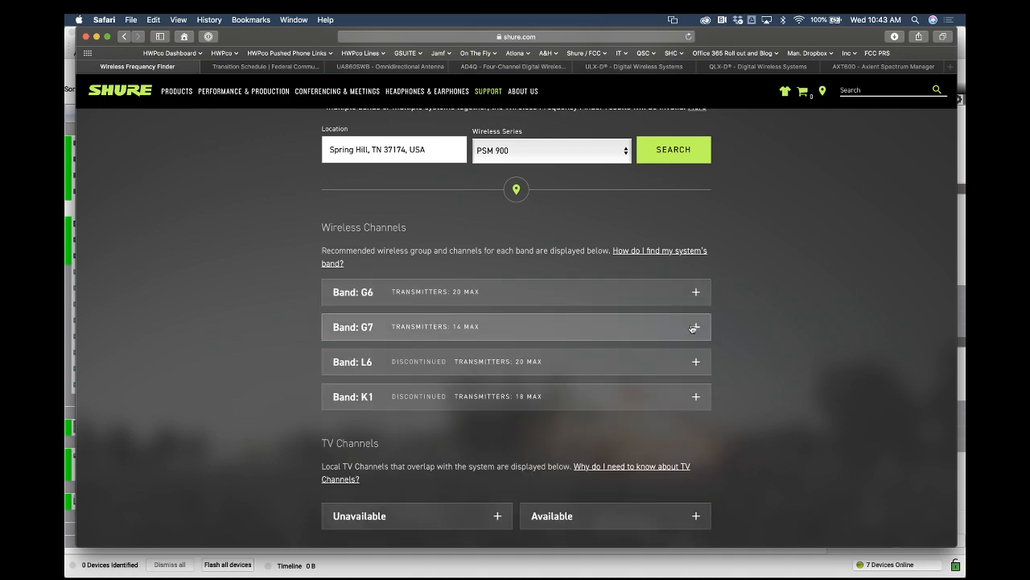
click(695, 328)
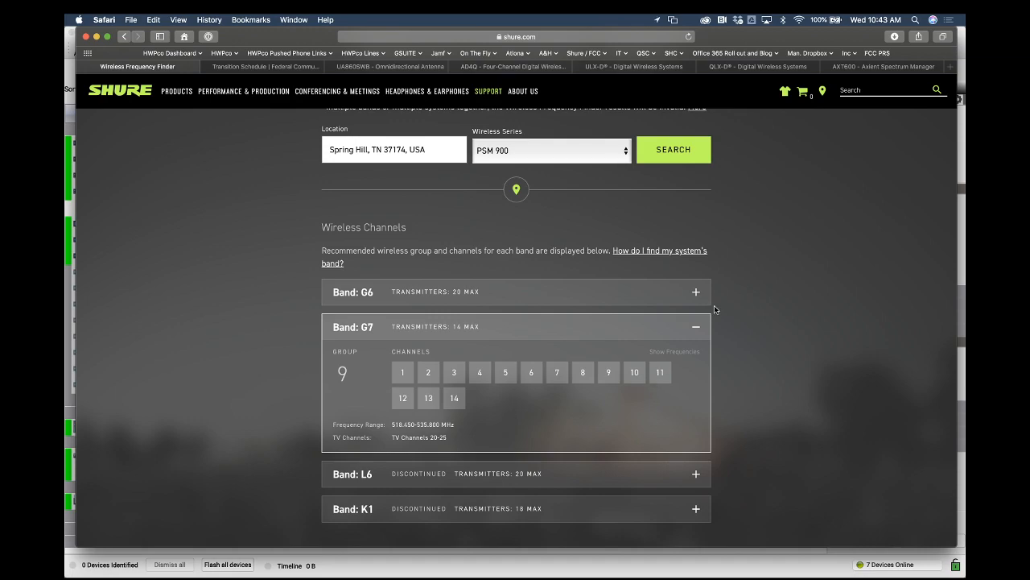
click(697, 326)
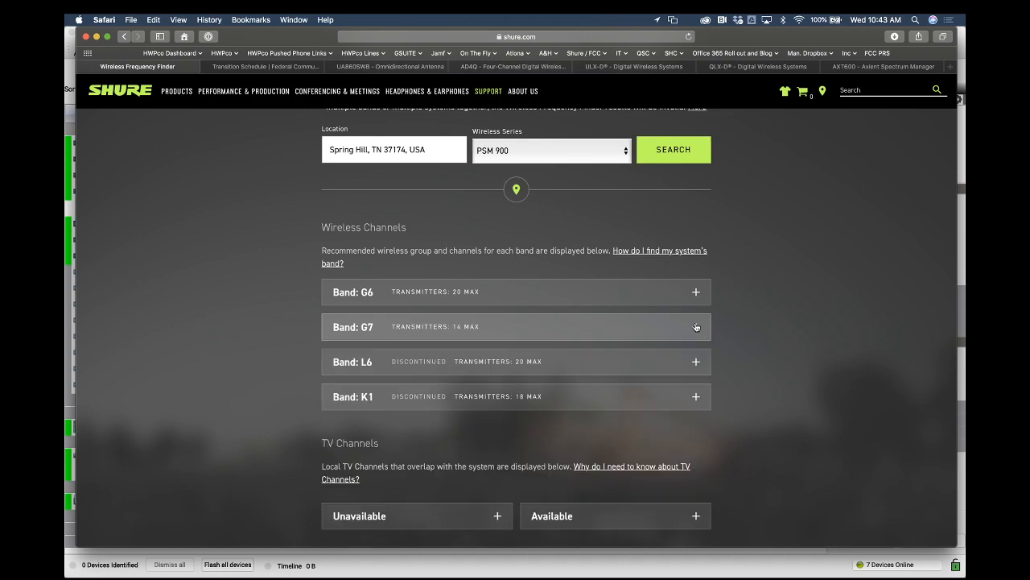
click(544, 343)
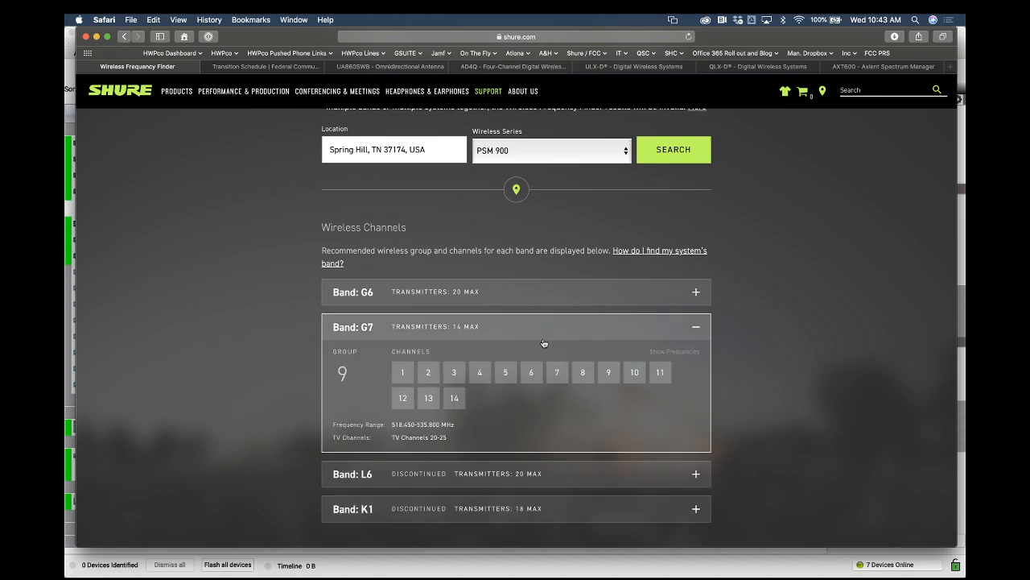
click(544, 343)
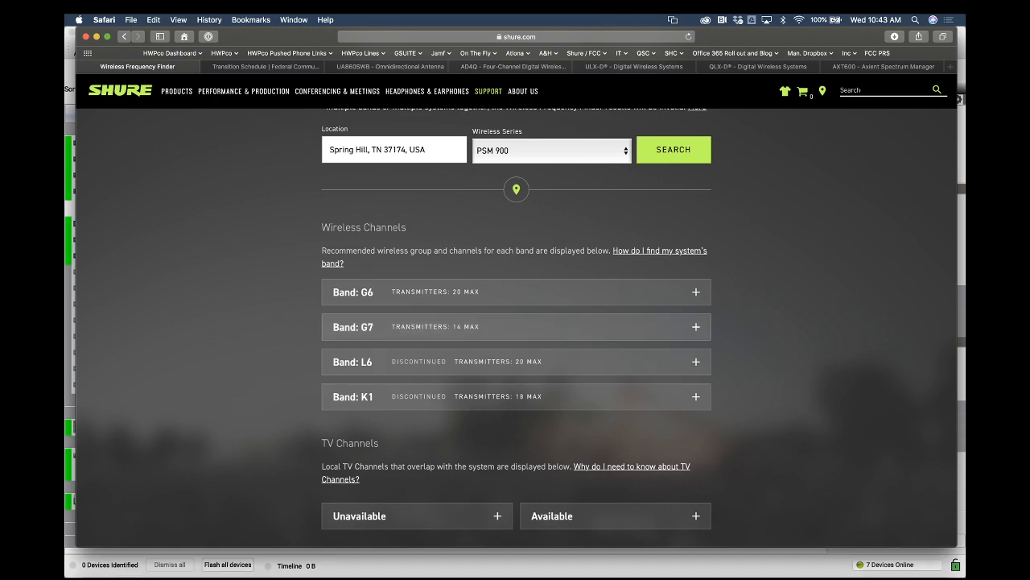
Add four Shure PSM900 devices in the G7 band to the inventory and close the dialog
key(super+Tab)
click(98, 56)
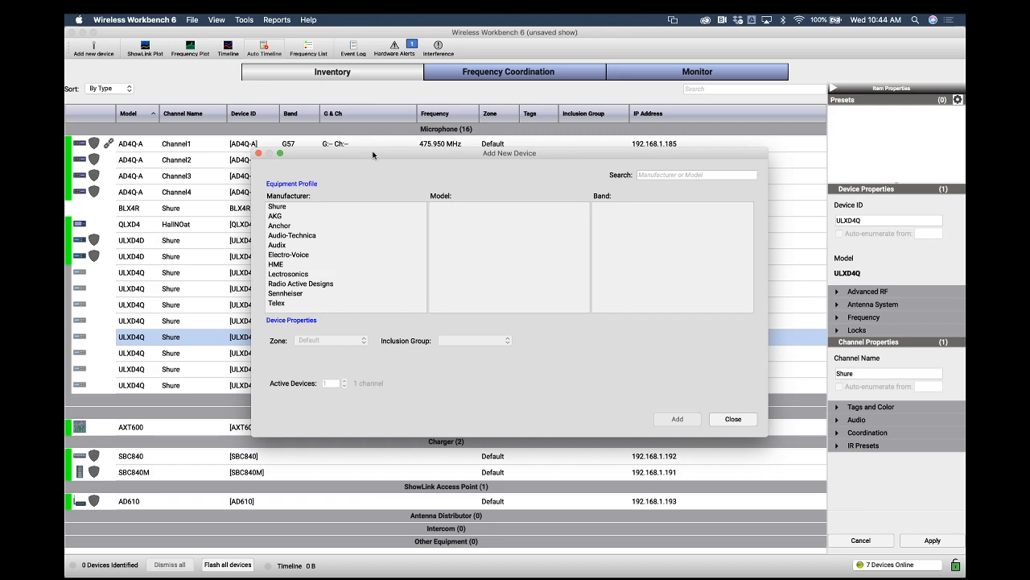
click(296, 208)
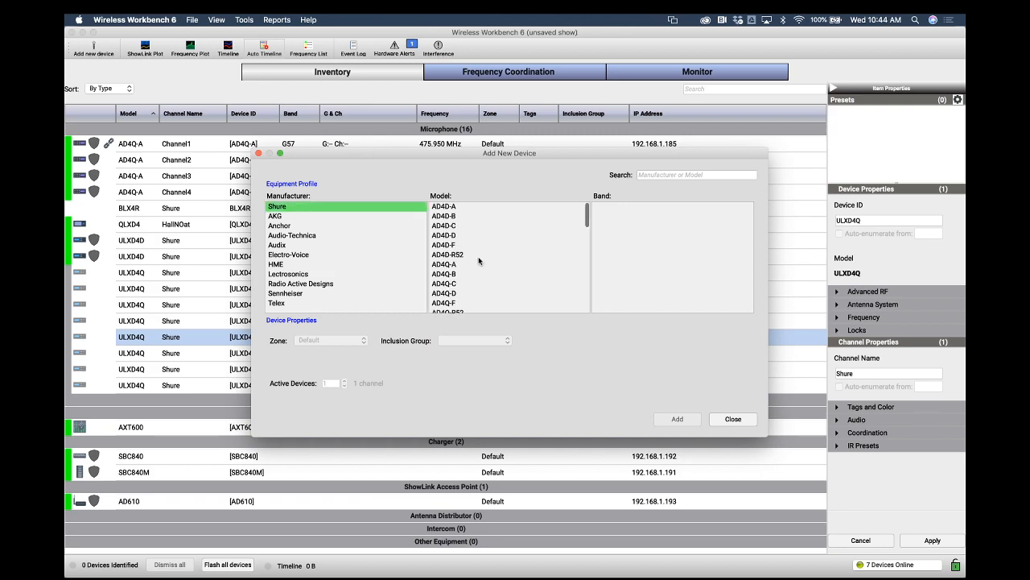
scroll(478, 260, down, 5)
scroll(479, 260, down, 8)
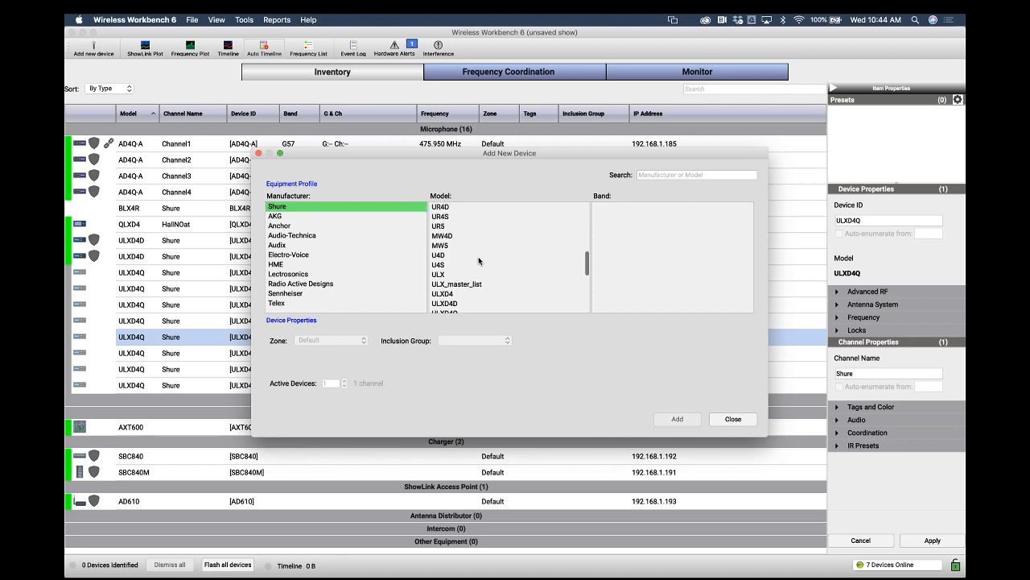
scroll(479, 260, down, 3)
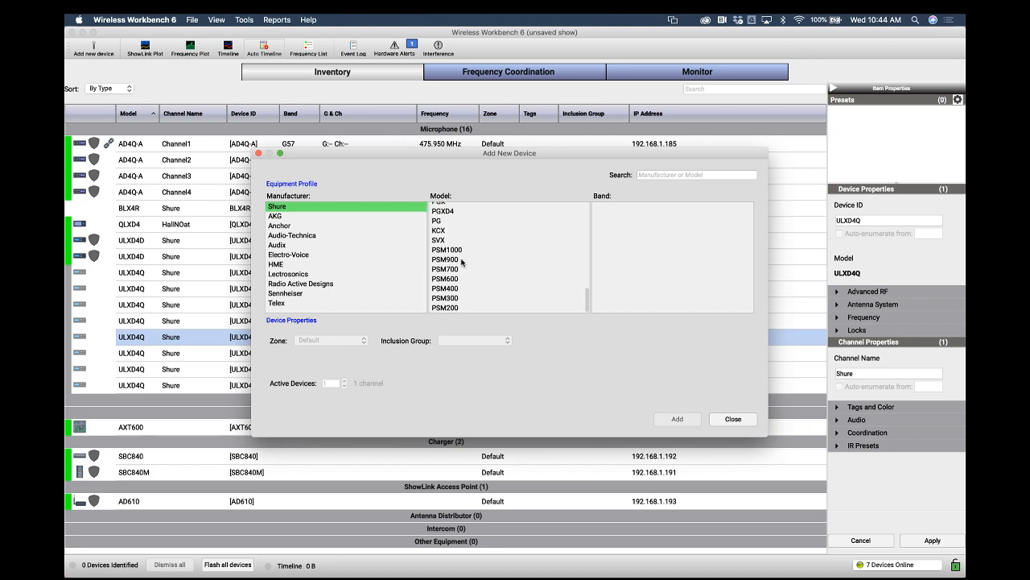
click(462, 259)
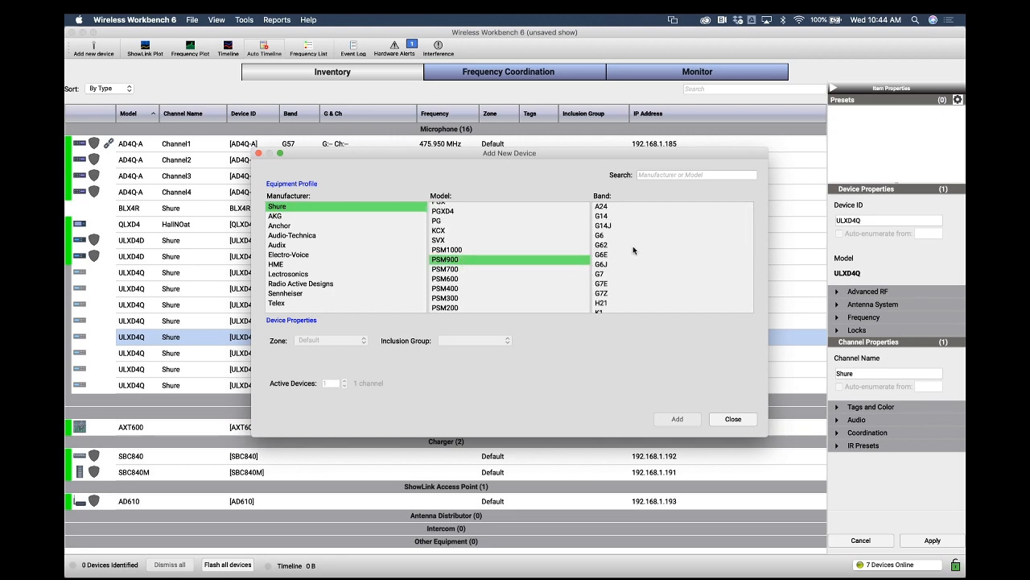
click(611, 274)
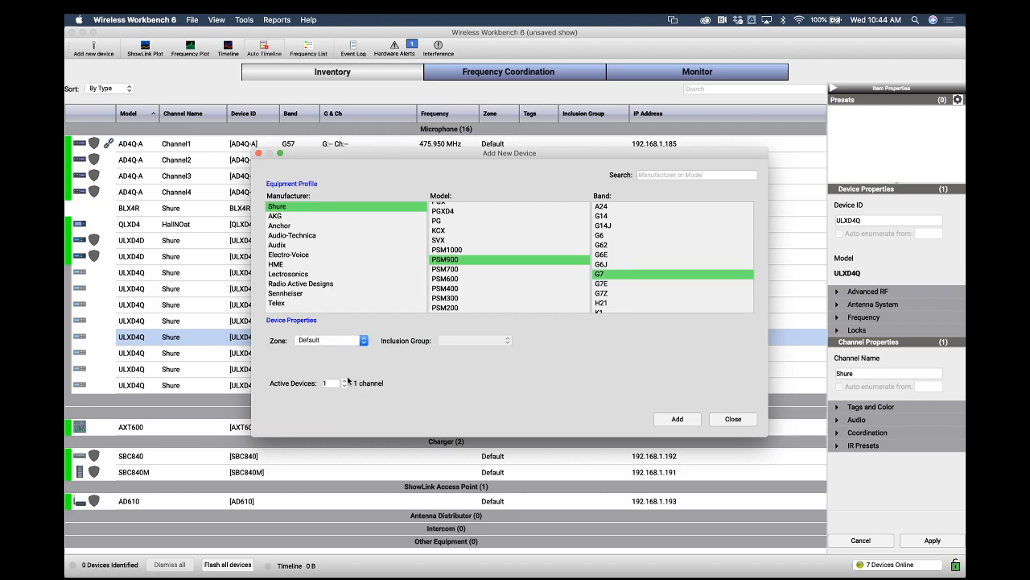
click(344, 380)
click(345, 380)
click(677, 418)
click(734, 420)
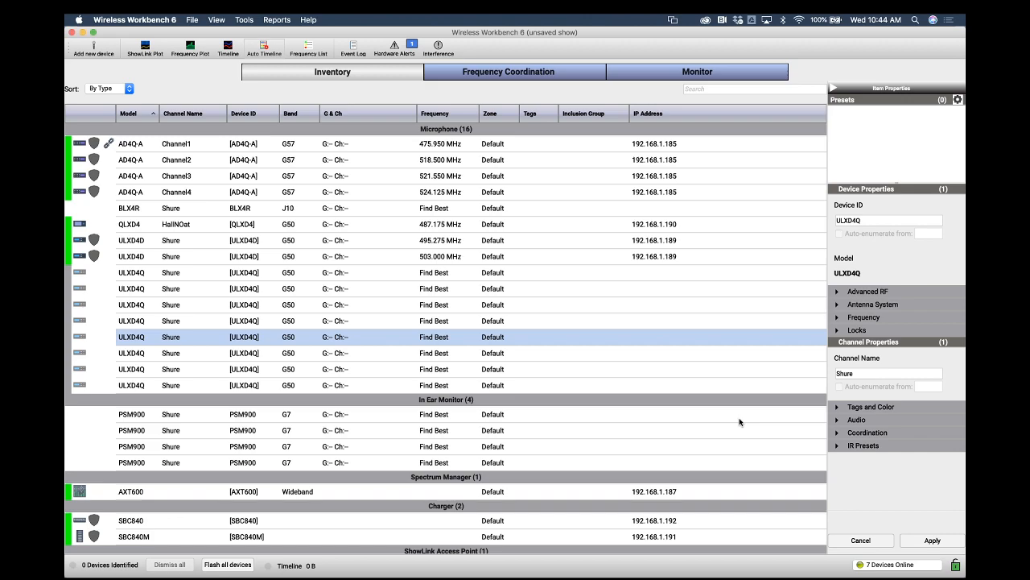
Save the show file to the Desktop as Spring Hill TN coordniation
click(192, 20)
click(207, 84)
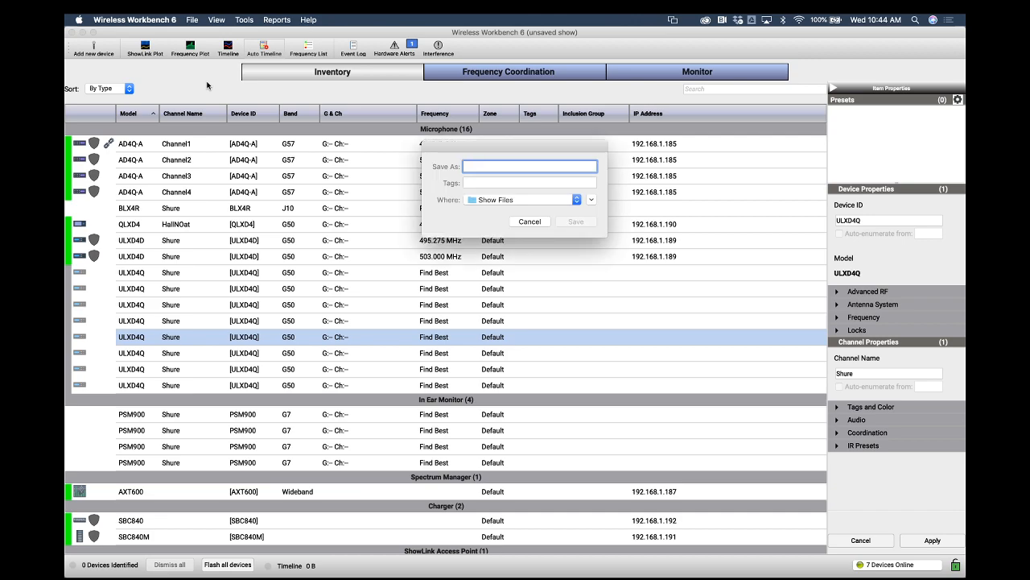
text(Spring Hill)
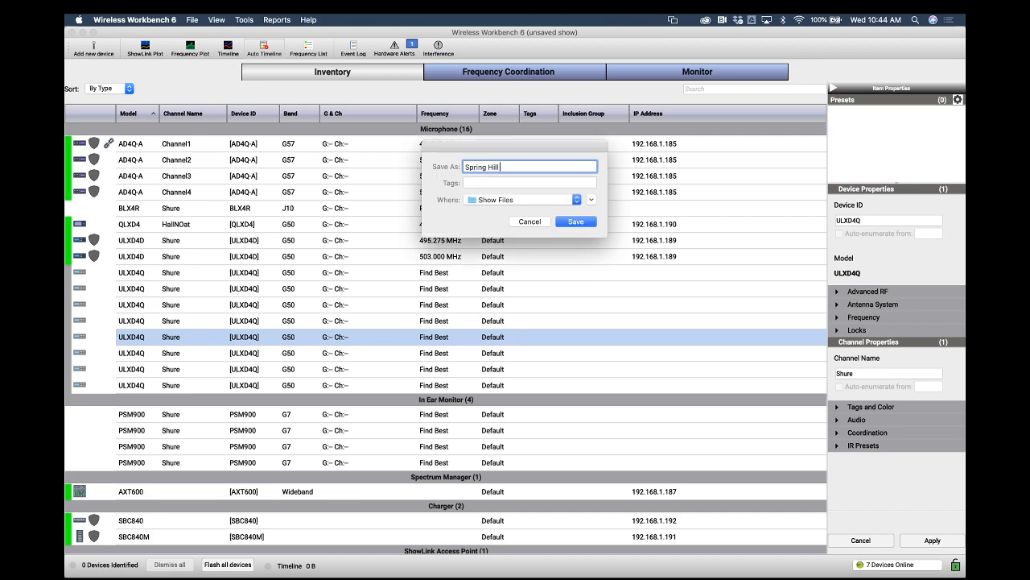
text( TN coordniation)
click(577, 200)
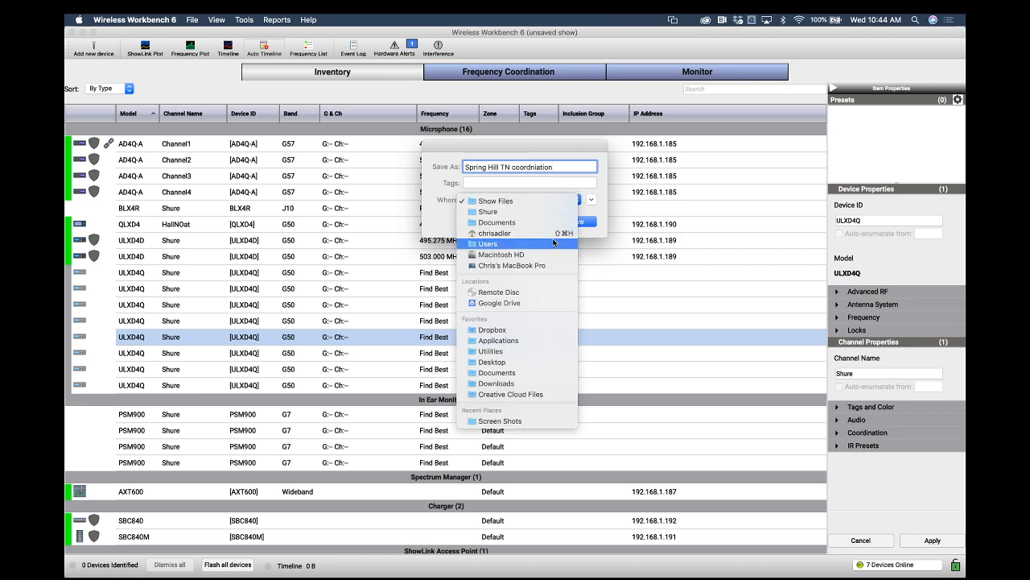
click(530, 363)
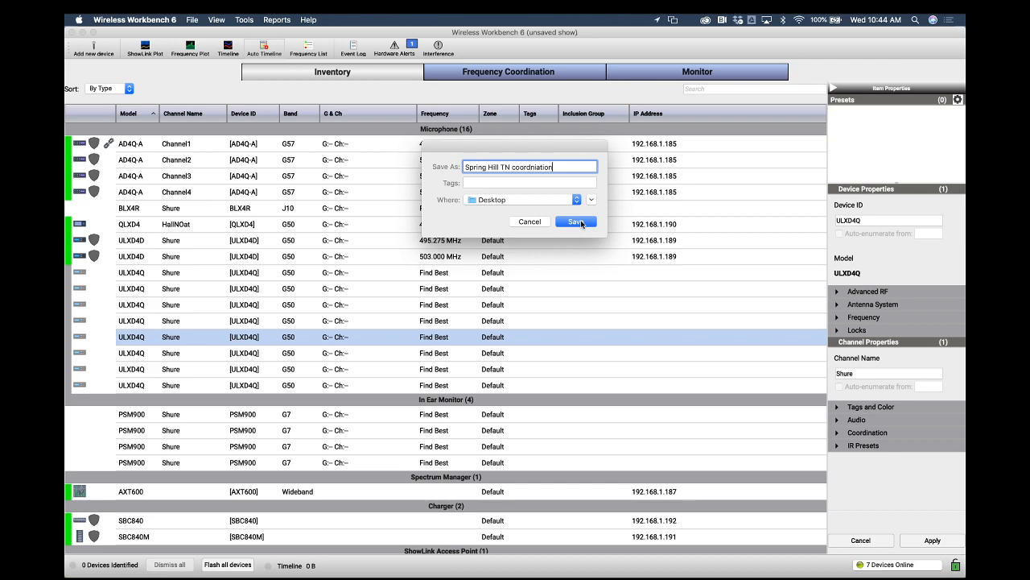
click(580, 221)
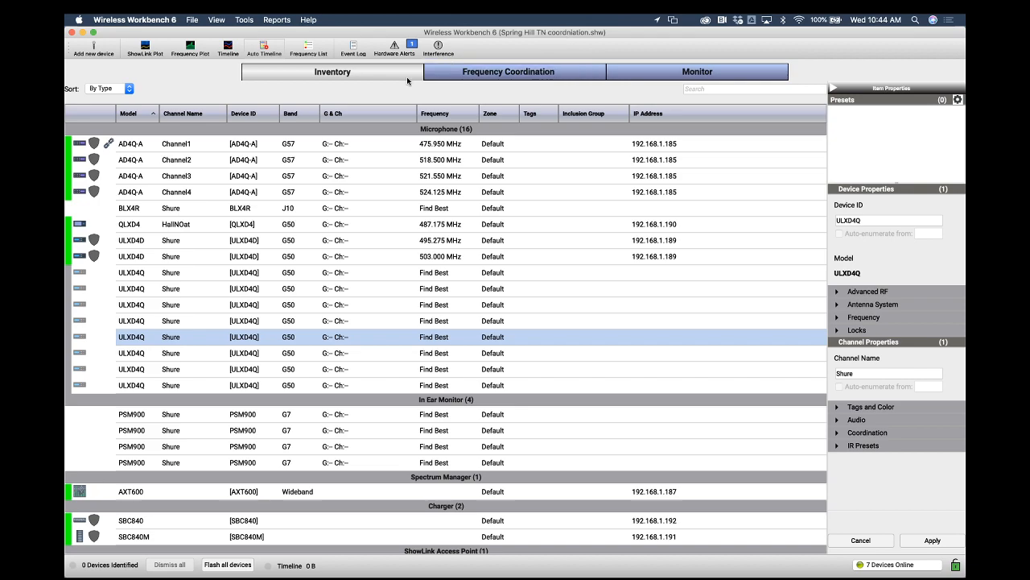
Open the Frequency Coordination view and go back to the Inventory view
click(465, 72)
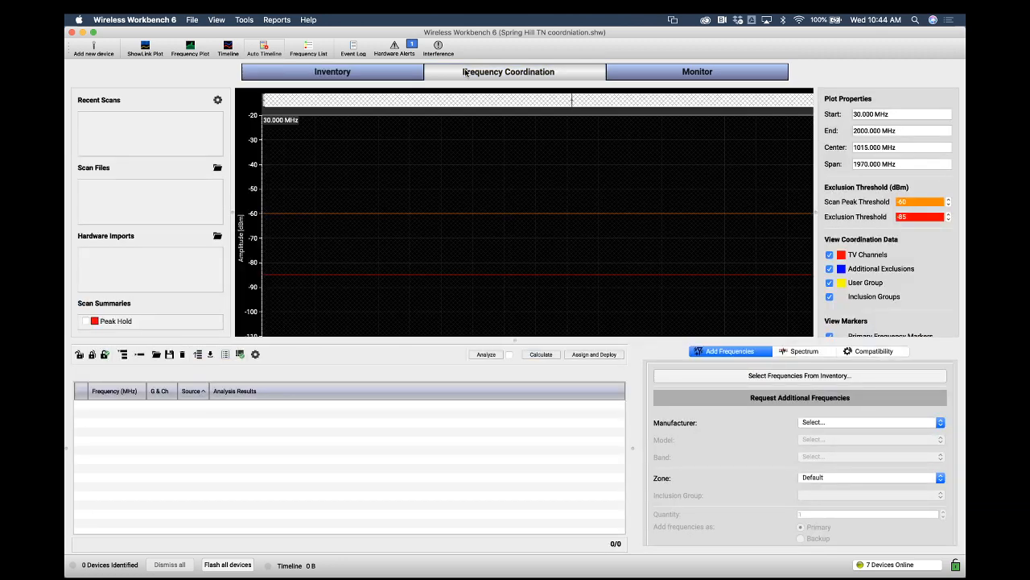
click(373, 71)
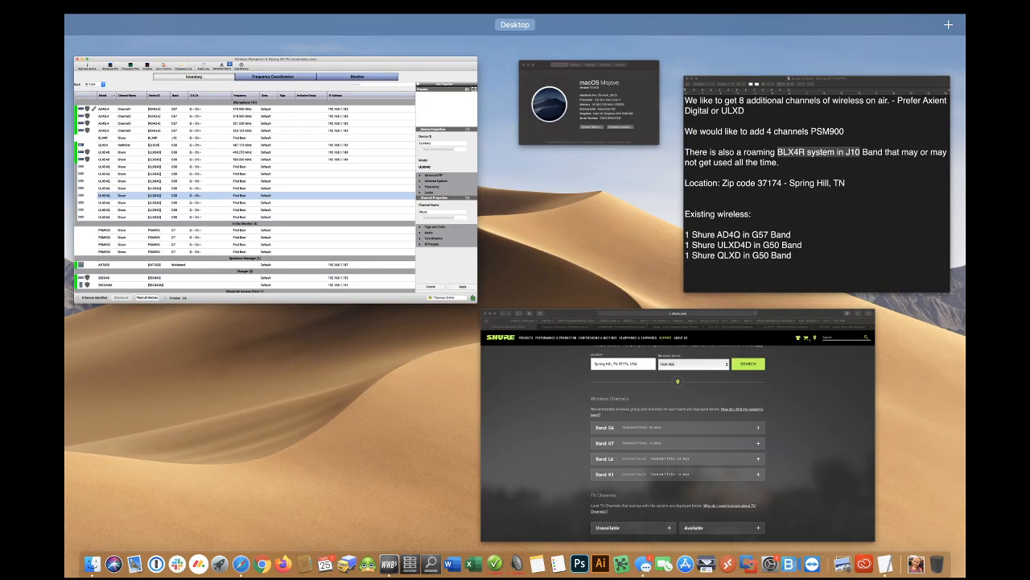
Switch to the Shure Wireless Frequency Finder page in the browser, then return to Wireless Workbench and open Frequency Coordination
click(697, 306)
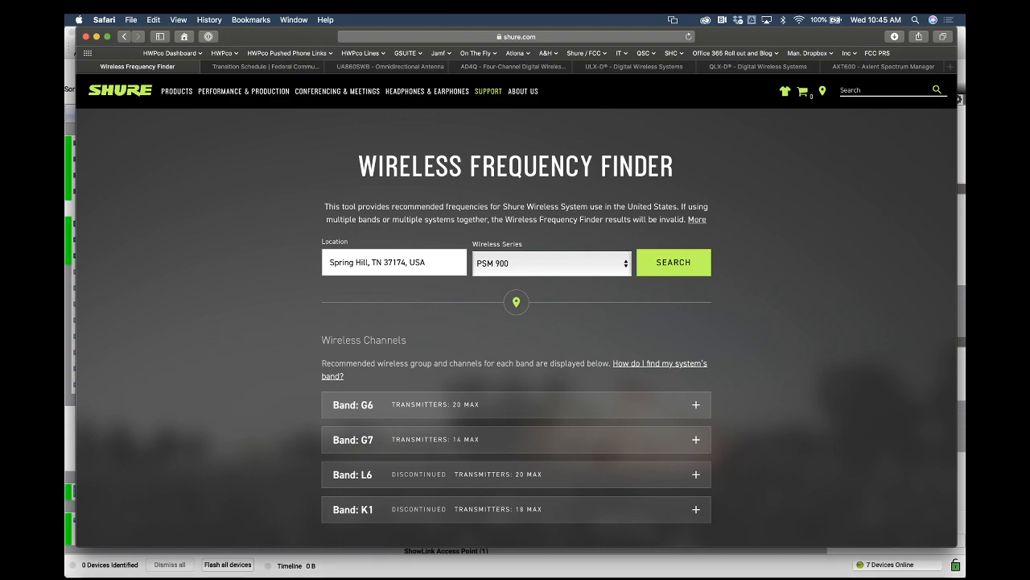
key(ctrl+Up)
click(309, 233)
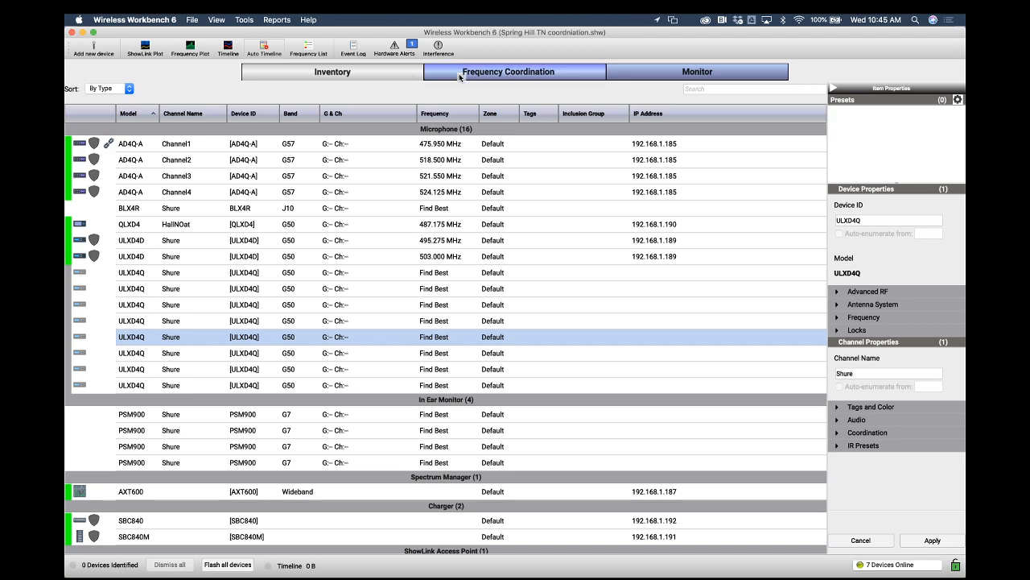
click(461, 75)
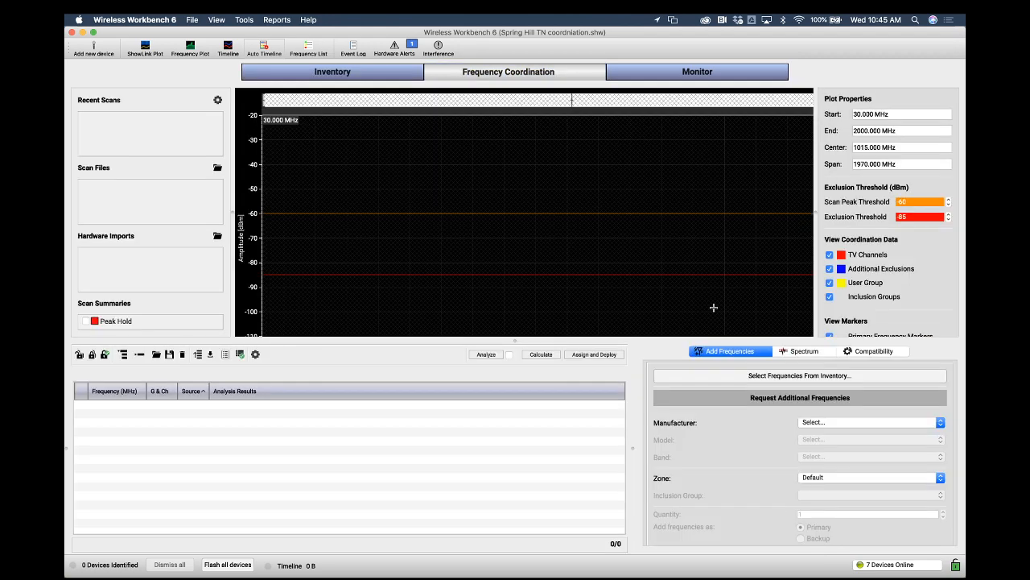
Look up local TV channels for postal code 37174 in the Spectrum settings and save them as channels to avoid
click(802, 353)
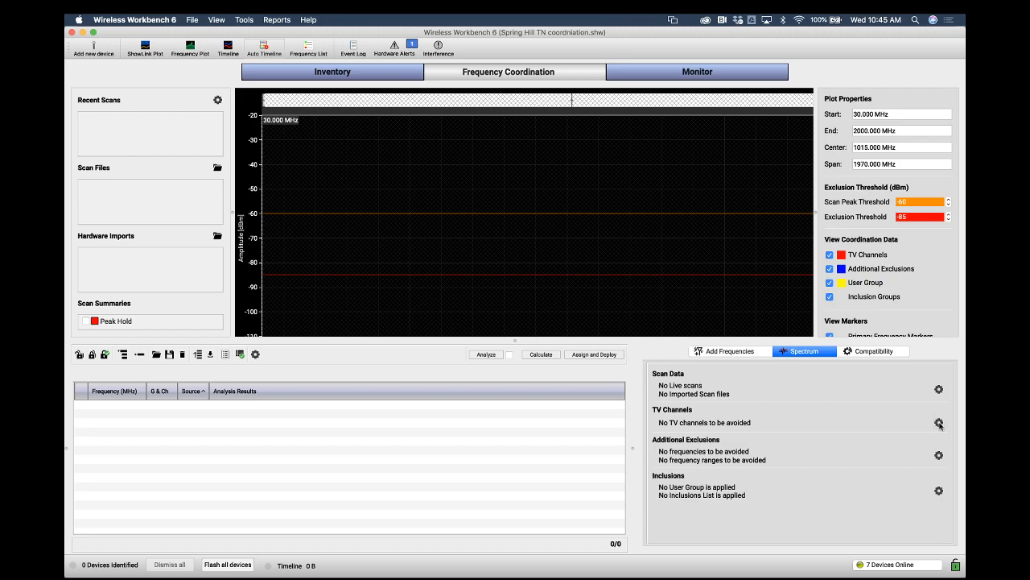
click(938, 423)
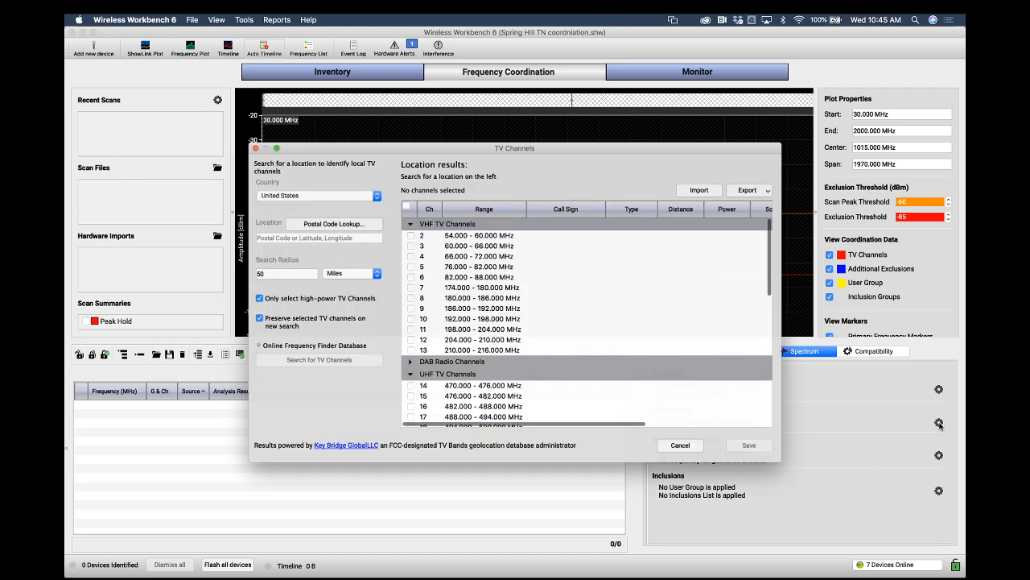
click(283, 235)
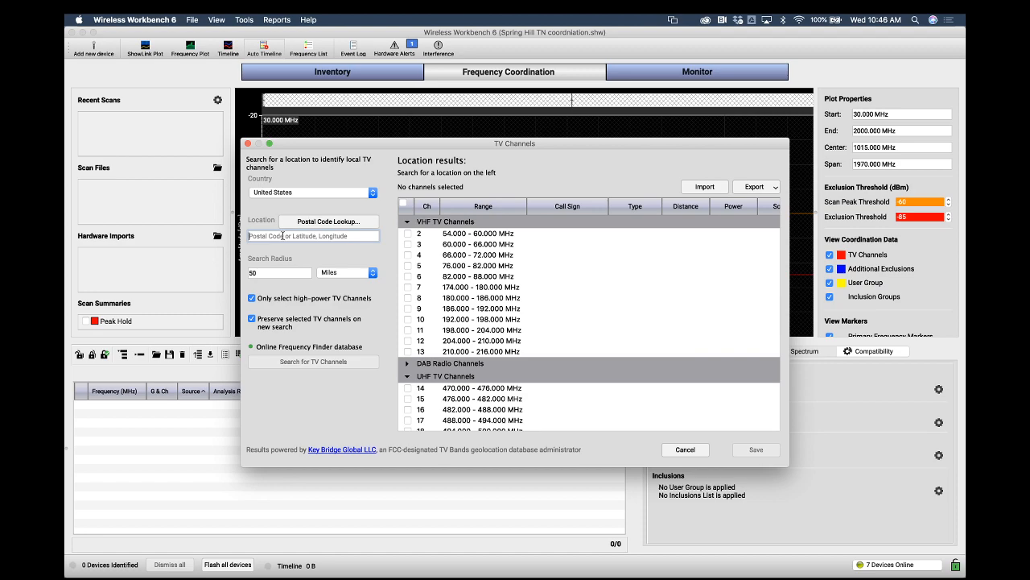
text(37174)
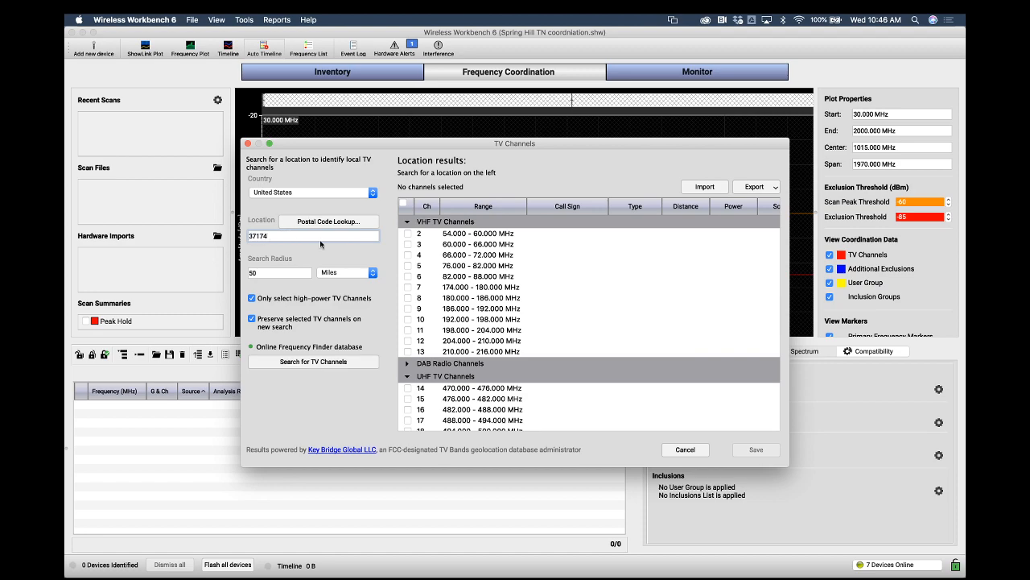
key(Return)
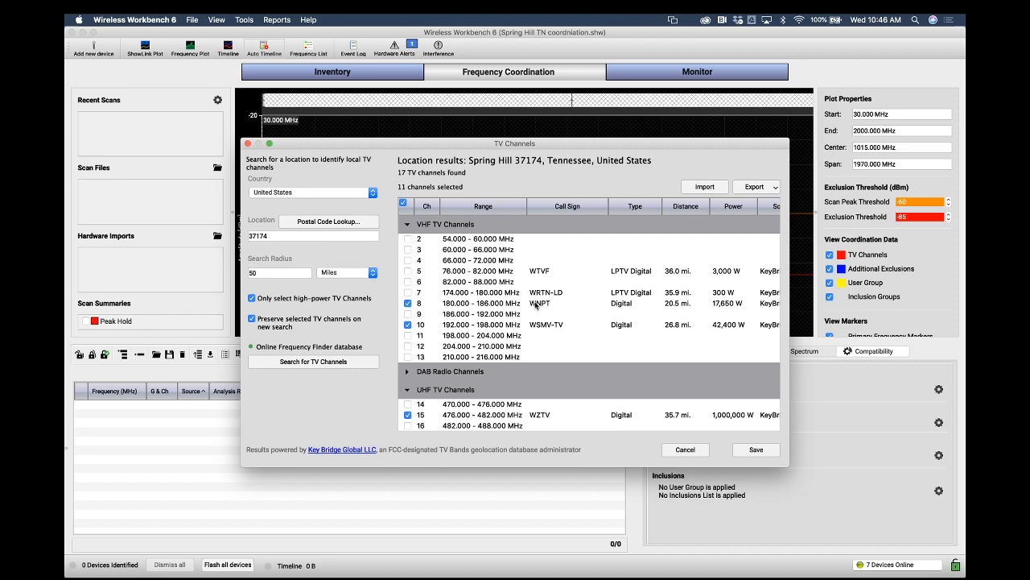
scroll(554, 305, down, 1)
scroll(556, 306, left, 1)
scroll(555, 306, down, 3)
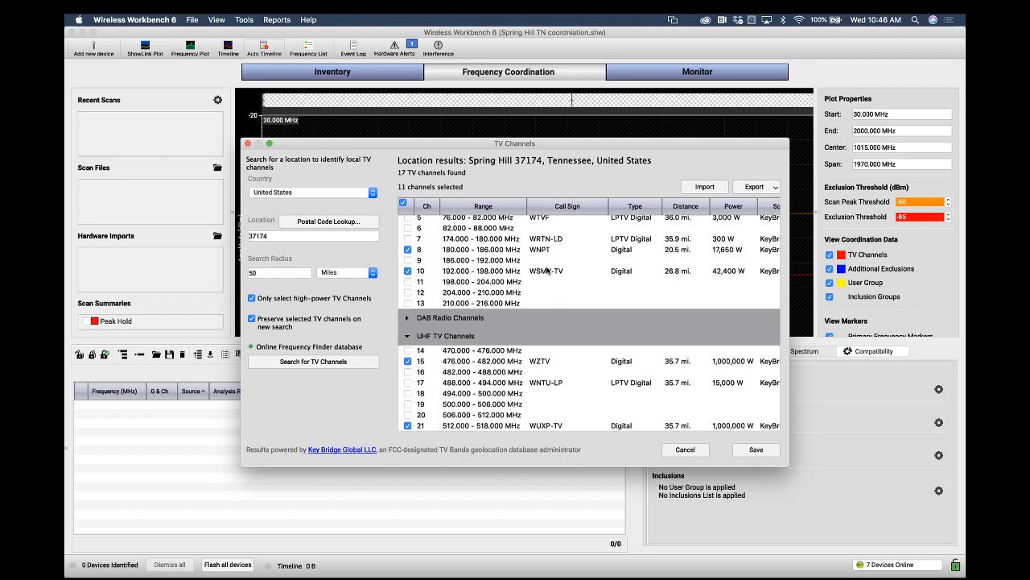
drag(554, 144, 547, 358)
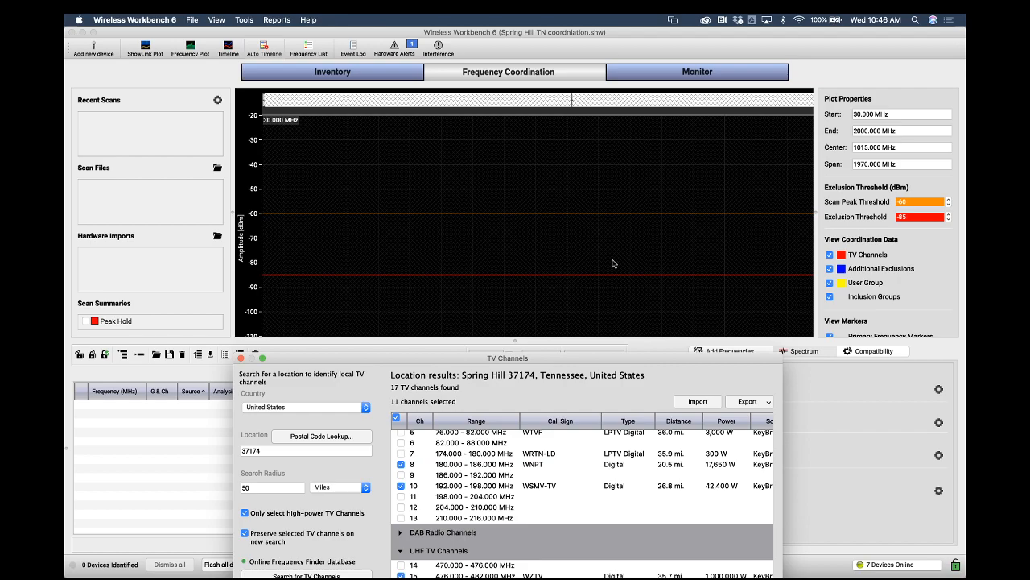
drag(407, 359, 411, 261)
drag(403, 118, 405, 95)
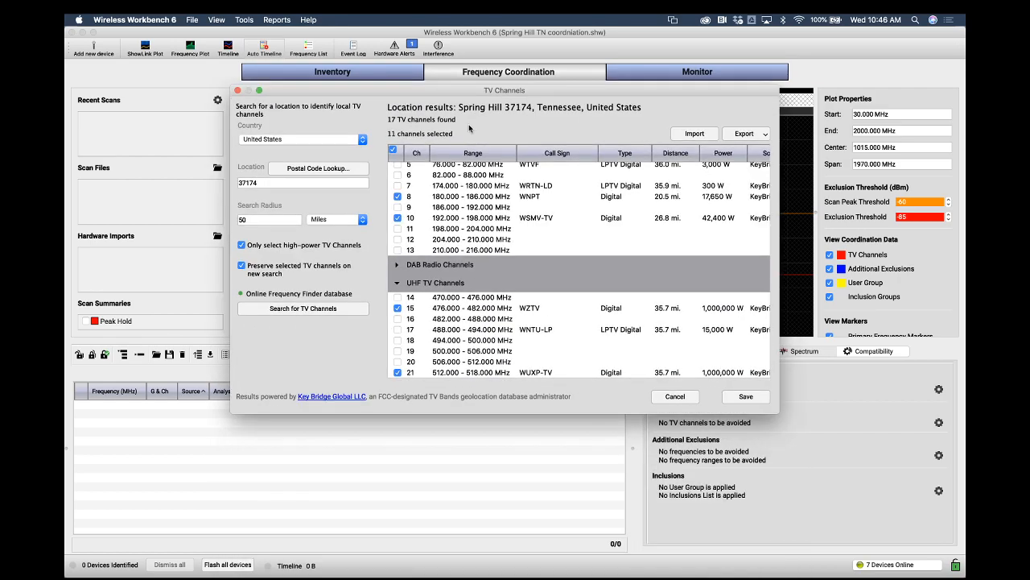
click(747, 397)
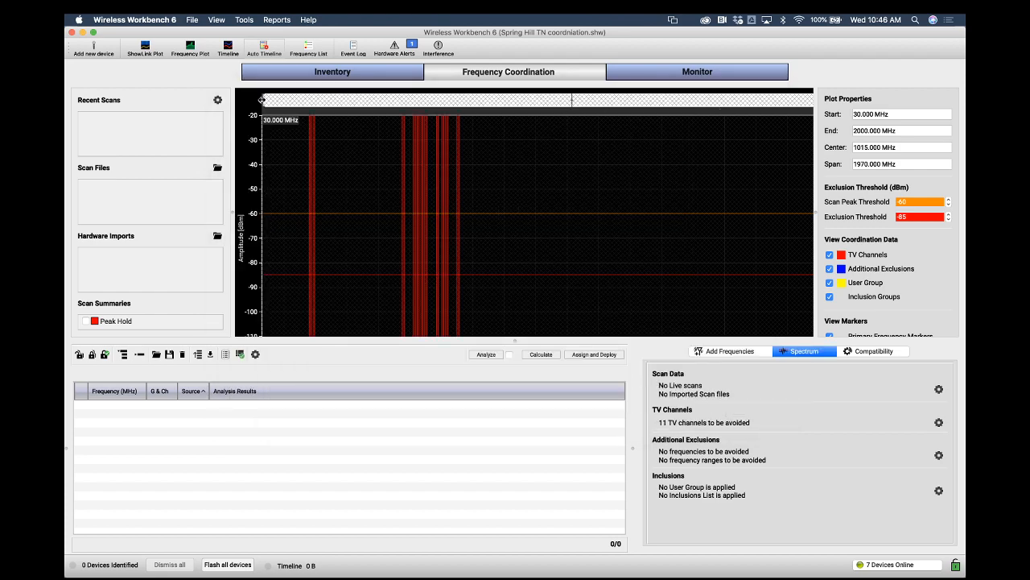
Zoom the spectrum plot into the TV channel range and enlarge the plot area
drag(262, 99, 375, 110)
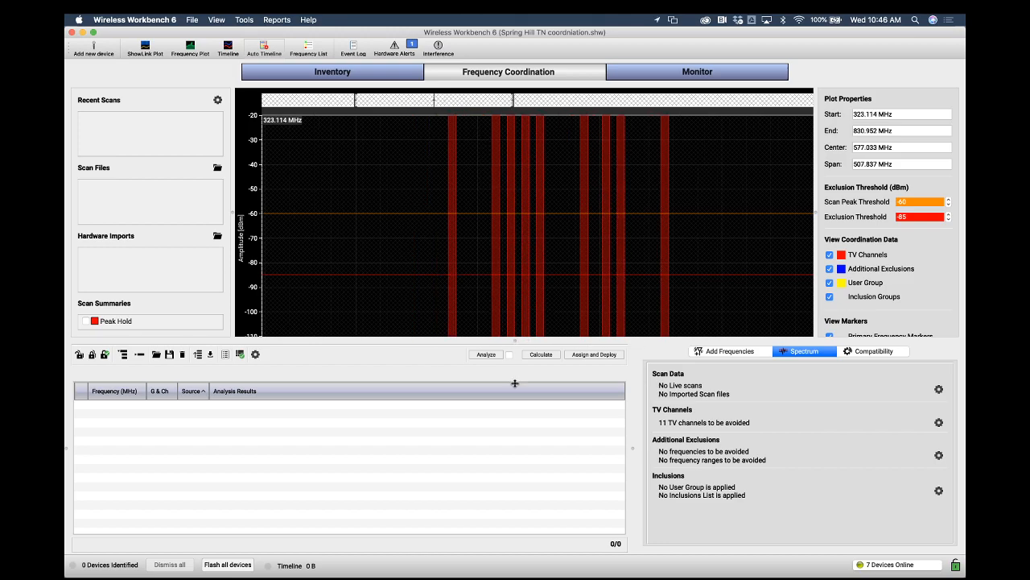
scroll(517, 288, up, 2)
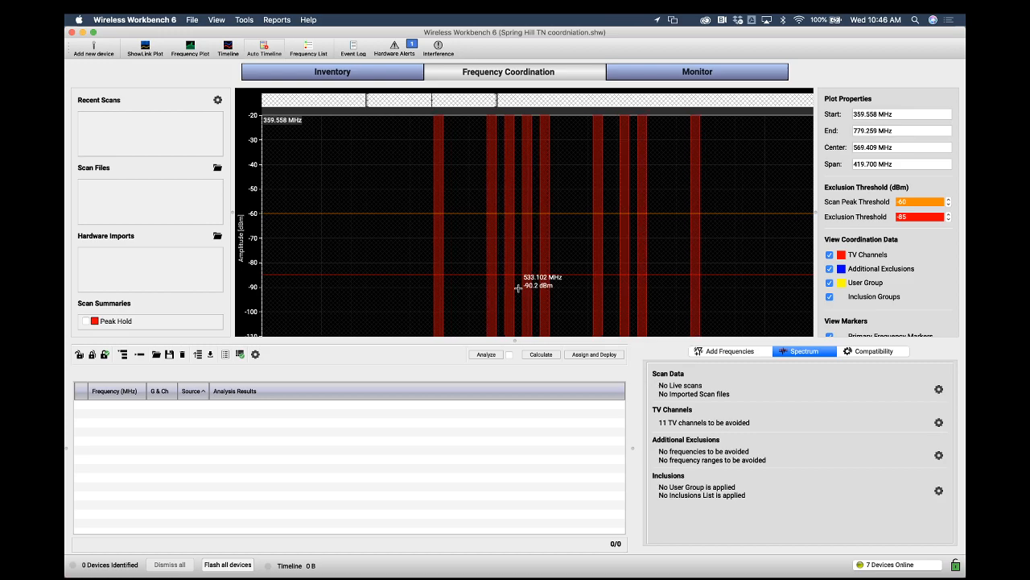
right_click(517, 287)
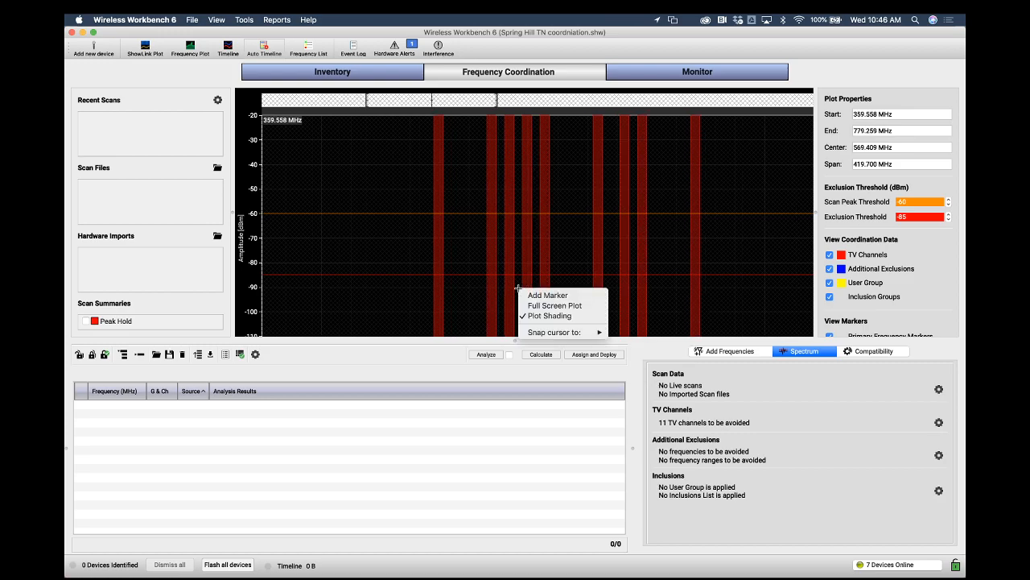
mouse_move(541, 330)
click(912, 295)
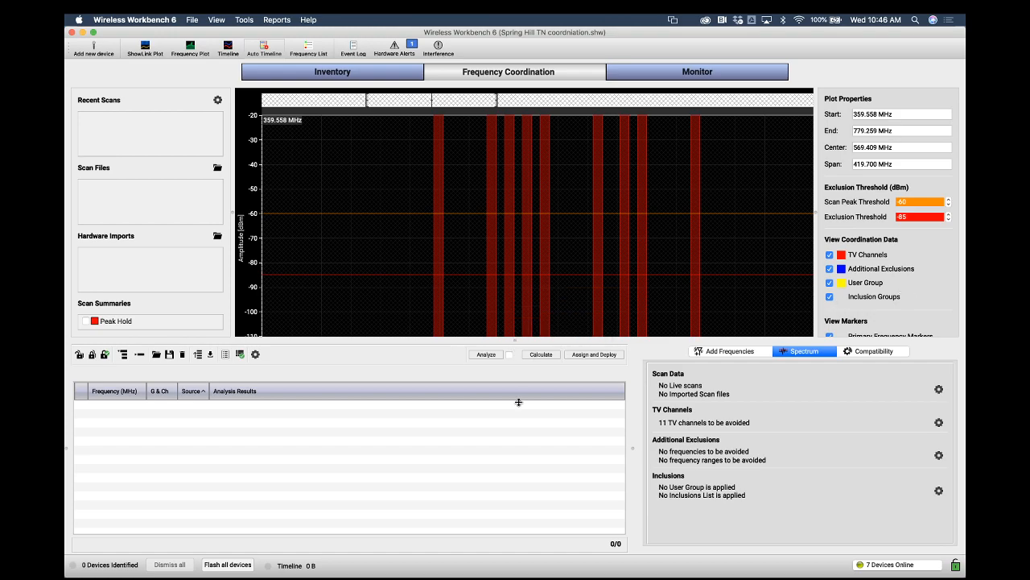
mouse_move(516, 341)
mouse_down()
mouse_move(515, 287)
mouse_move(515, 342)
mouse_up()
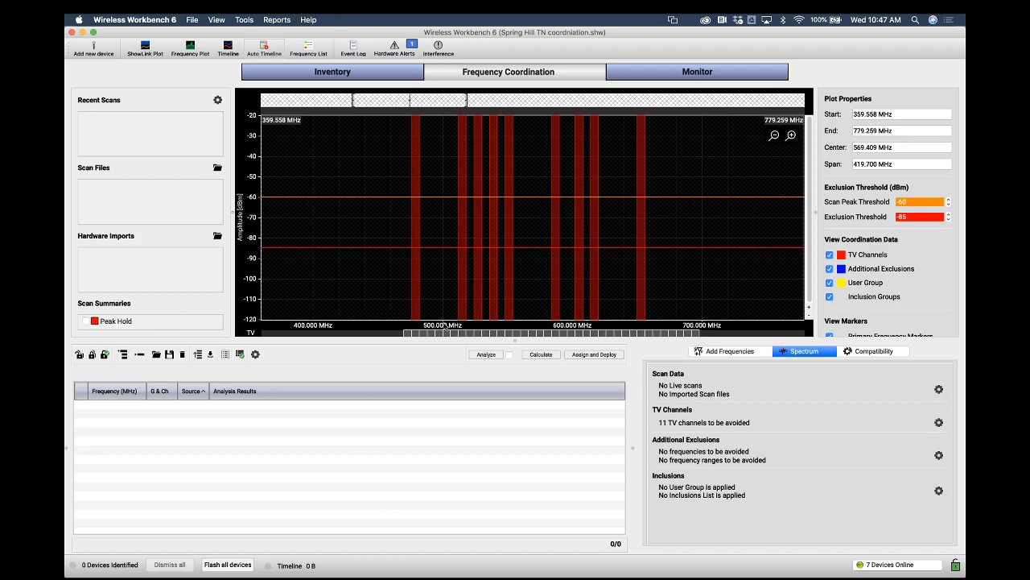
Open the About Wireless Workbench 6 window to check the software version, then close it
click(78, 19)
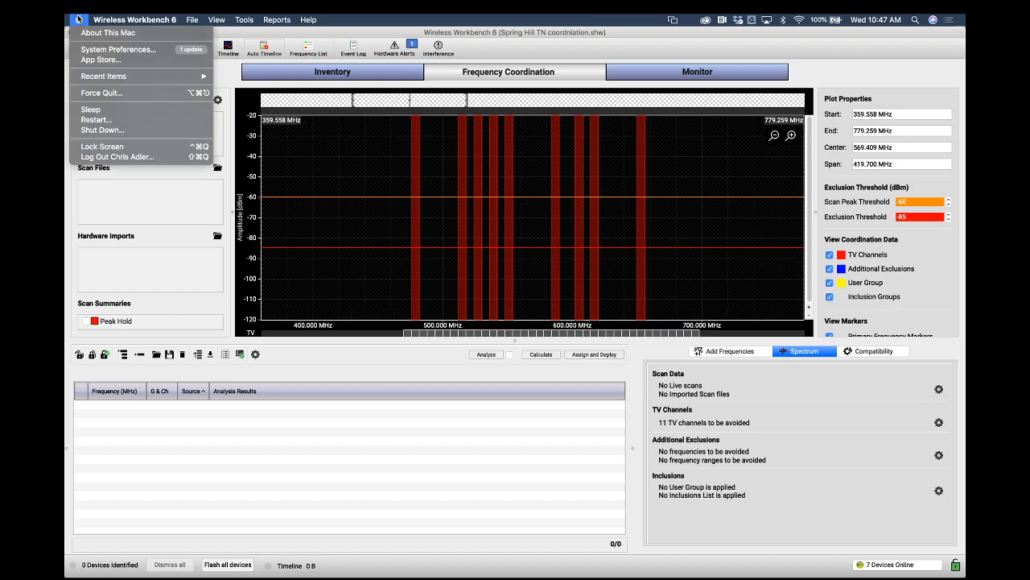
click(81, 18)
click(110, 19)
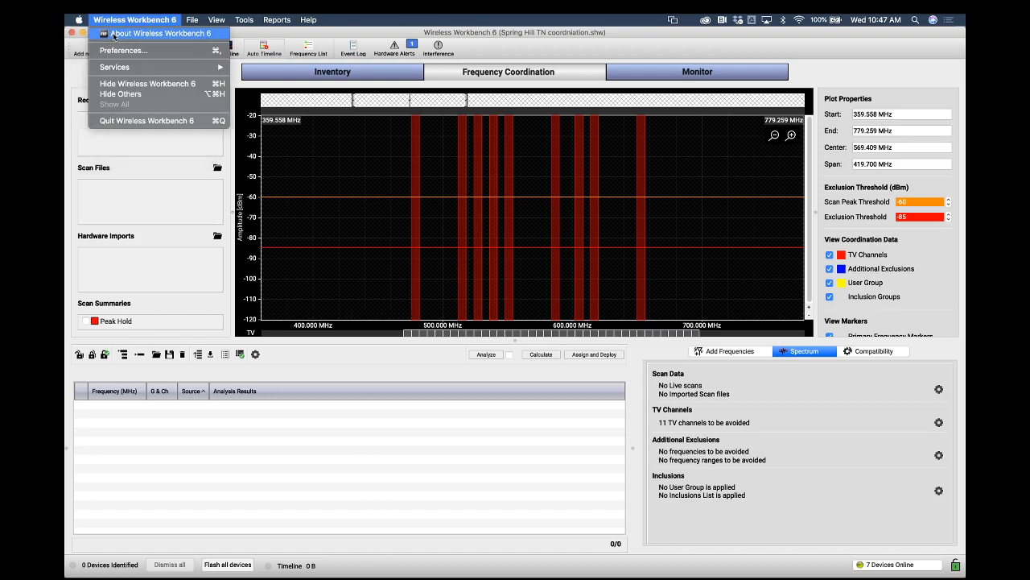
click(114, 35)
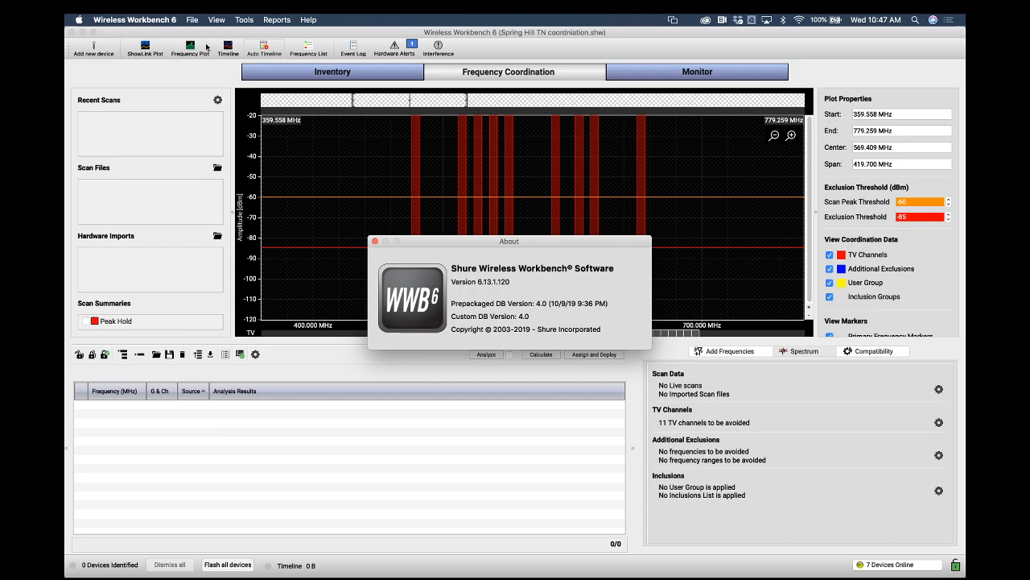
click(375, 241)
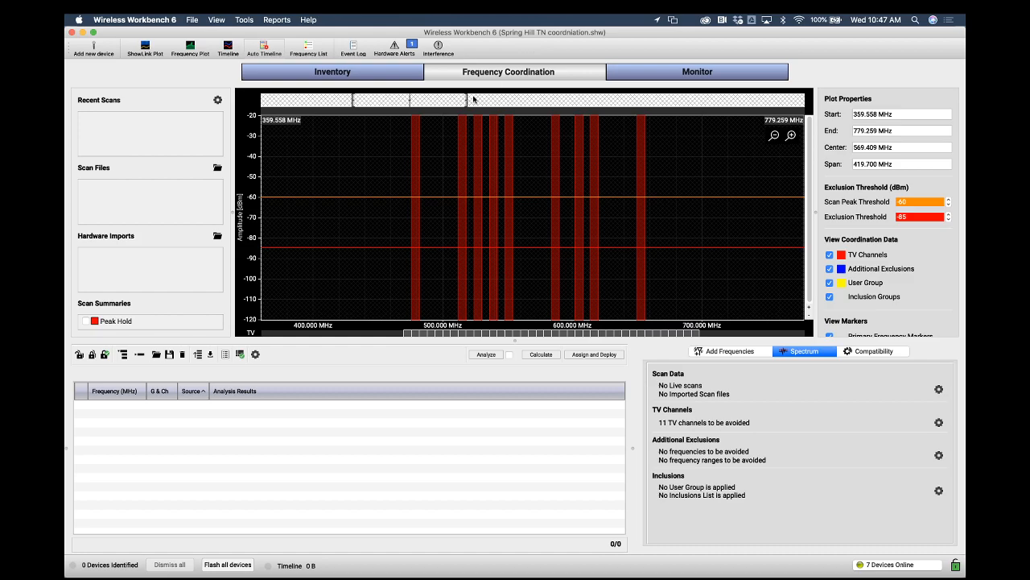
Zoom the plot to about 455–659 MHz and inspect the individual TV channels marked in the band
drag(473, 99, 421, 101)
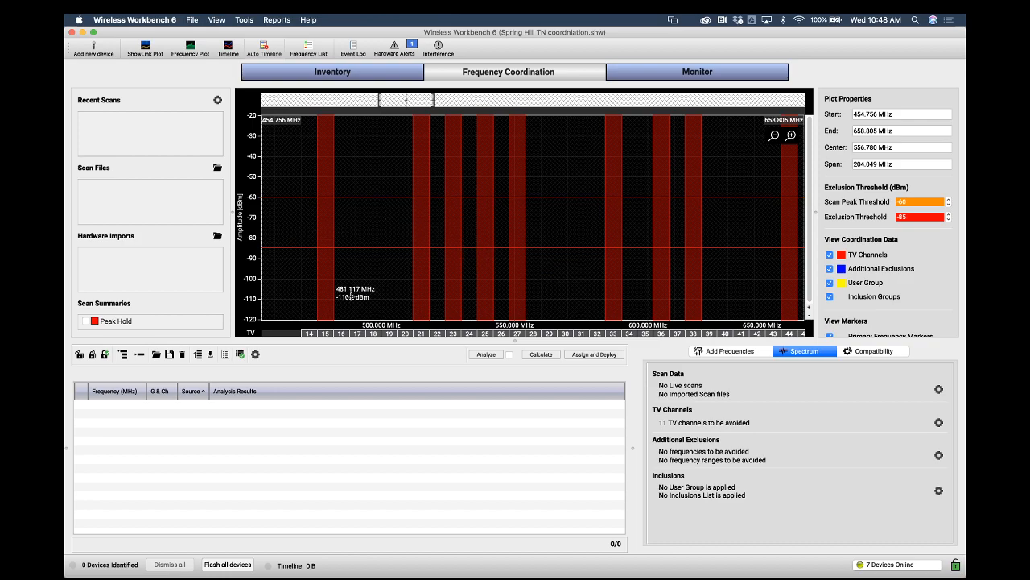
mouse_move(325, 338)
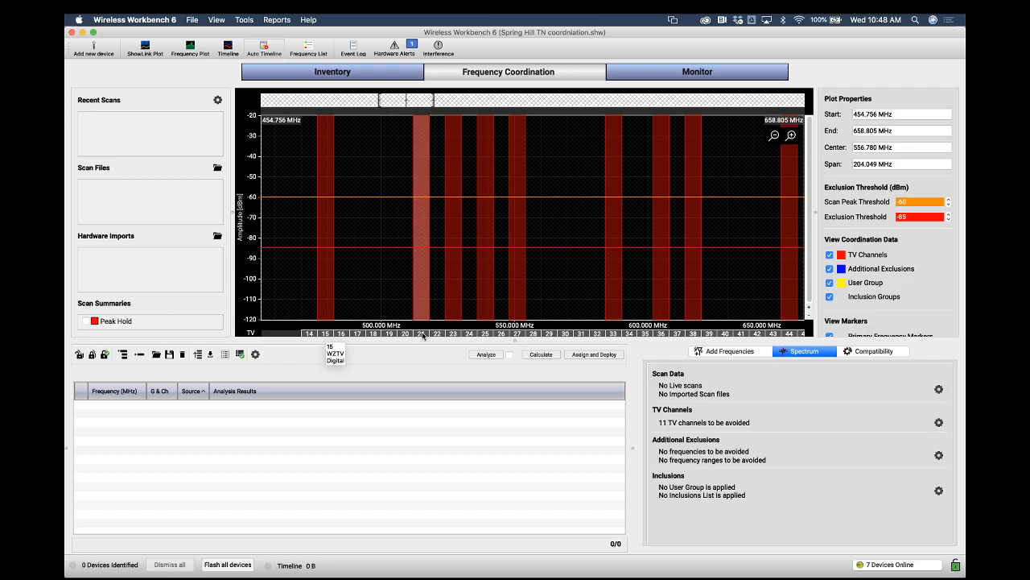
mouse_move(423, 335)
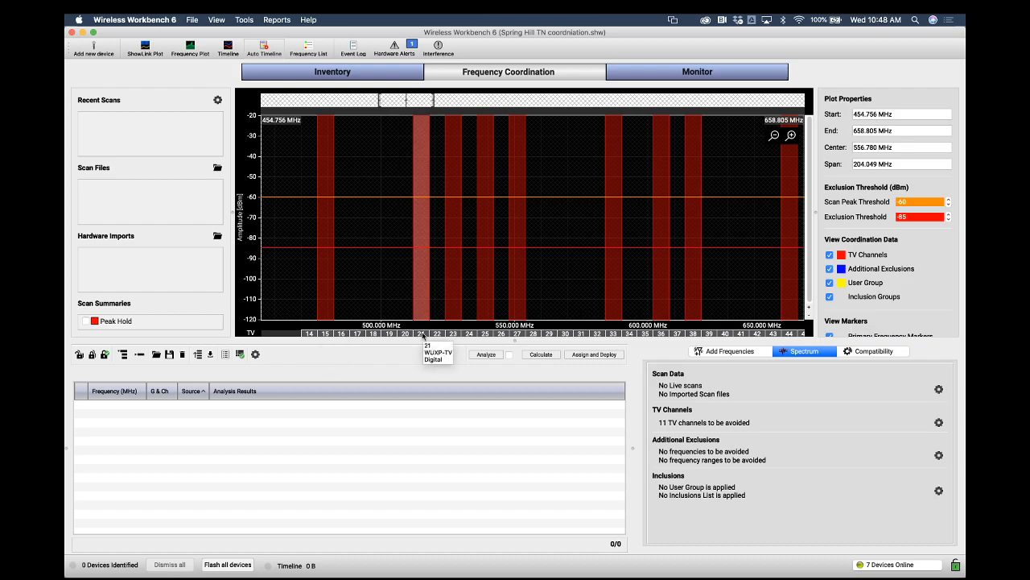
mouse_move(458, 333)
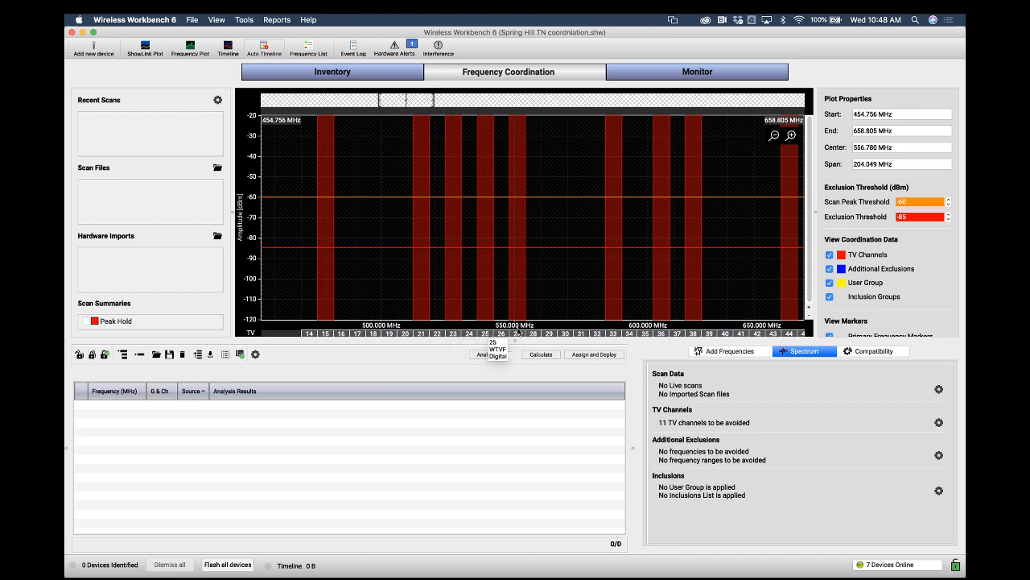
mouse_move(520, 337)
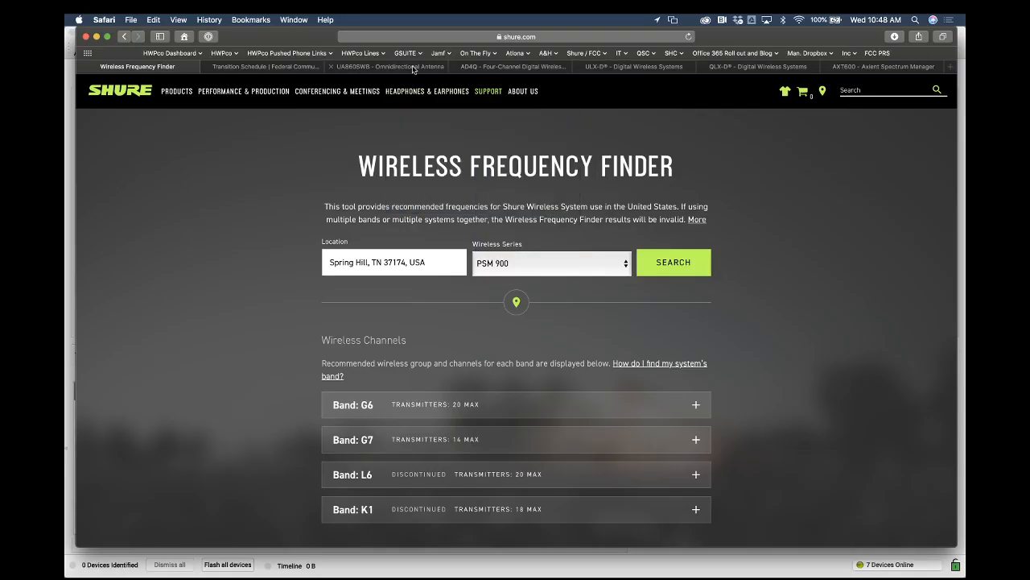
In the browser, review the Shure product pages for the UA860SWB, AD4Q, ULX-D, QLX-D and AXT600
click(413, 69)
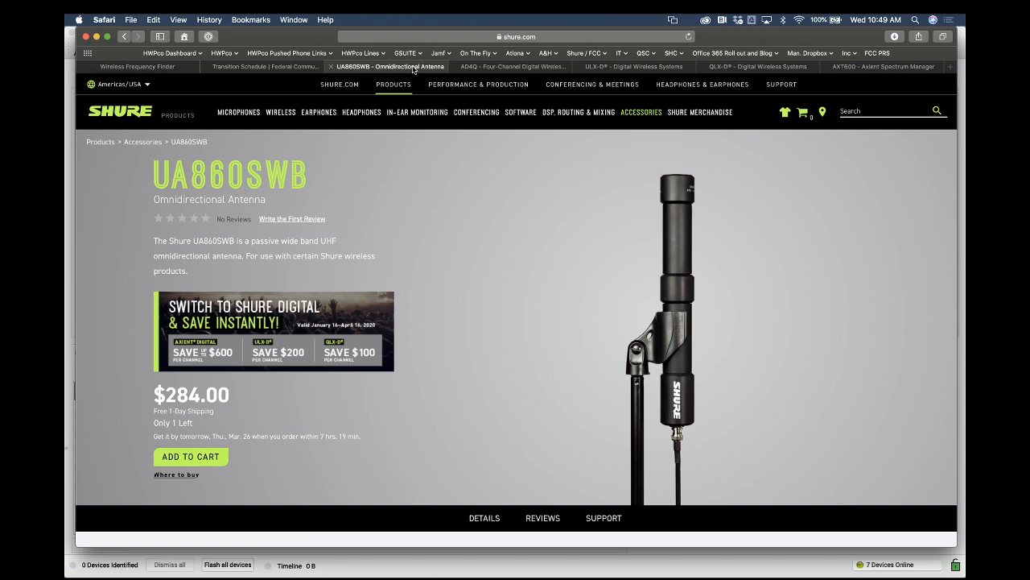
click(520, 68)
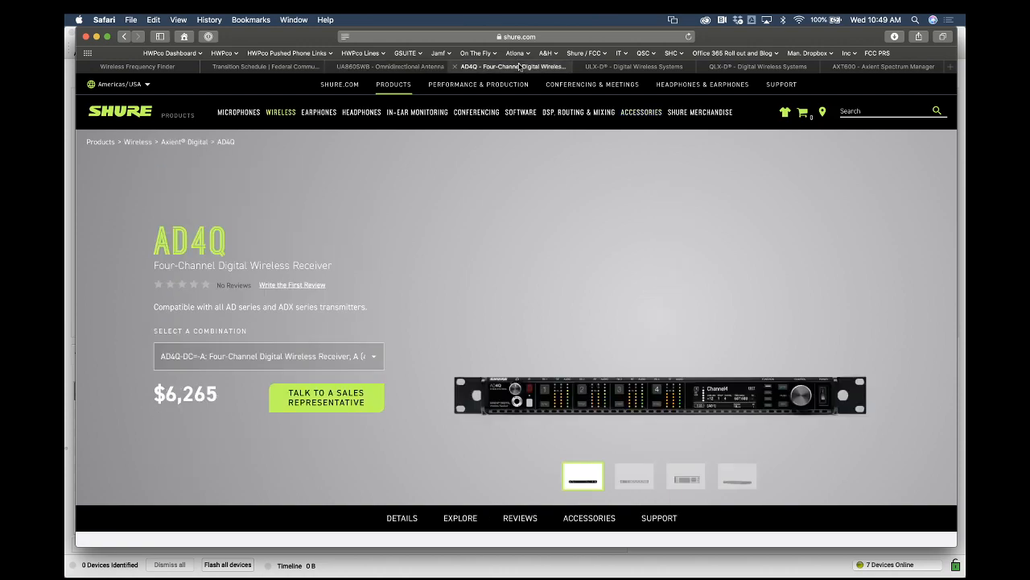
click(631, 69)
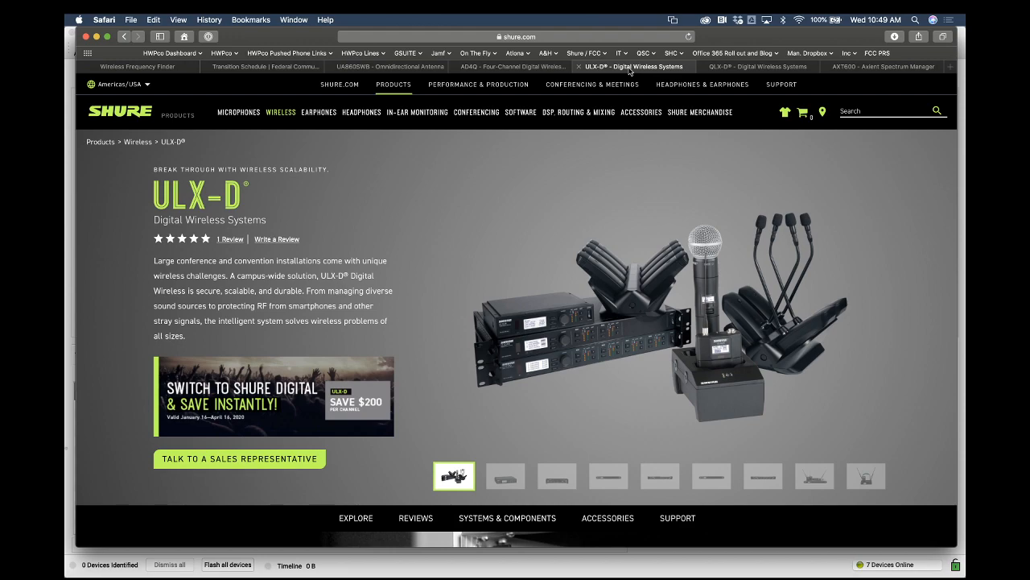
click(753, 69)
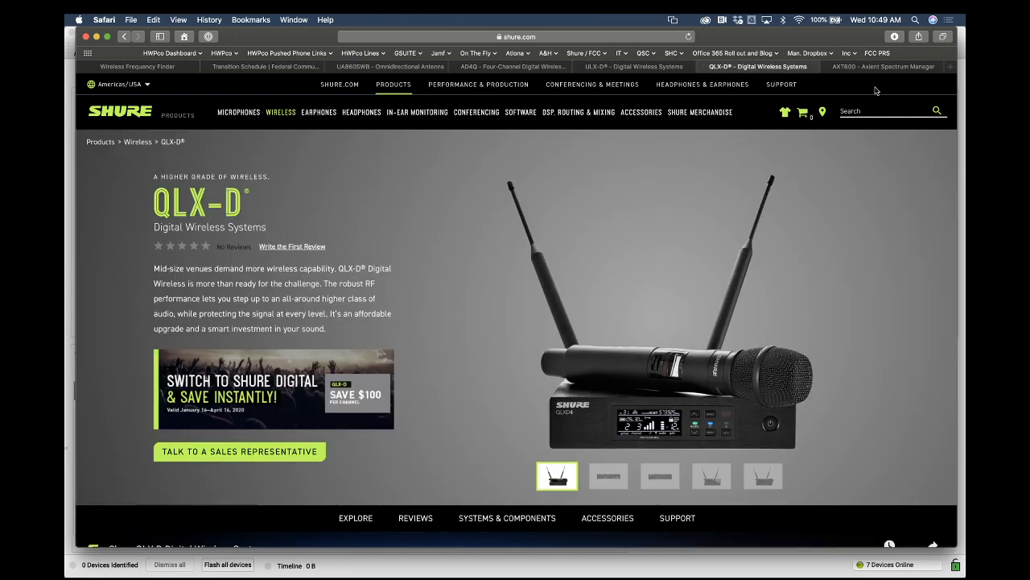
click(882, 69)
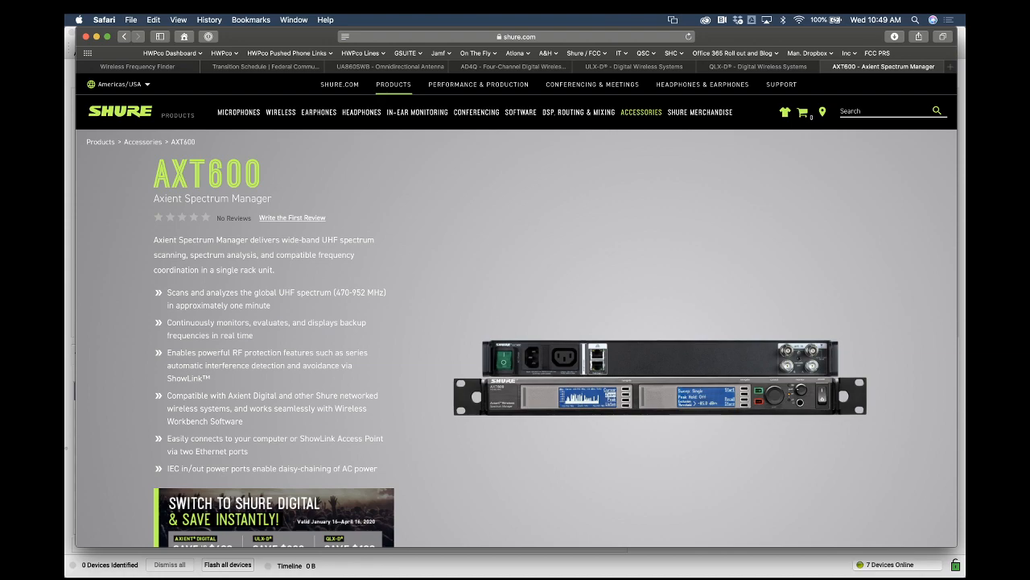
Switch back to Wireless Workbench and open the live scan settings to review the devices available for scanning
key(super+Tab)
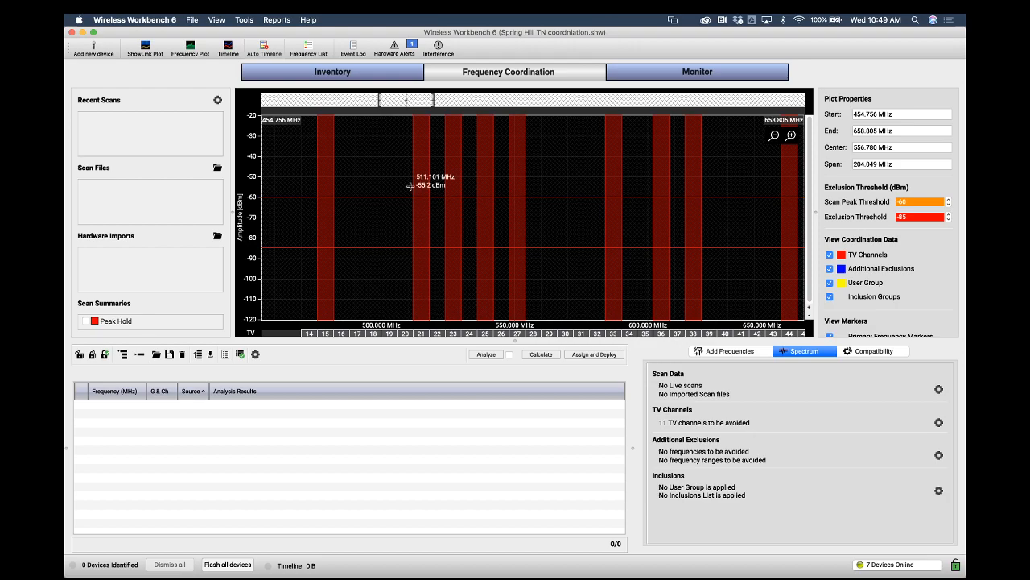
click(217, 101)
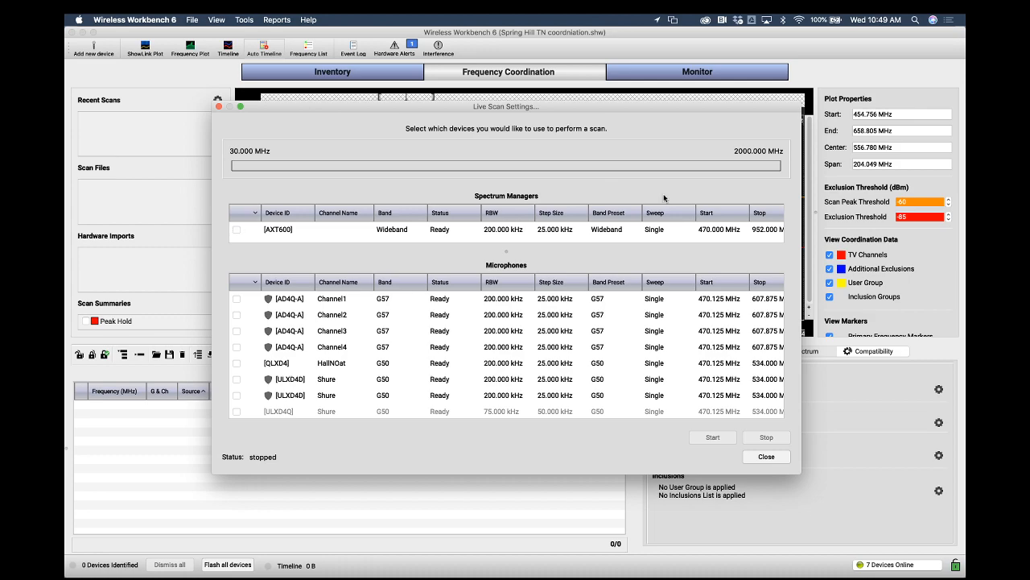
scroll(699, 231, right, 1)
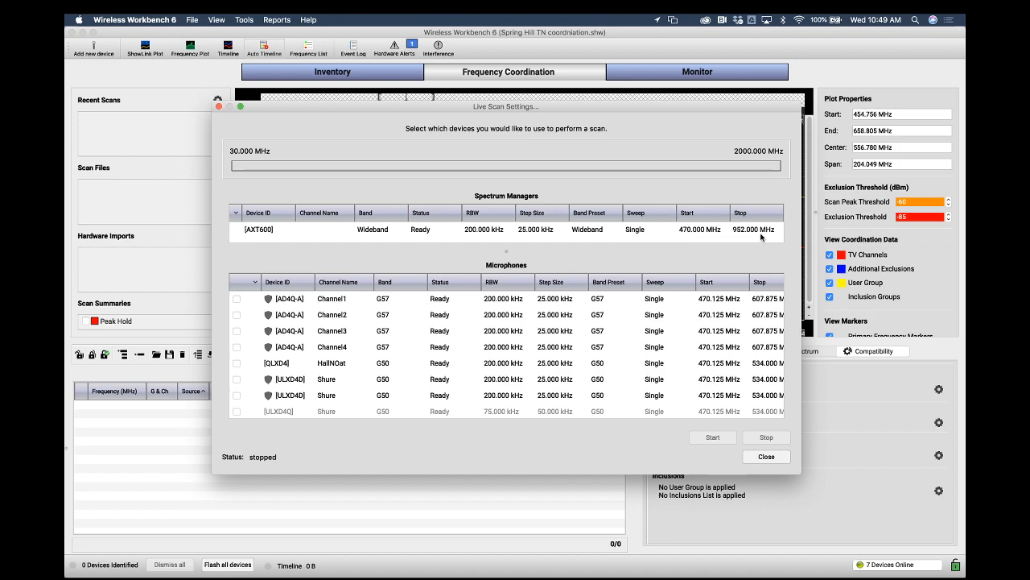
scroll(751, 238, left, 1)
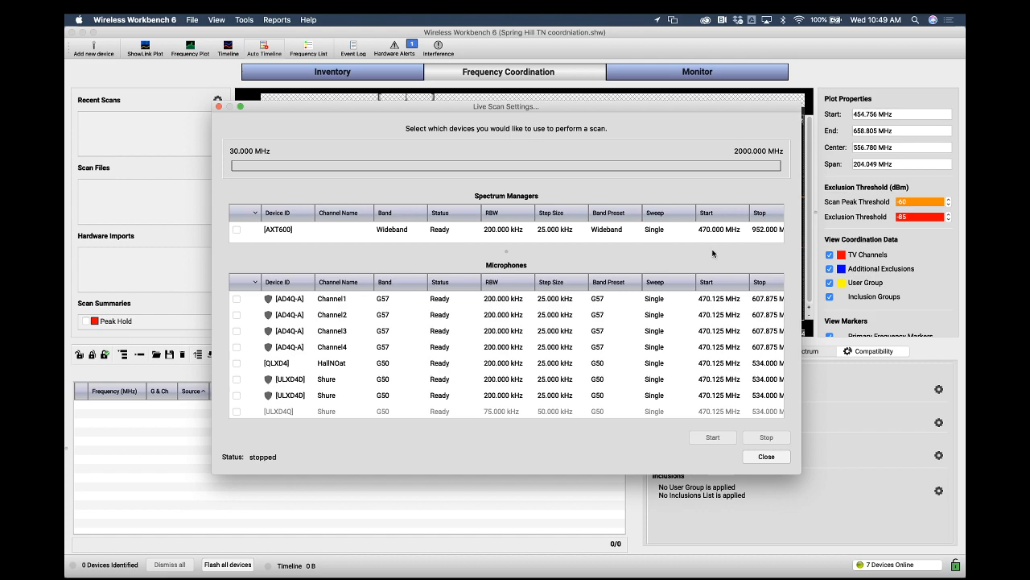
Start a live scan with only the AXT600 spectrum manager selected as the scanning device
scroll(655, 390, right, 1)
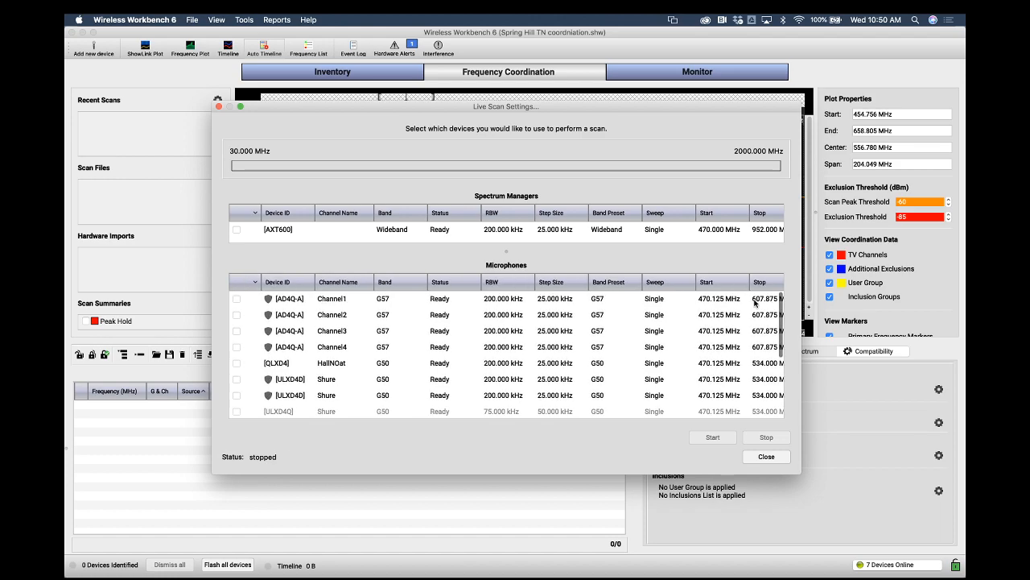
click(237, 230)
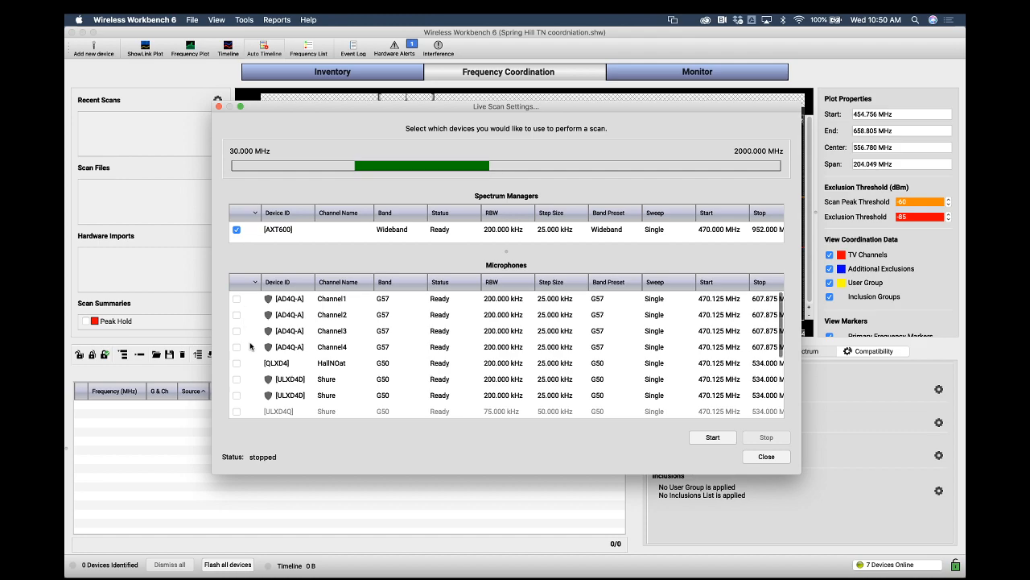
scroll(250, 346, down, 1)
click(237, 378)
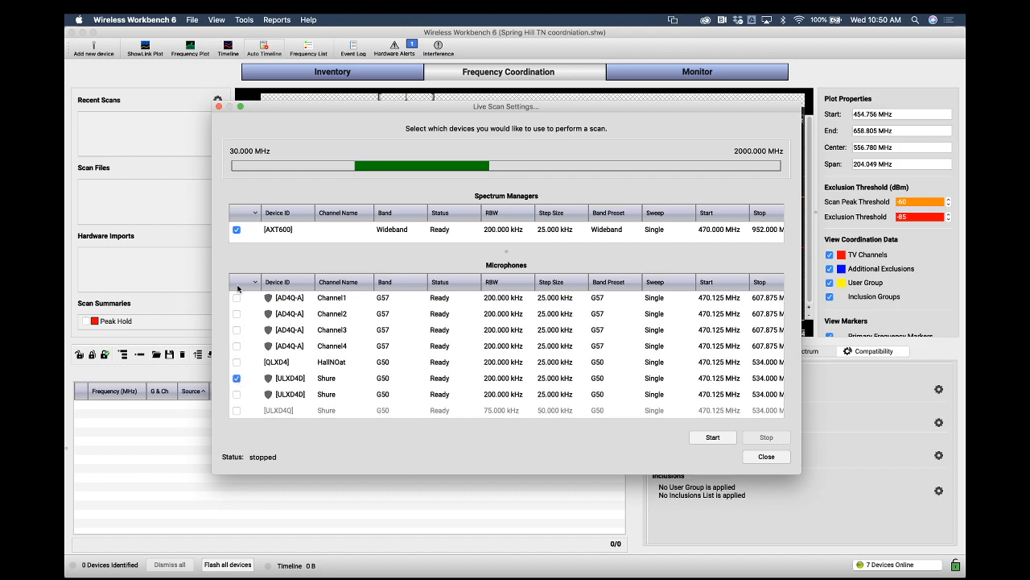
click(237, 230)
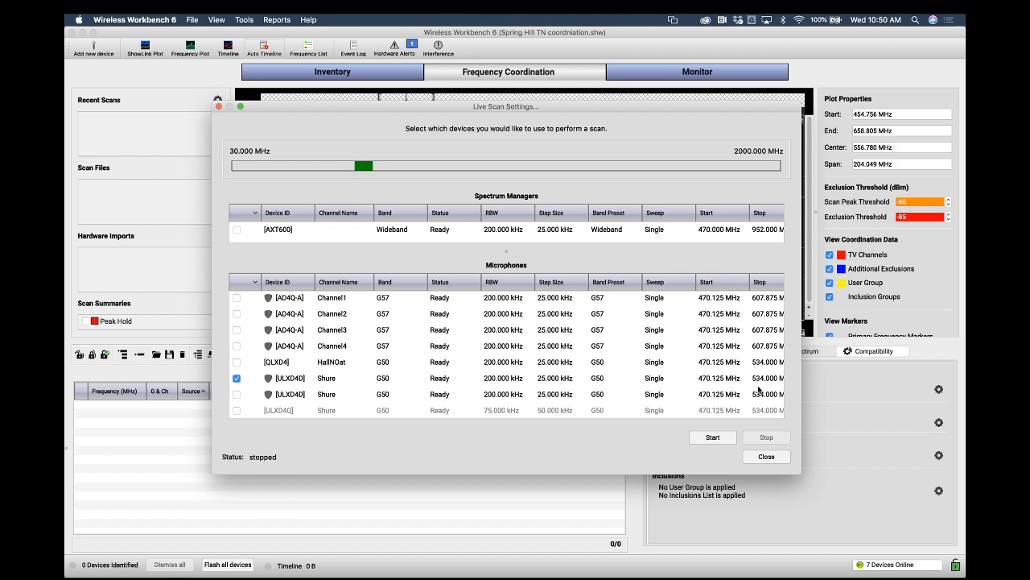
scroll(605, 357, down, 3)
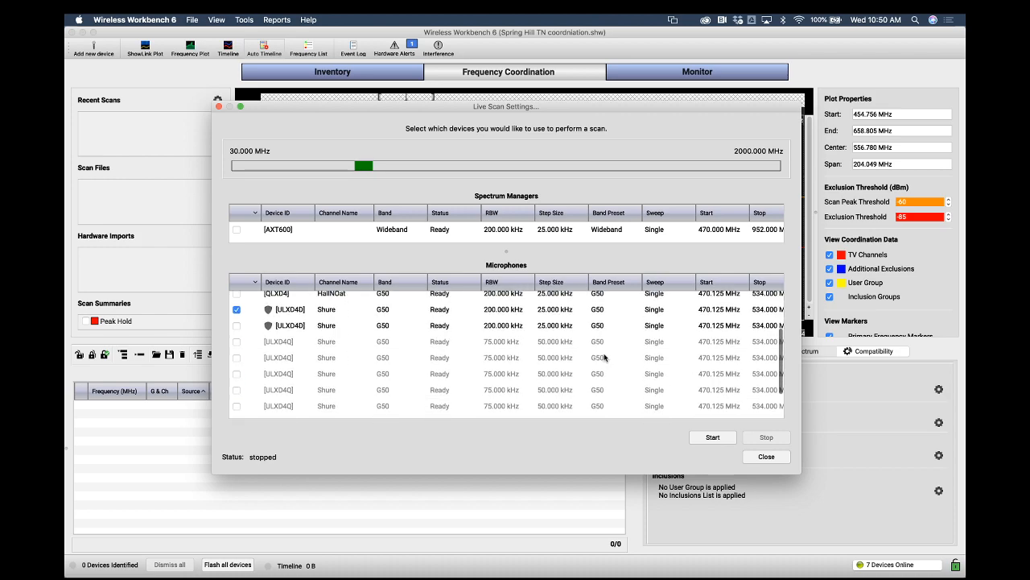
scroll(605, 357, up, 3)
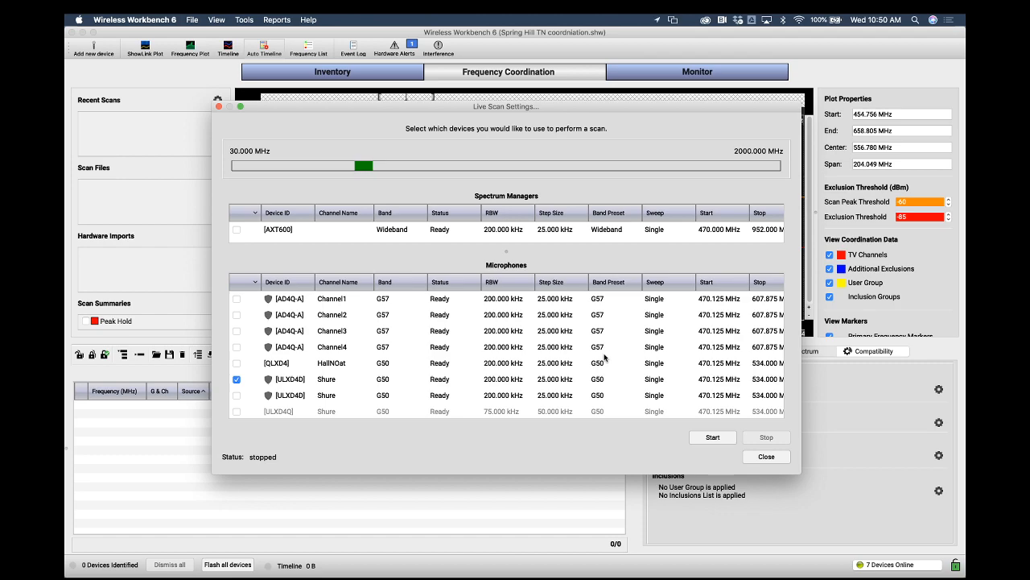
click(236, 378)
click(236, 300)
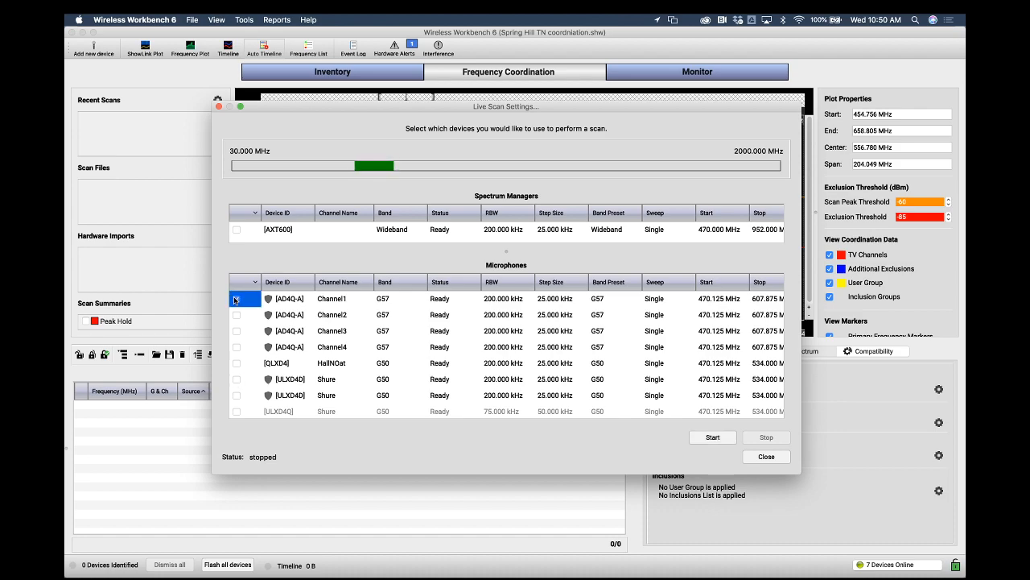
click(233, 229)
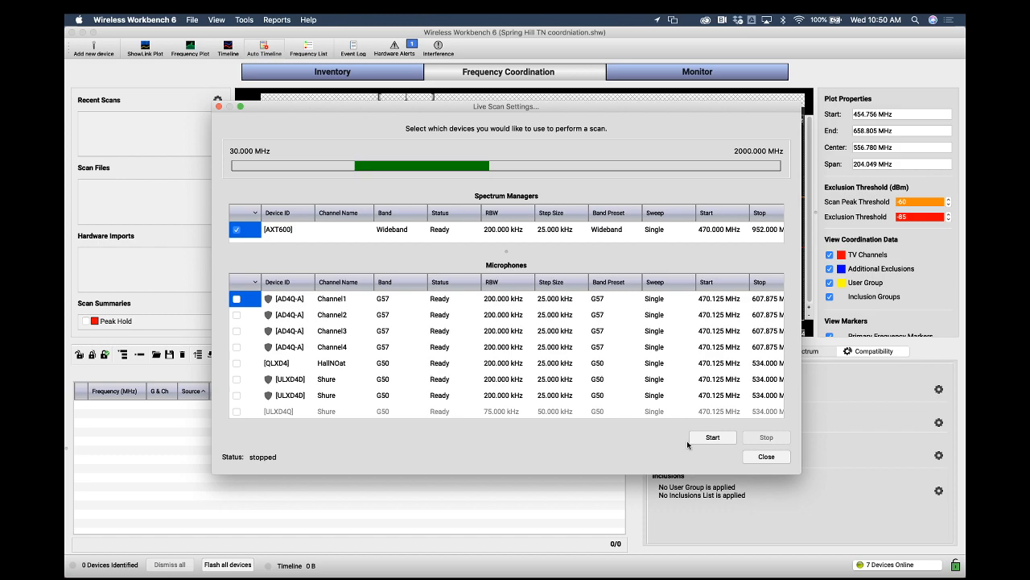
click(714, 436)
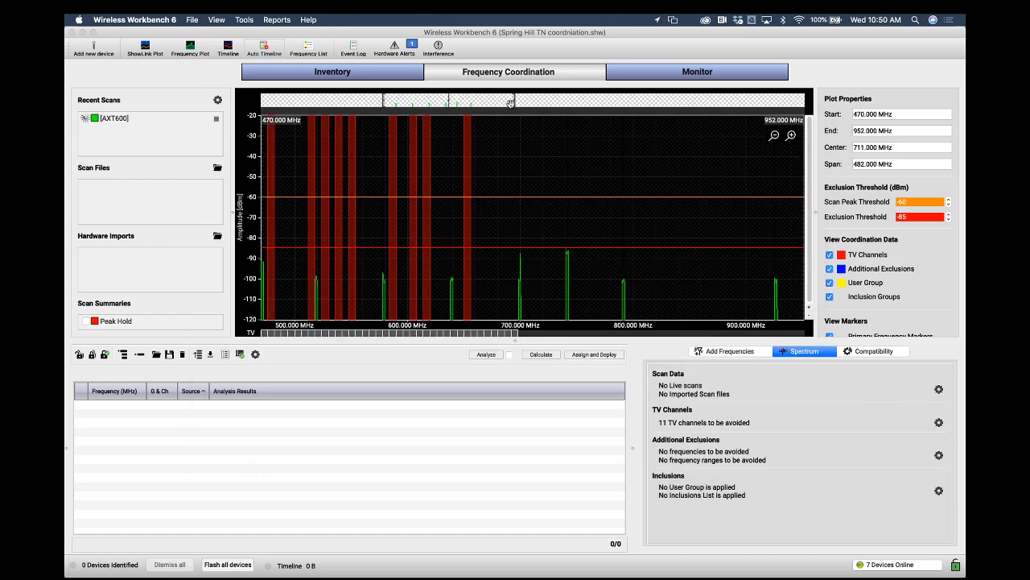
Zoom the spectrum plot to about 449–536 MHz and inspect the live scan peaks near the TV channels
drag(511, 103, 530, 103)
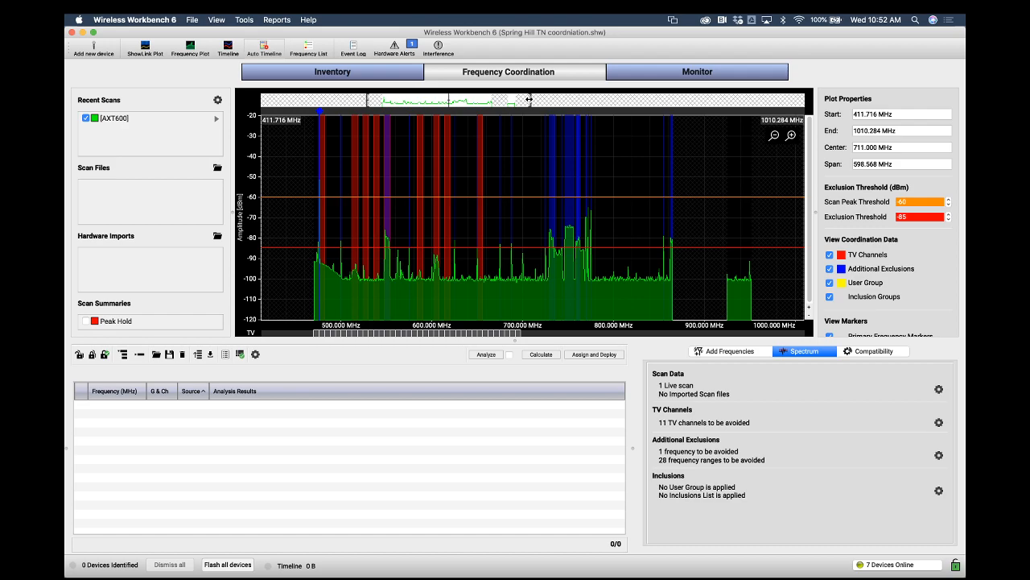
drag(528, 99, 418, 98)
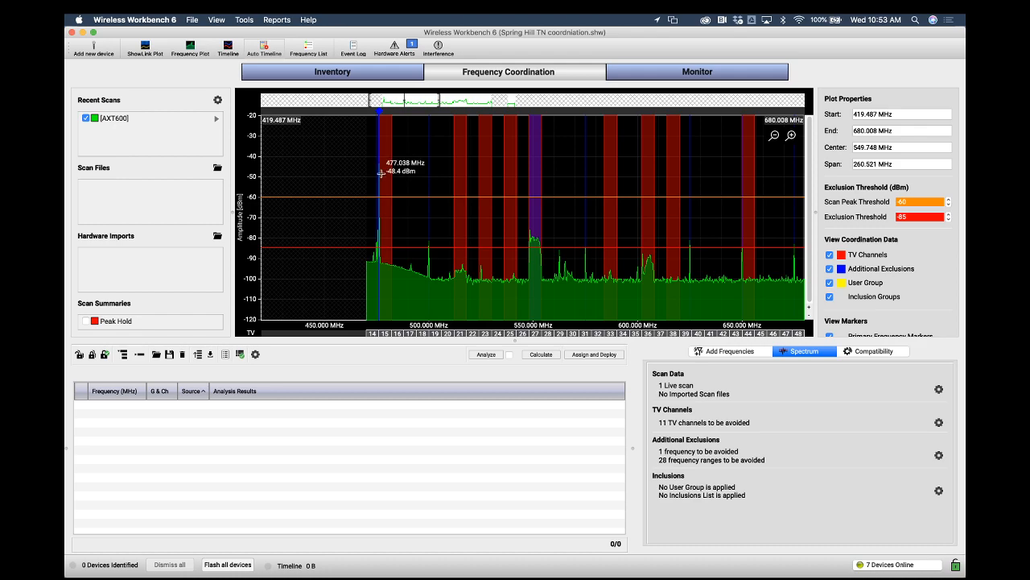
drag(439, 100, 391, 101)
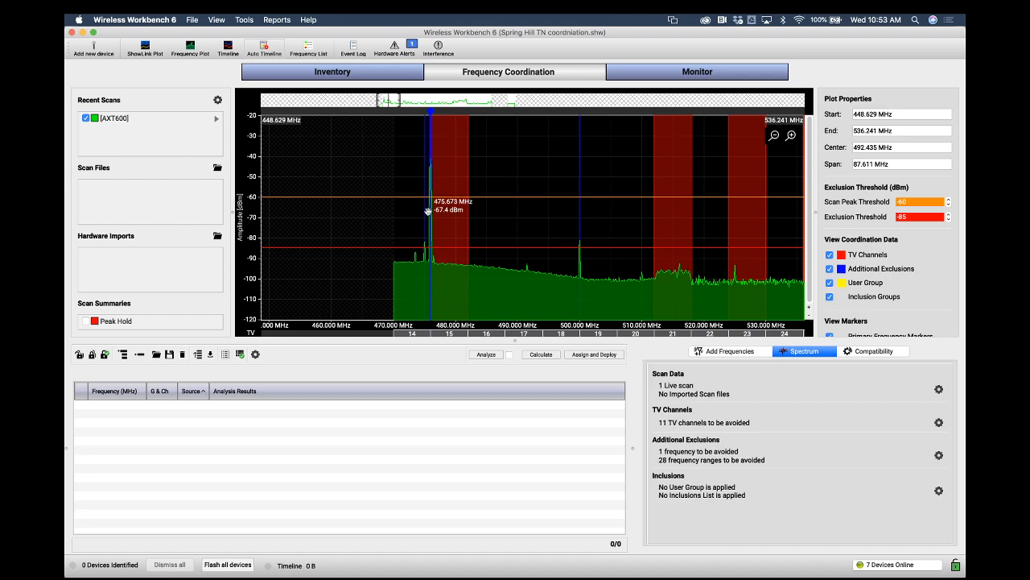
Check the AD4Q-A Channel1 entry in the inventory and return to frequency coordination
click(372, 80)
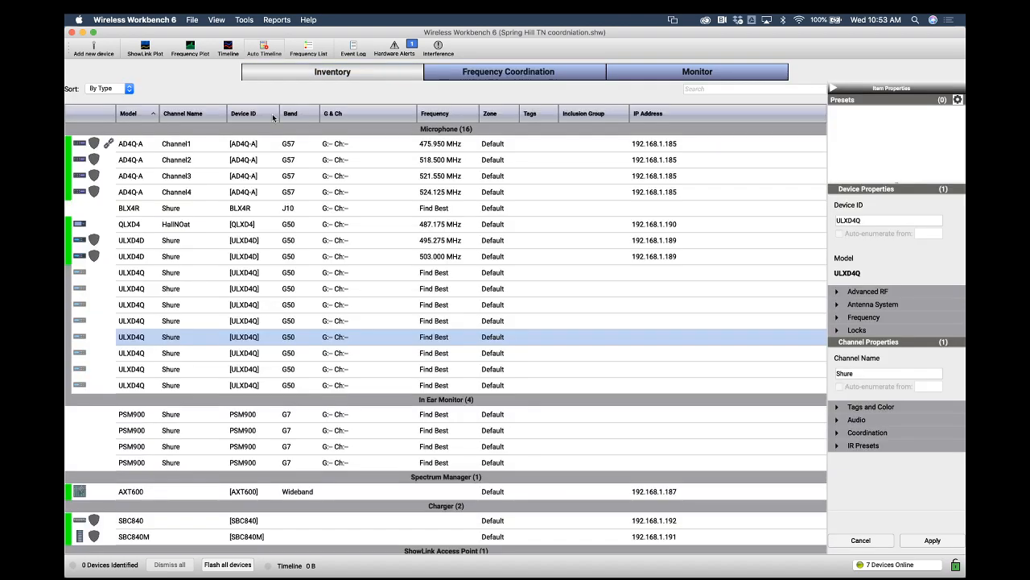
click(401, 147)
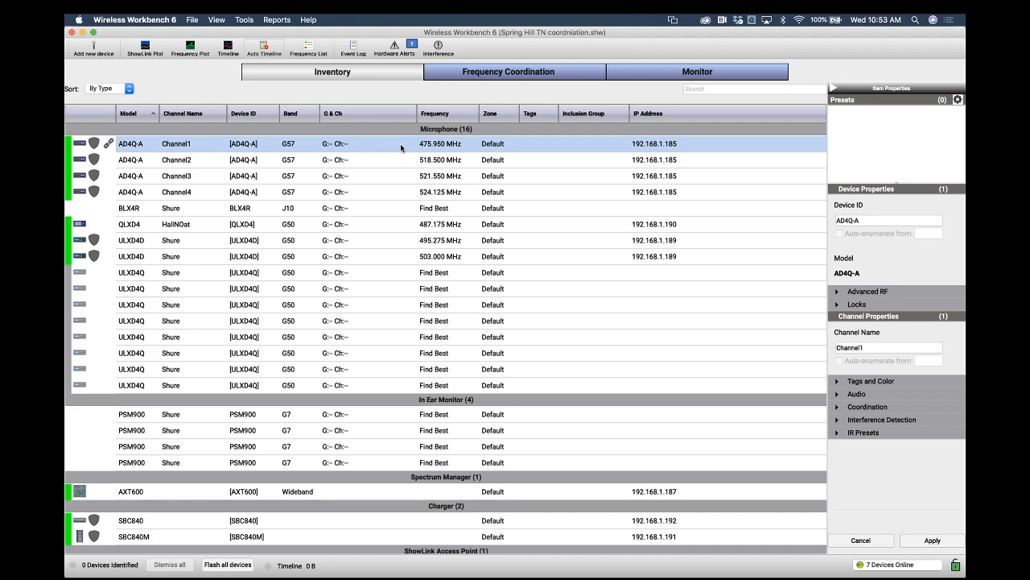
click(529, 77)
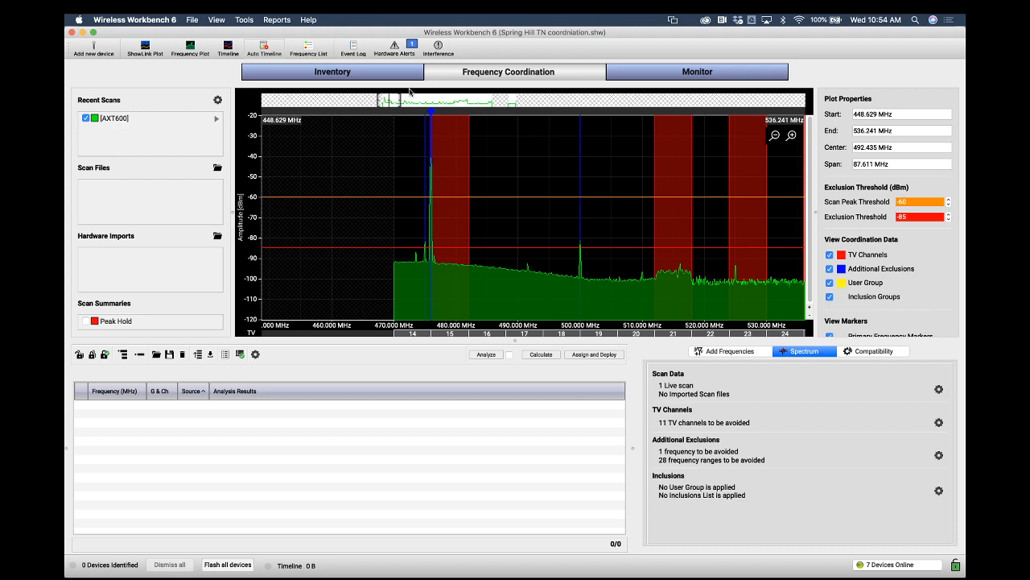
Widen the plotted range to about 443–886 MHz and resize the frequency list pane
drag(400, 98, 497, 111)
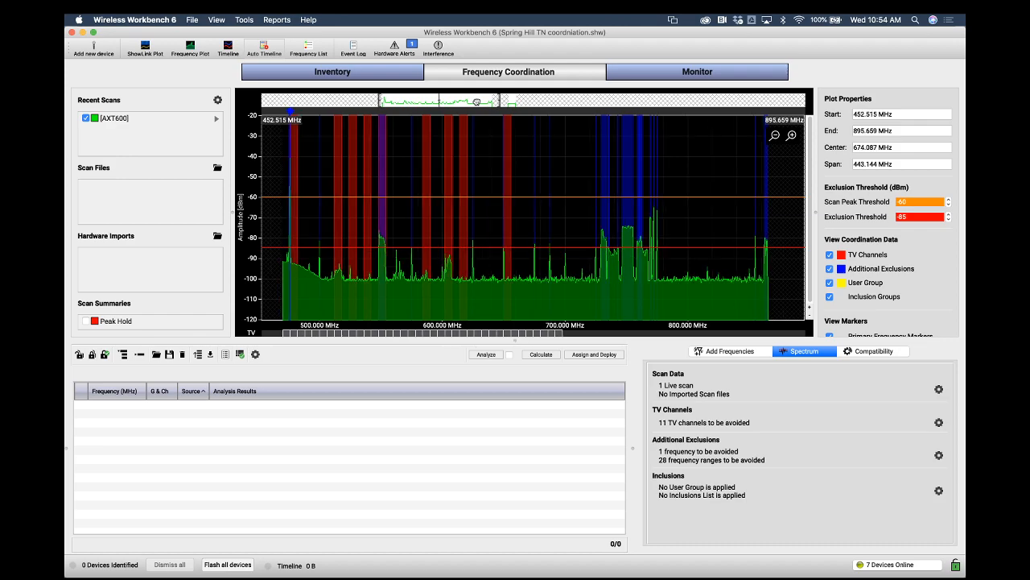
drag(475, 102, 474, 102)
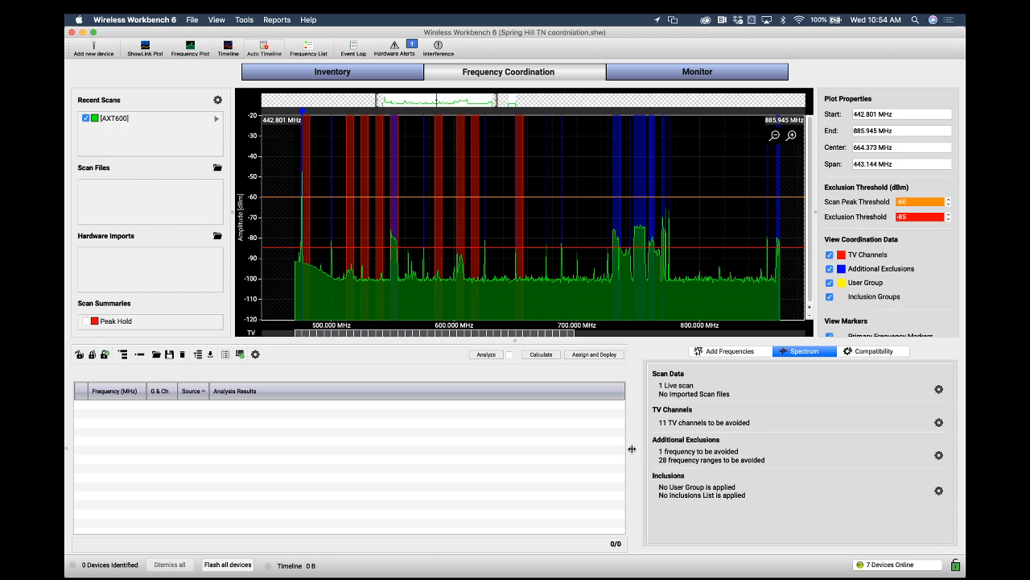
drag(632, 448, 760, 467)
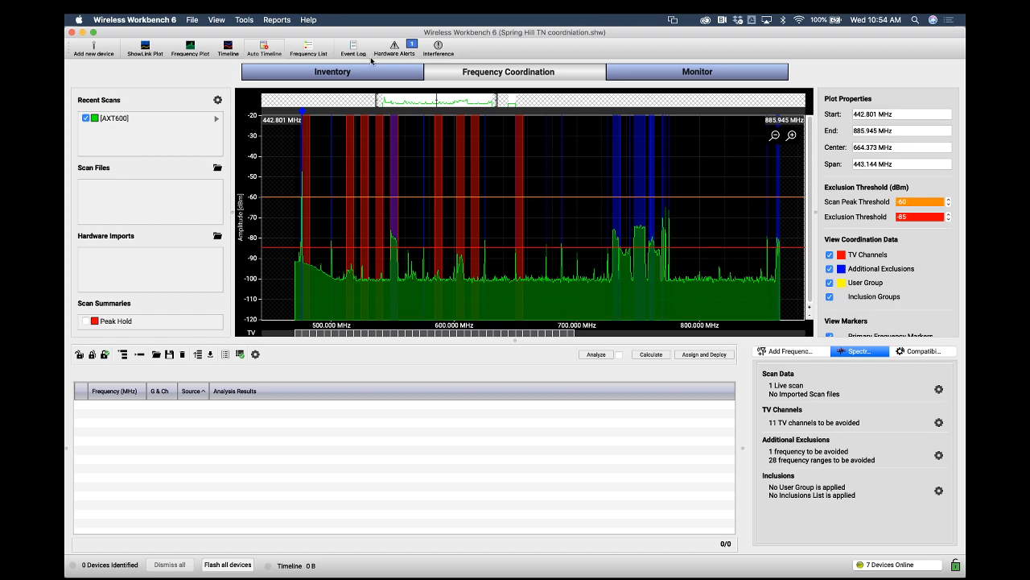
Review the device list and assigned frequencies in the inventory, then return to frequency coordination
click(338, 73)
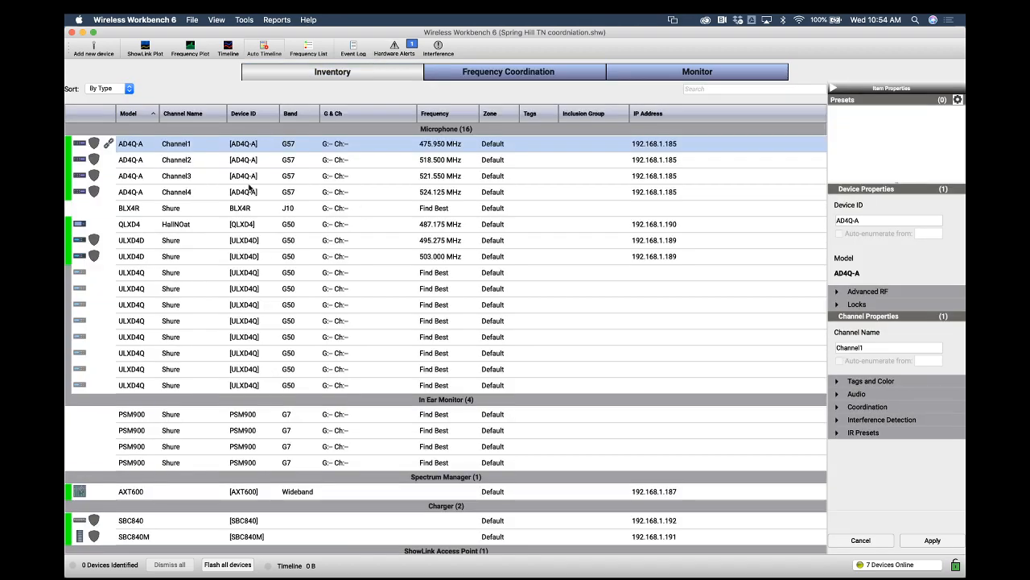
click(511, 74)
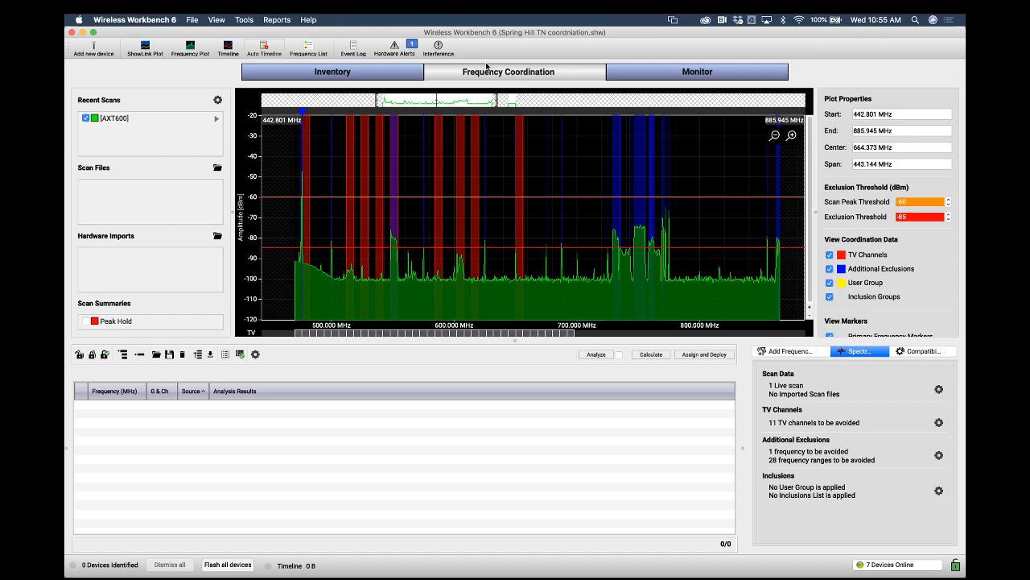
click(391, 71)
scroll(379, 412, down, 3)
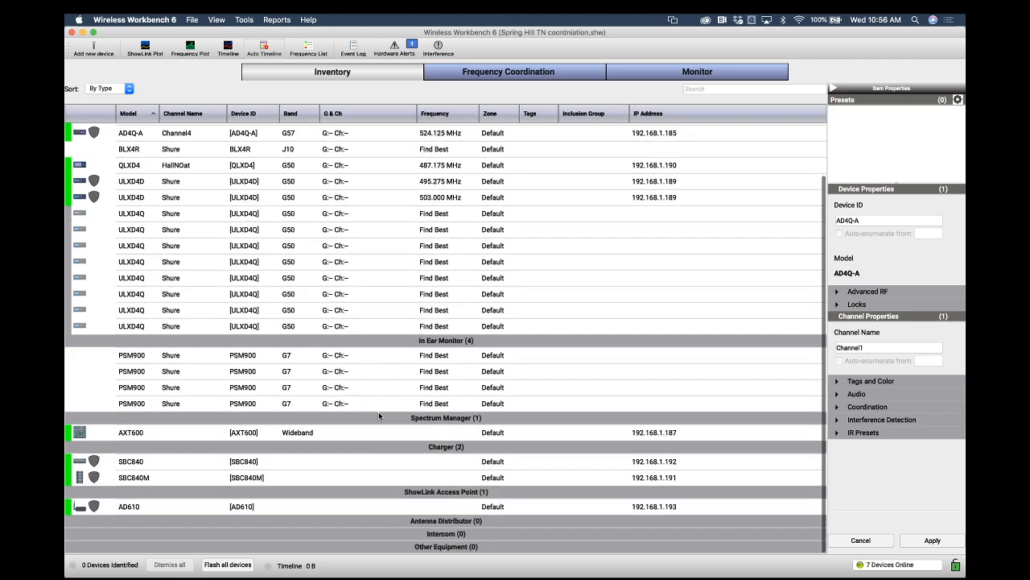
scroll(379, 411, up, 3)
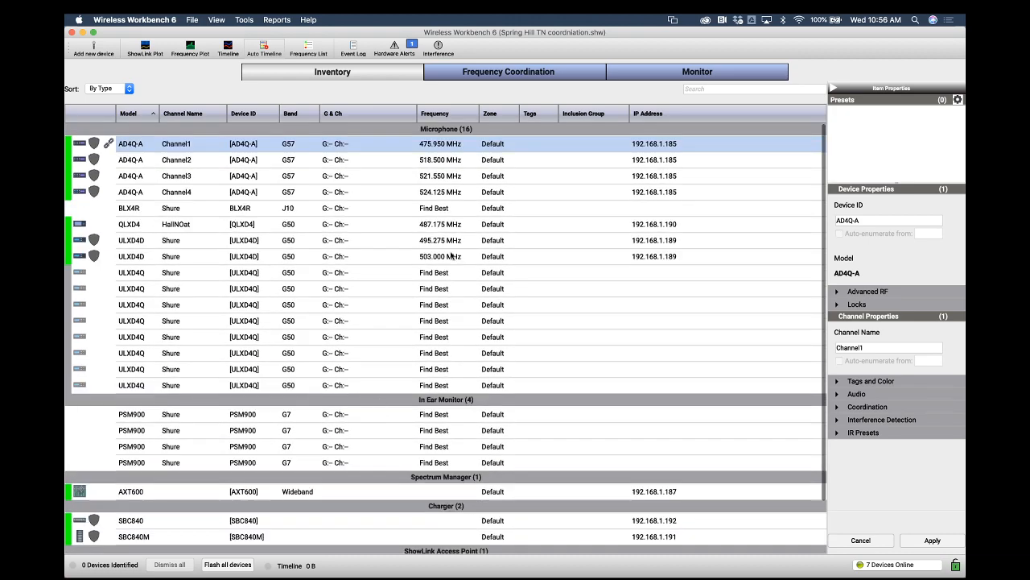
click(546, 70)
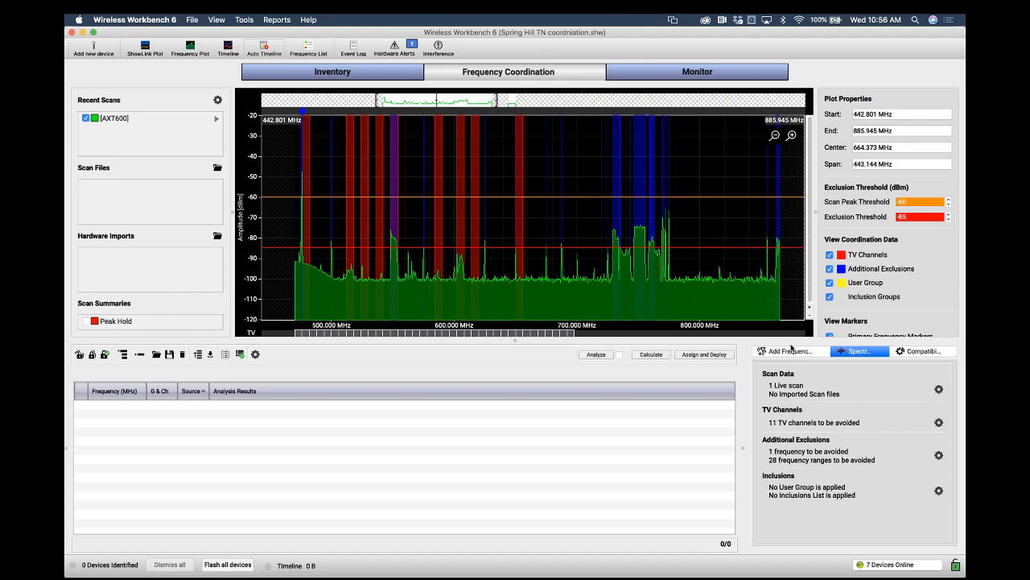
Bring all frequencies from the inventory into the coordination workspace
click(801, 353)
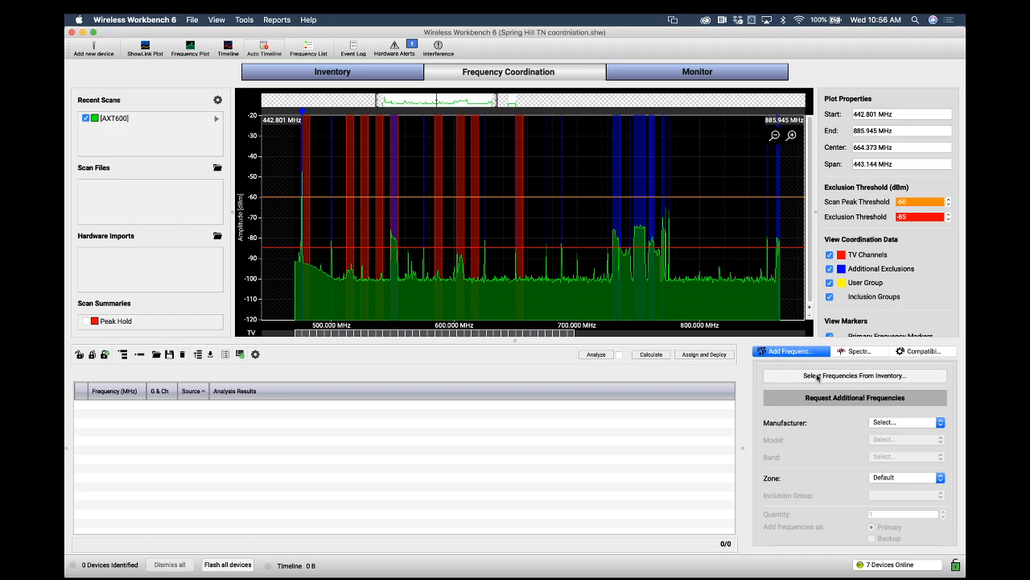
click(817, 376)
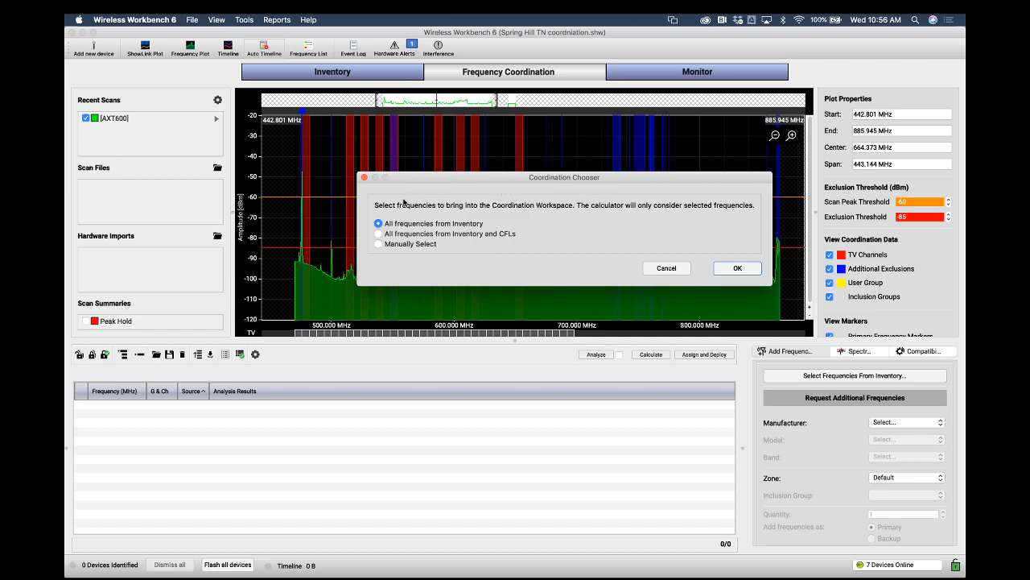
click(736, 268)
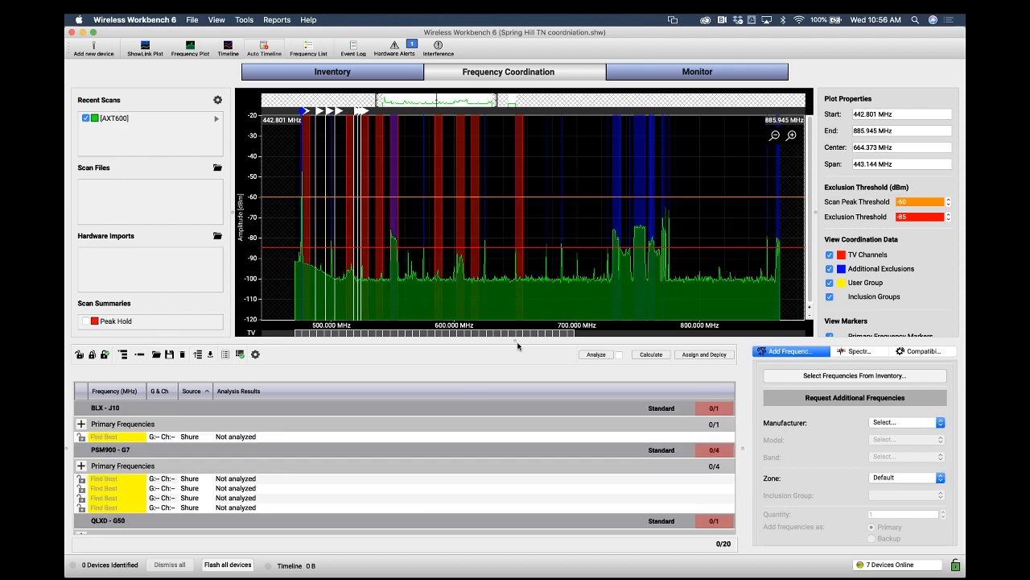
Enlarge the frequency list and review the imported device groups and their frequencies
drag(519, 339, 523, 301)
scroll(427, 421, down, 1)
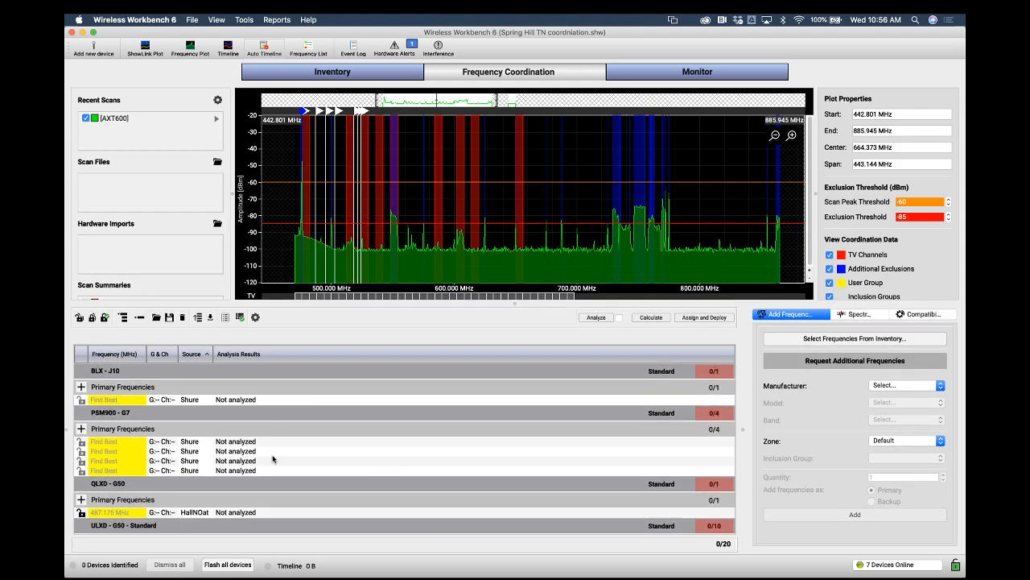
scroll(272, 458, down, 1)
scroll(272, 458, down, 5)
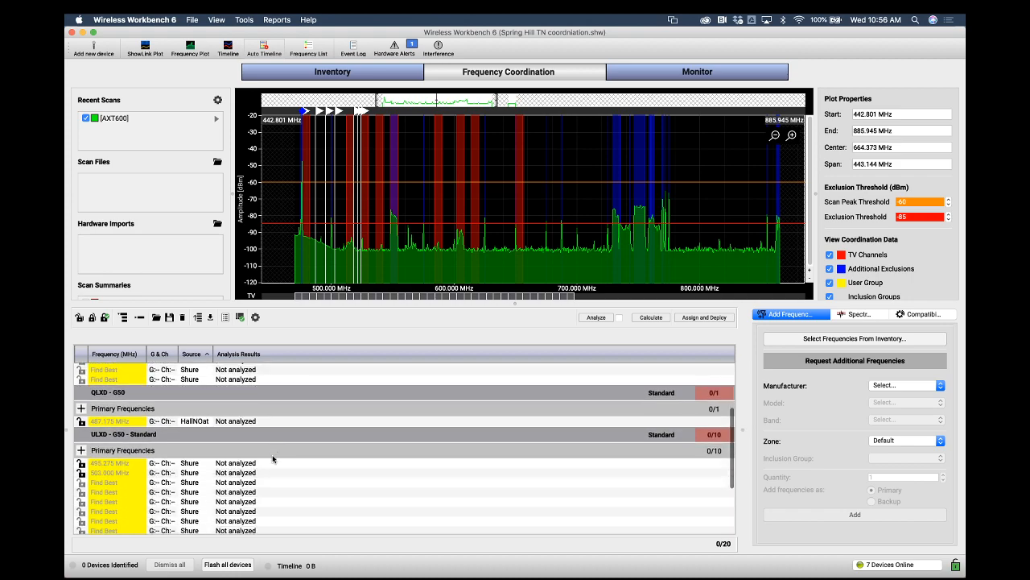
scroll(272, 458, down, 1)
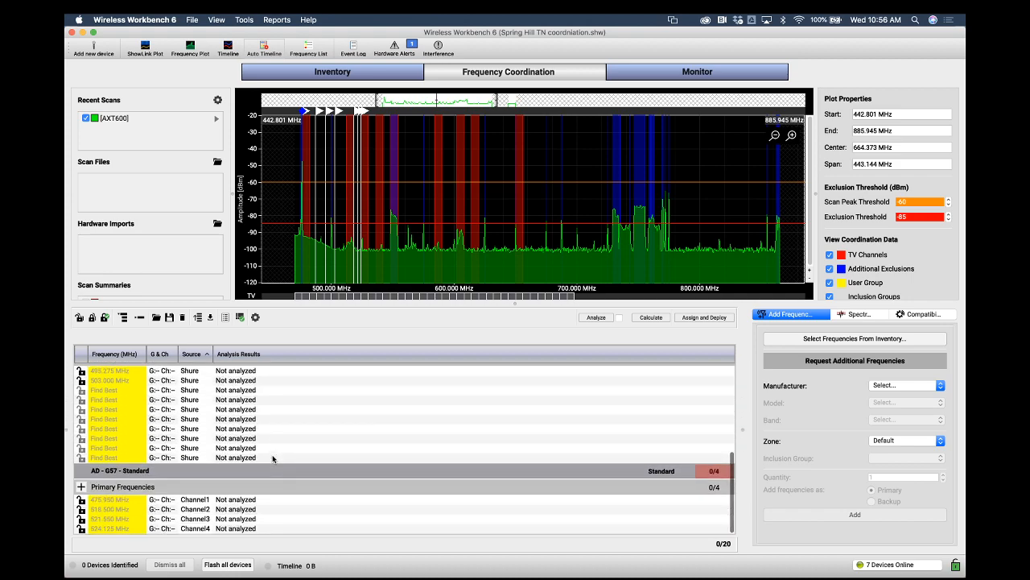
scroll(272, 458, up, 7)
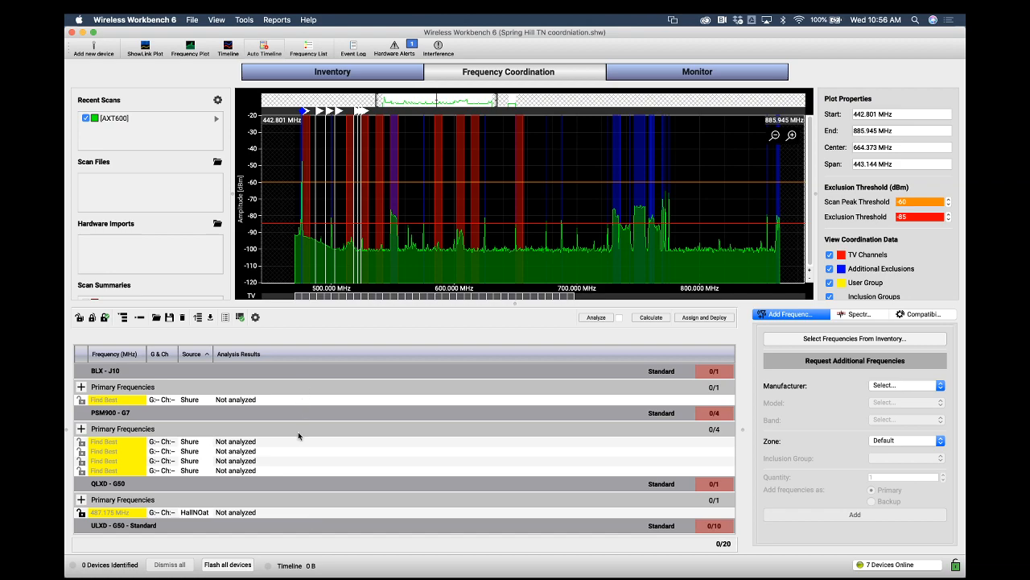
scroll(297, 461, down, 2)
scroll(297, 460, down, 1)
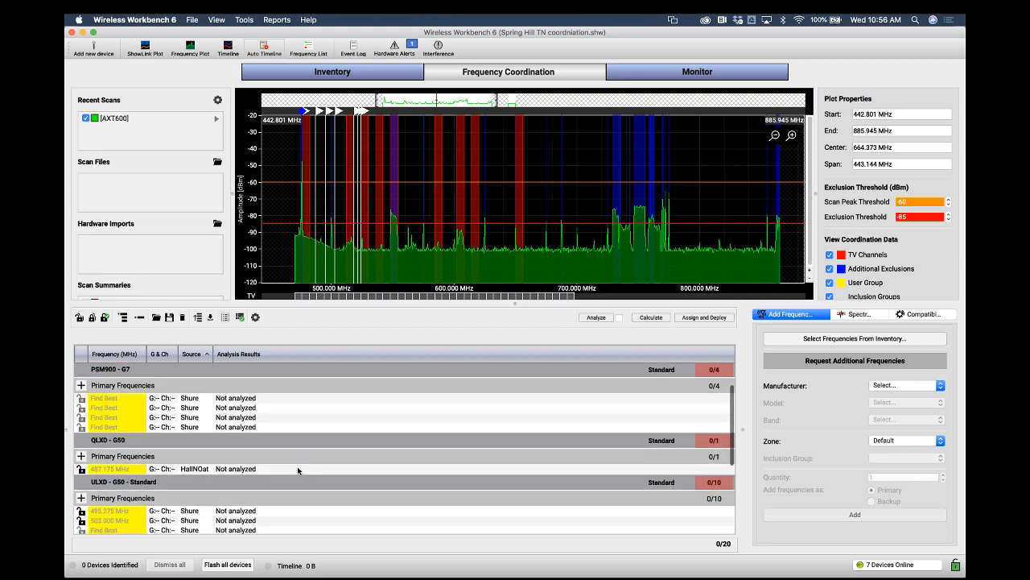
scroll(300, 470, down, 5)
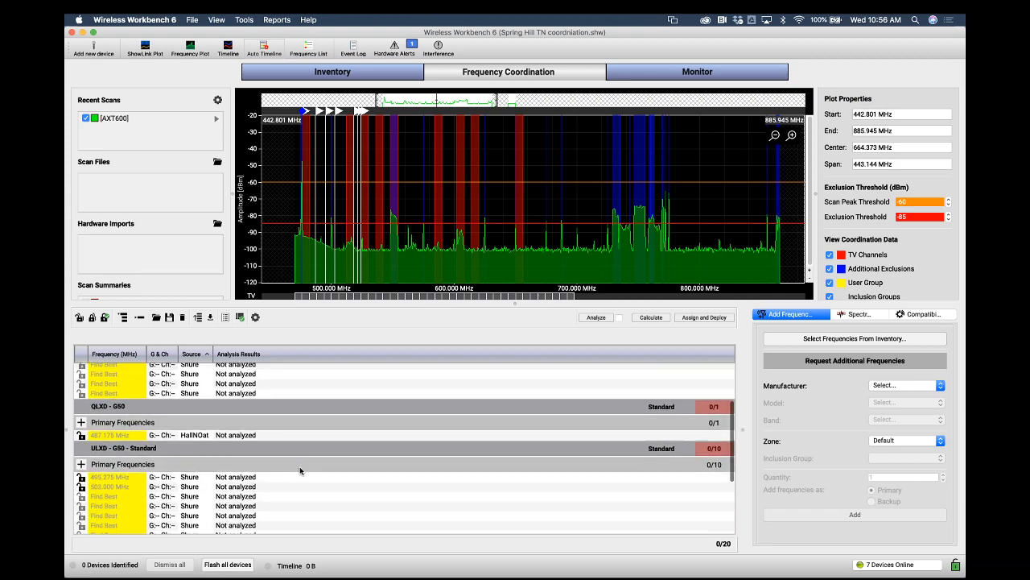
scroll(310, 463, down, 4)
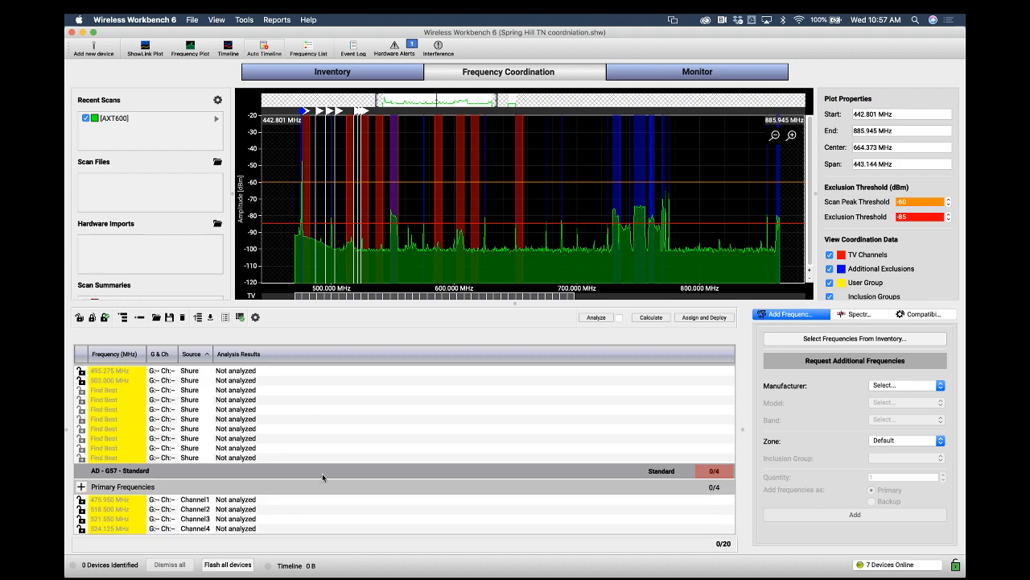
scroll(322, 475, up, 10)
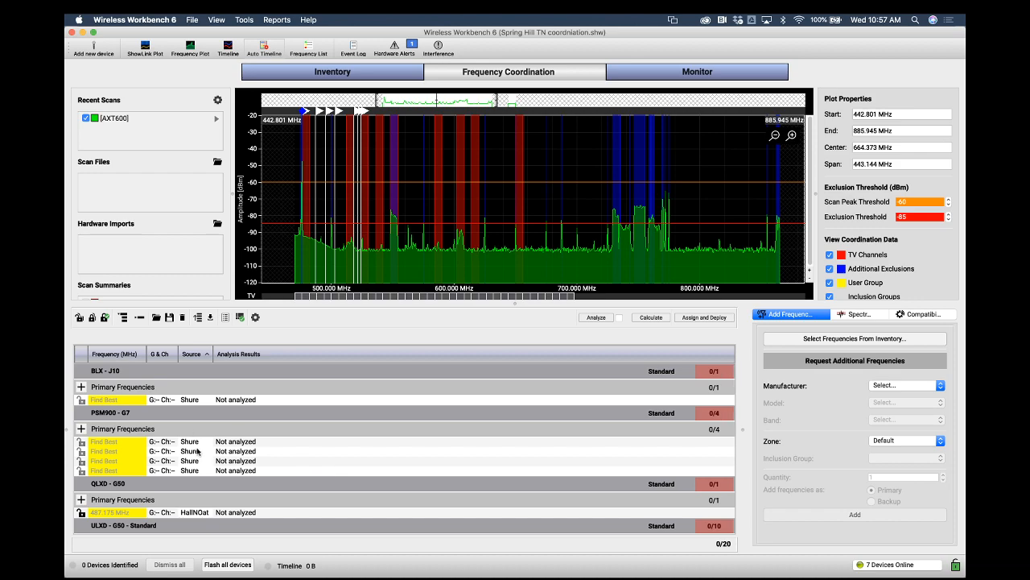
scroll(208, 473, down, 5)
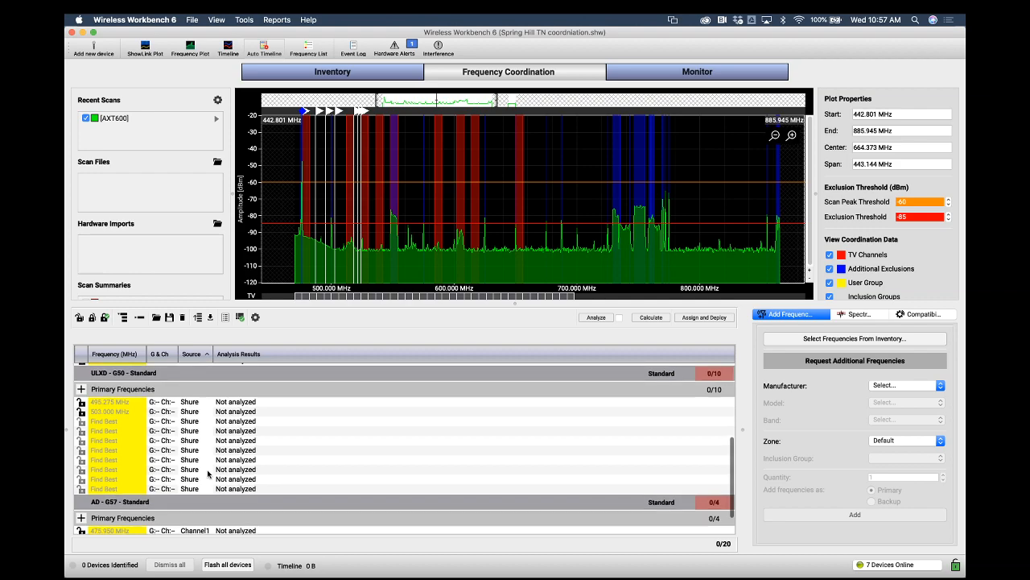
scroll(208, 473, down, 1)
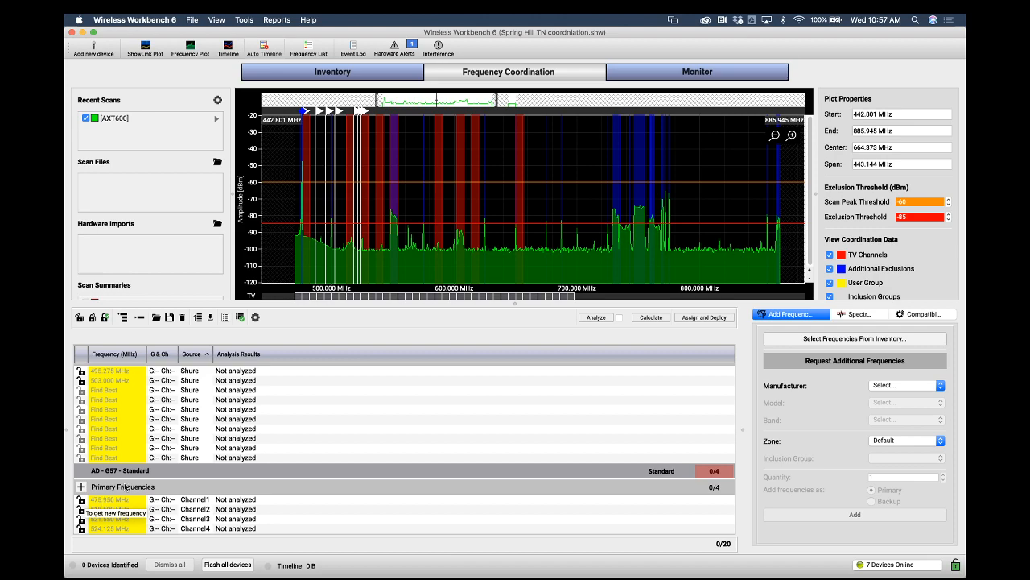
Enable automatic calculation of backup frequencies in the coordination preferences and save the change
scroll(461, 419, up, 2)
scroll(460, 419, up, 5)
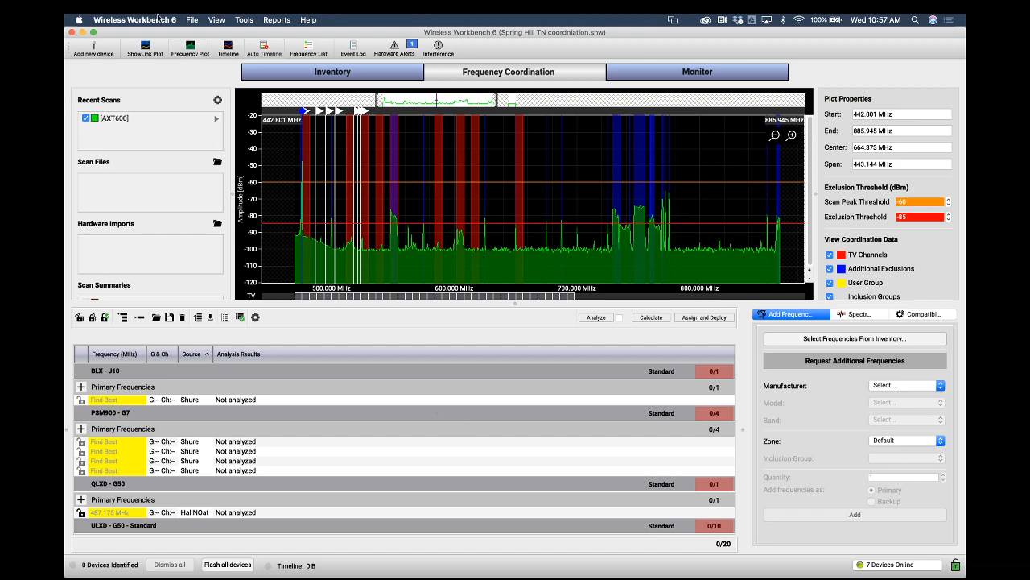
click(134, 19)
click(155, 49)
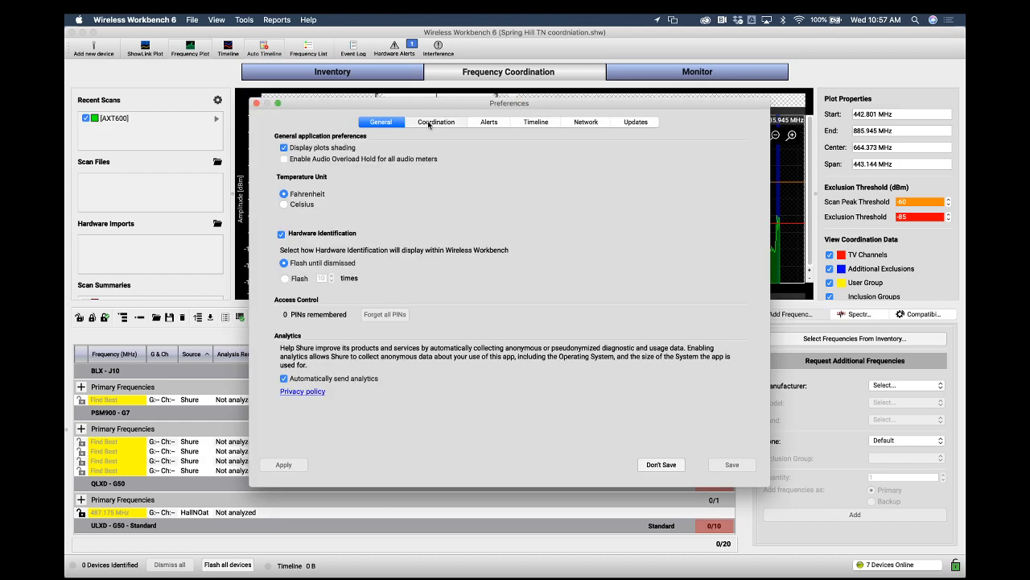
click(429, 124)
drag(461, 102, 456, 105)
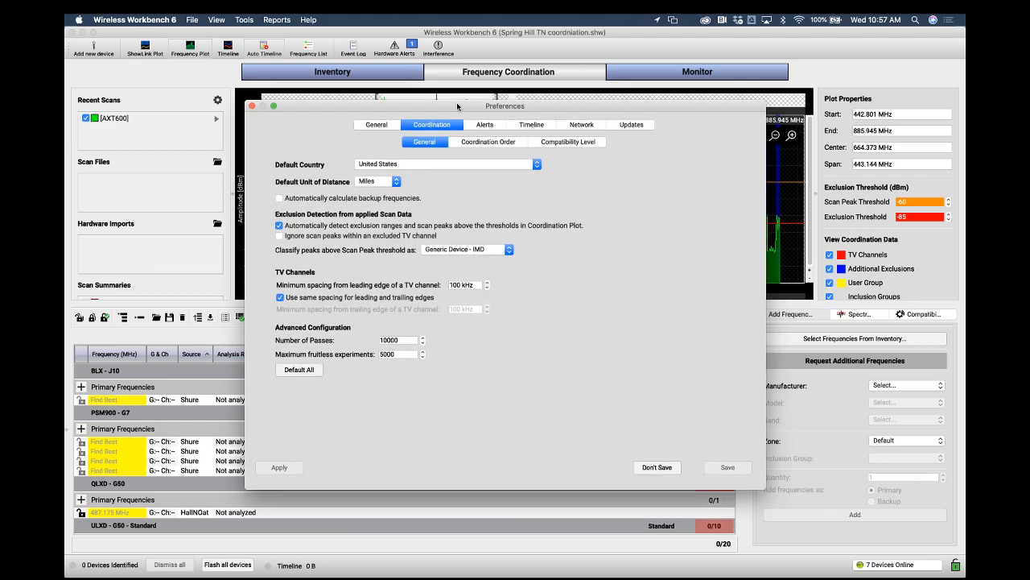
click(278, 198)
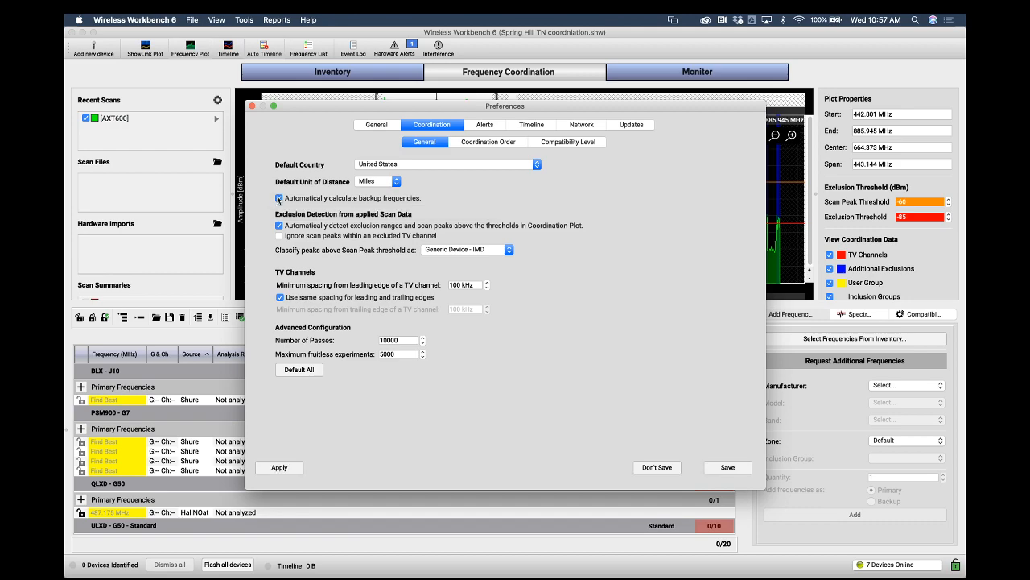
click(744, 474)
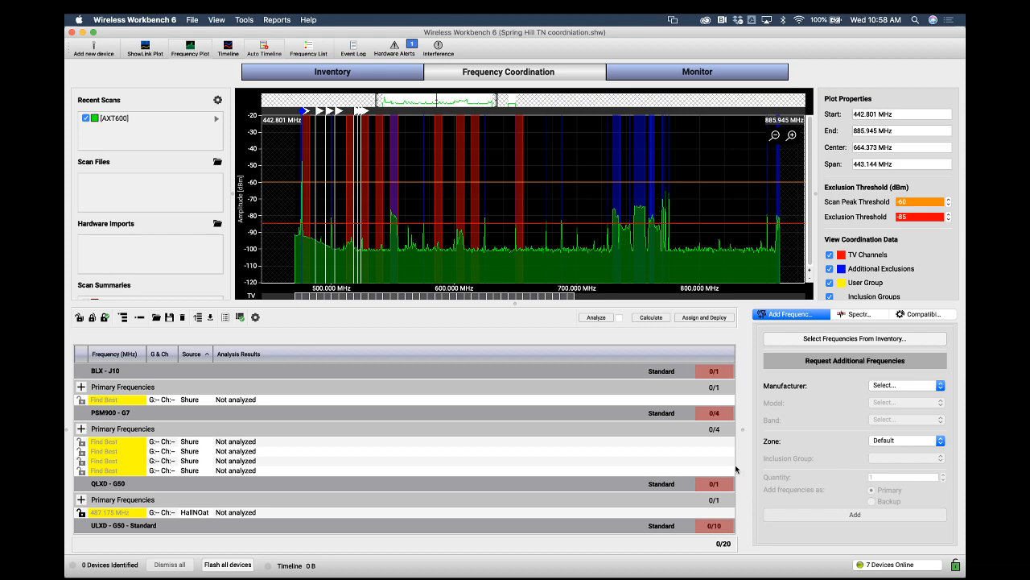
Reopen the coordination preferences to check the backup frequency setting, then close without saving
click(161, 20)
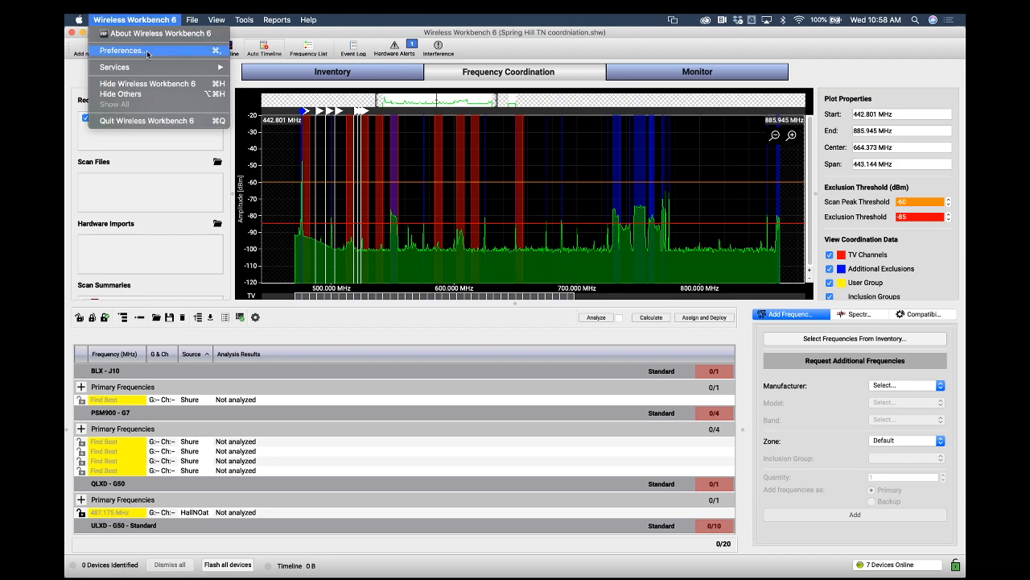
click(148, 51)
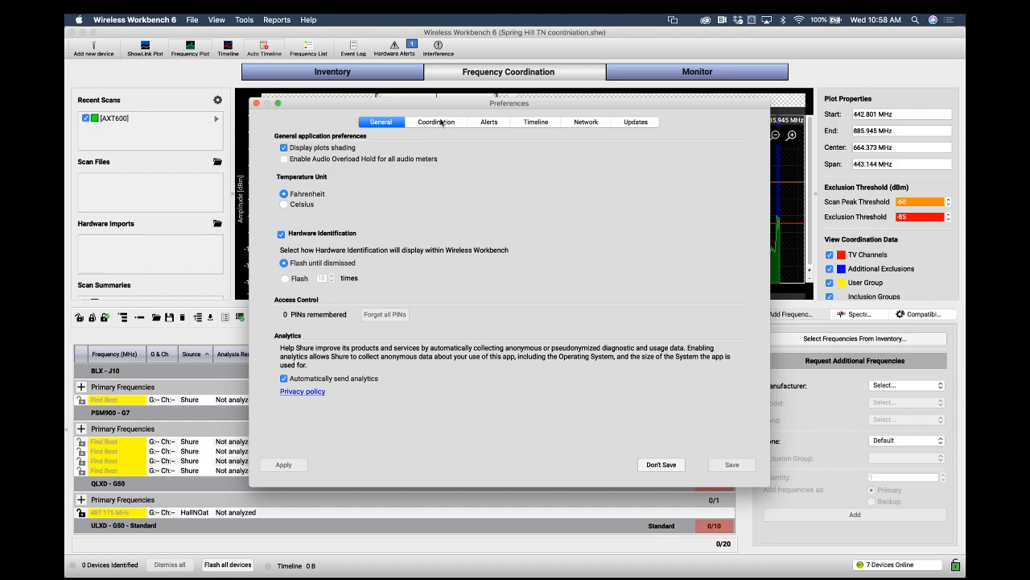
click(439, 122)
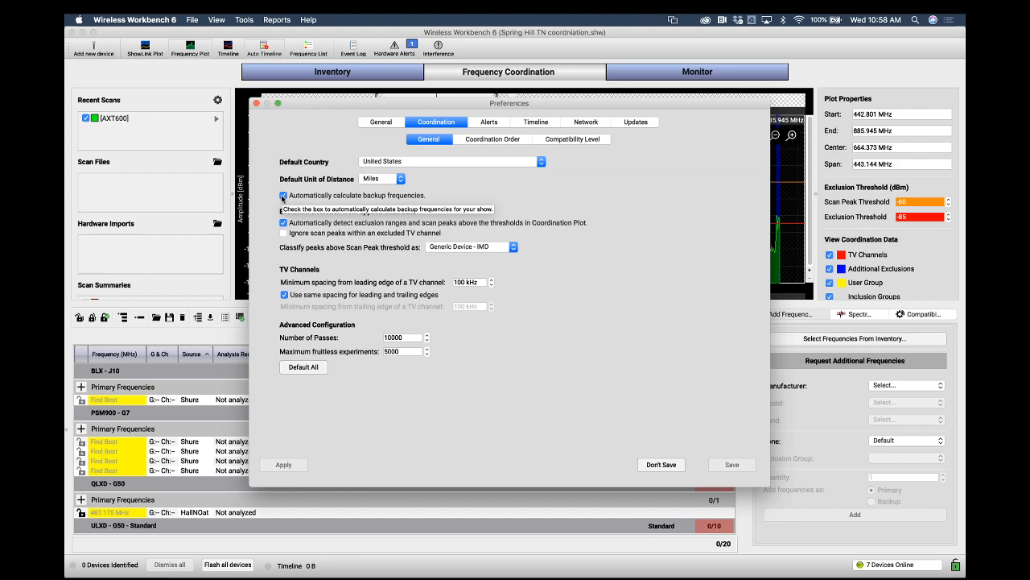
click(661, 465)
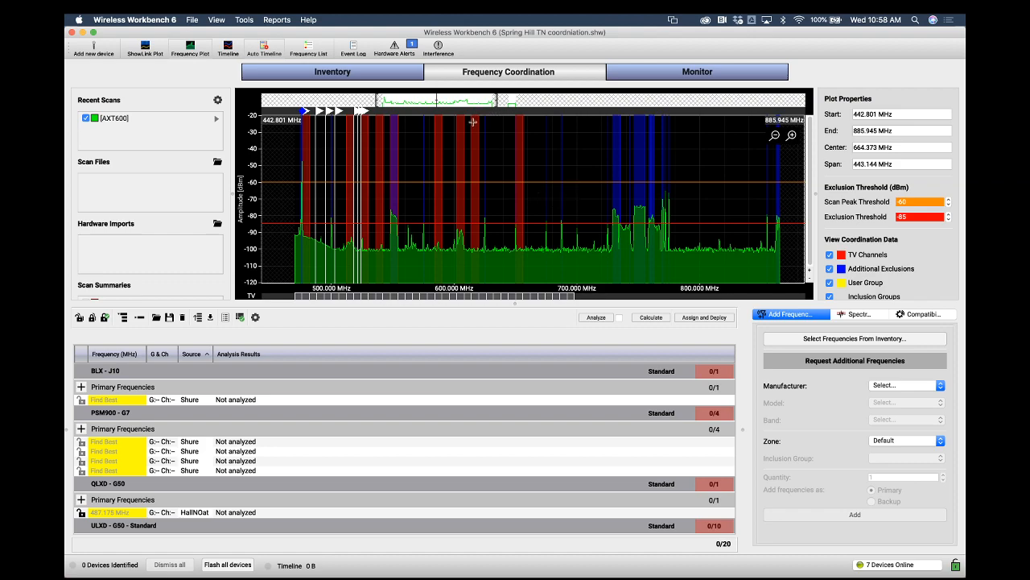
Open the Site Survey (902–928 MHz) tool to inspect it, then close its window
scroll(473, 122, right, 10)
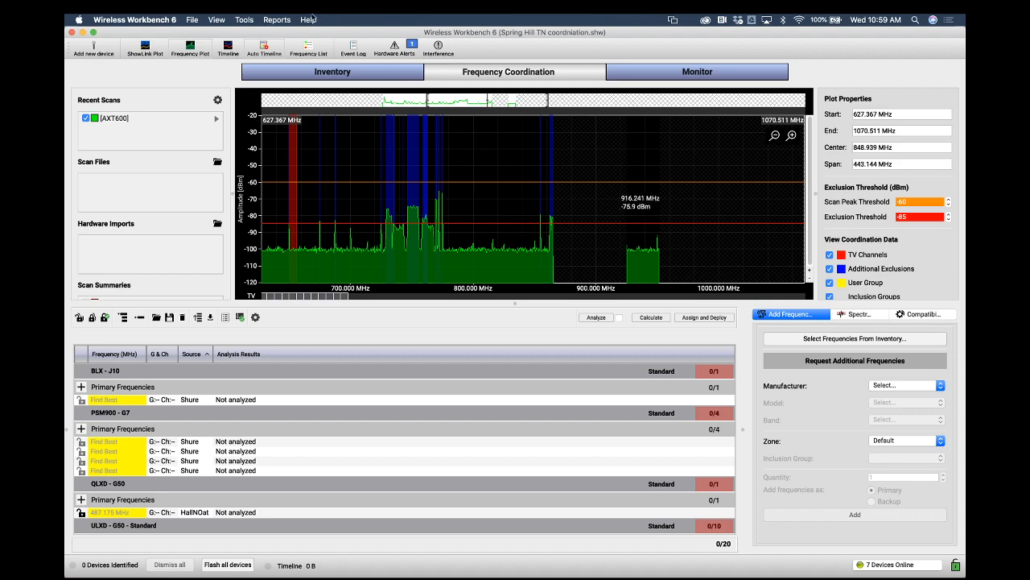
click(253, 19)
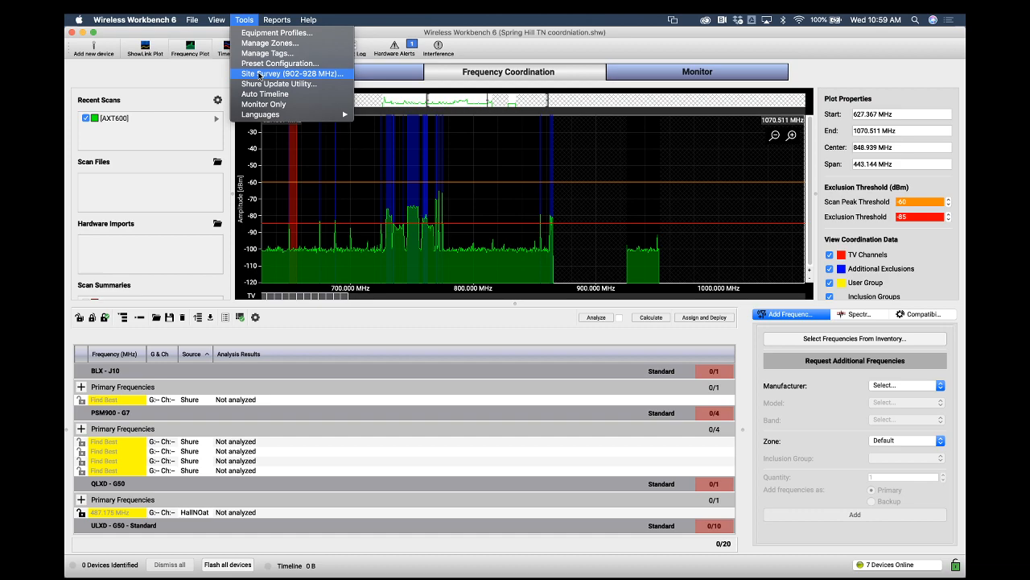
click(259, 75)
drag(261, 72, 340, 102)
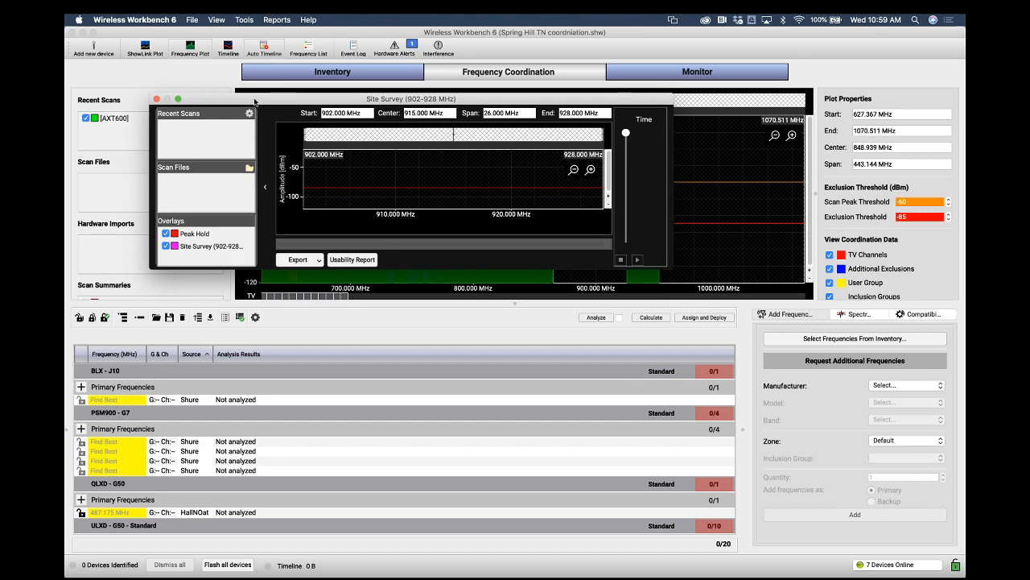
drag(255, 99, 259, 86)
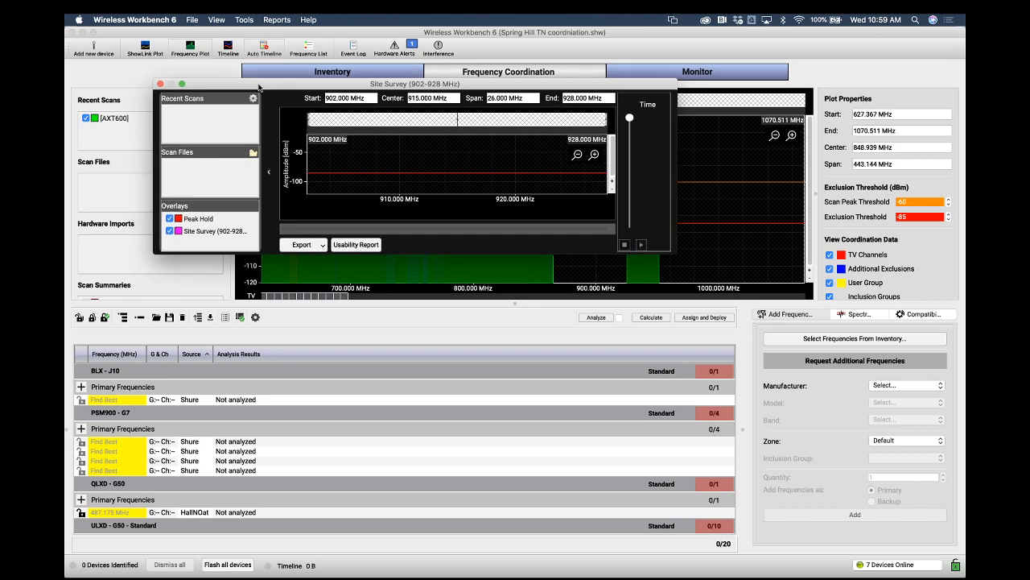
click(161, 85)
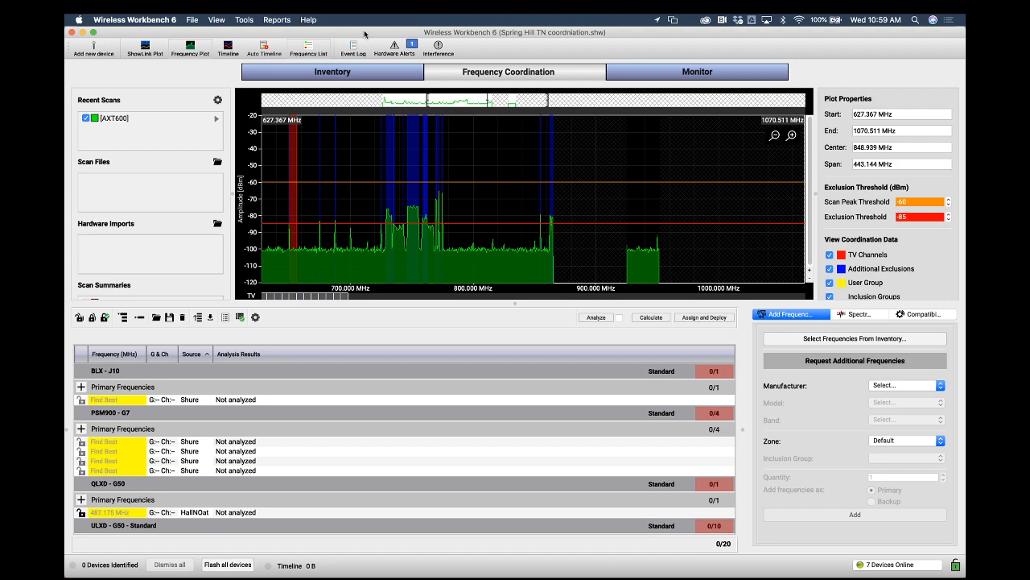
click(246, 20)
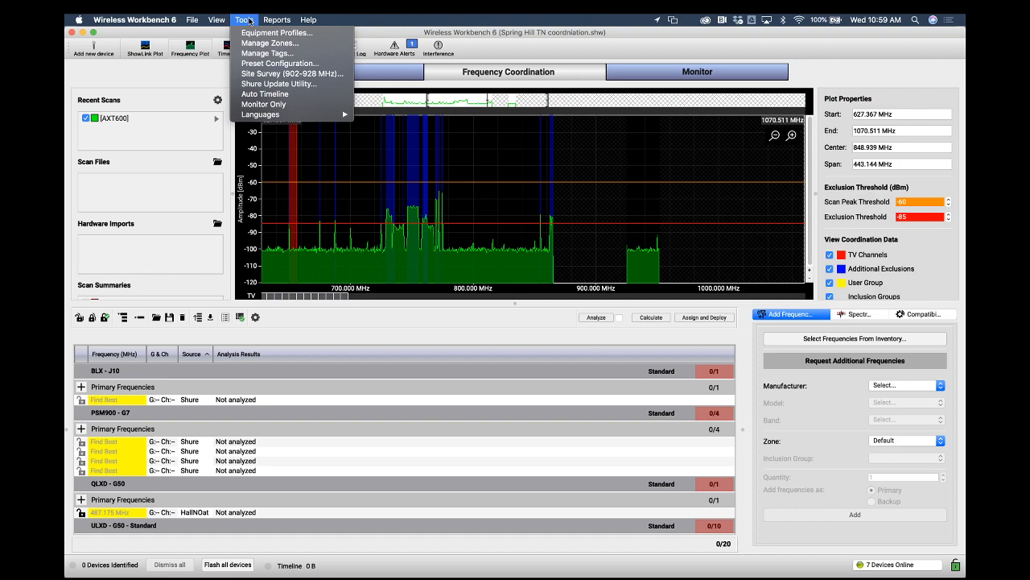
click(250, 20)
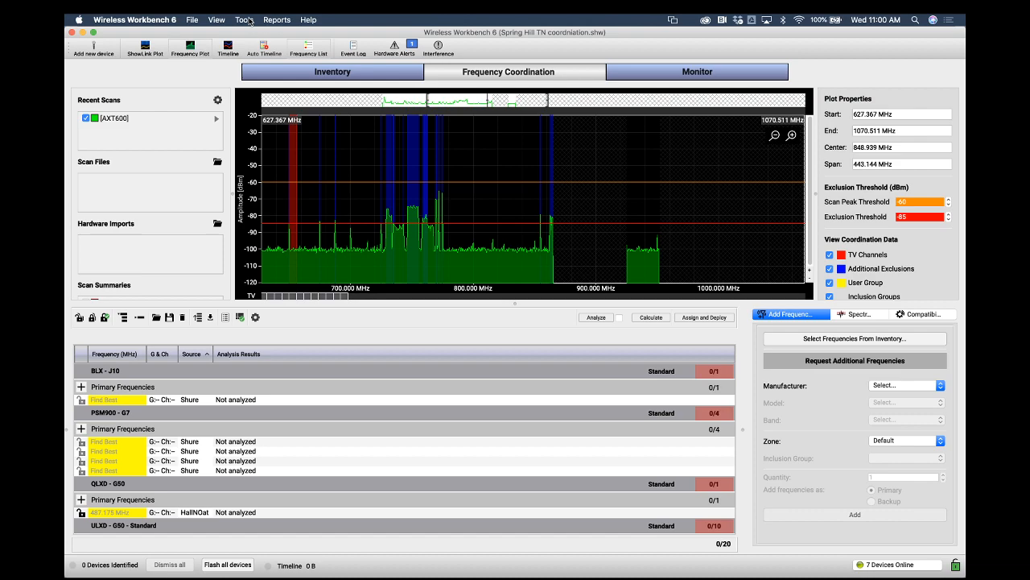
click(250, 22)
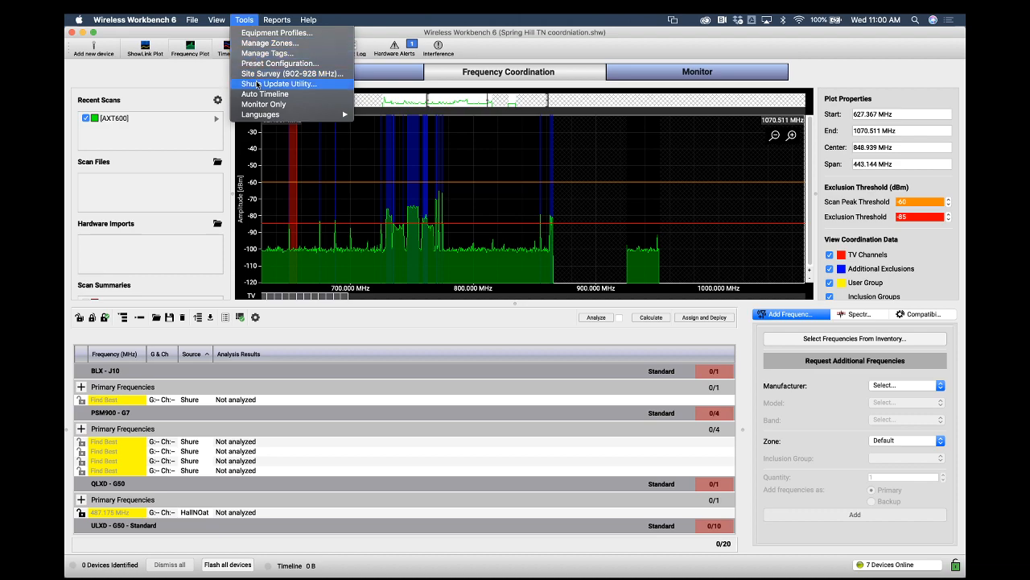
click(249, 18)
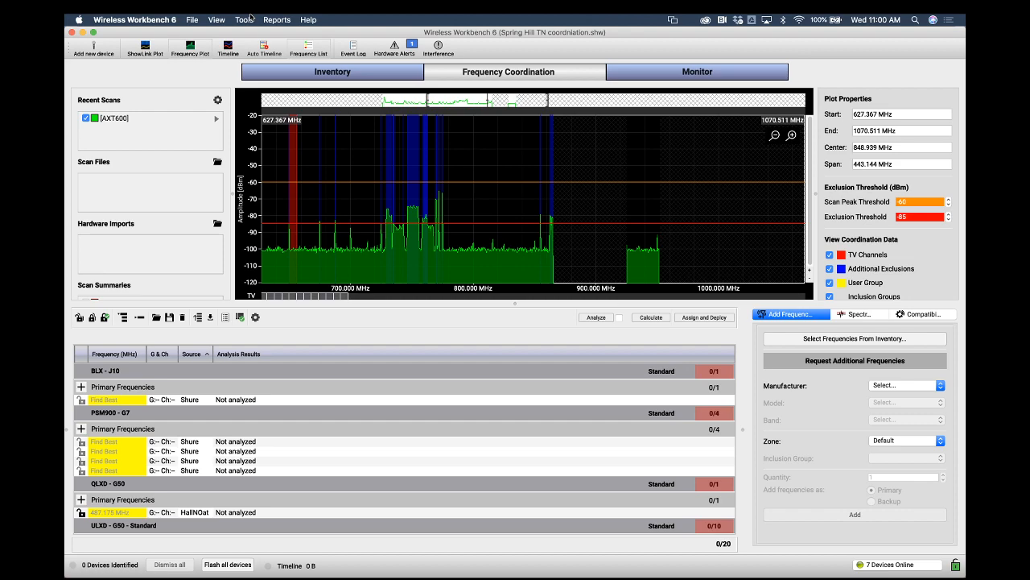
click(250, 17)
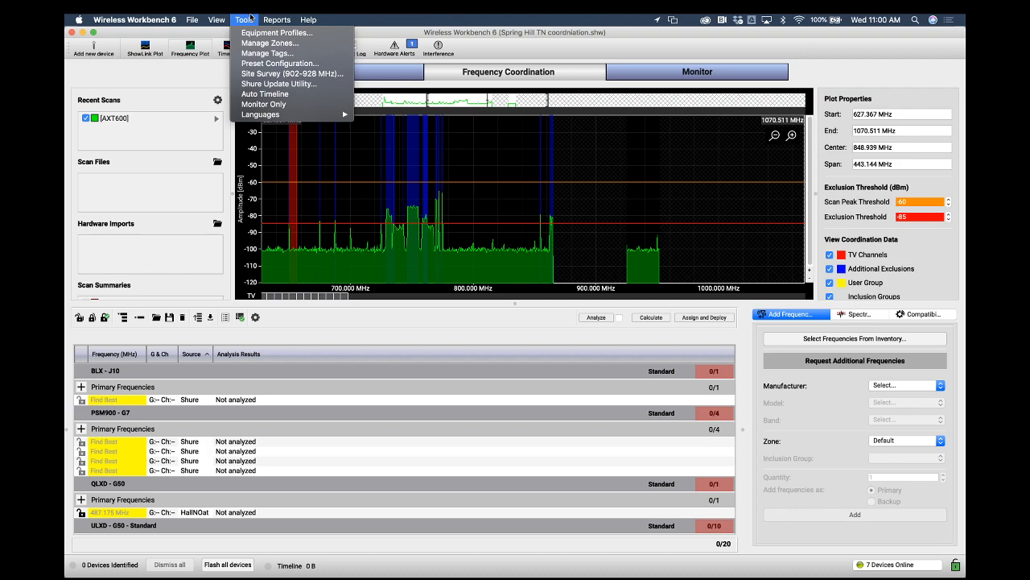
click(250, 17)
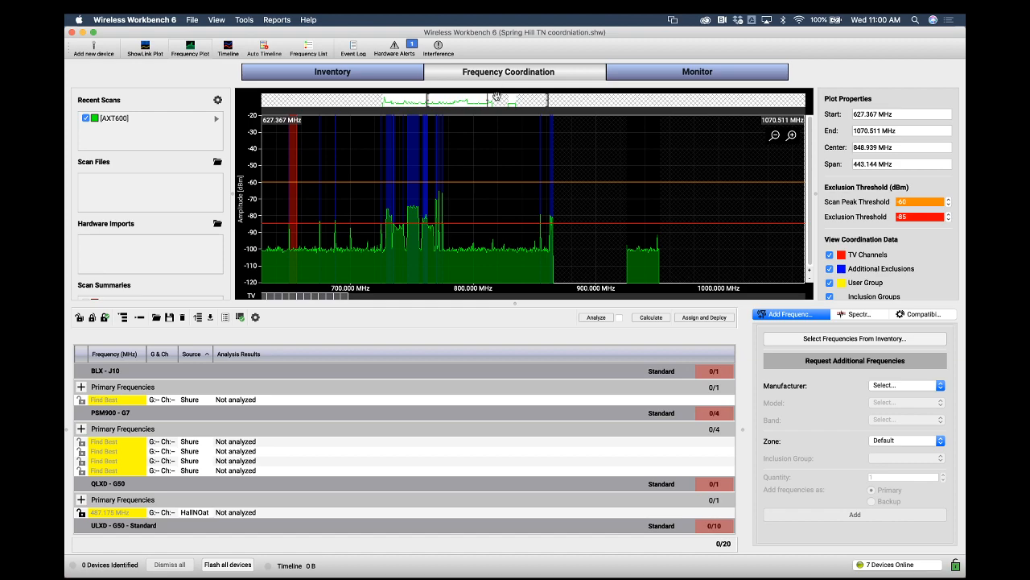
Calculate coordinated frequencies for all device groups in the frequency list
drag(497, 97, 445, 100)
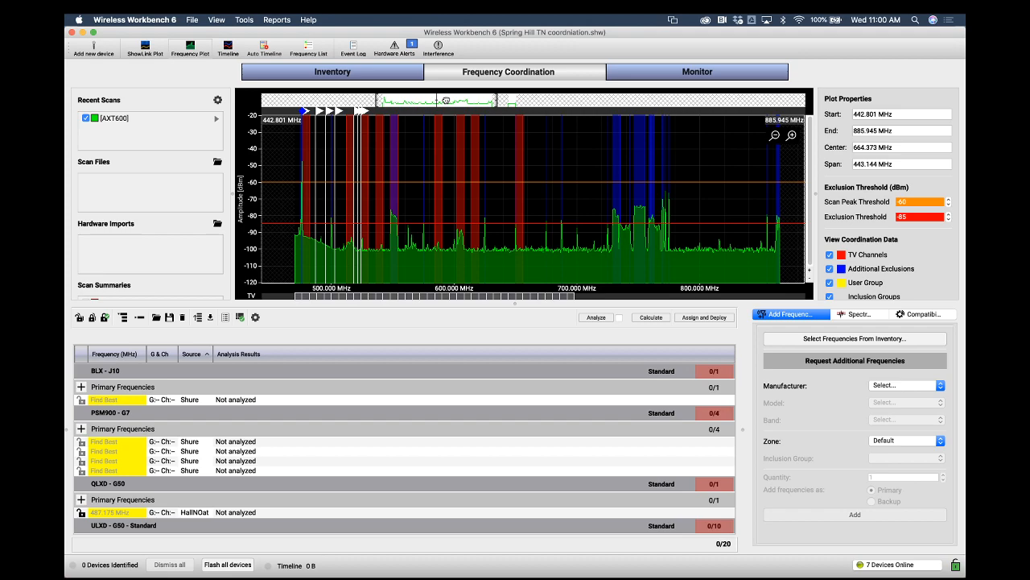
click(141, 18)
click(141, 17)
click(644, 318)
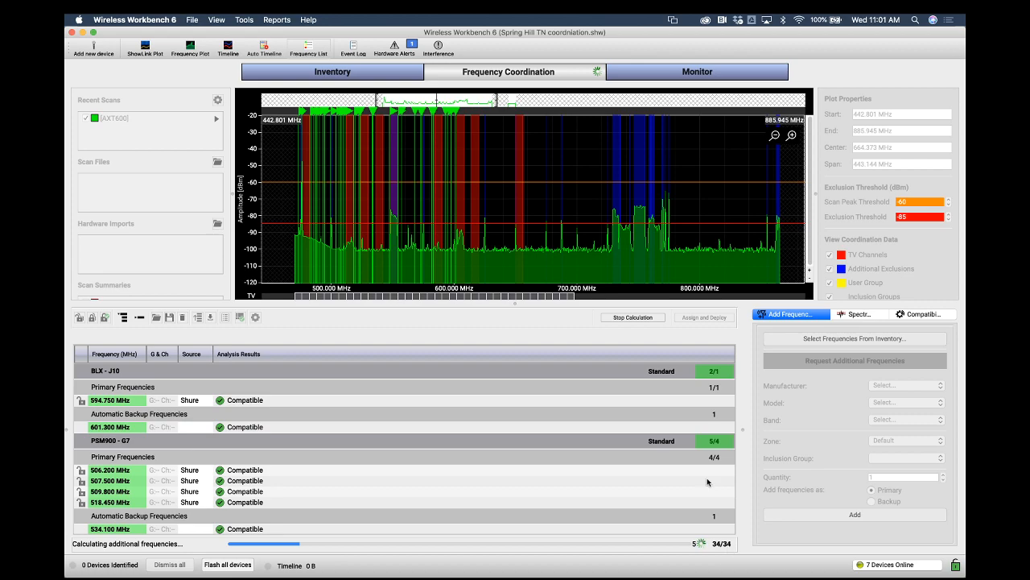
Review the calculated primary and automatic backup frequencies for each device group
scroll(707, 481, down, 2)
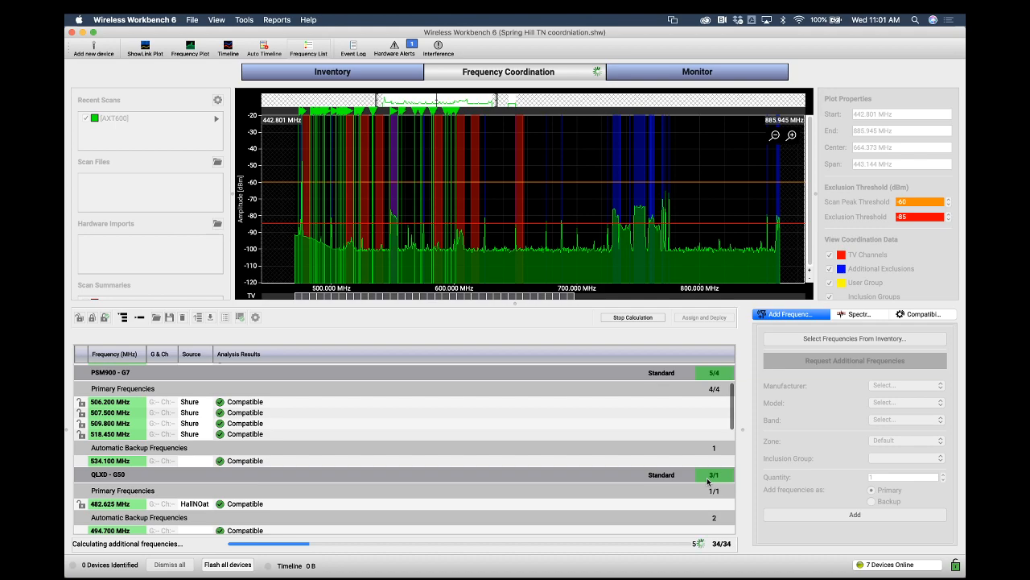
scroll(708, 481, up, 2)
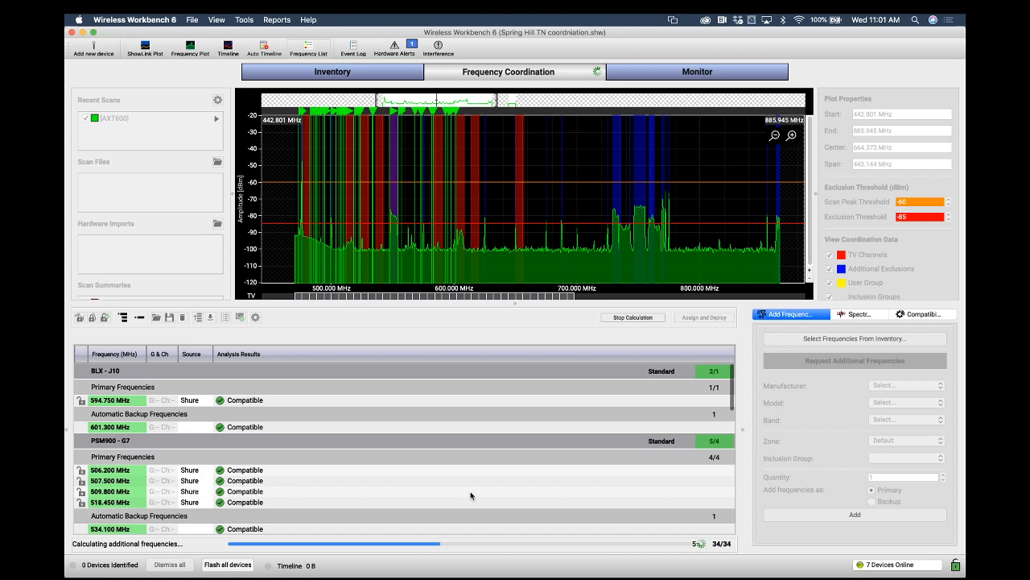
scroll(708, 415, down, 2)
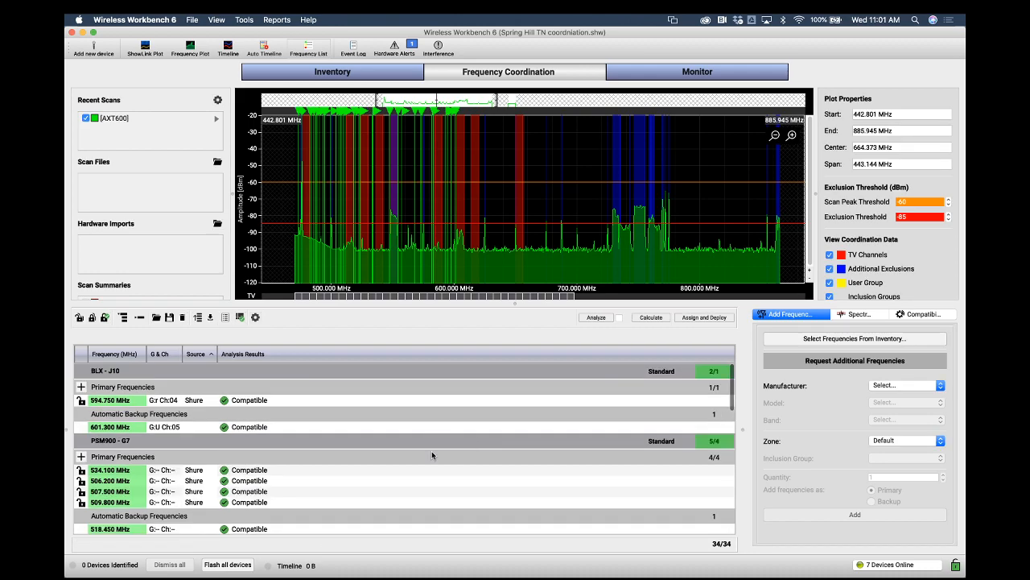
scroll(431, 451, down, 3)
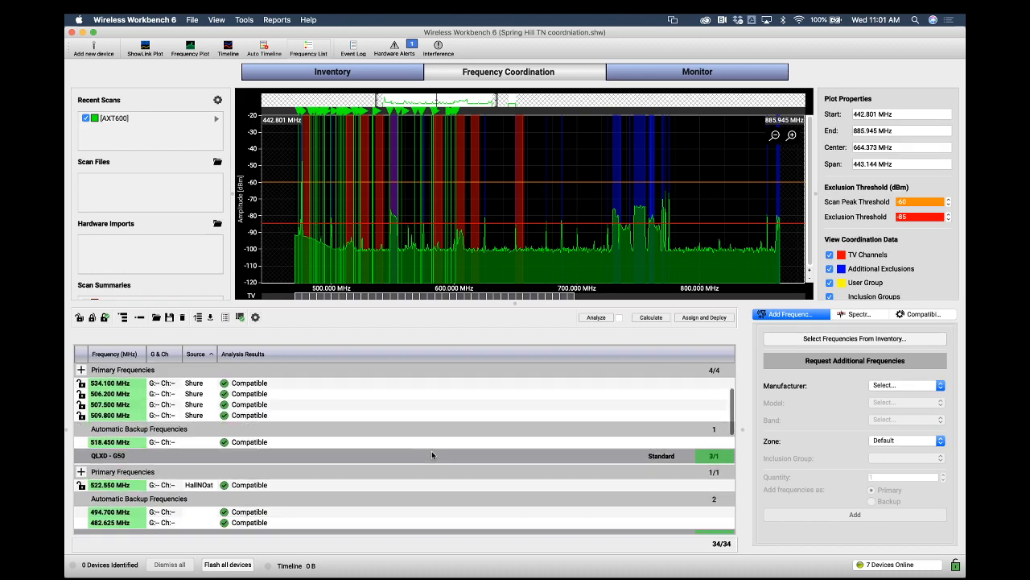
scroll(431, 455, up, 1)
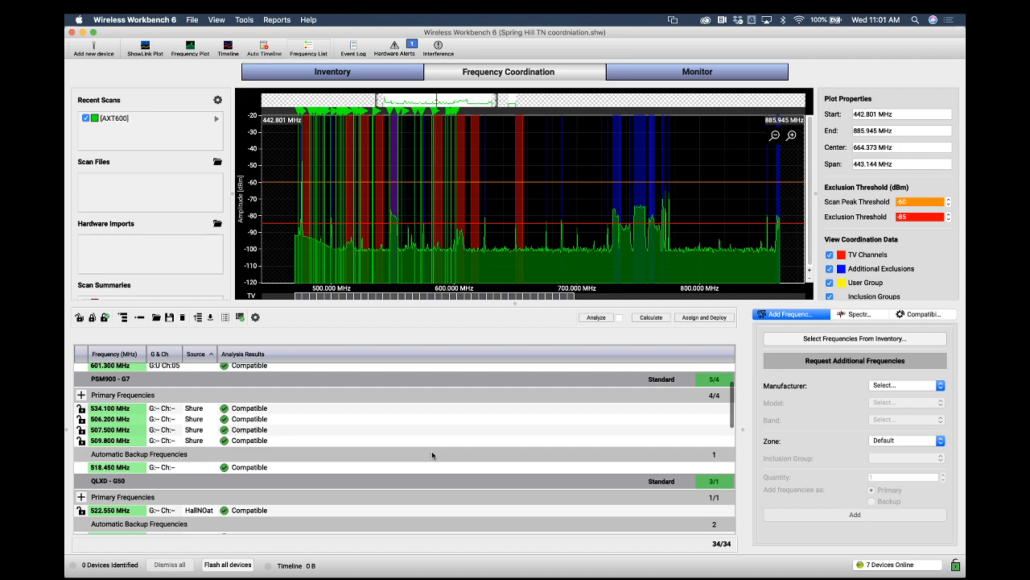
scroll(431, 455, down, 1)
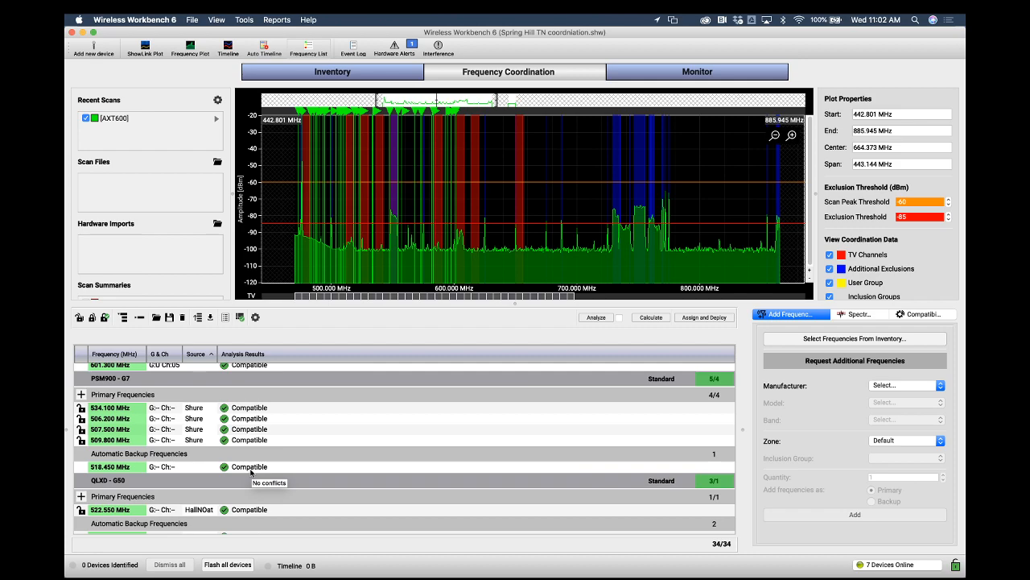
scroll(250, 472, down, 3)
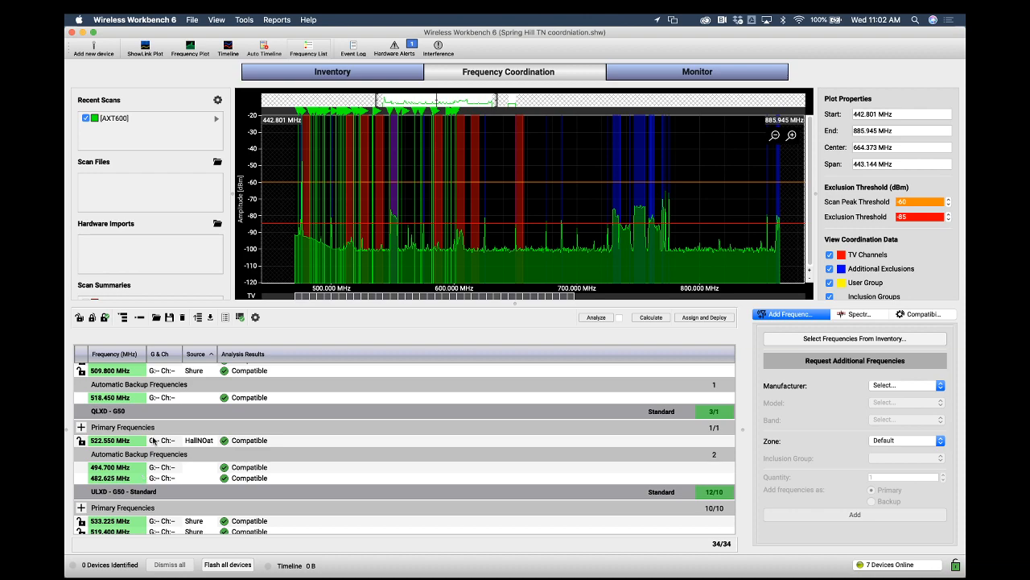
scroll(169, 489, down, 2)
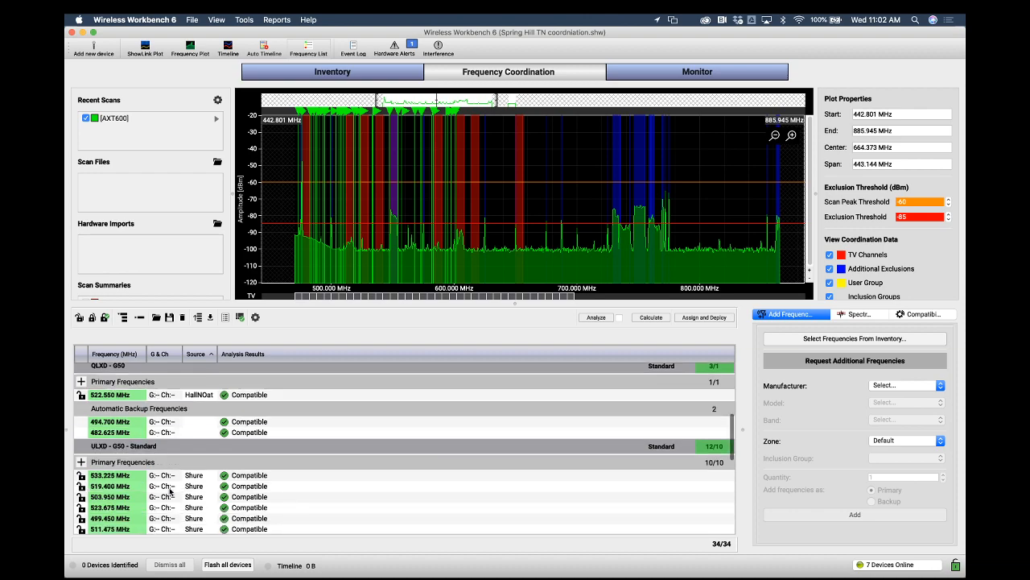
scroll(169, 491, down, 3)
scroll(169, 491, down, 3)
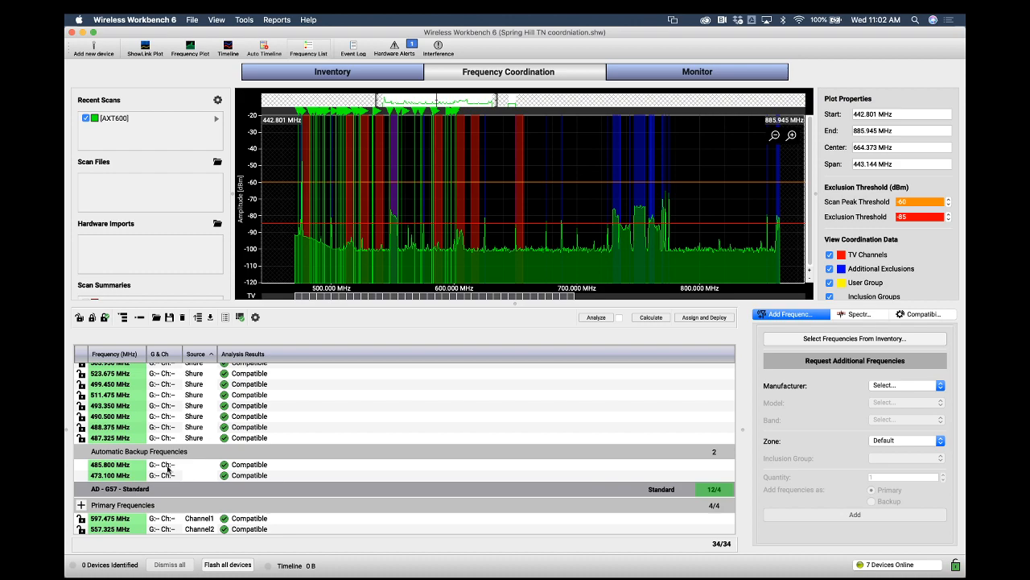
scroll(184, 494, down, 5)
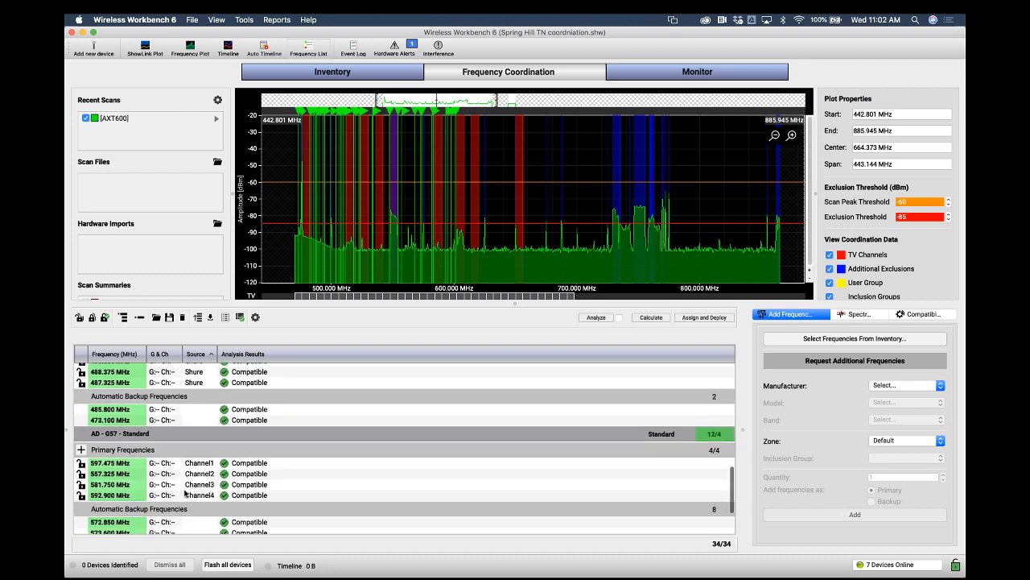
scroll(185, 494, down, 2)
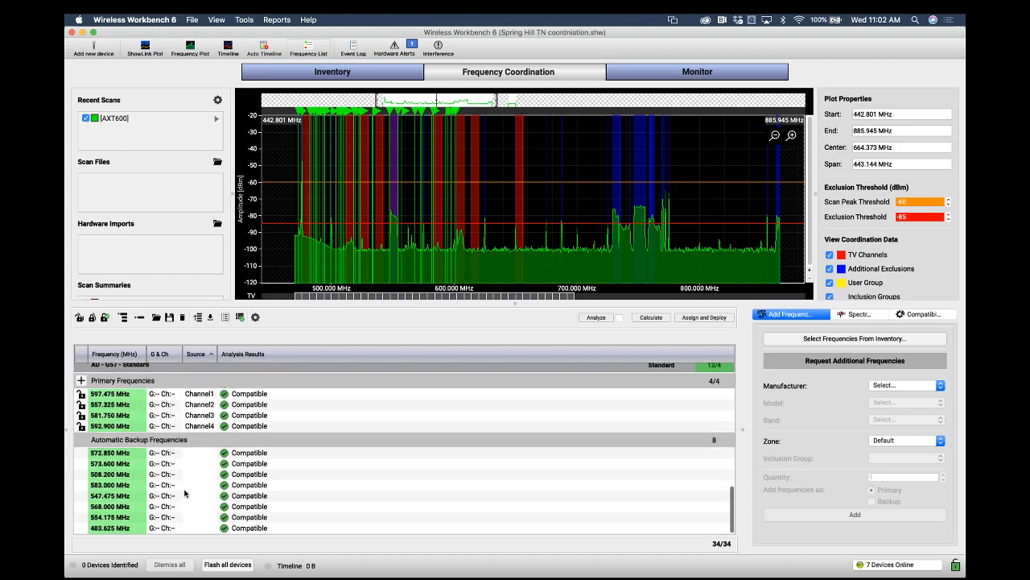
scroll(184, 494, up, 2)
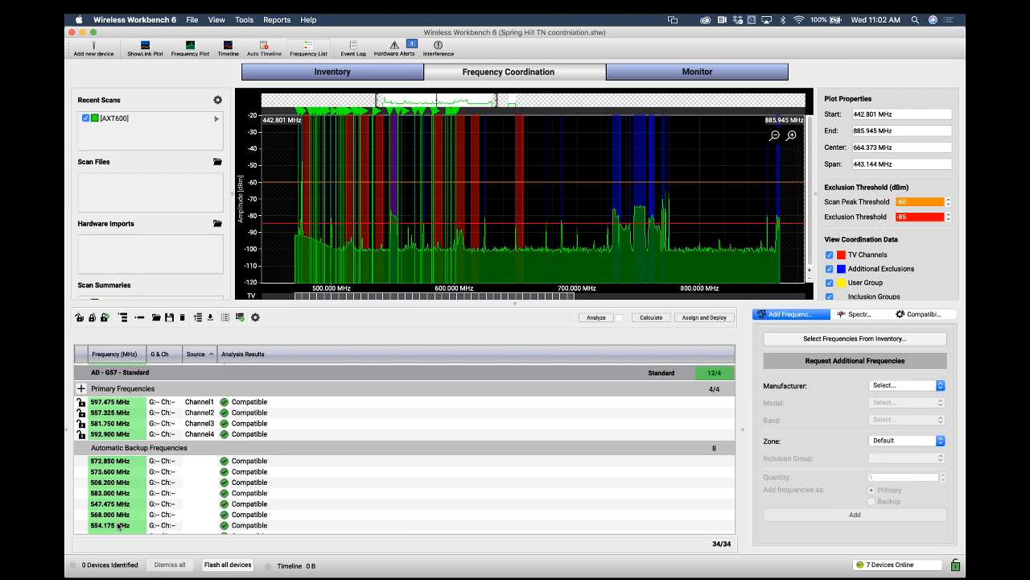
scroll(118, 525, up, 10)
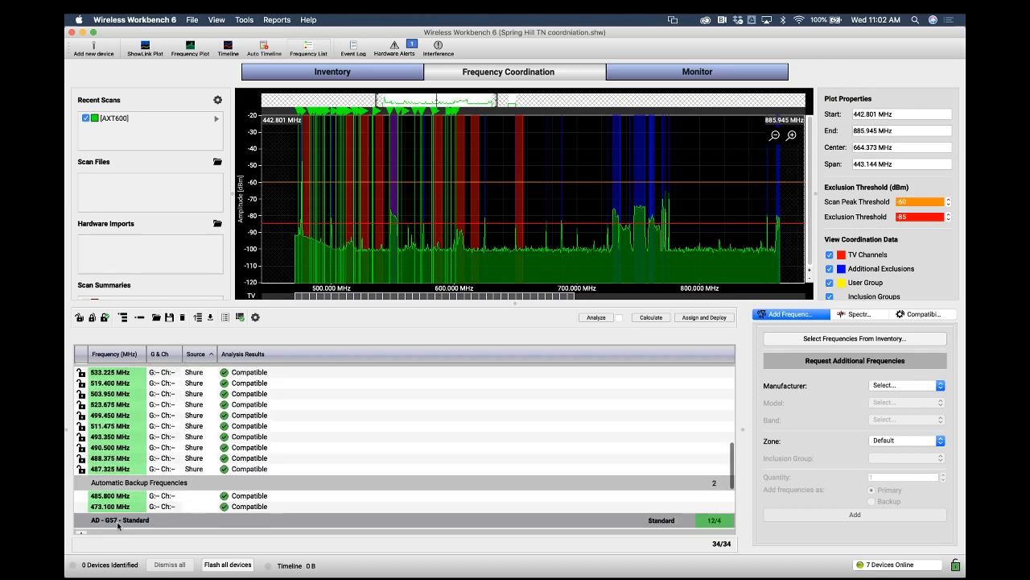
Generate a coordination report with active channels and backup frequencies, enlarge its window and scroll through it
scroll(119, 525, up, 10)
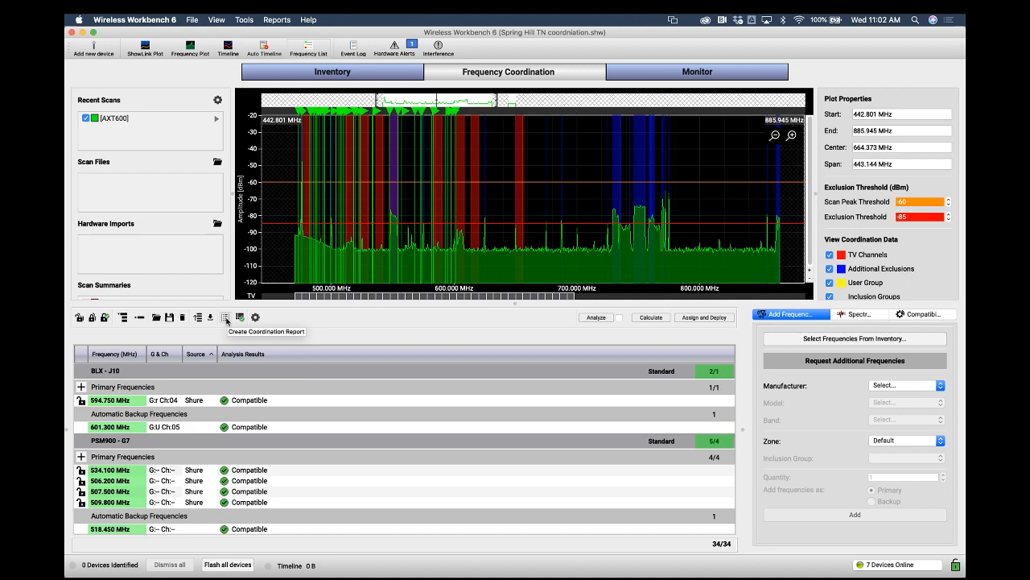
click(226, 318)
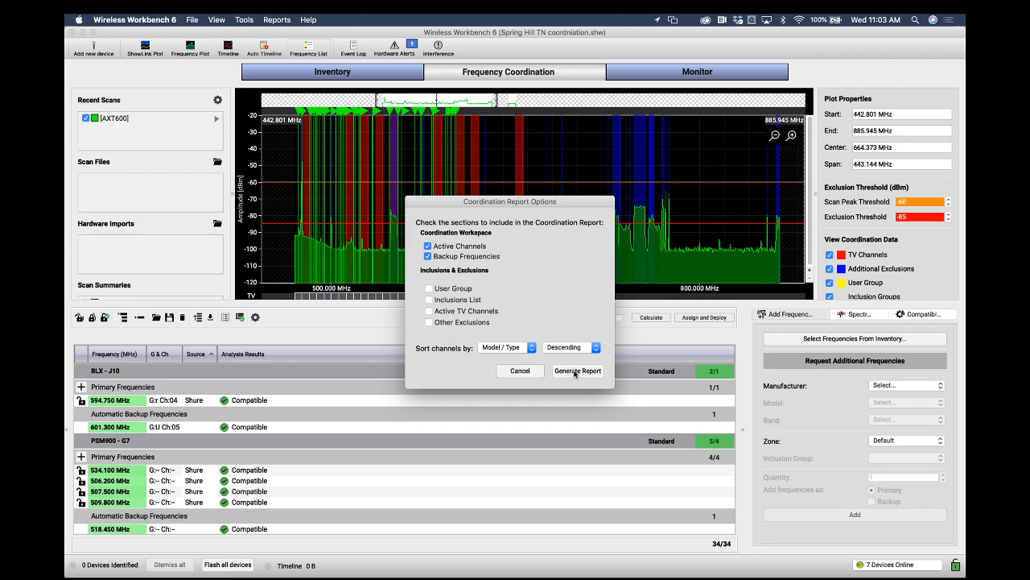
click(577, 371)
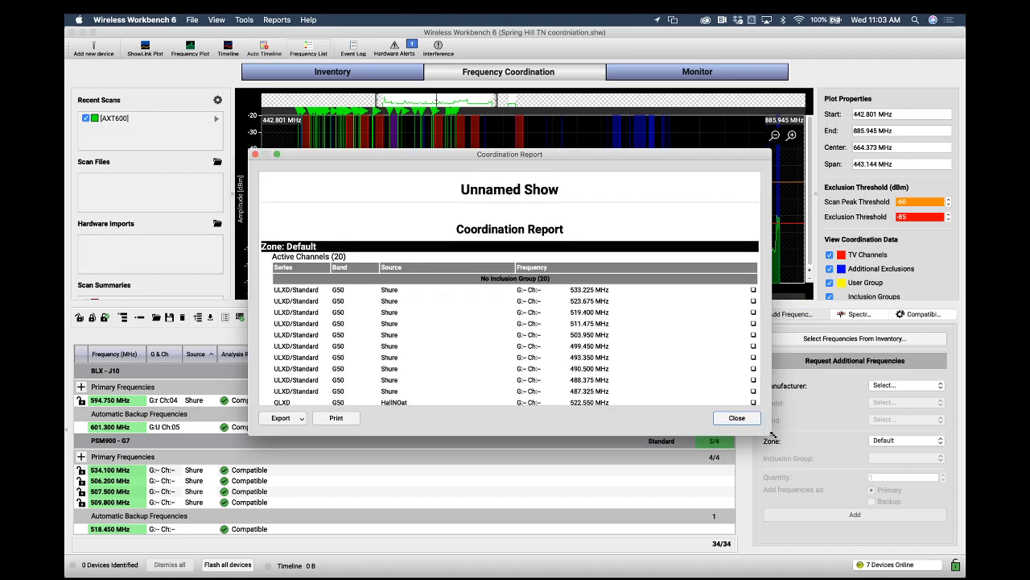
drag(770, 434, 804, 470)
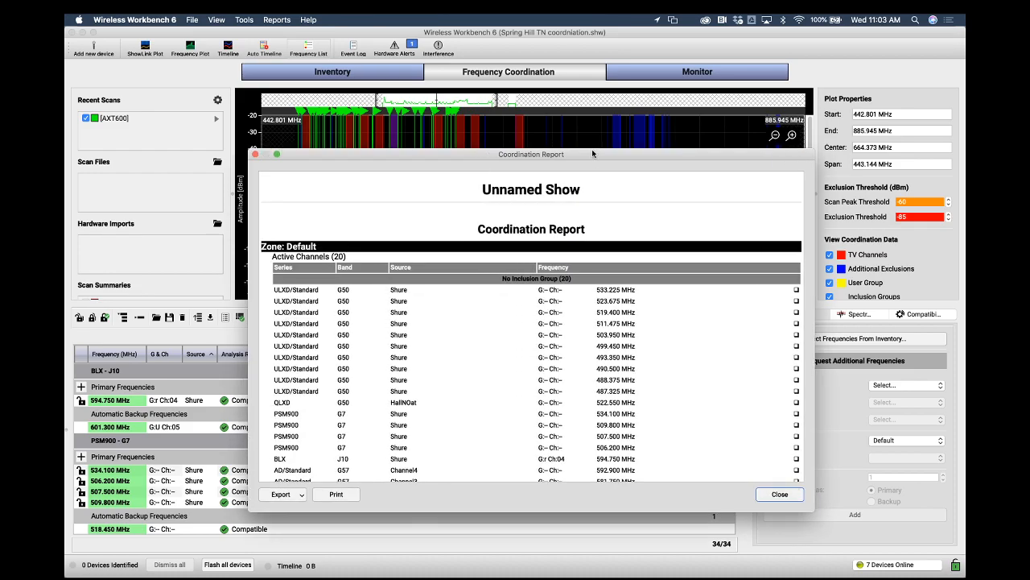
drag(595, 156, 549, 95)
scroll(535, 310, down, 3)
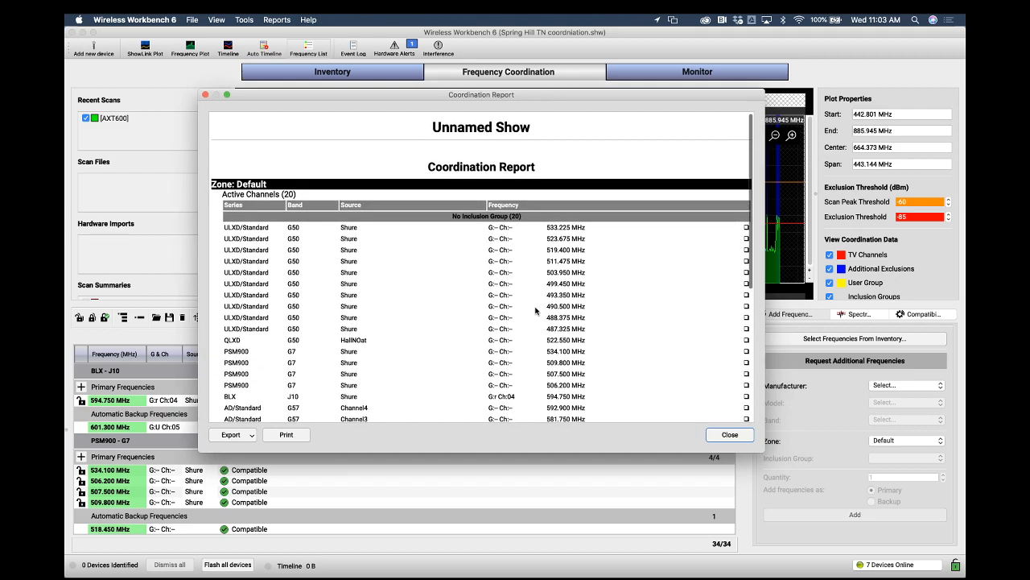
scroll(535, 309, down, 2)
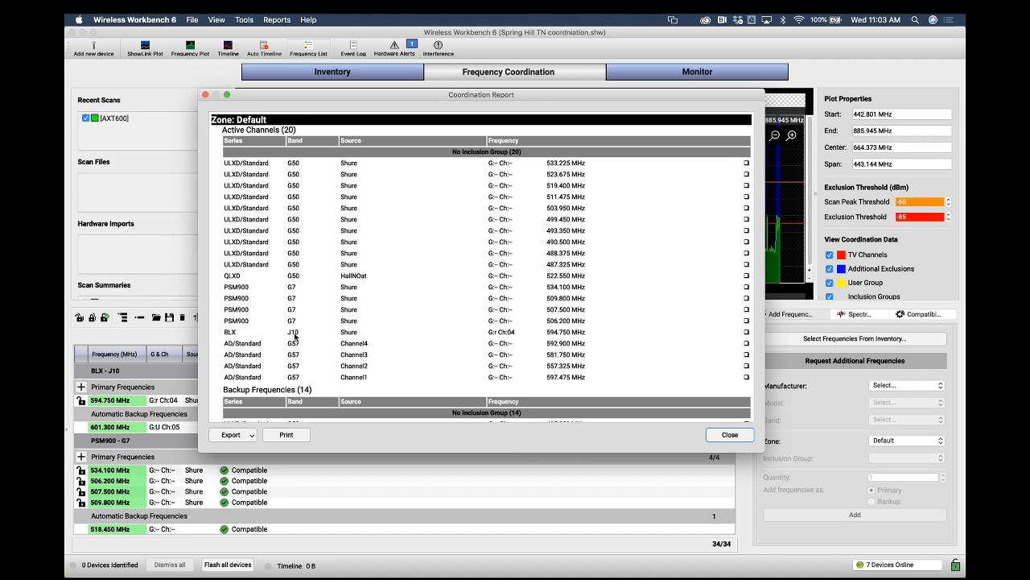
scroll(297, 350, down, 3)
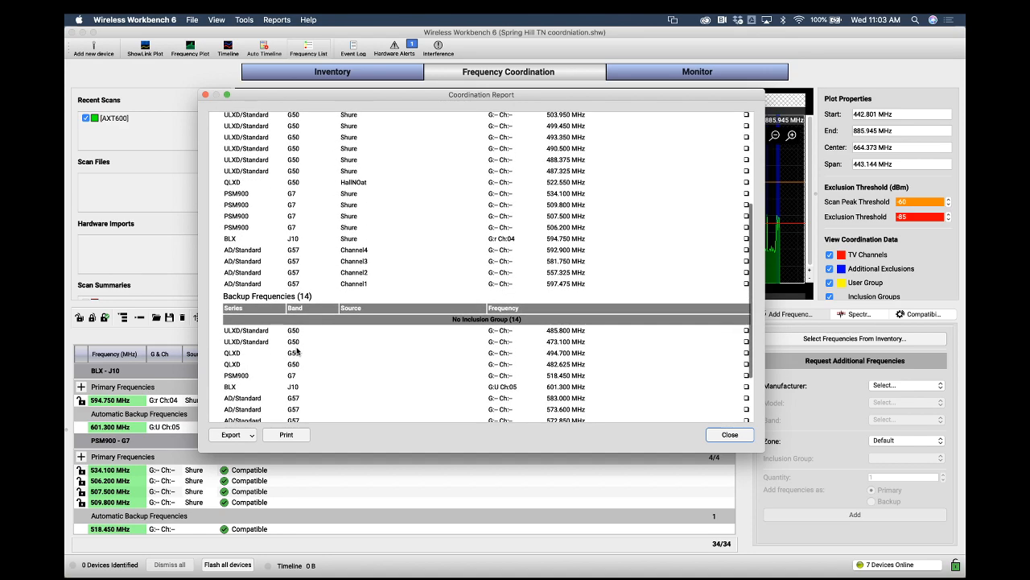
scroll(297, 350, down, 3)
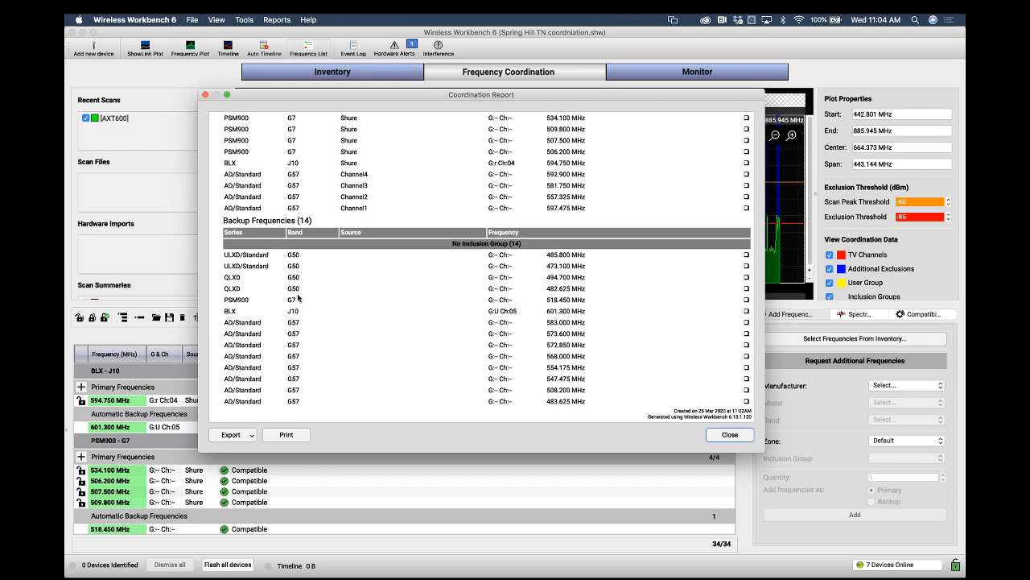
Try to export the coordination report as a PDF, then close the report window
click(245, 436)
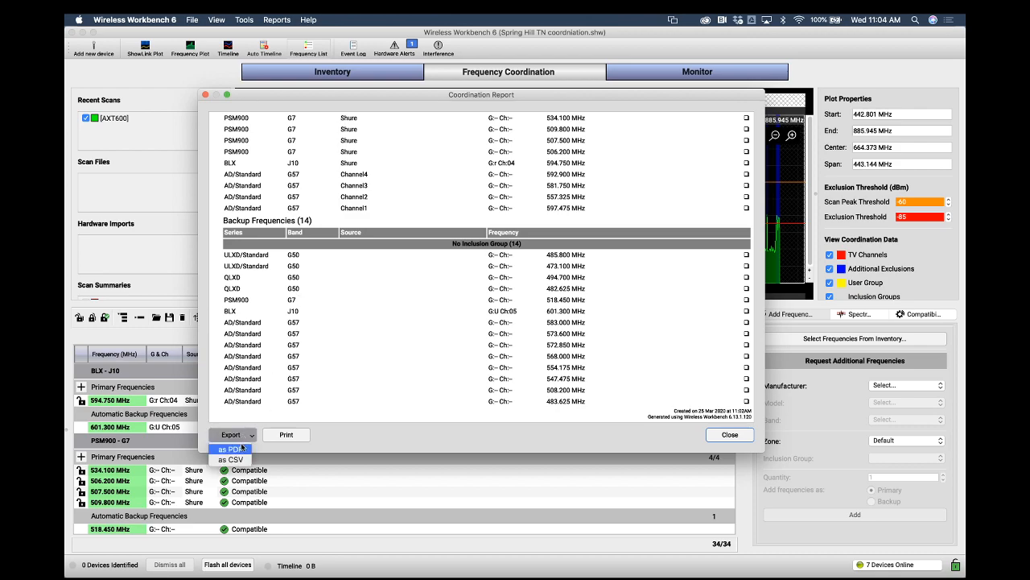
click(242, 449)
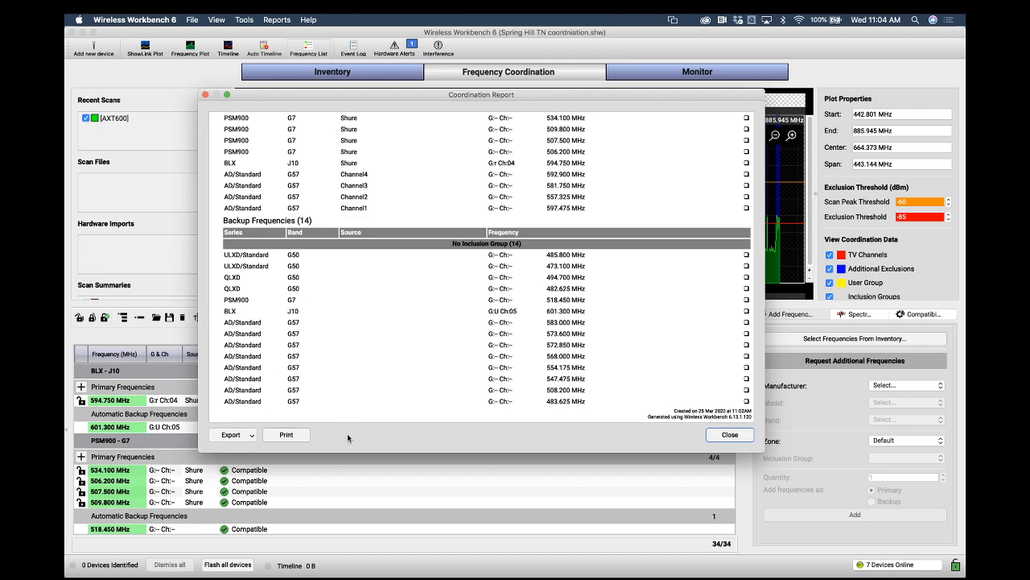
scroll(407, 349, up, 5)
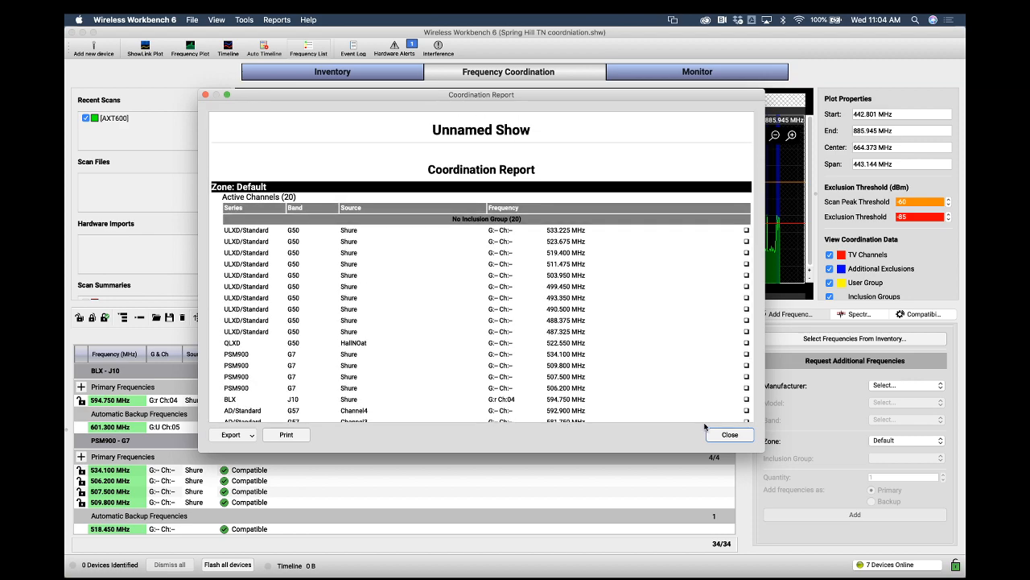
click(728, 436)
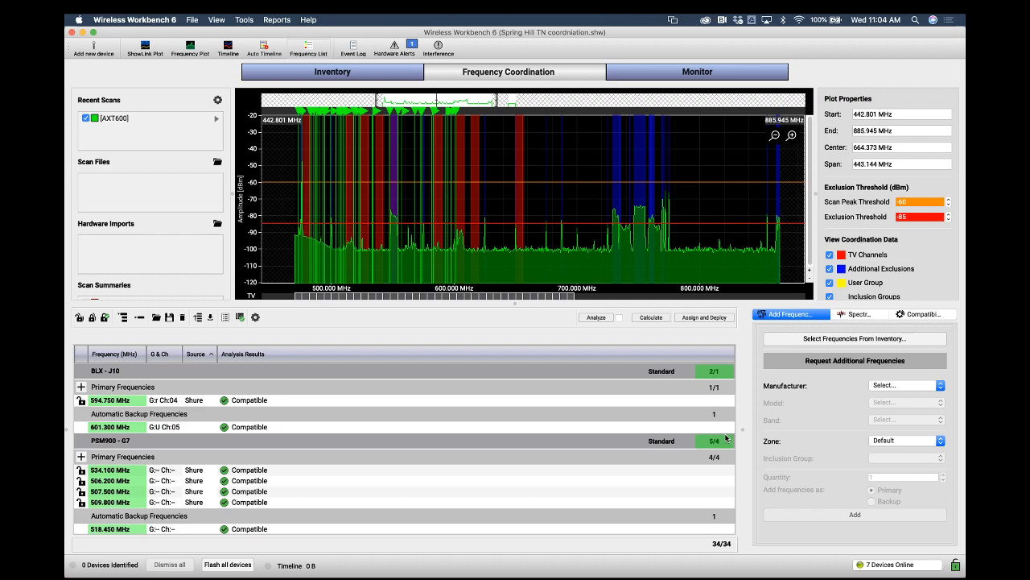
Deploy the coordinated frequency list to the inventory through Assign and Deploy, confirm, and close the dialog
click(378, 76)
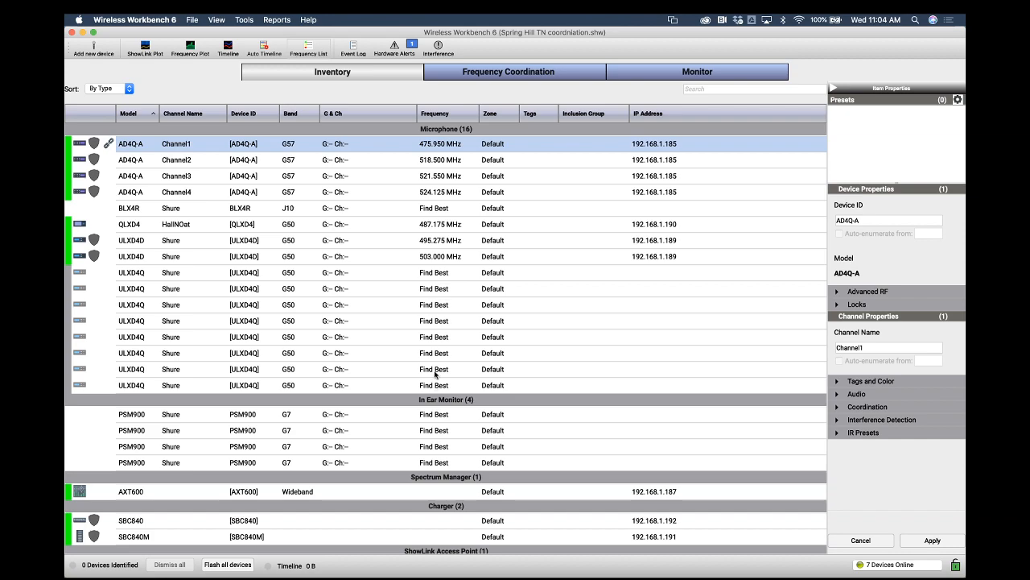
click(499, 73)
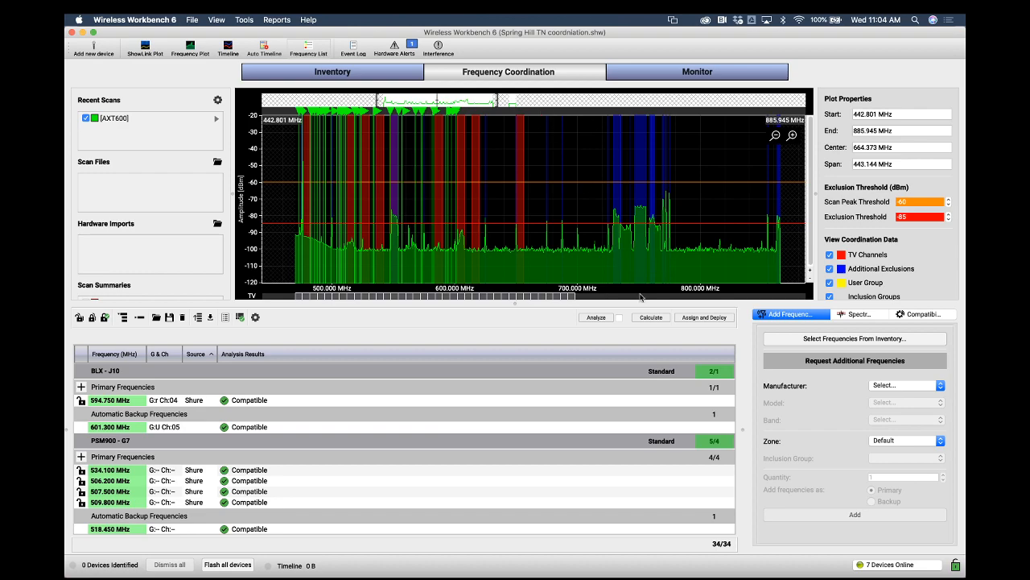
click(715, 320)
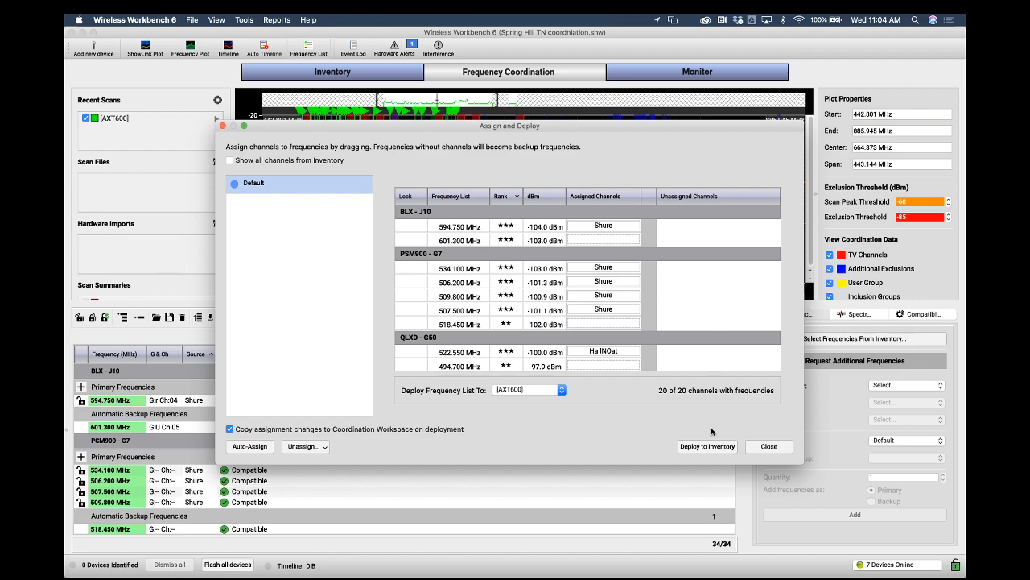
click(708, 447)
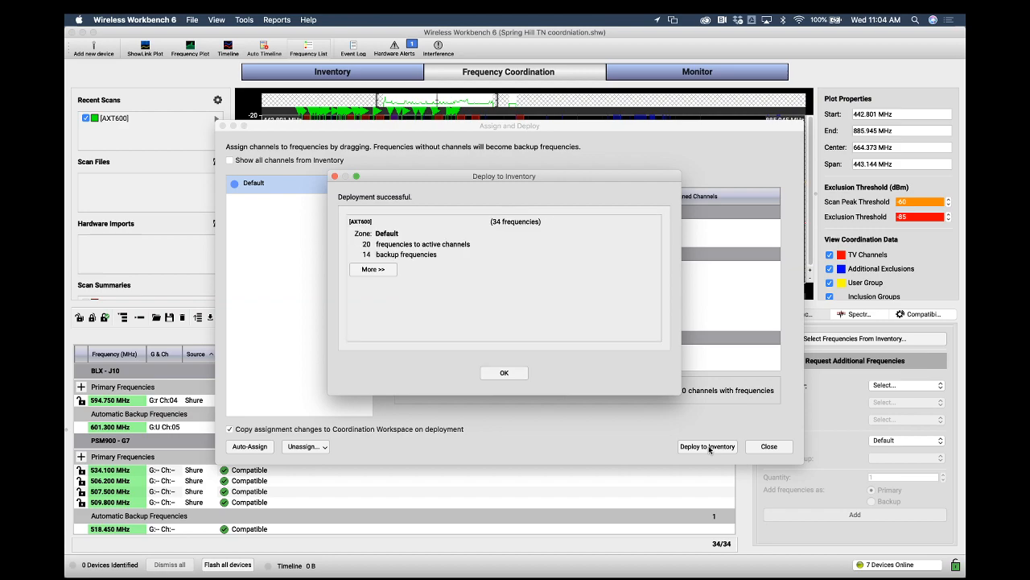
click(505, 375)
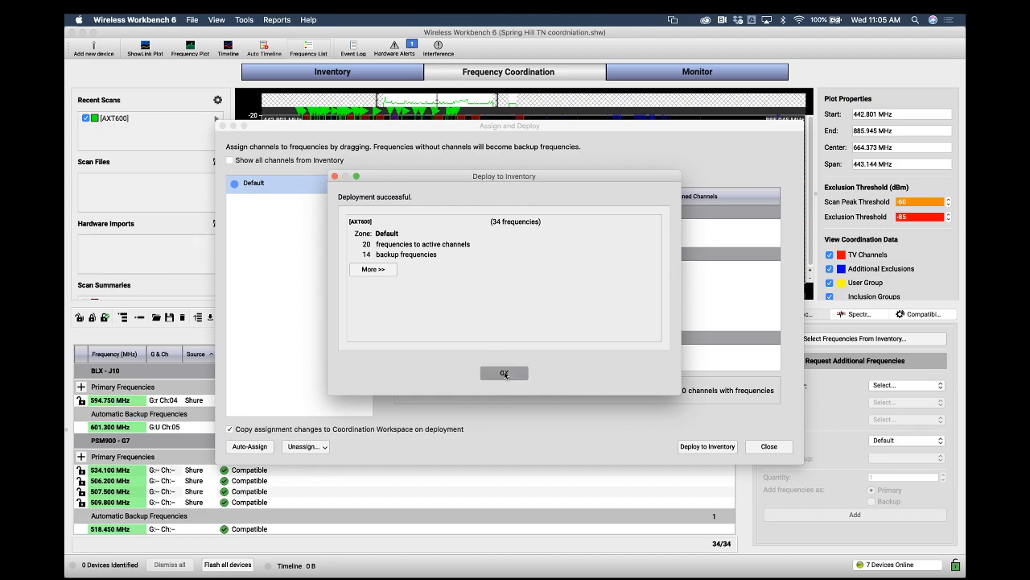
click(770, 446)
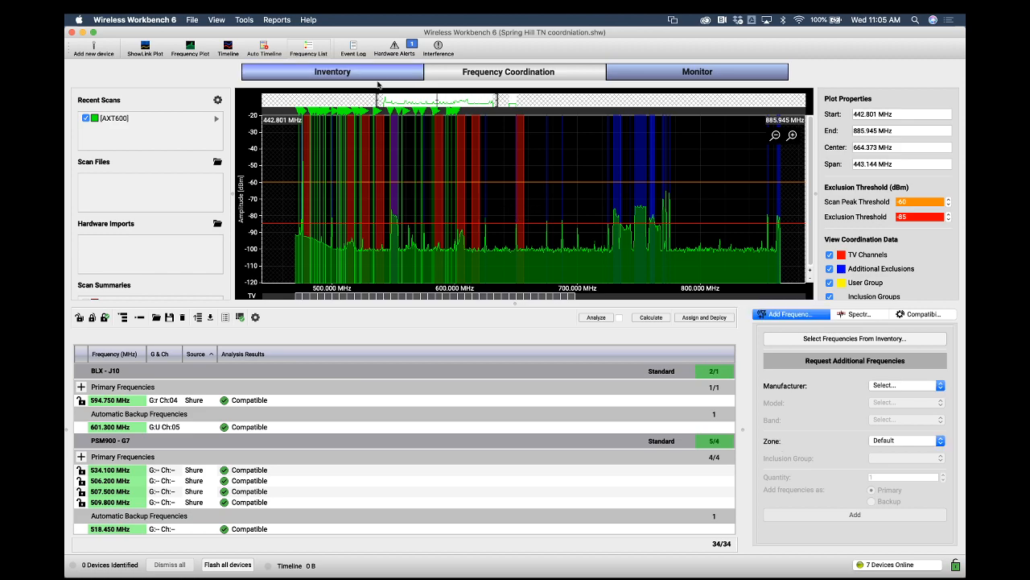
Check the deployed frequencies in the inventory, then return to frequency coordination
click(375, 74)
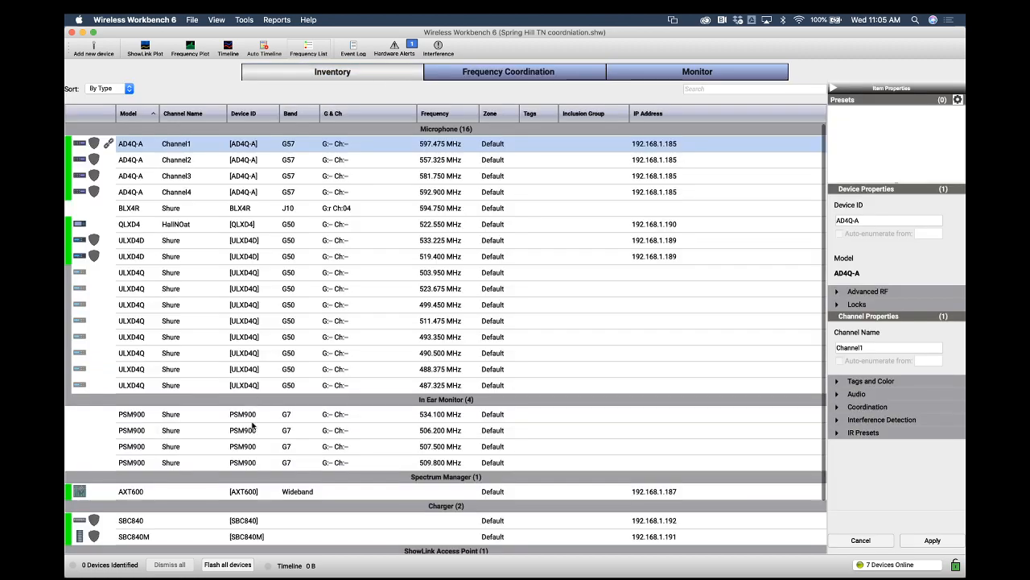
click(431, 160)
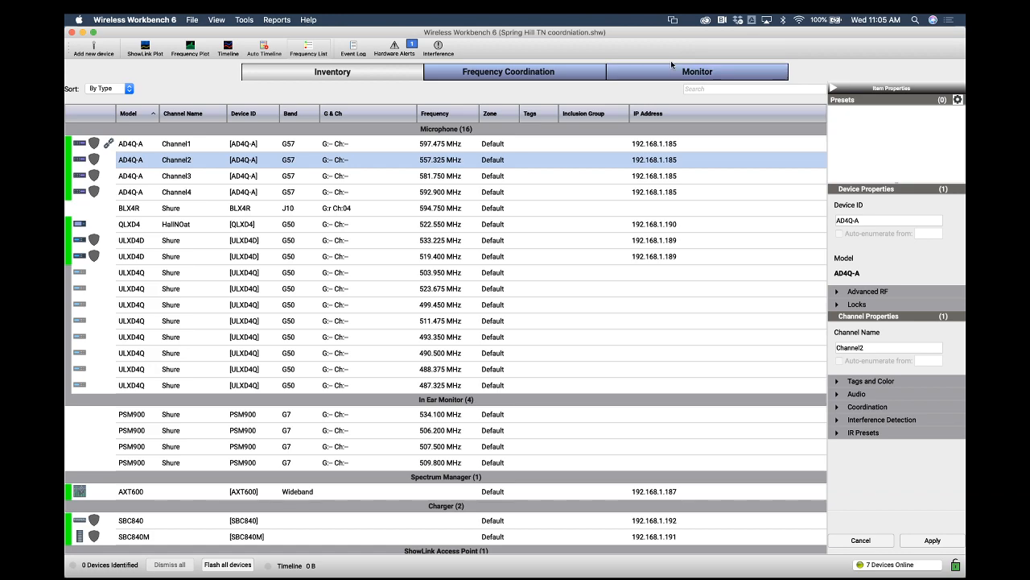
click(528, 71)
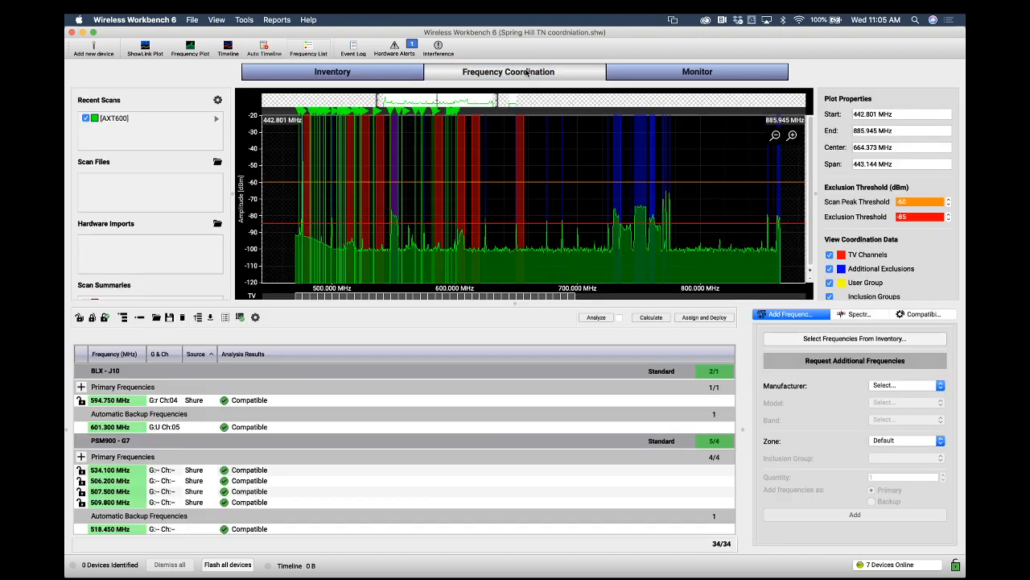
Generate the coordination report again and export it as a PDF named Spring Hill TN 37174 Coordination Duthus
click(224, 317)
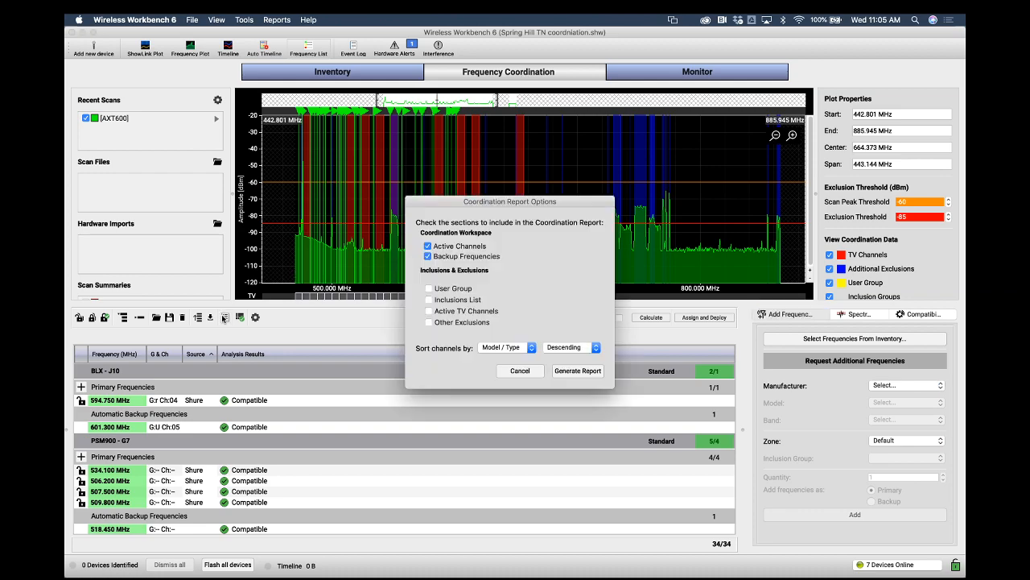
click(570, 370)
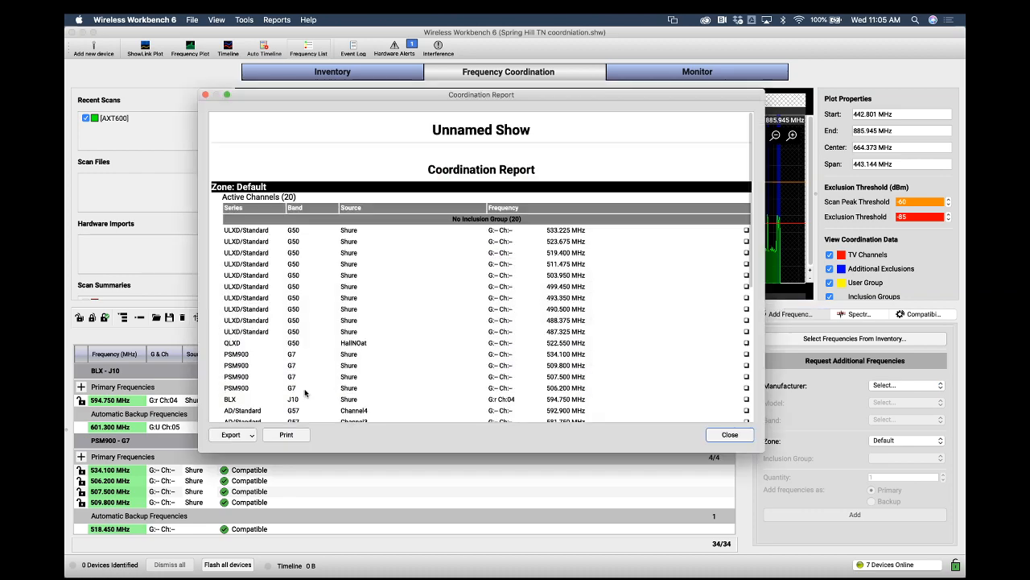
click(244, 436)
click(237, 451)
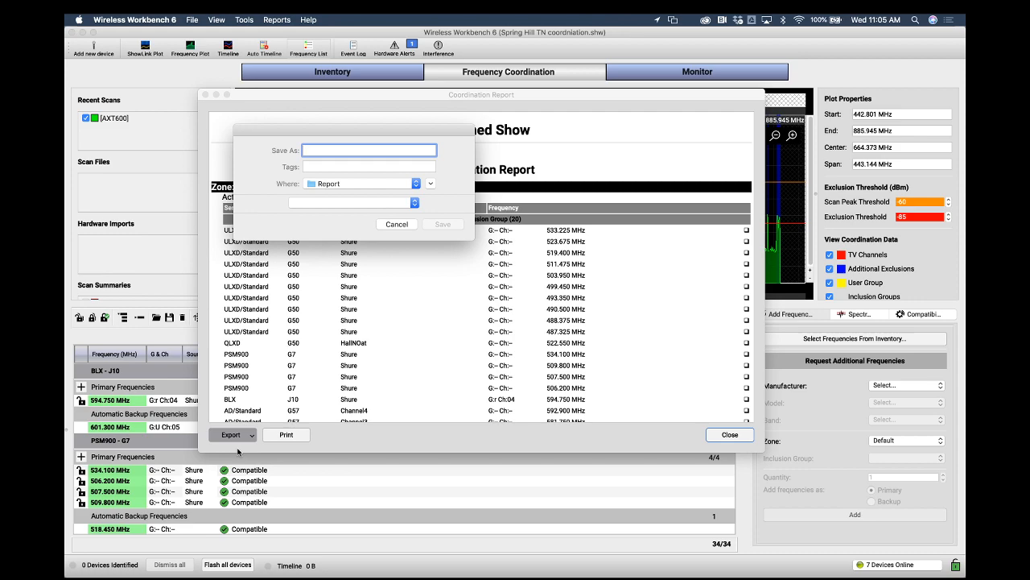
text(Spr)
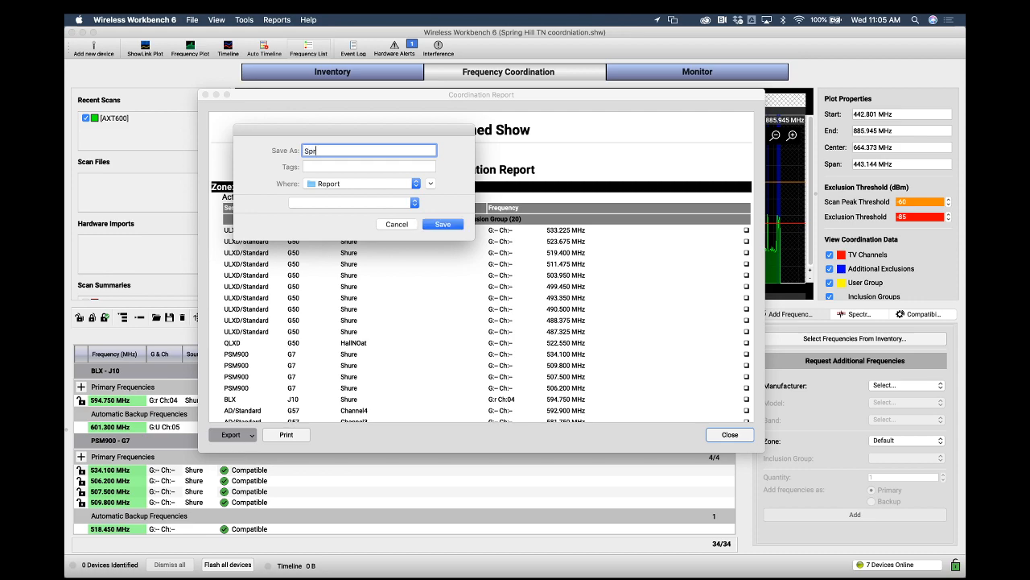
text(ing Hill TN 37174 Coordination Duthu)
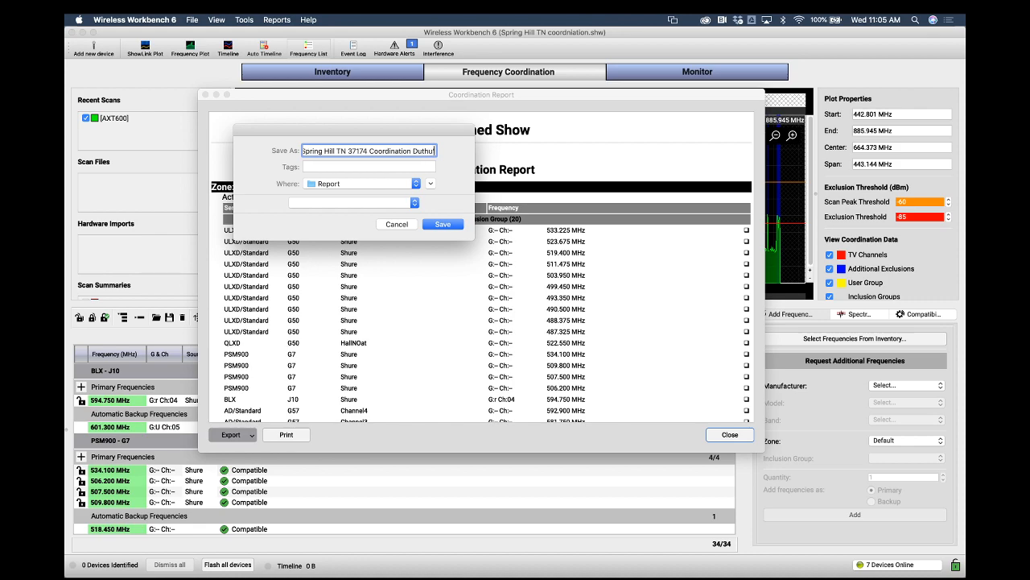
text(s)
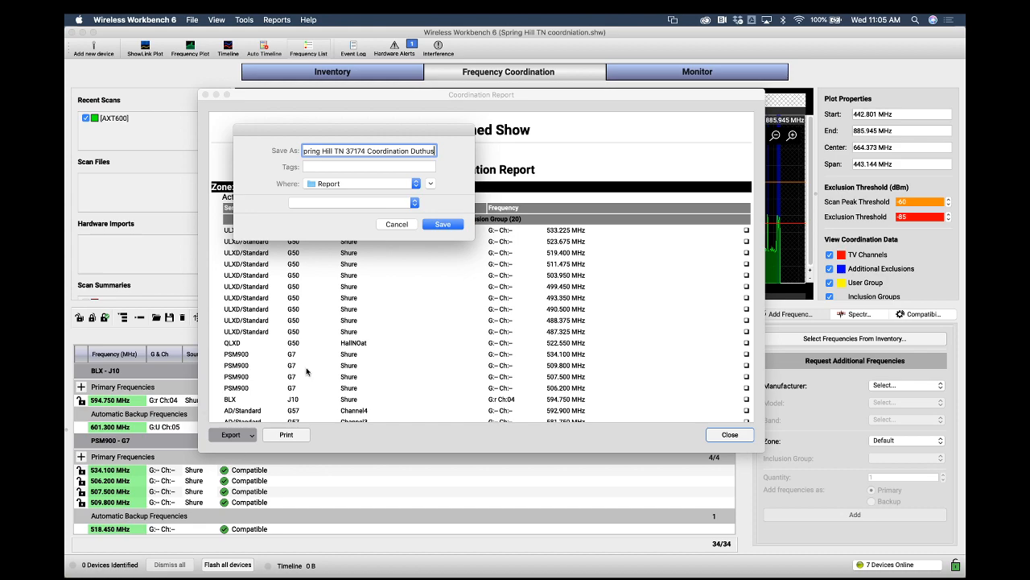
click(416, 183)
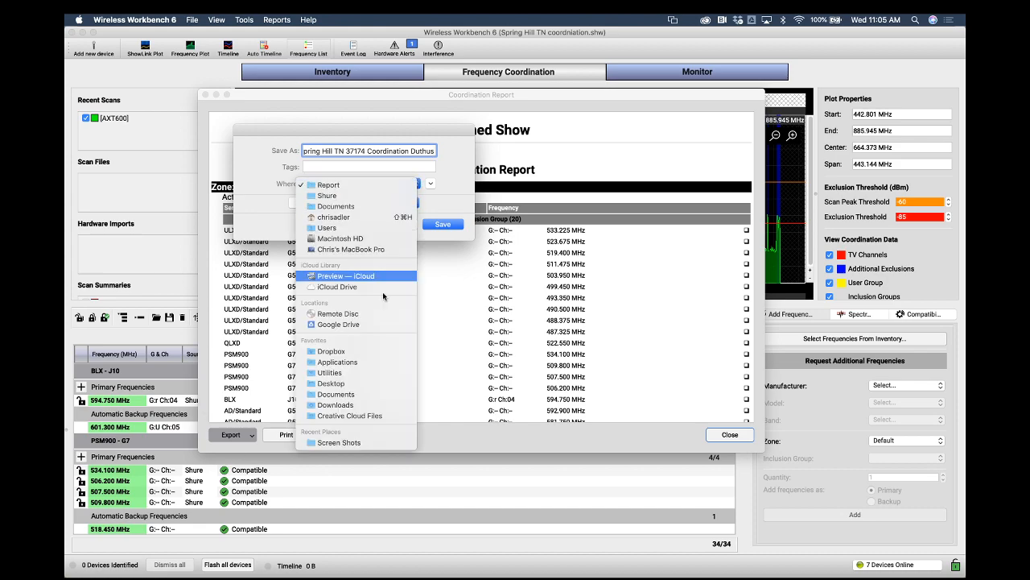
click(363, 383)
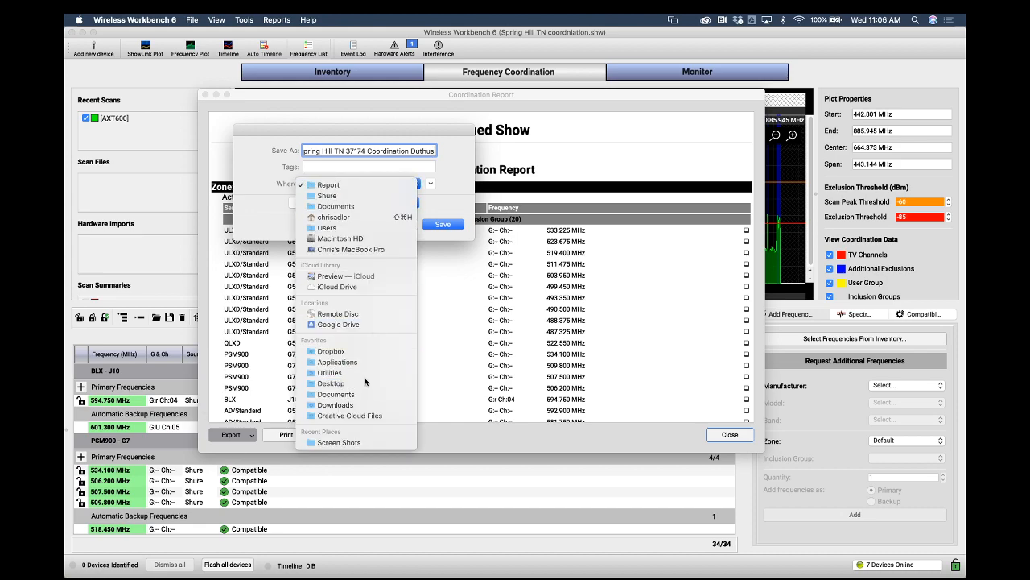
click(451, 224)
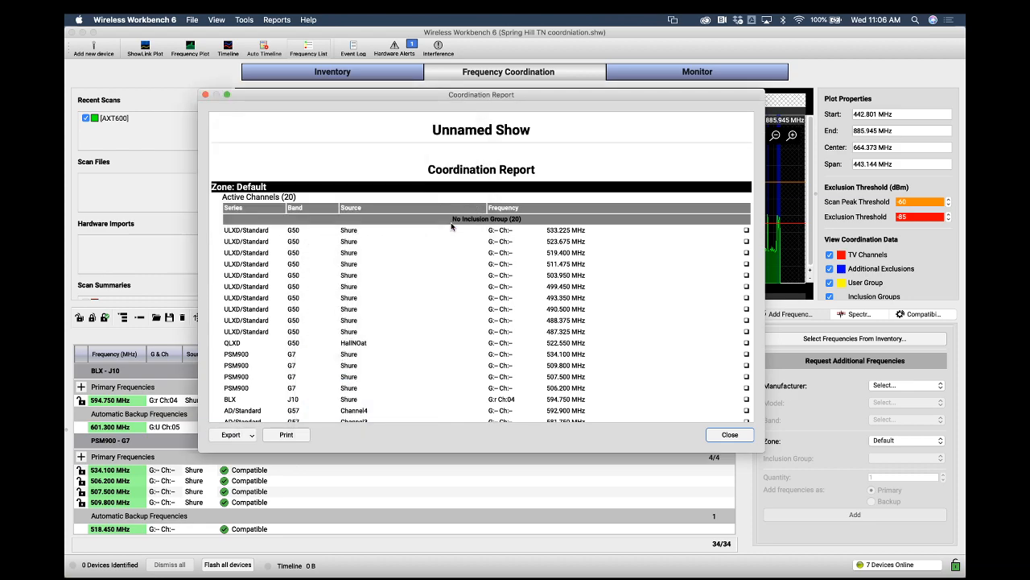
Scroll through the coordination report and close its window
scroll(602, 314, down, 6)
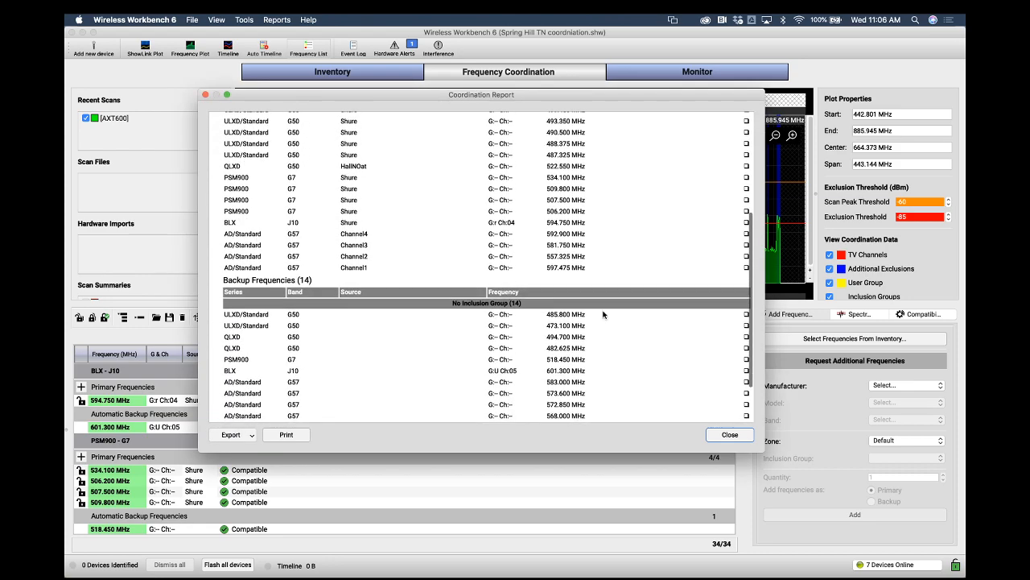
scroll(603, 314, down, 2)
scroll(603, 314, up, 7)
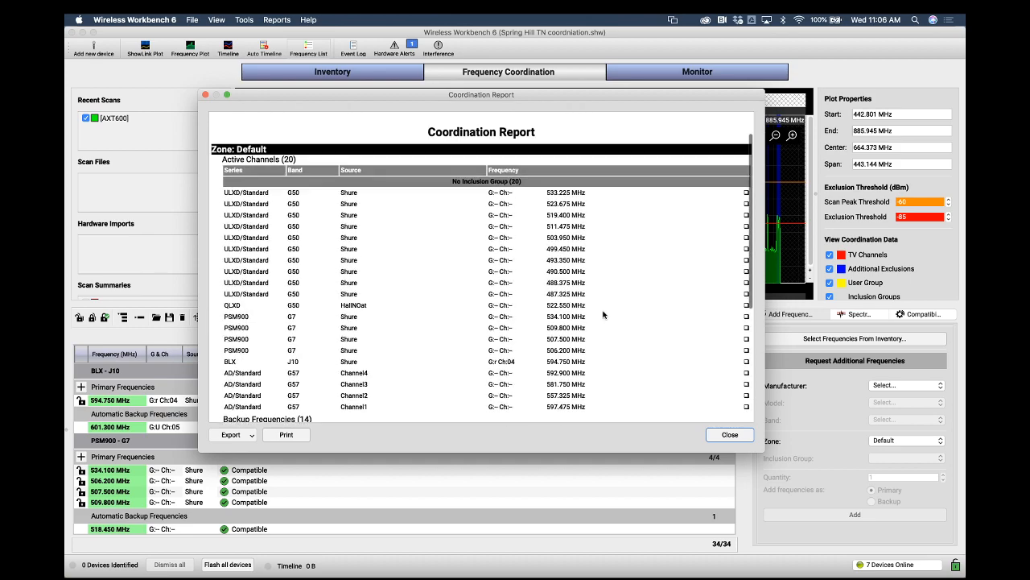
scroll(603, 314, up, 2)
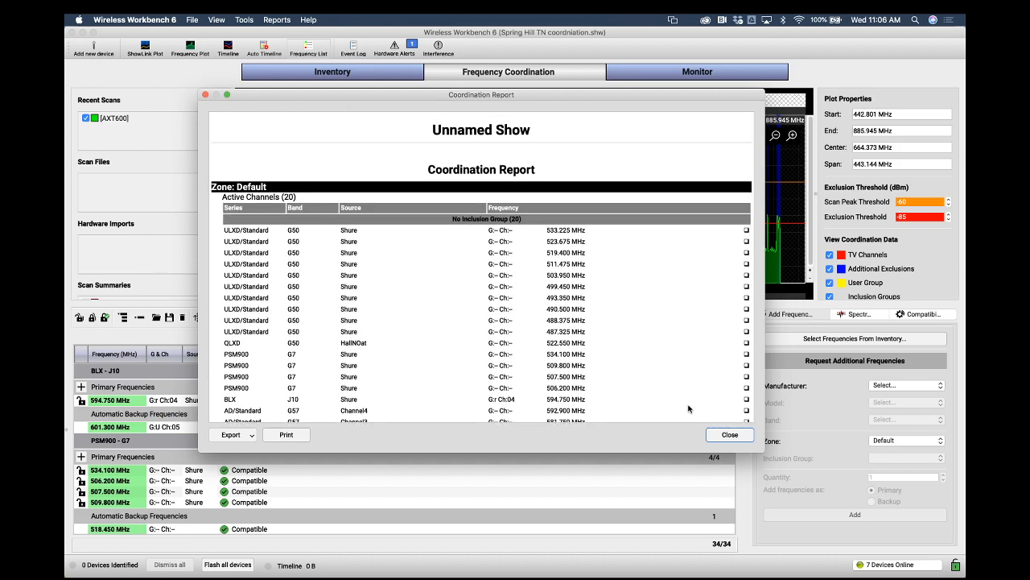
click(712, 435)
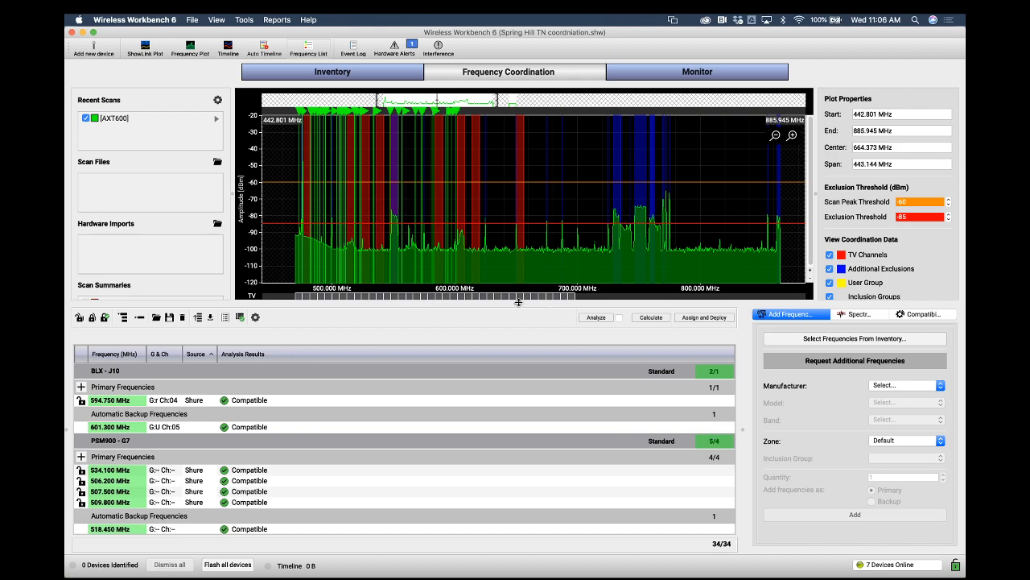
Enlarge the spectrum plot area above the frequency list
drag(519, 321, 516, 336)
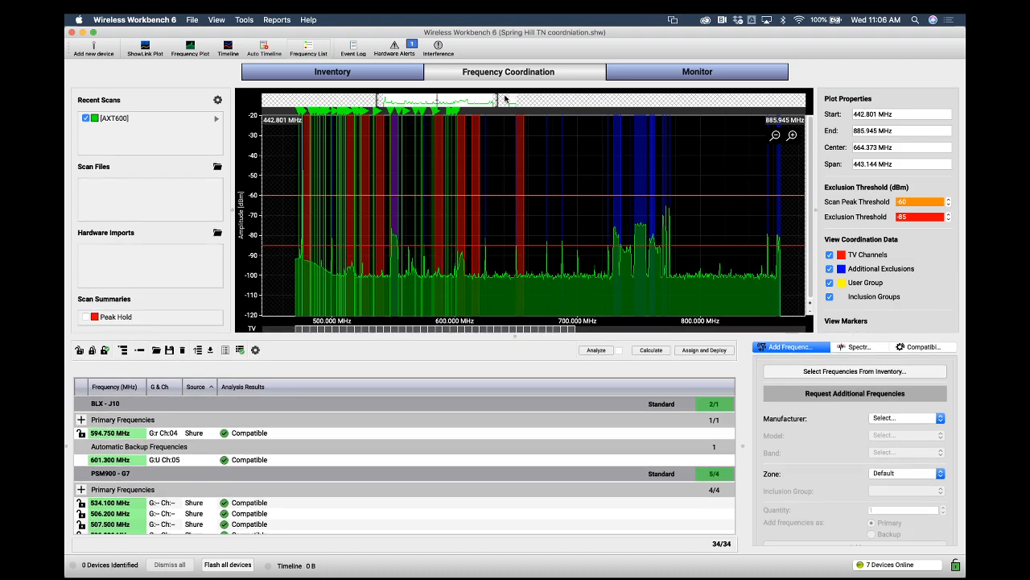
Toggle the TV channel and additional exclusion overlays on the zoomed spectrum plot and review the frequency list
drag(497, 99, 419, 106)
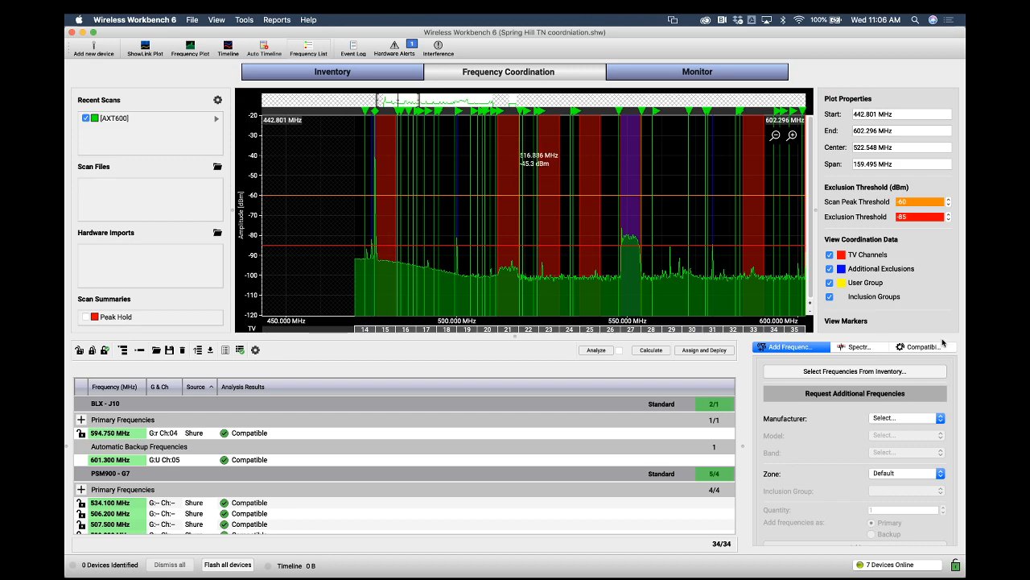
click(859, 347)
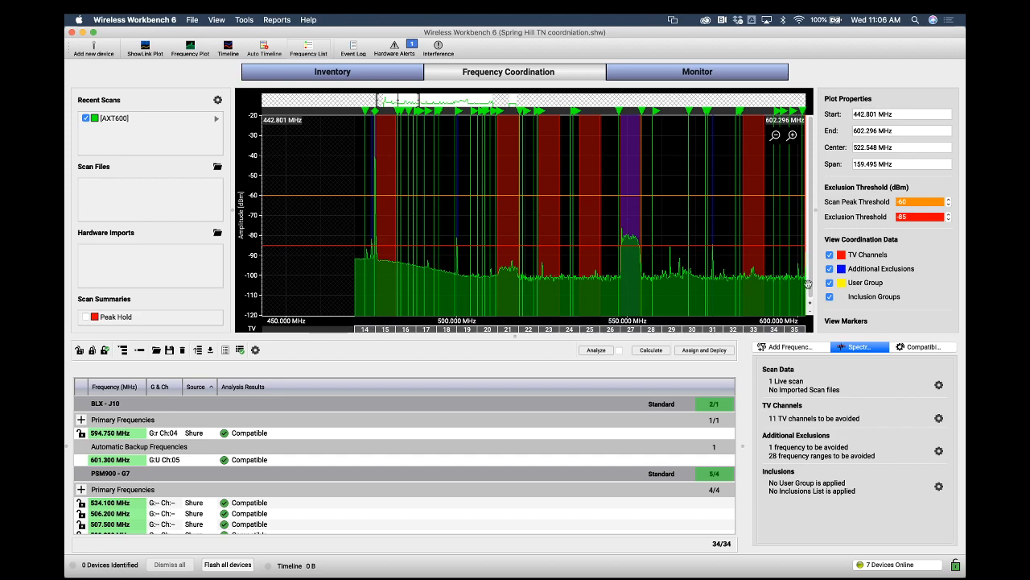
click(831, 255)
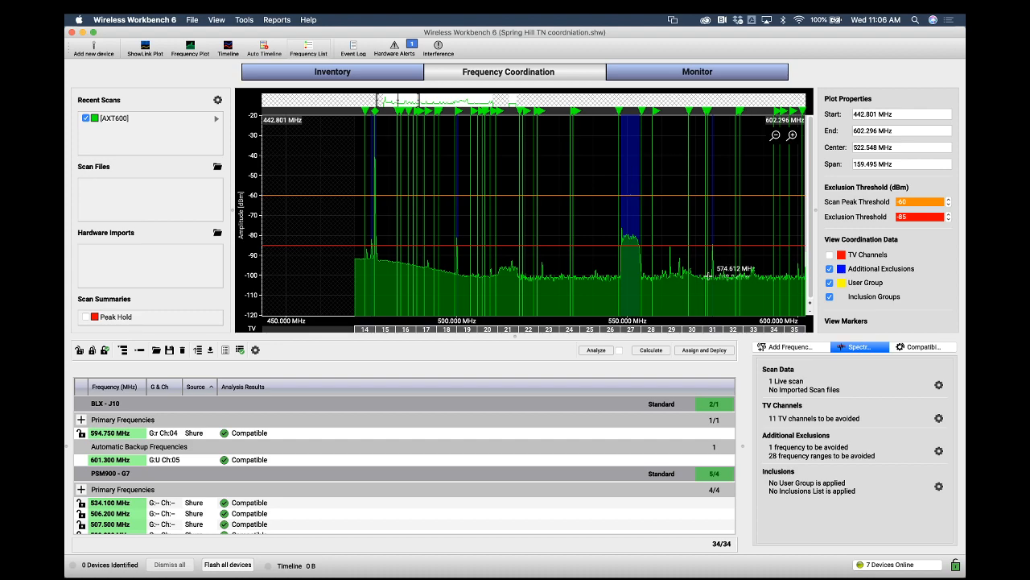
click(830, 269)
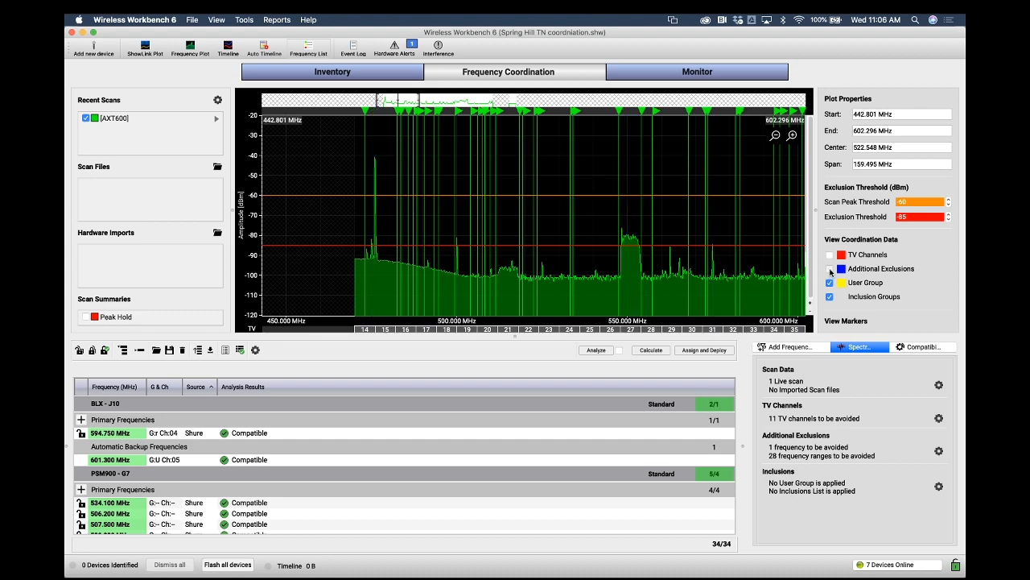
click(830, 270)
click(830, 270)
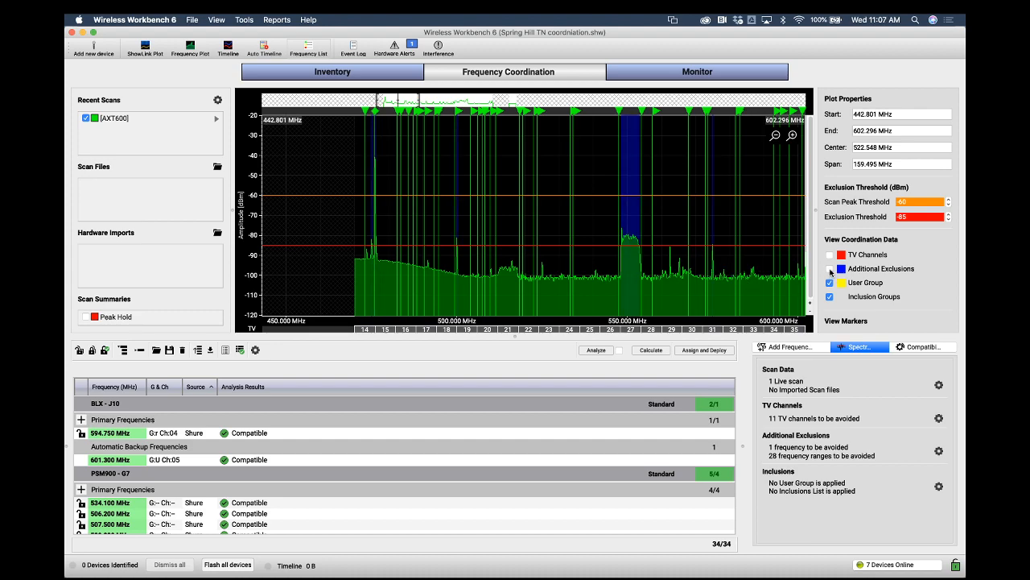
click(830, 269)
click(830, 270)
click(830, 270)
click(830, 255)
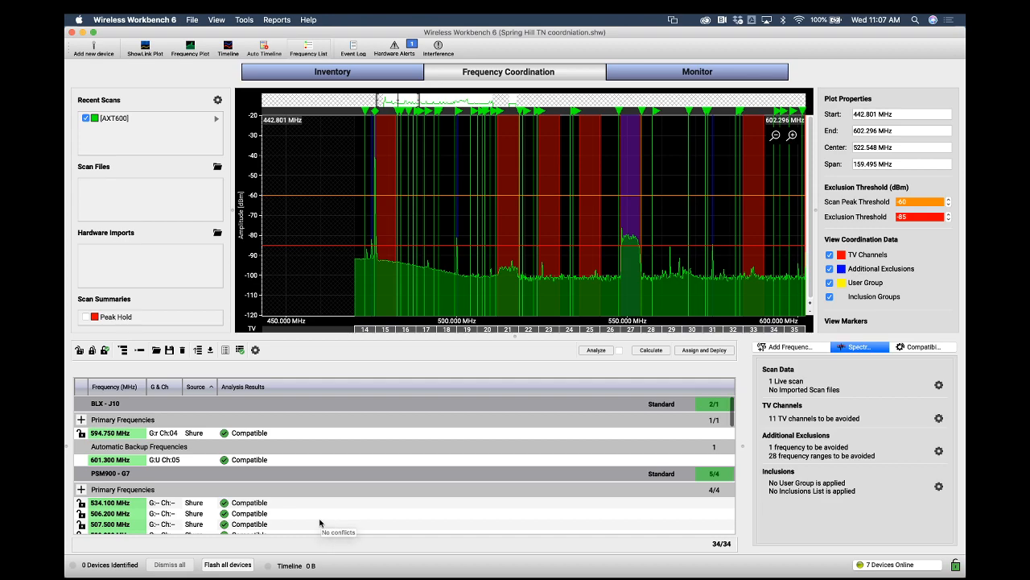
scroll(320, 523, down, 5)
scroll(319, 523, down, 1)
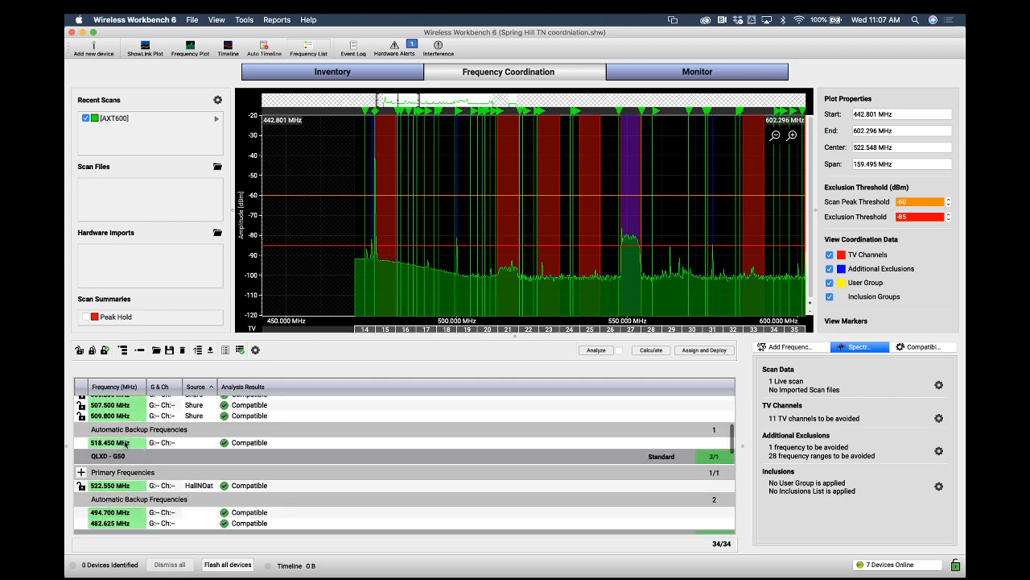
scroll(122, 510, down, 1)
scroll(122, 510, down, 1)
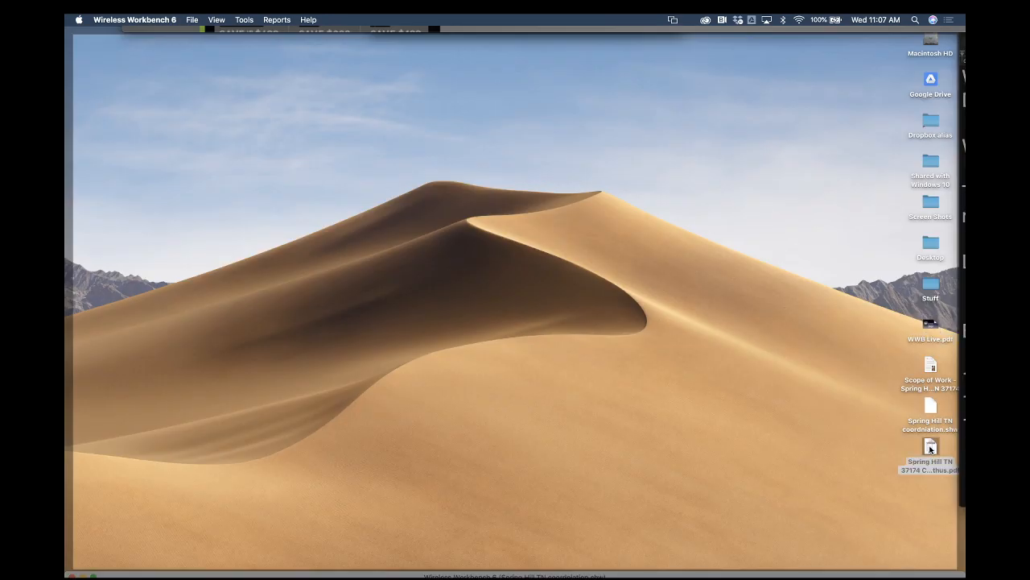
Open the exported Spring Hill TN 37174 Coordination Duthus PDF from the desktop, read through its pages and close it
click(930, 447)
double_click(931, 447)
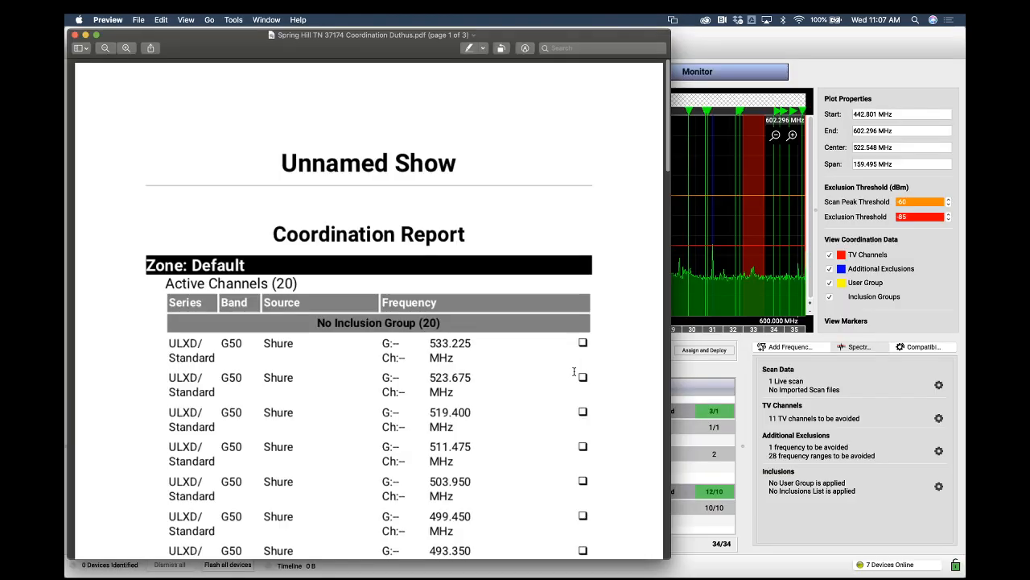
scroll(574, 371, down, 15)
scroll(574, 371, down, 8)
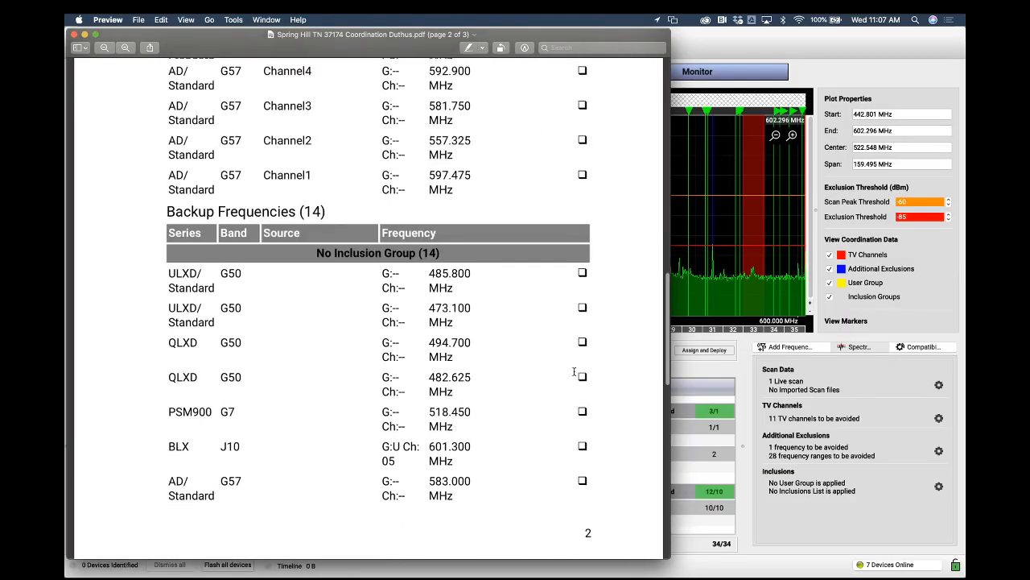
scroll(573, 371, down, 6)
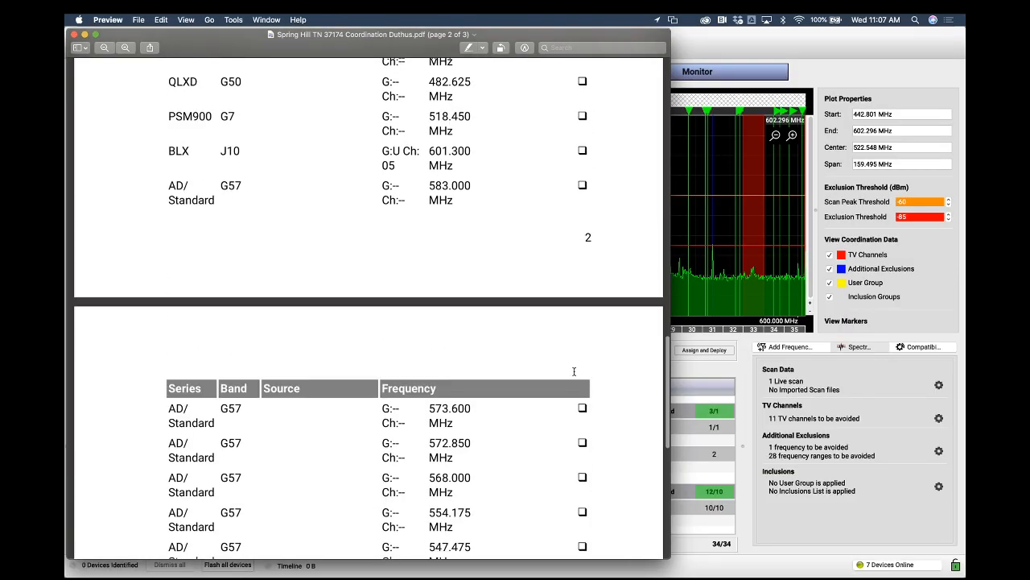
scroll(573, 371, down, 7)
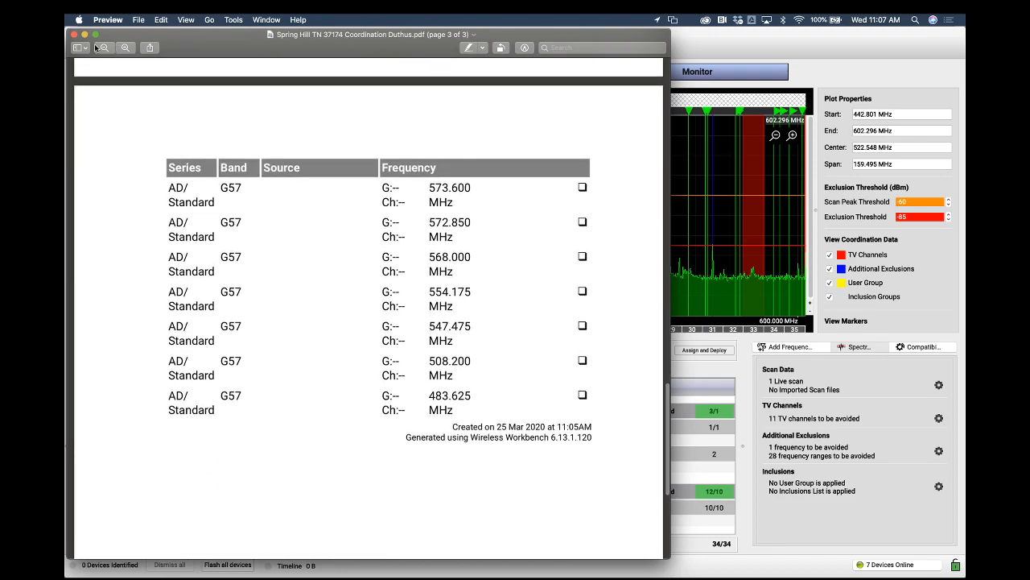
click(74, 35)
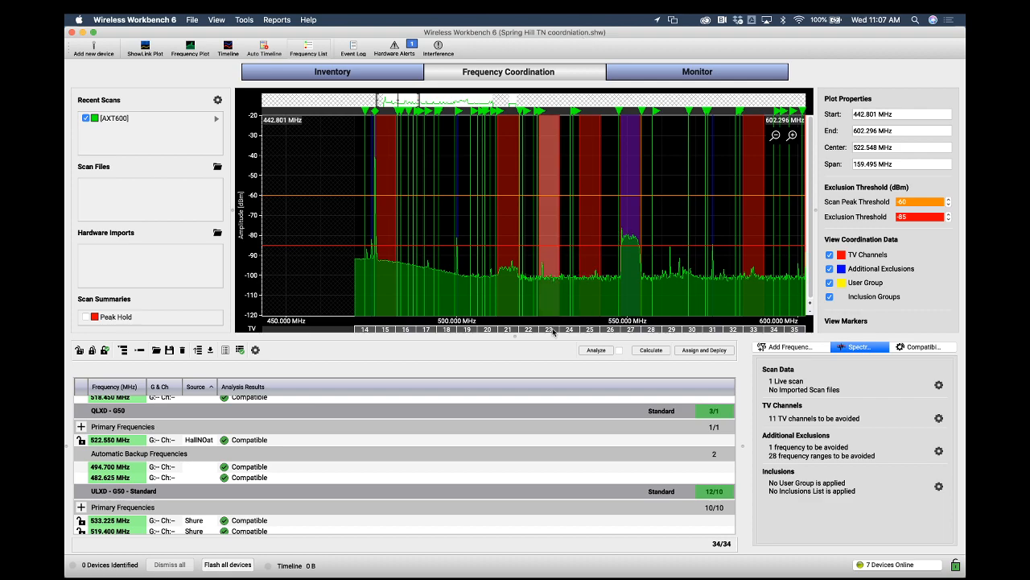
Stop excluding TV channels 23, 25 and 21 from coordination
mouse_move(553, 331)
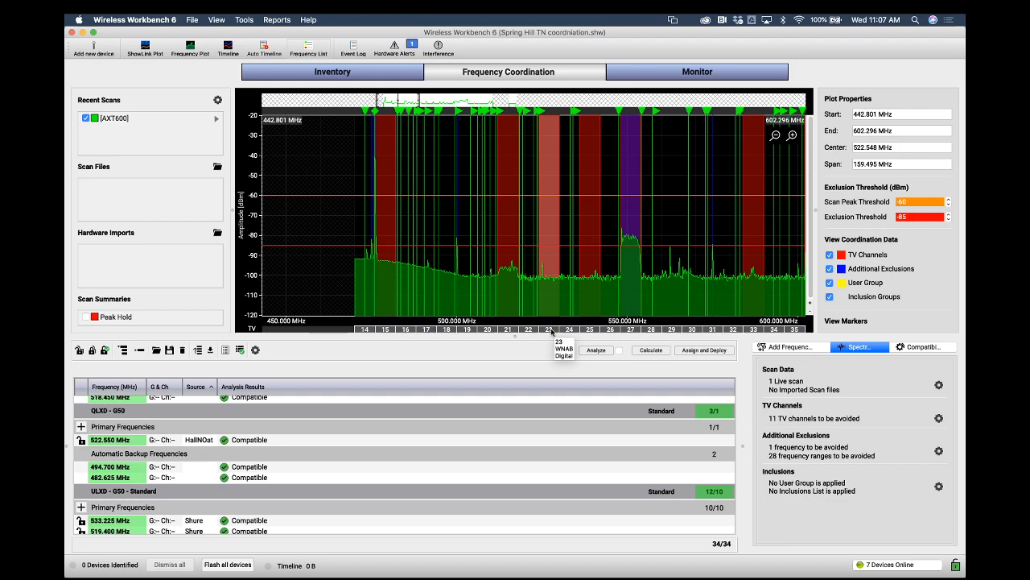
right_click(552, 331)
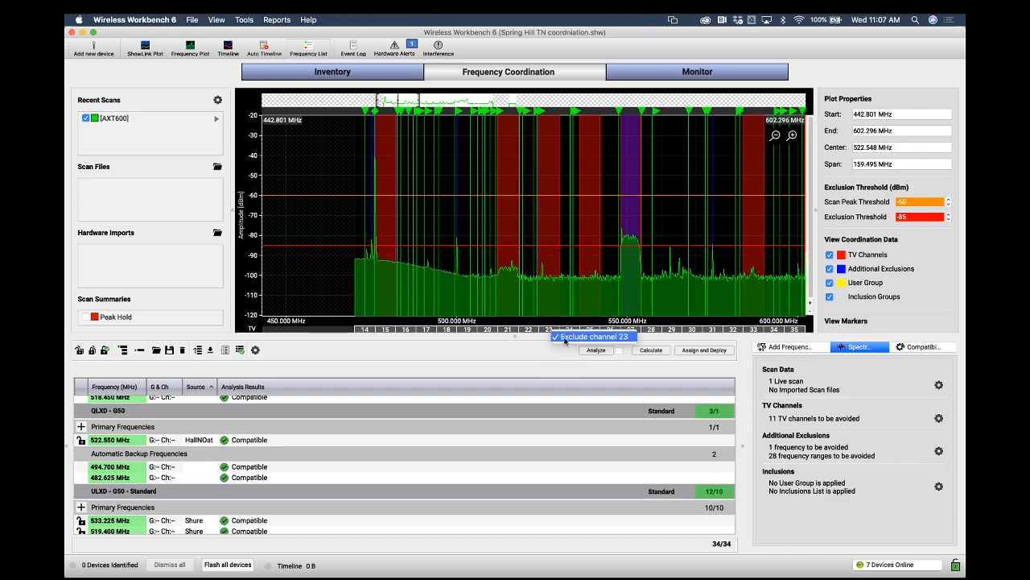
click(565, 338)
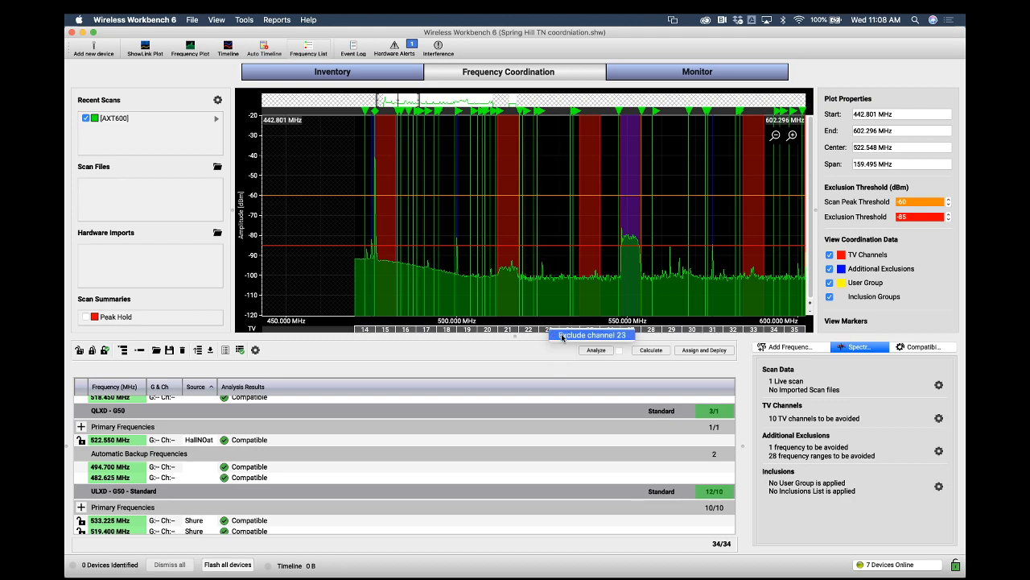
click(547, 330)
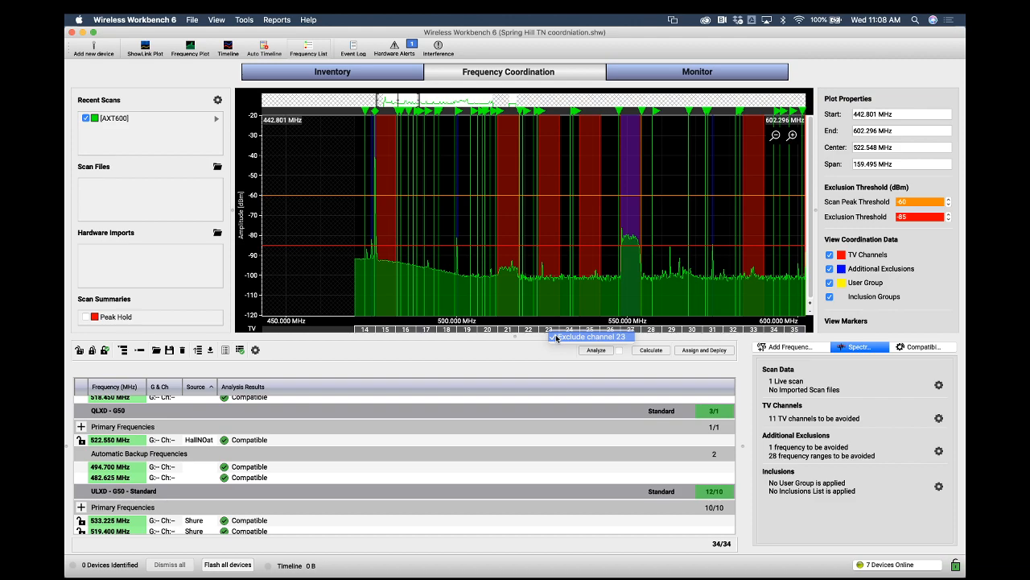
click(555, 336)
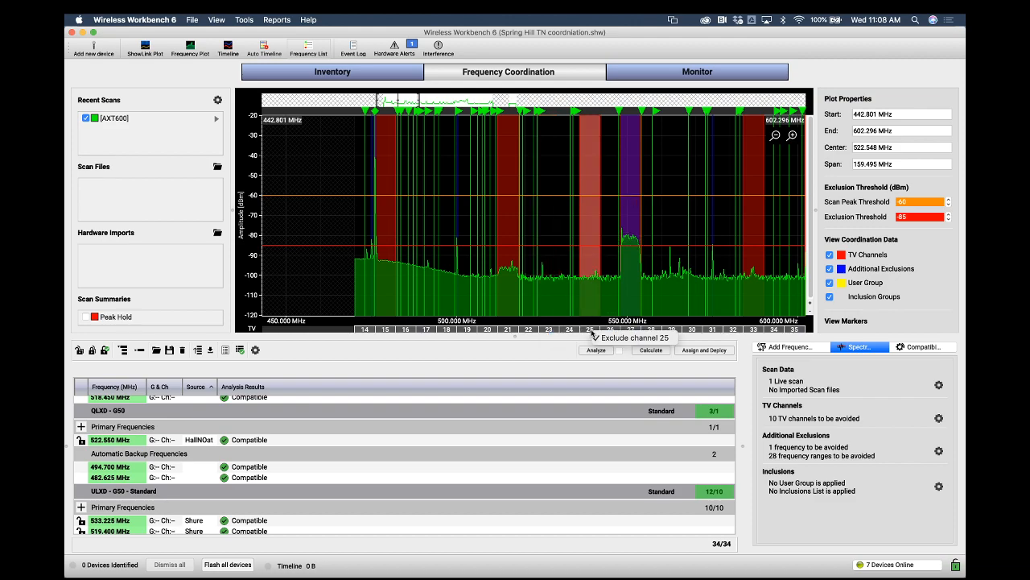
click(592, 334)
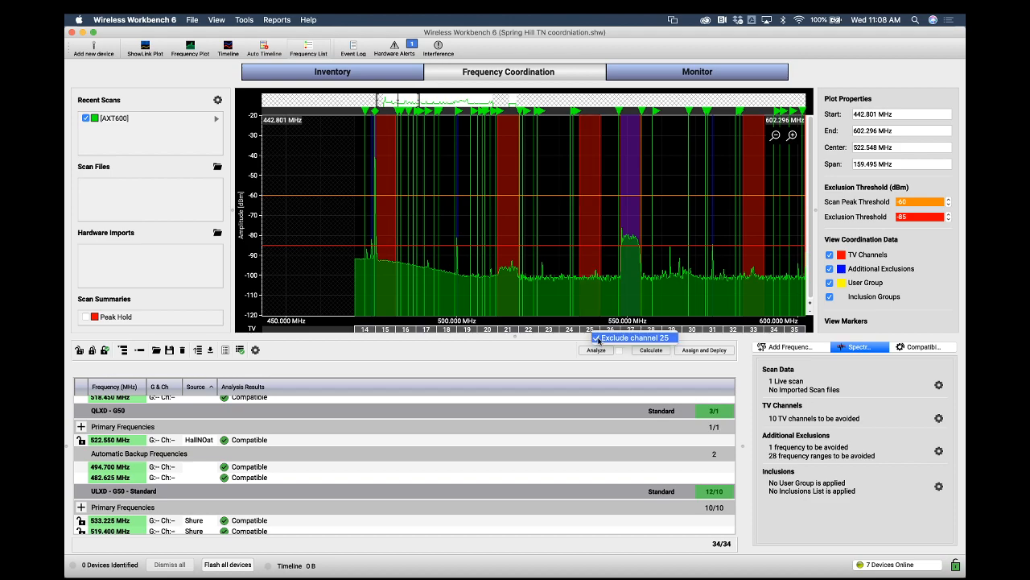
right_click(505, 331)
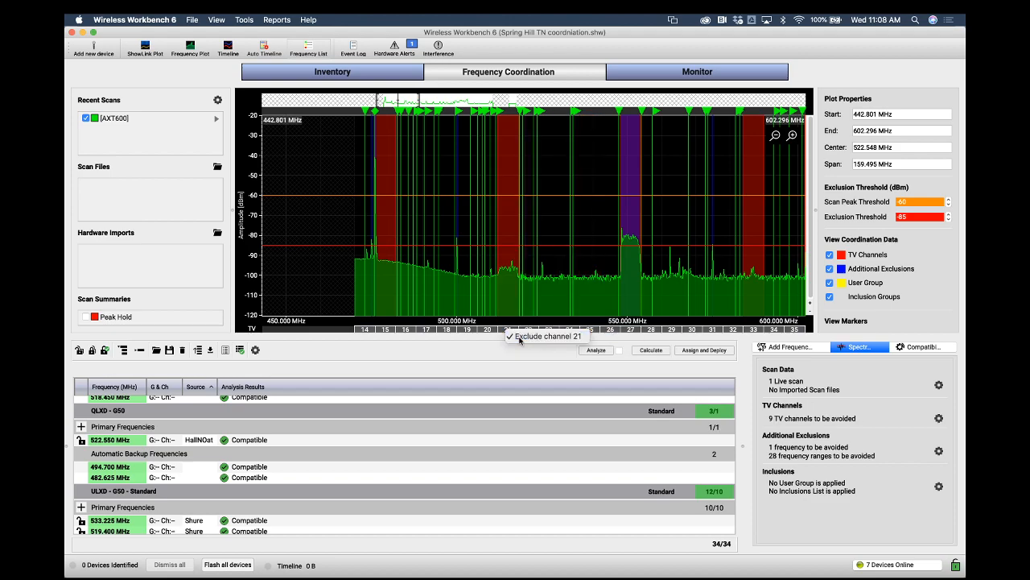
click(519, 337)
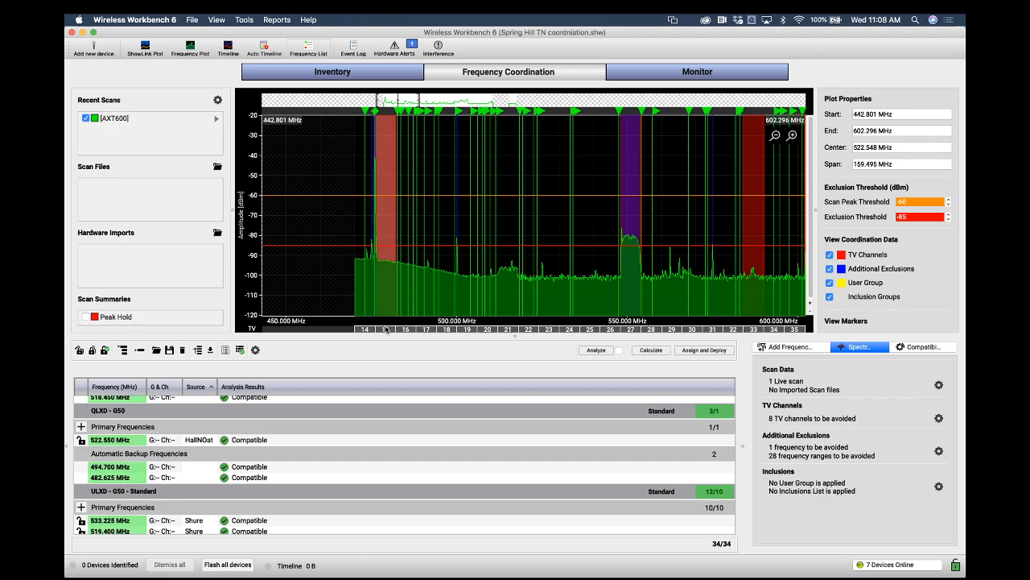
Stop excluding TV channels 14, 33 and 38 from coordination
right_click(386, 330)
click(396, 336)
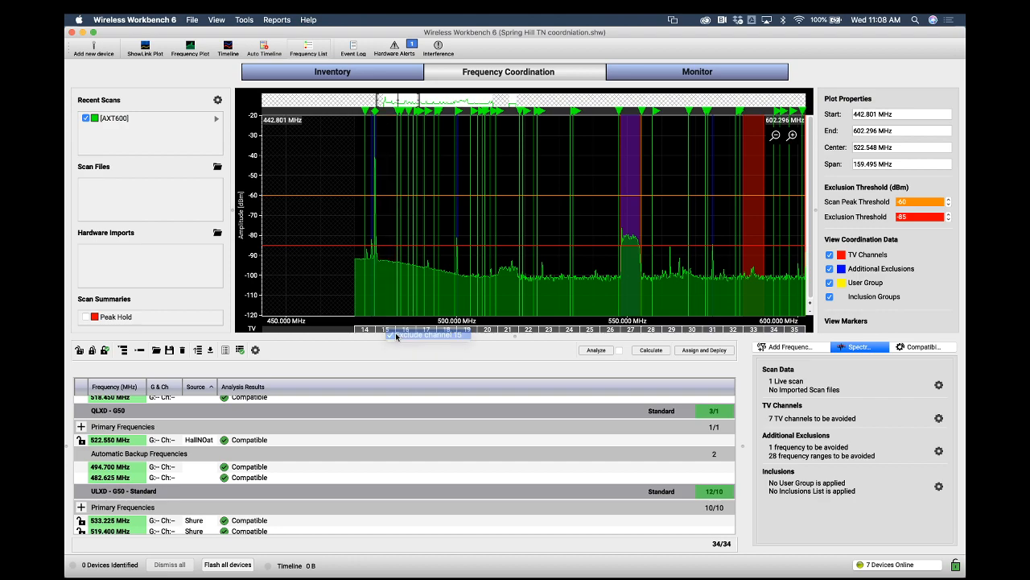
right_click(752, 330)
click(763, 336)
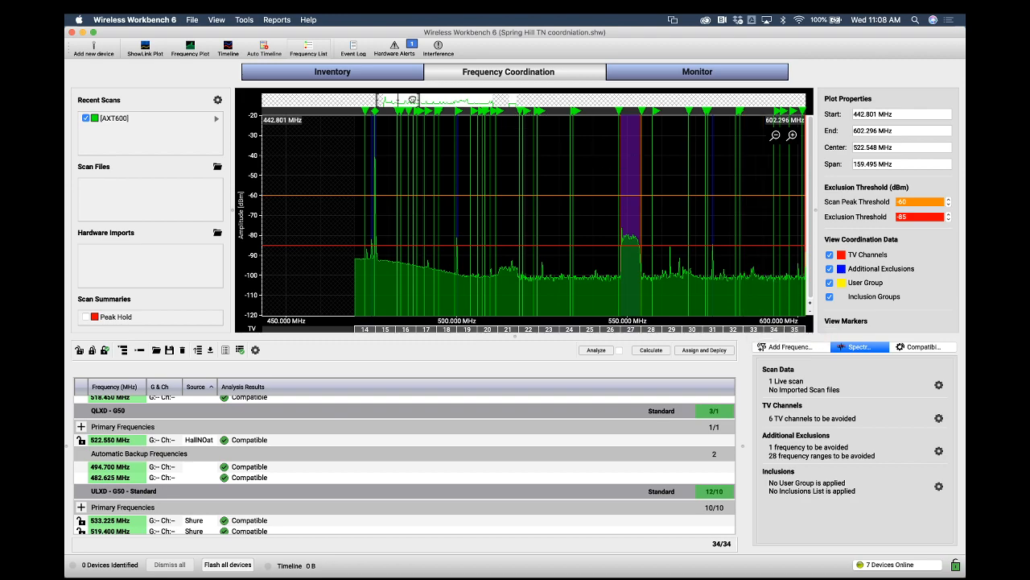
drag(420, 99, 437, 102)
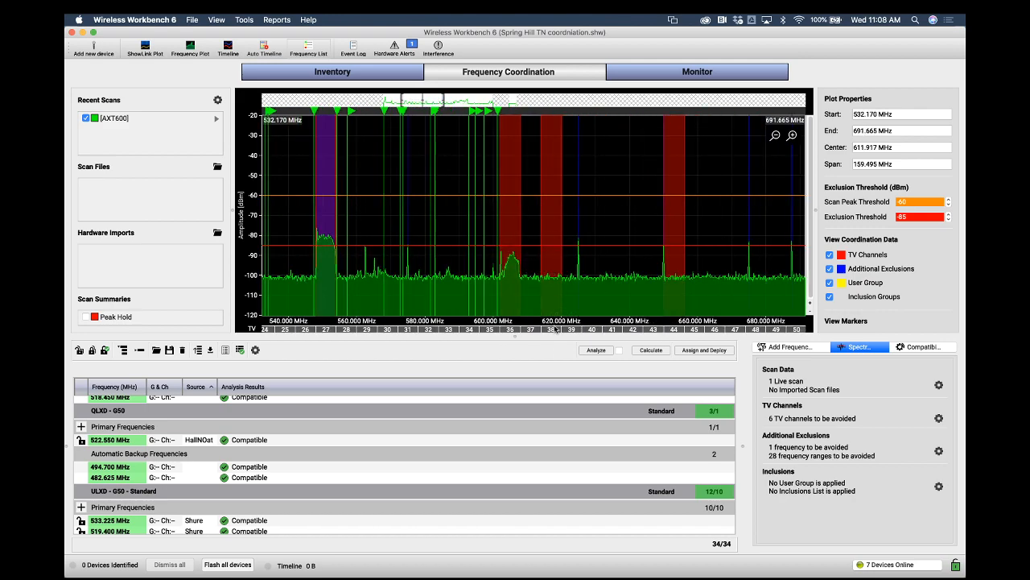
click(556, 331)
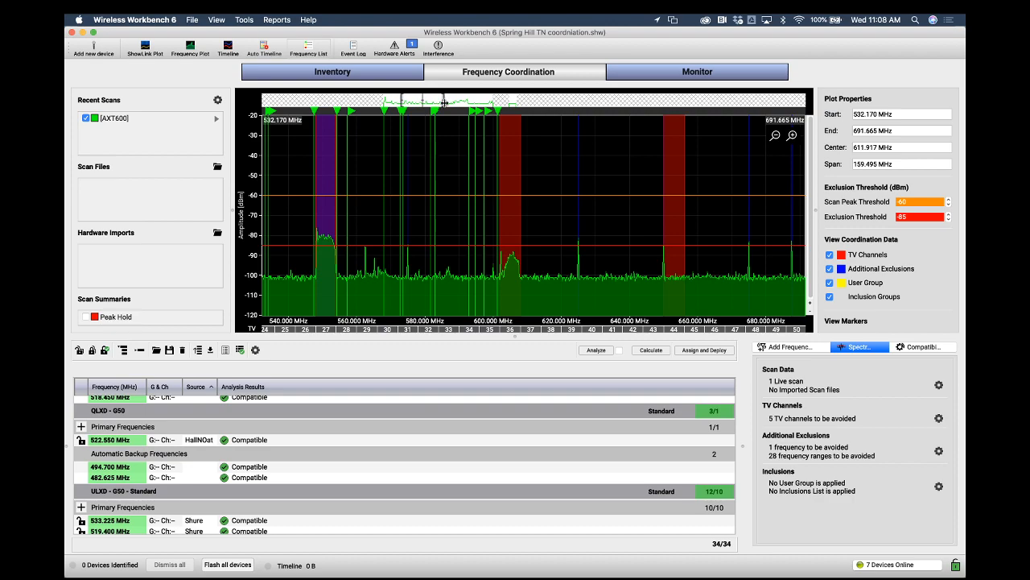
Recalculate the frequency coordination with the reduced TV channel exclusions
scroll(475, 103, down, 3)
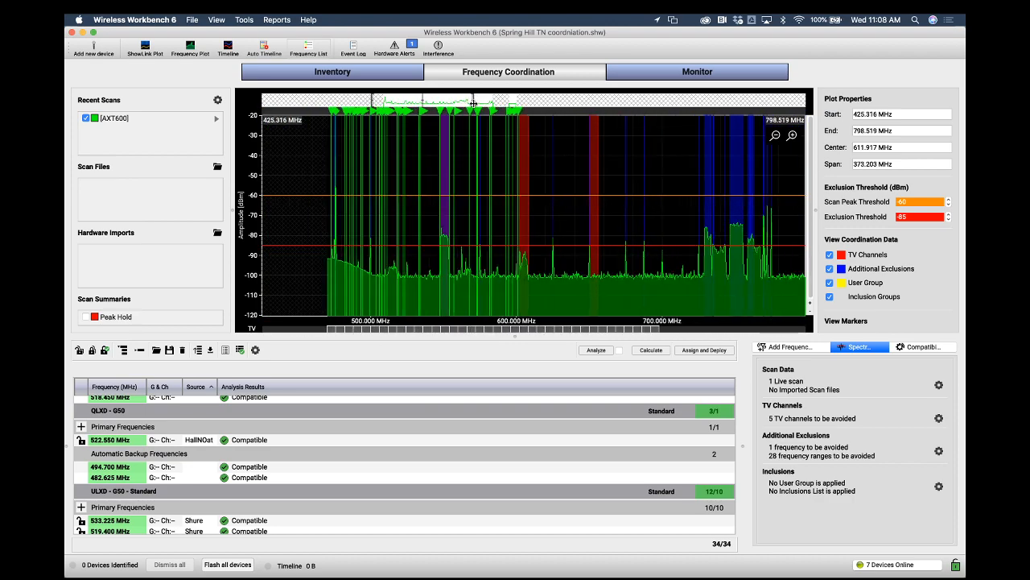
scroll(467, 103, up, 1)
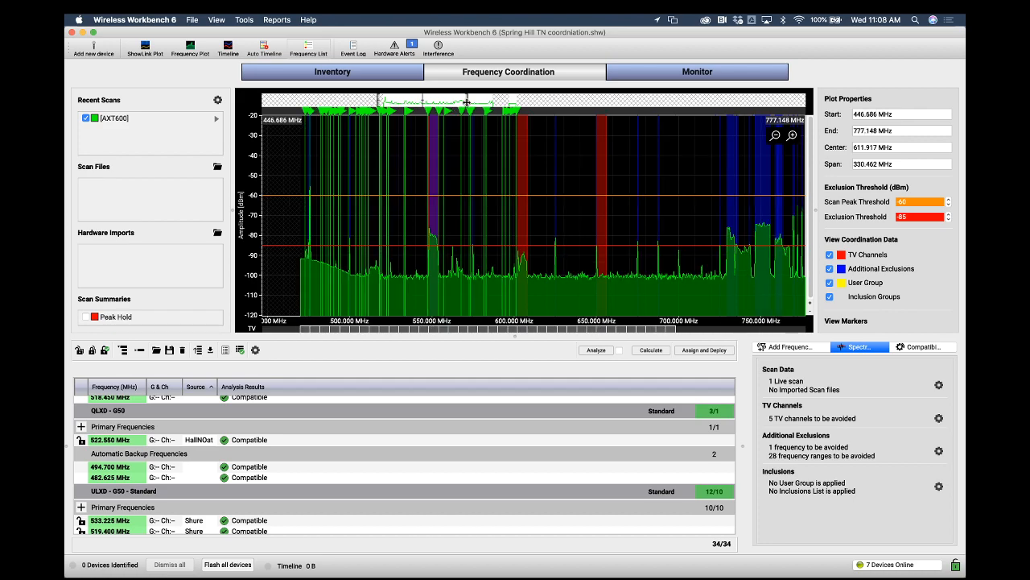
click(649, 350)
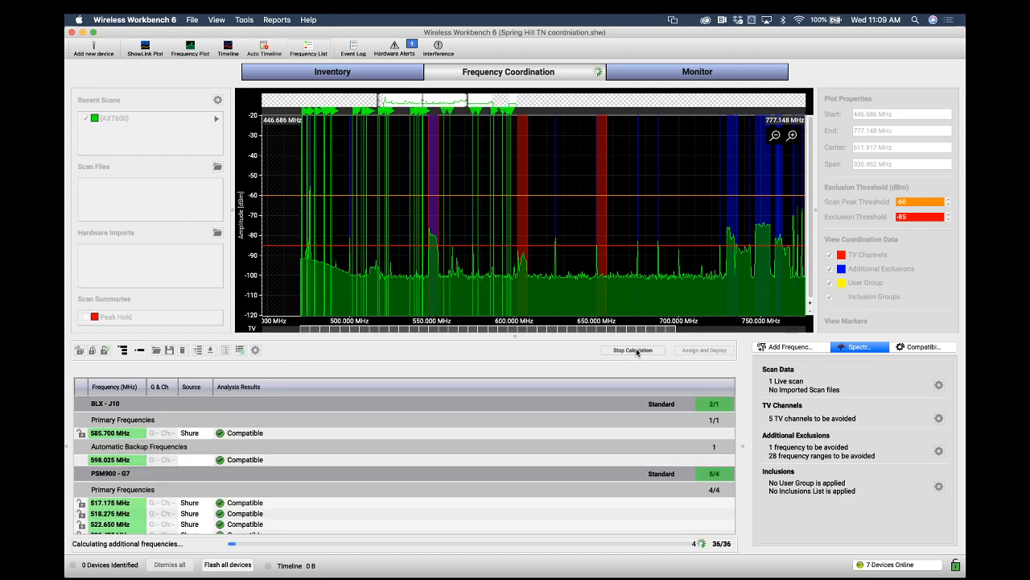
click(636, 351)
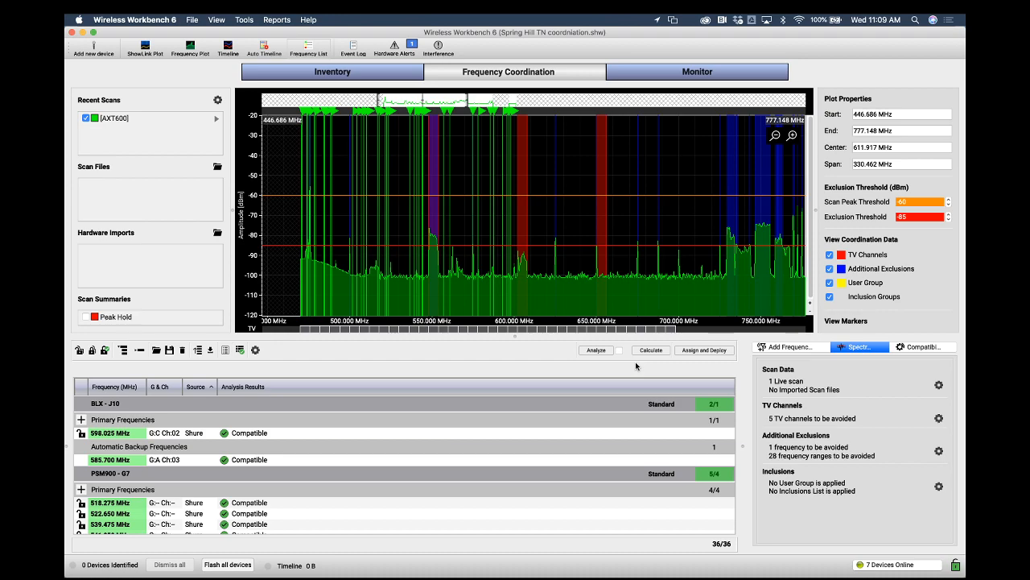
Switch to the inventory and select the BLX4R receiver
click(407, 74)
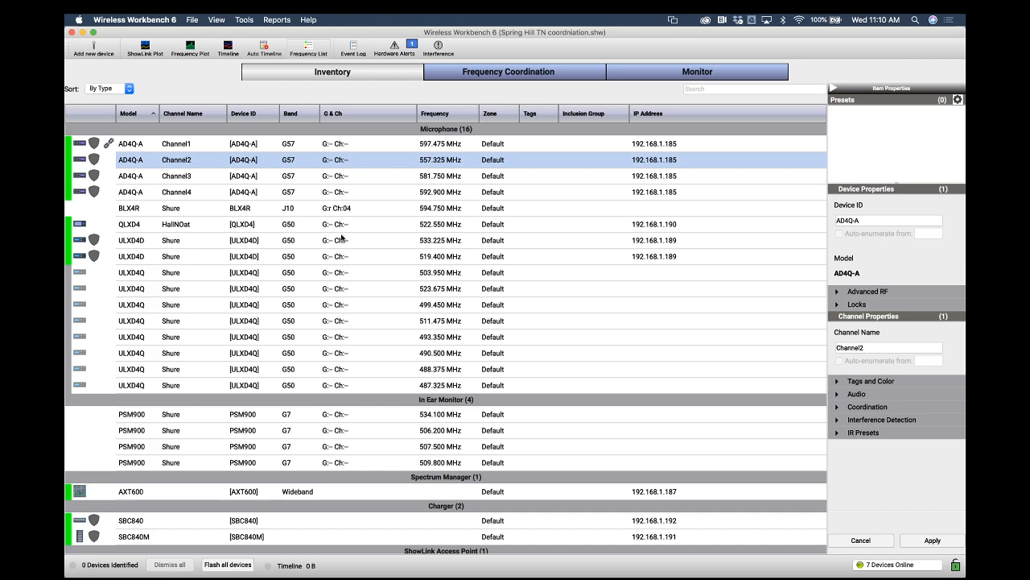
click(349, 208)
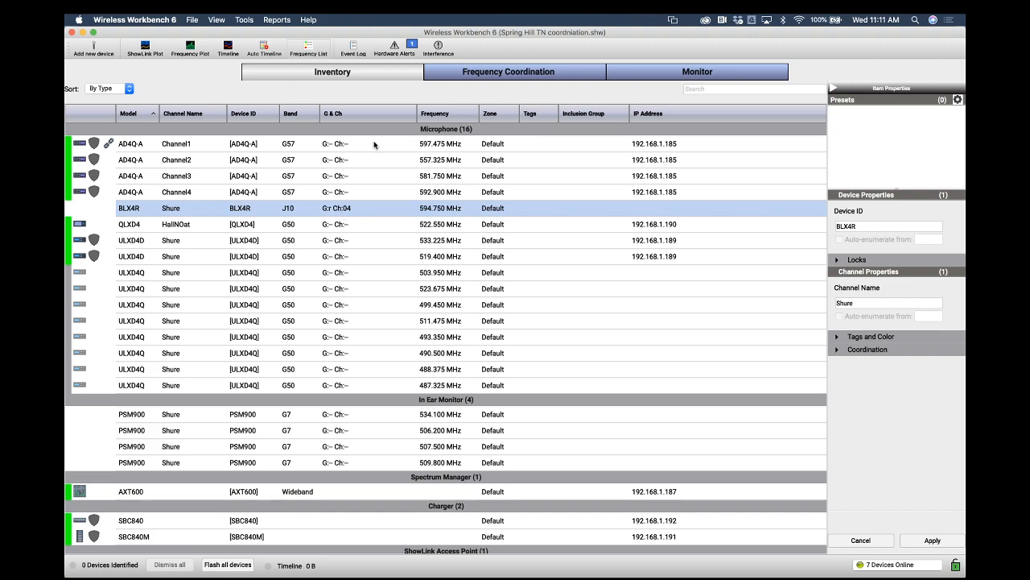
Review the FCC broadcast incentive auction transition schedule phases and dates in the browser
click(513, 74)
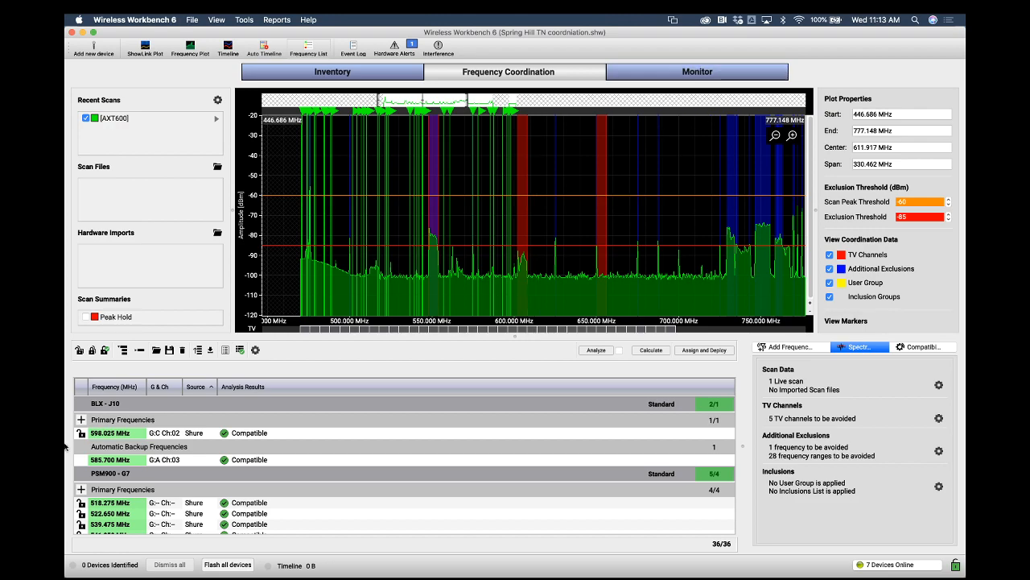
key(ctrl+Up)
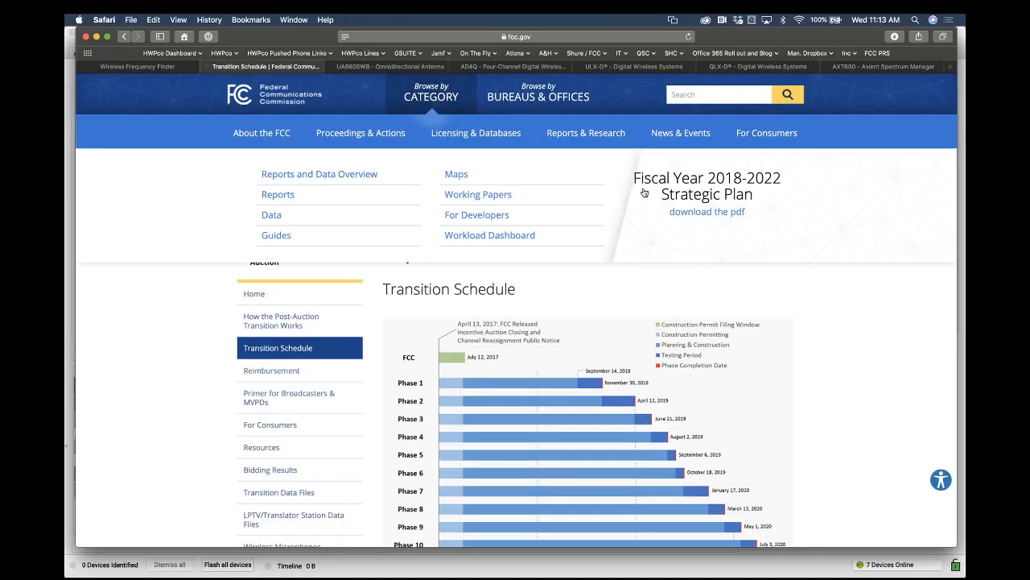
scroll(844, 387, down, 2)
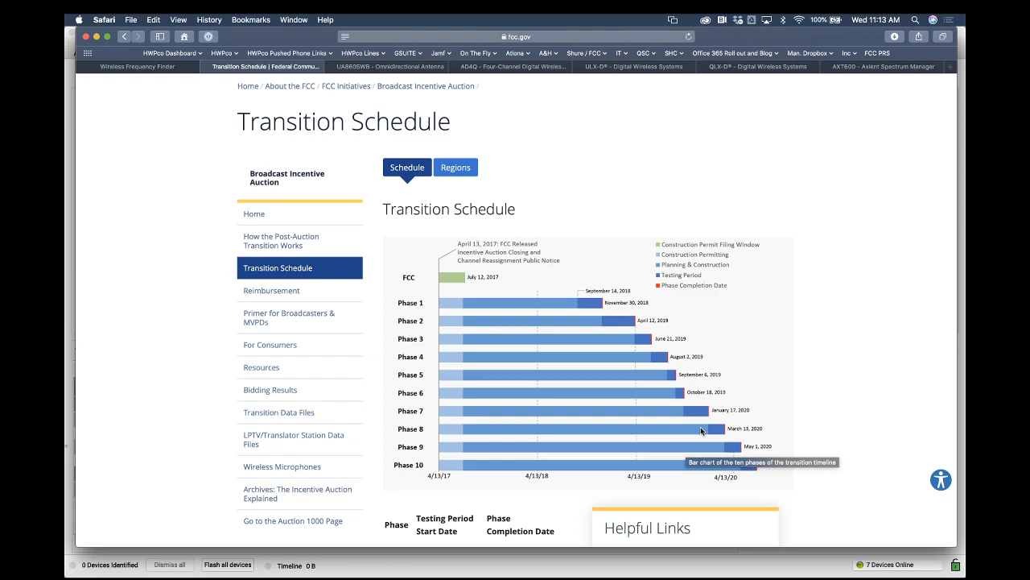
scroll(524, 232, down, 5)
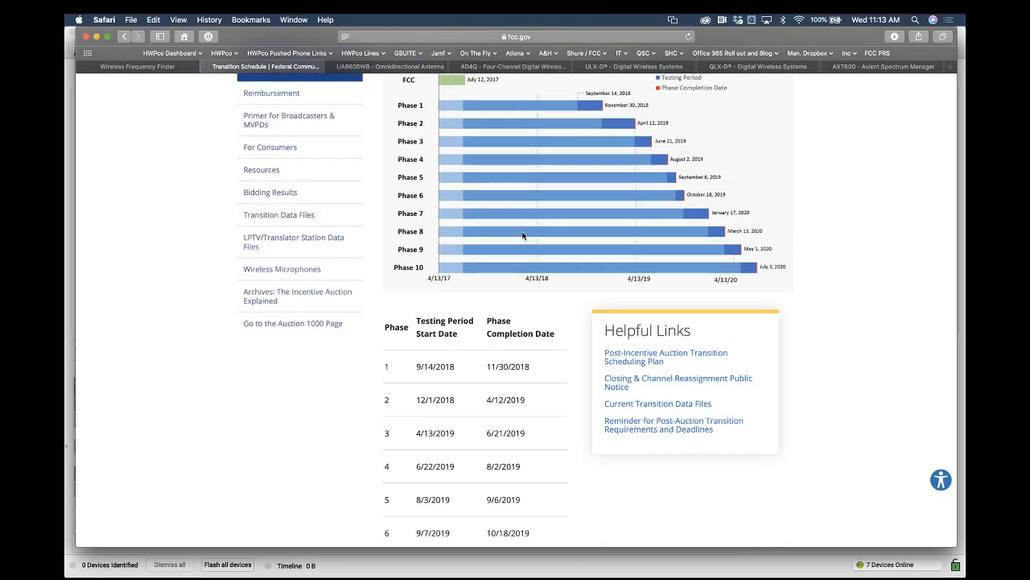
scroll(524, 232, up, 2)
scroll(522, 235, up, 2)
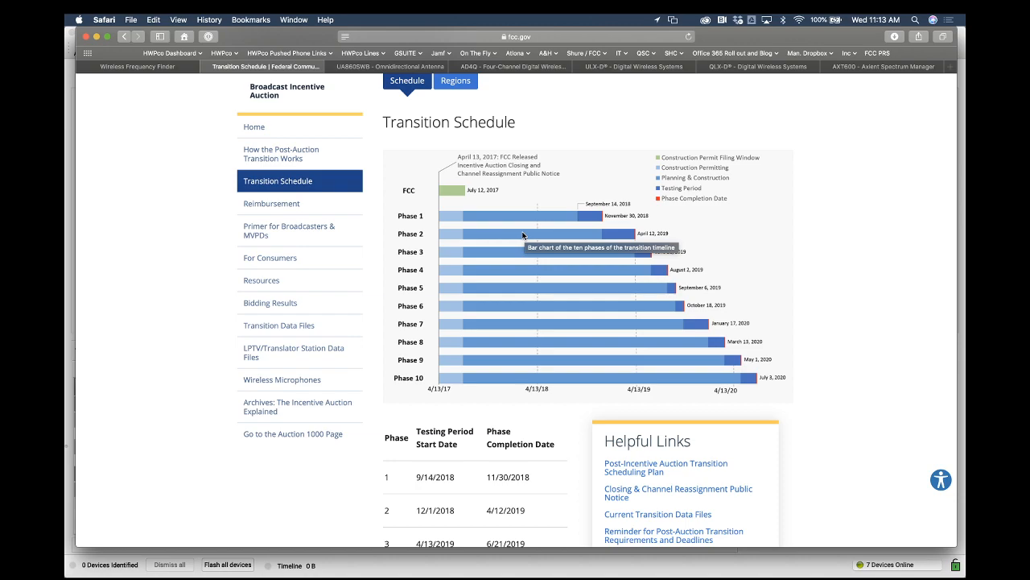
scroll(523, 235, up, 2)
scroll(522, 235, up, 4)
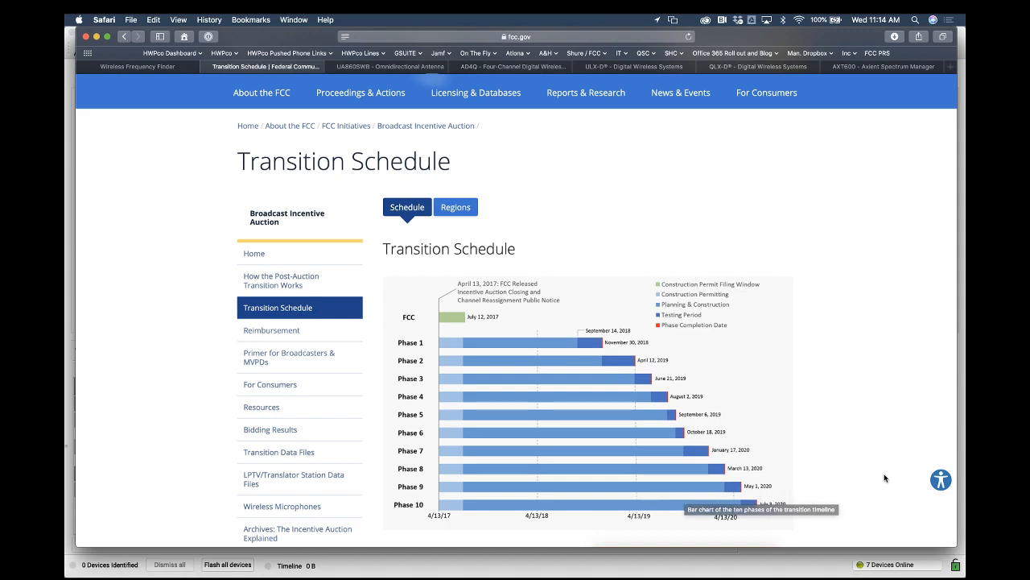
scroll(889, 501, down, 3)
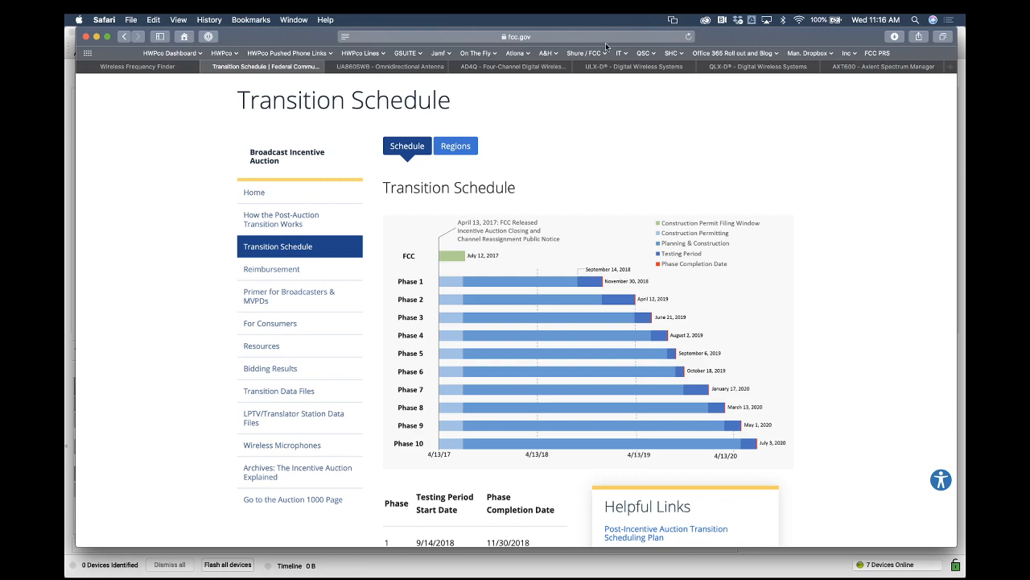
Leave the browser and open the Monitor view of the show file
click(146, 67)
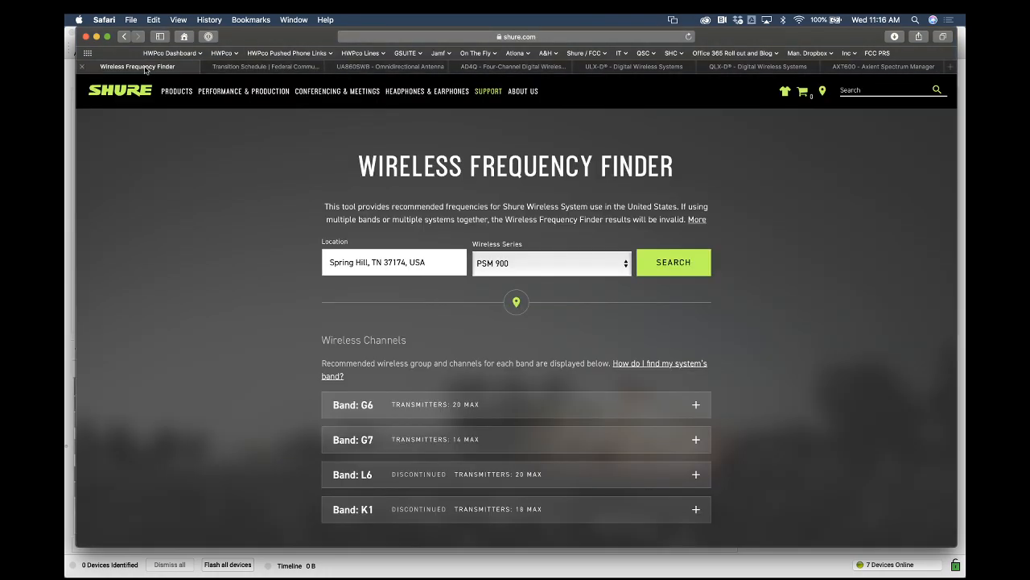
click(99, 37)
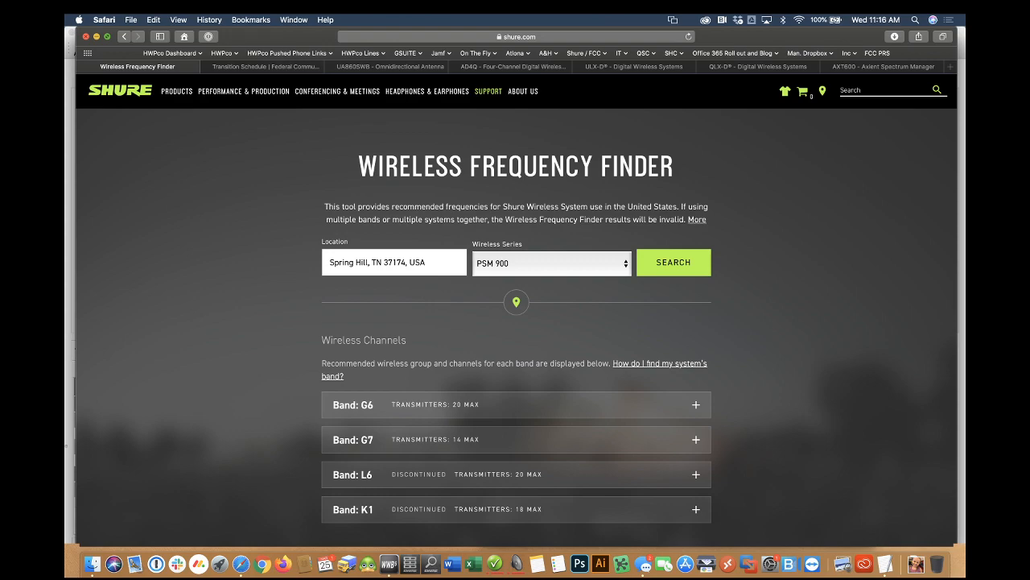
click(715, 66)
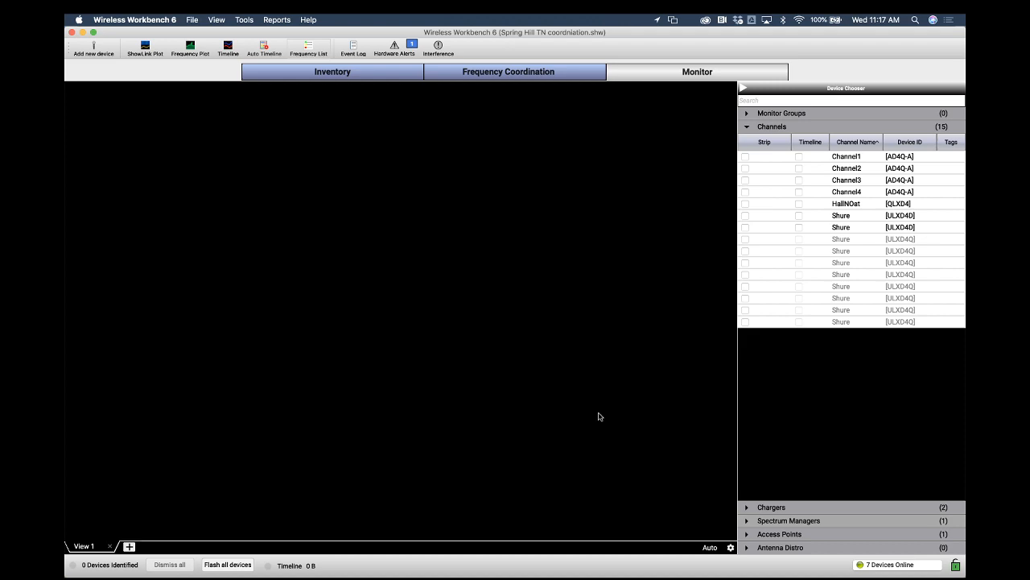
Add monitoring strips for Channel1 to Channel4, HallNOat and both ULXD4D Shure channels
click(746, 159)
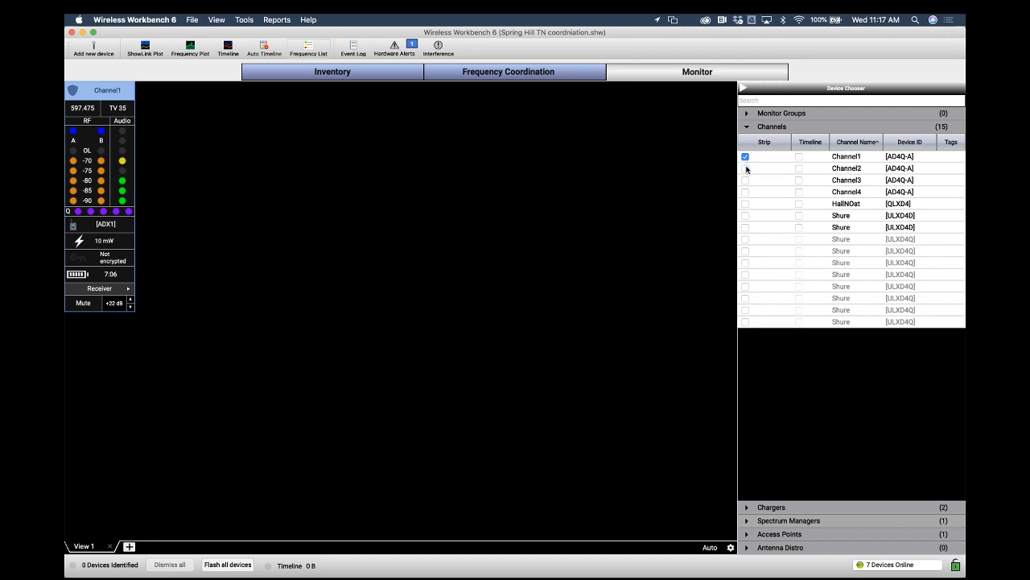
click(745, 168)
click(745, 180)
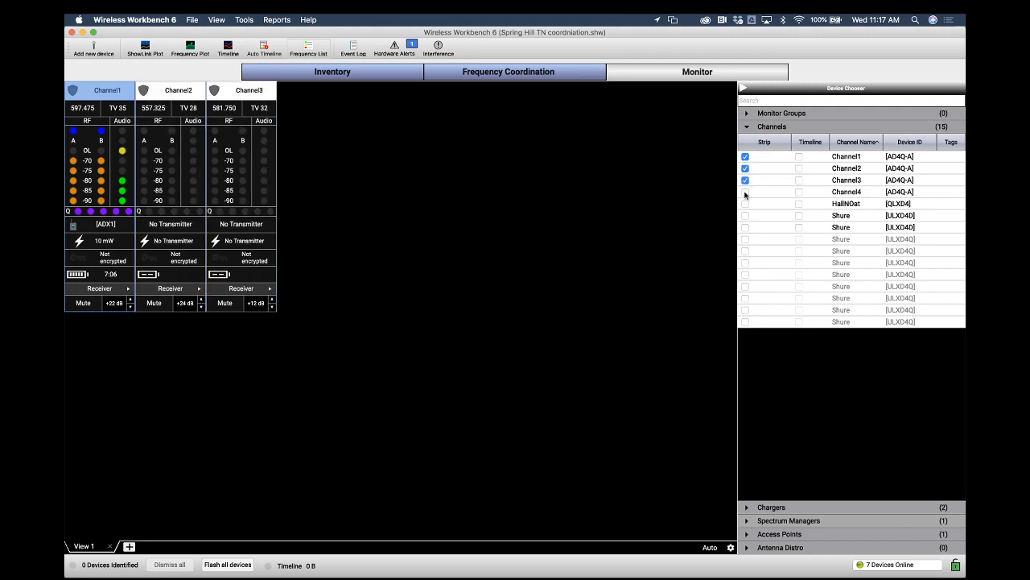
click(745, 192)
click(745, 204)
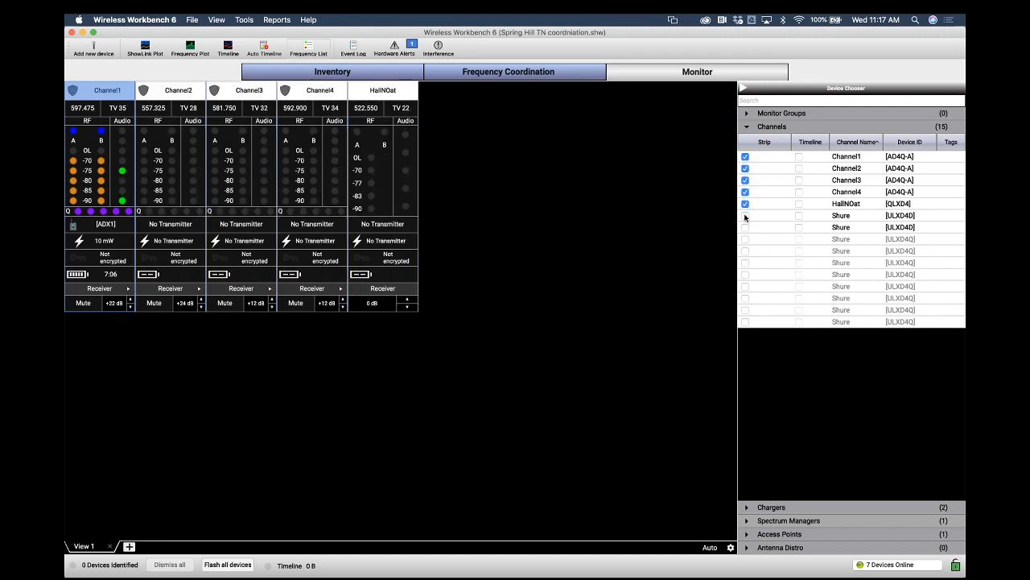
click(746, 215)
click(745, 227)
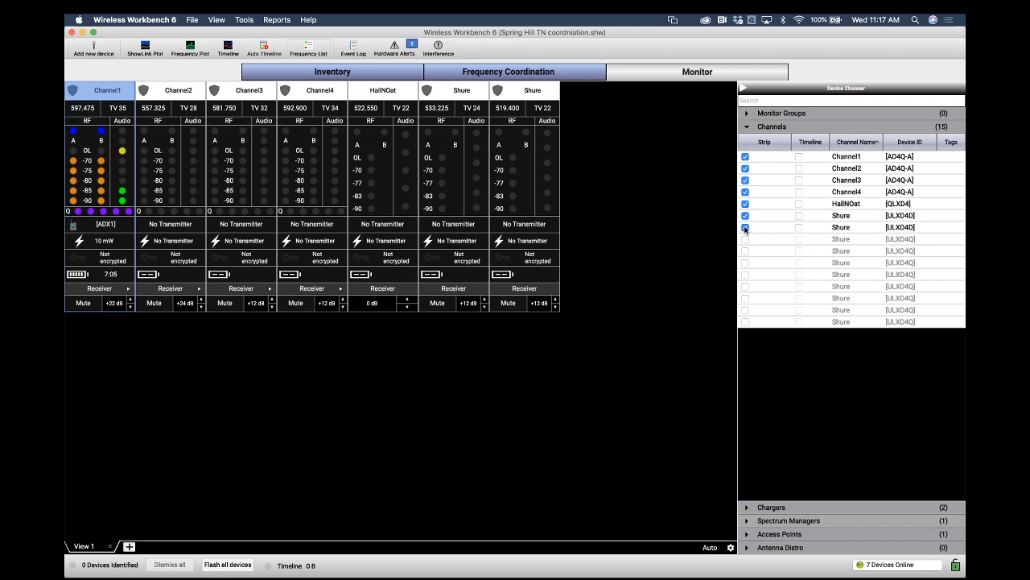
Remove the strips for the two ULXD4D Shure channels and HallNOat, keeping only Channel1 to Channel4
click(746, 227)
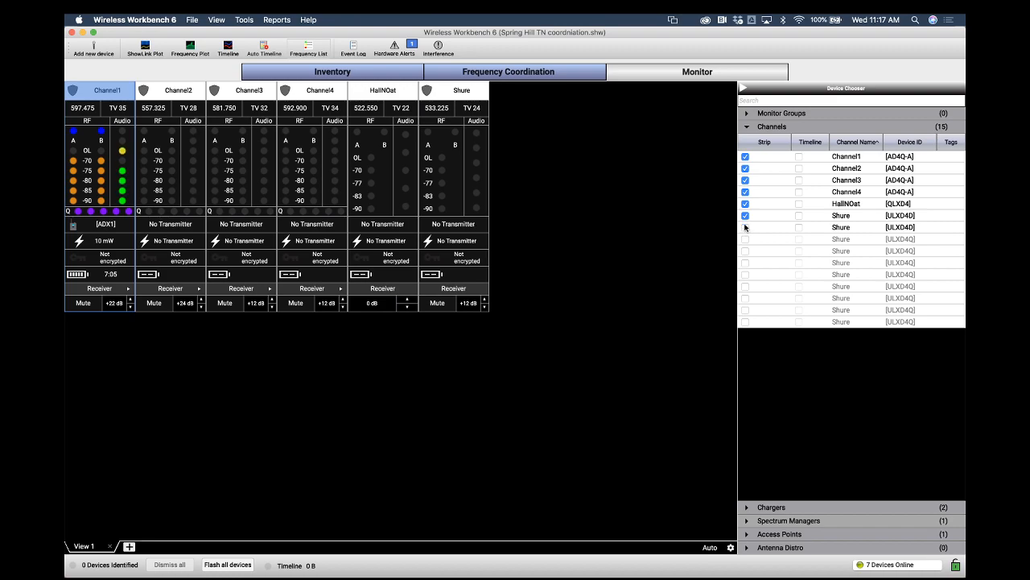
click(745, 214)
click(745, 203)
click(745, 192)
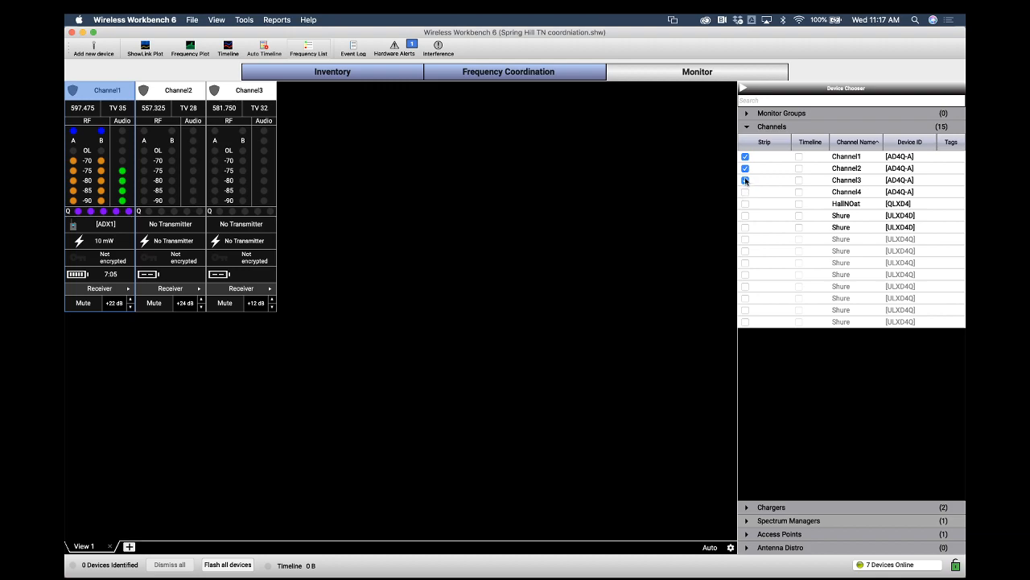
click(746, 180)
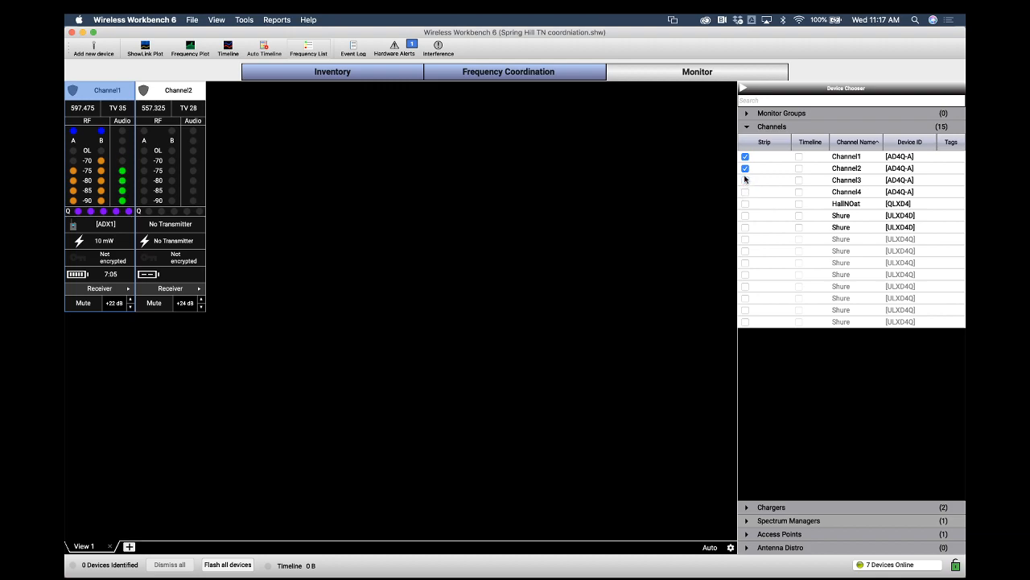
click(745, 180)
click(746, 192)
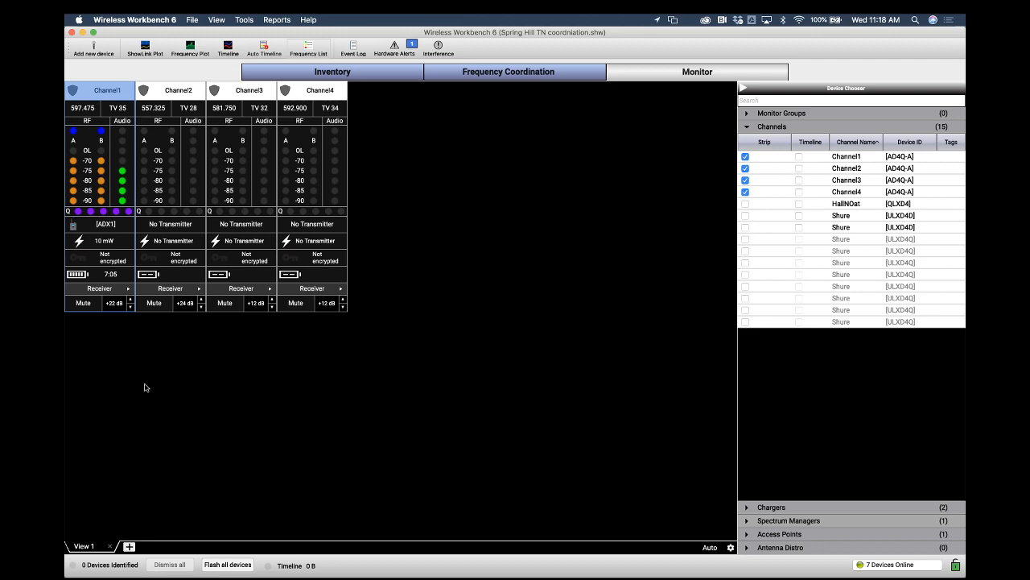
Add a second monitor view and show only Channel1's strip in it
click(129, 547)
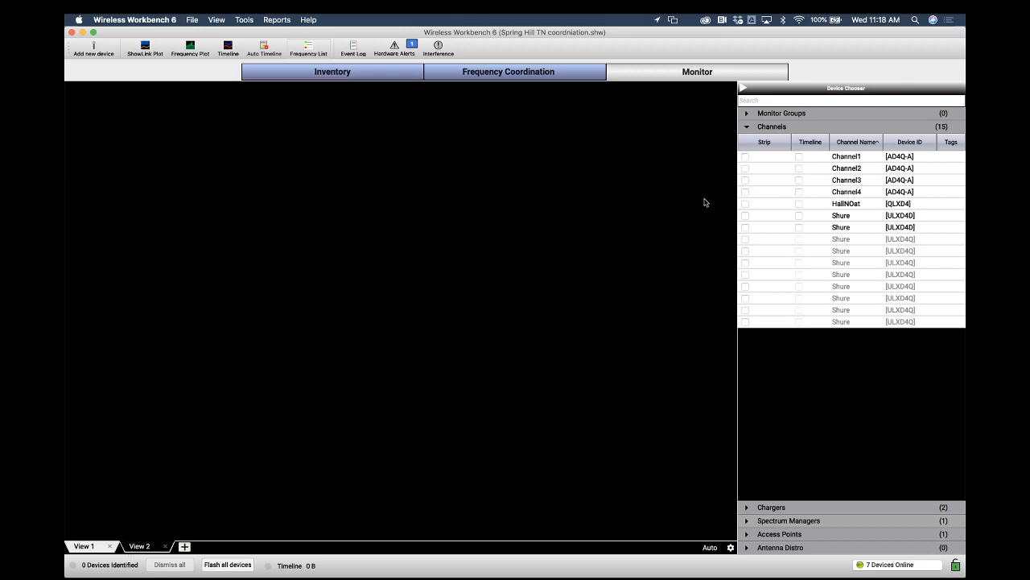
click(745, 157)
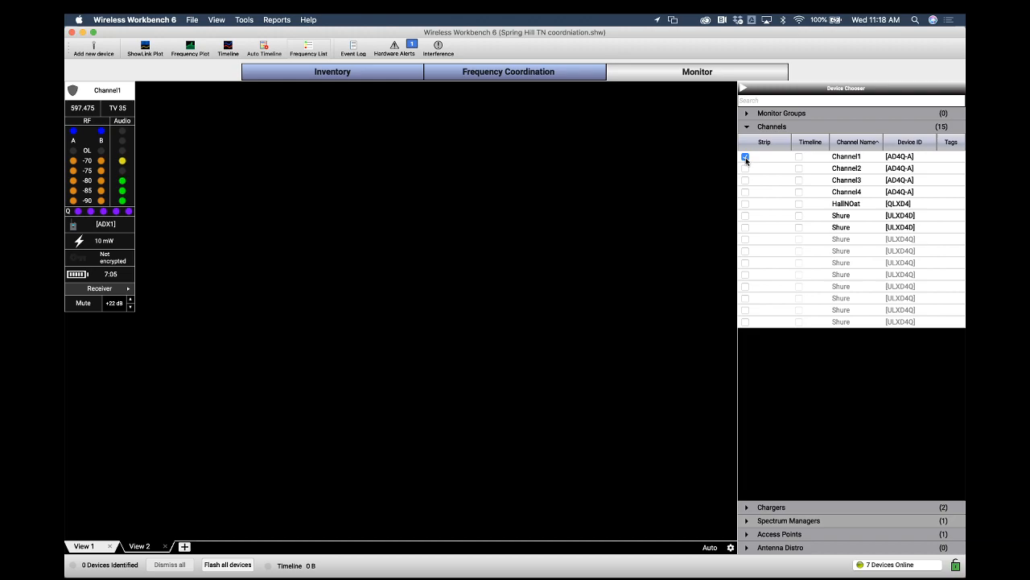
click(92, 548)
click(135, 546)
Set the Channel1 monitoring widget size to Medium
right_click(121, 160)
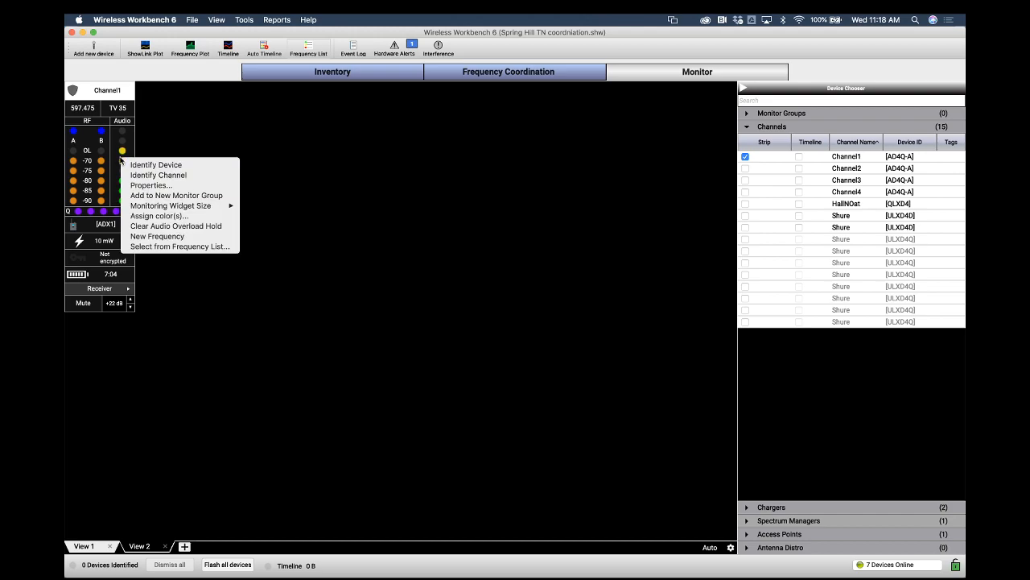
mouse_move(148, 209)
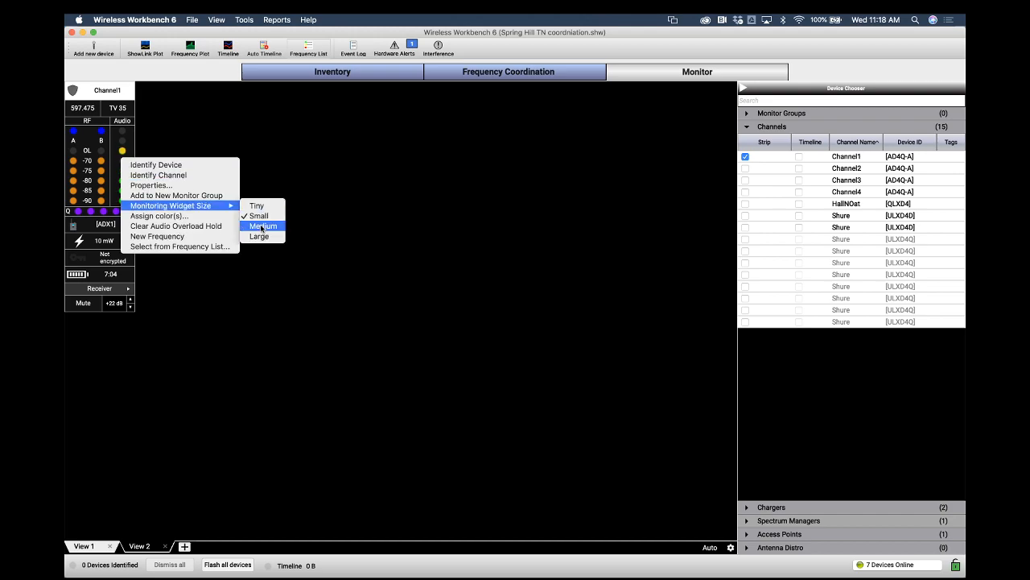
click(262, 226)
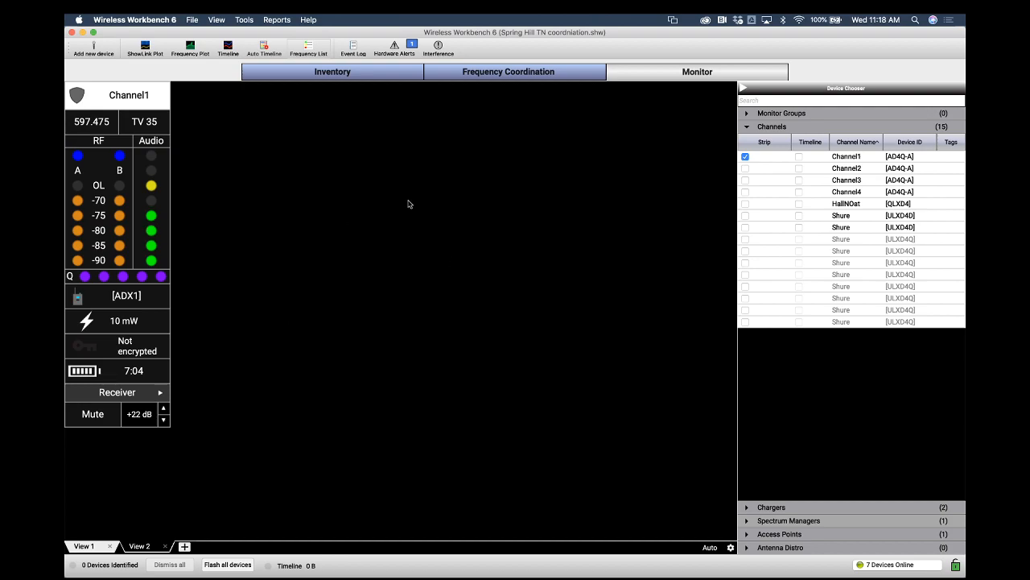
Set the view's arrange mode to Free
right_click(265, 223)
mouse_move(282, 239)
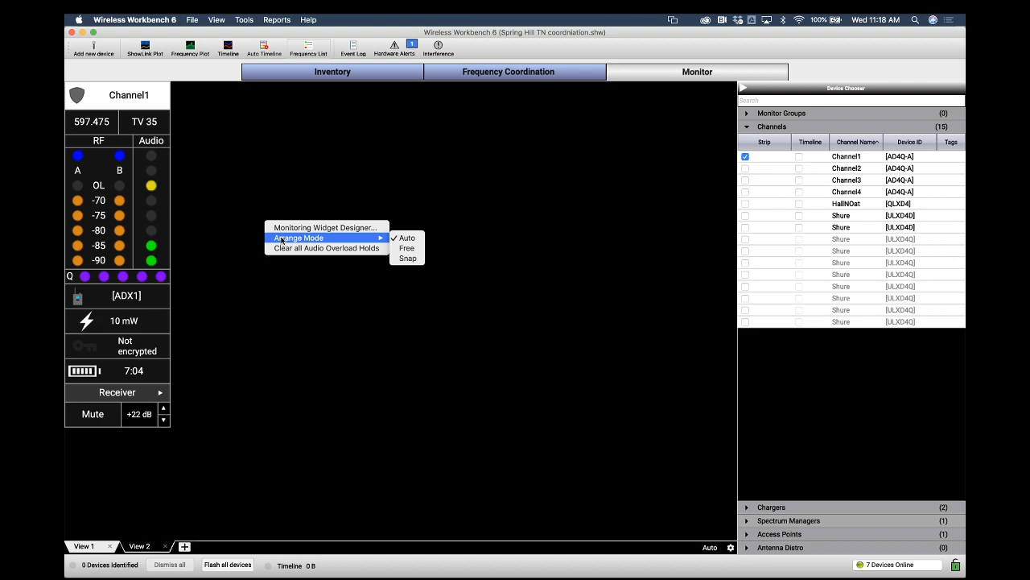
click(397, 249)
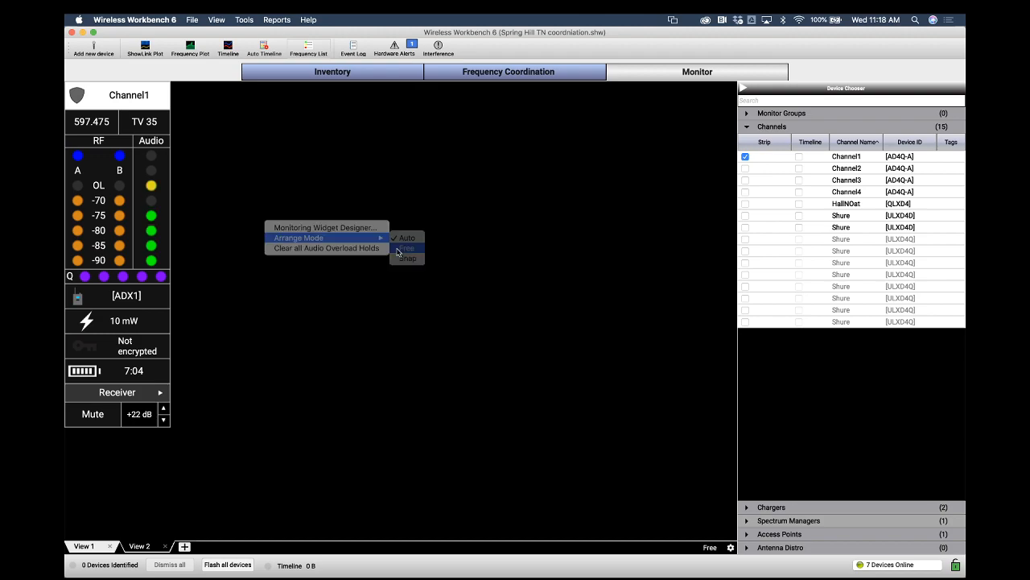
Move the Channel1 widget toward the view's centre and open the accessibility privacy settings
drag(121, 95, 380, 135)
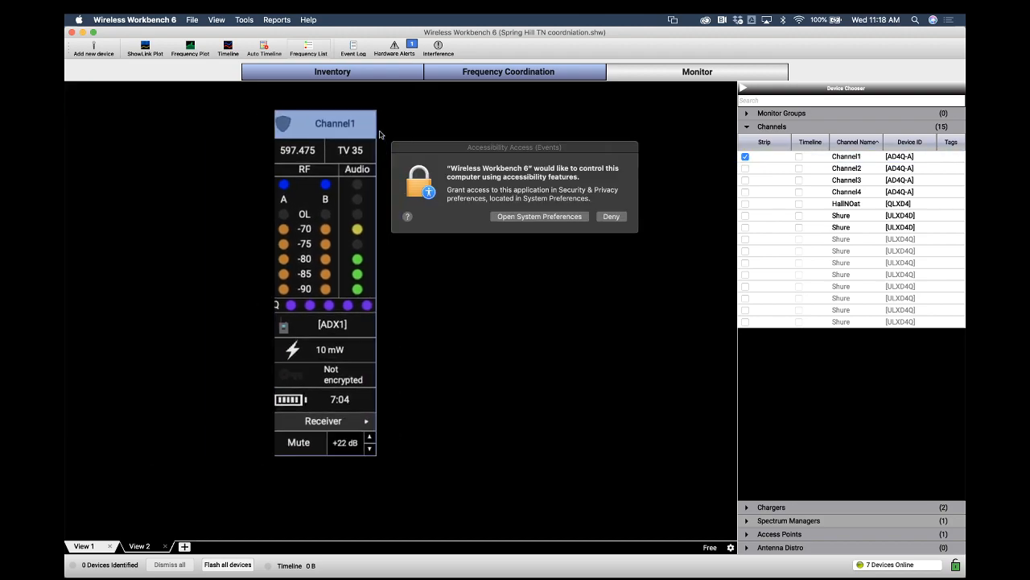
click(578, 216)
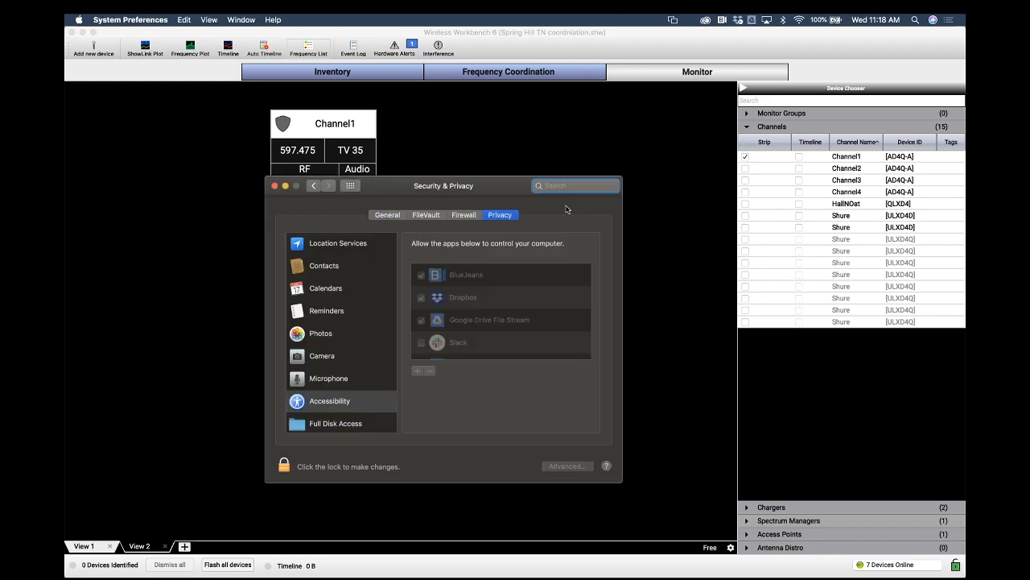
Unlock the privacy settings with the account password, allow Wireless Workbench 6 accessibility control and relock them
scroll(493, 293, down, 3)
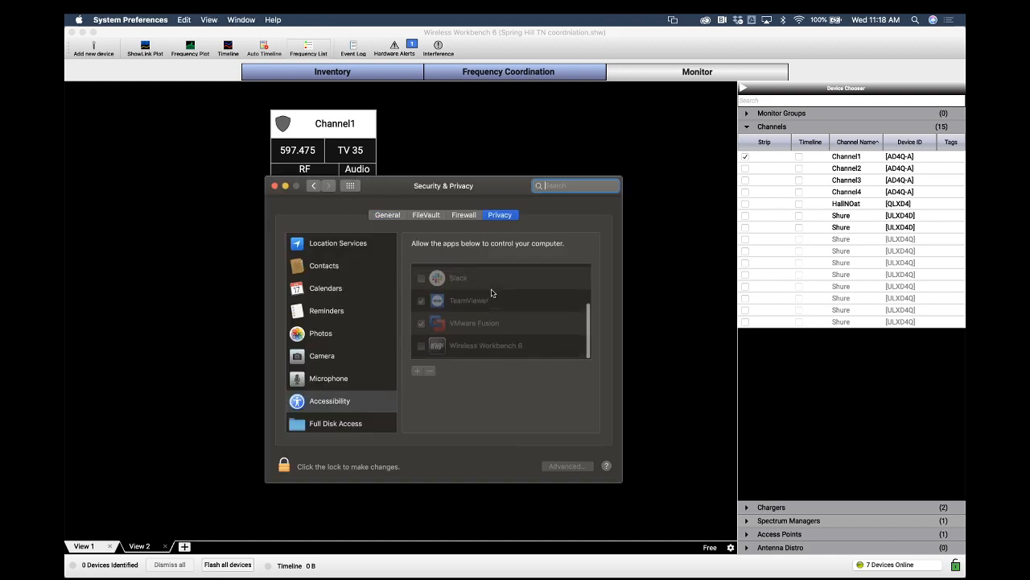
click(284, 467)
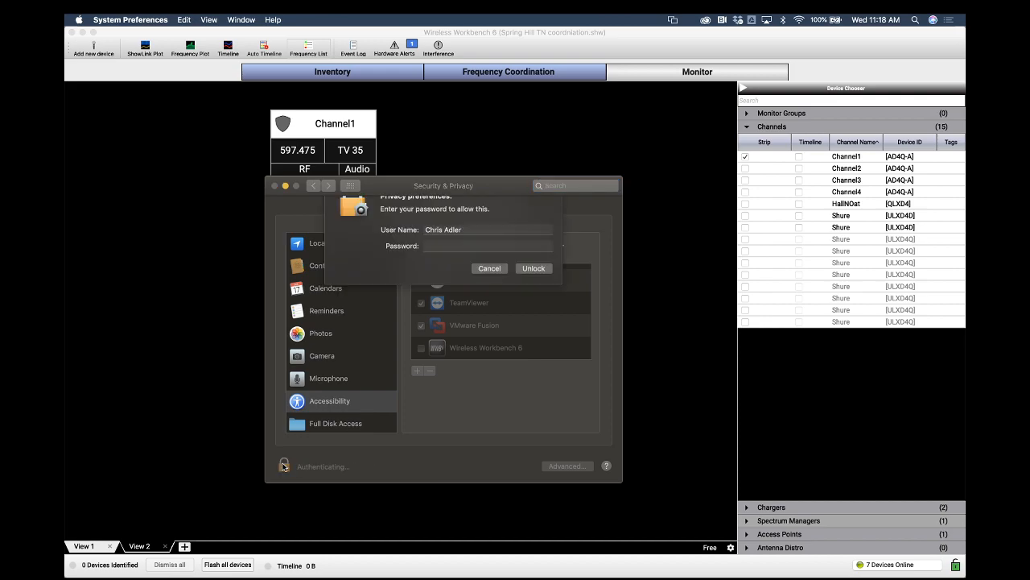
text(•)
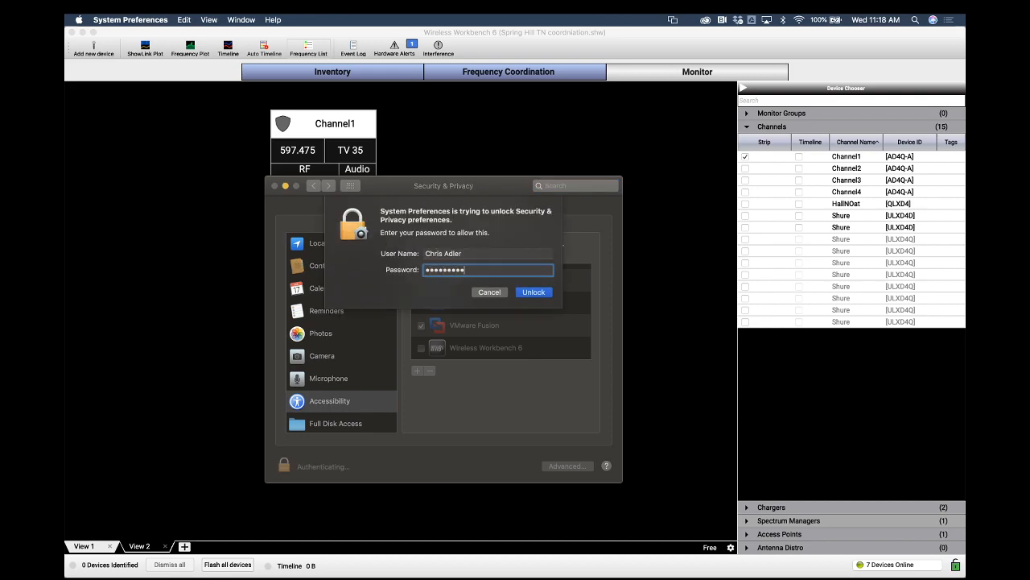
key(Return)
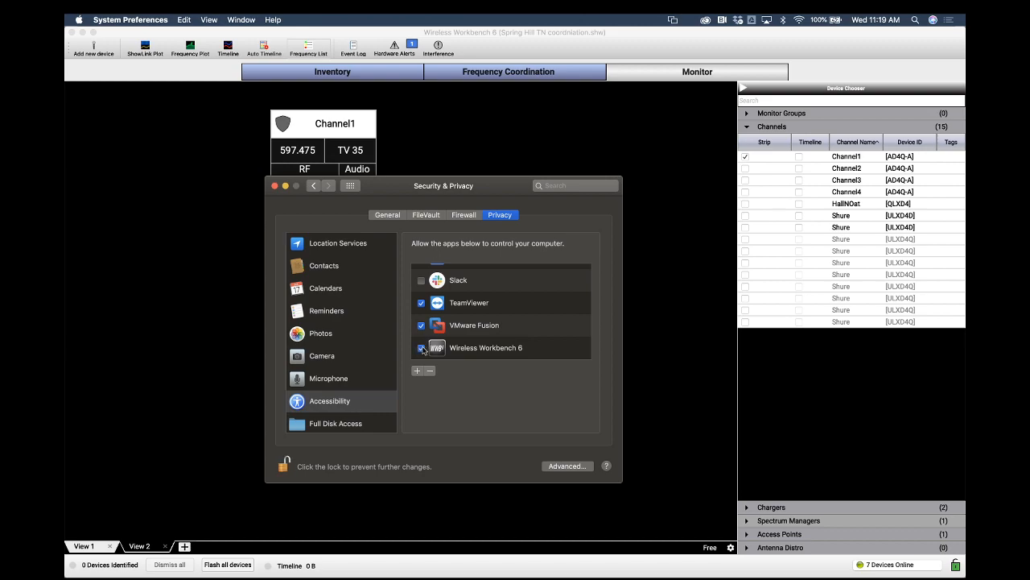
click(284, 465)
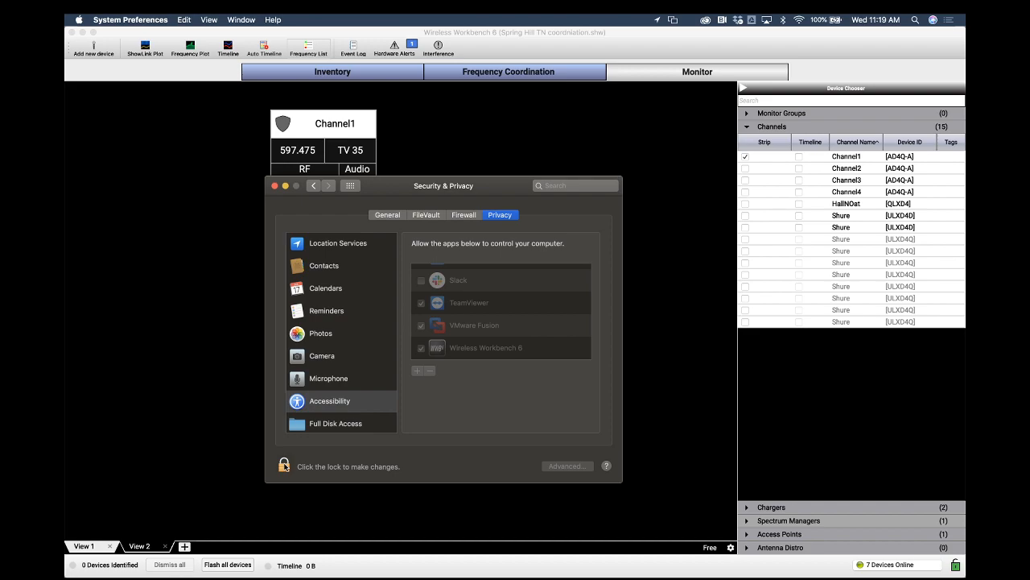
Reposition the Channel1 widget freely in the view and add Channel2's strip beside it
click(446, 134)
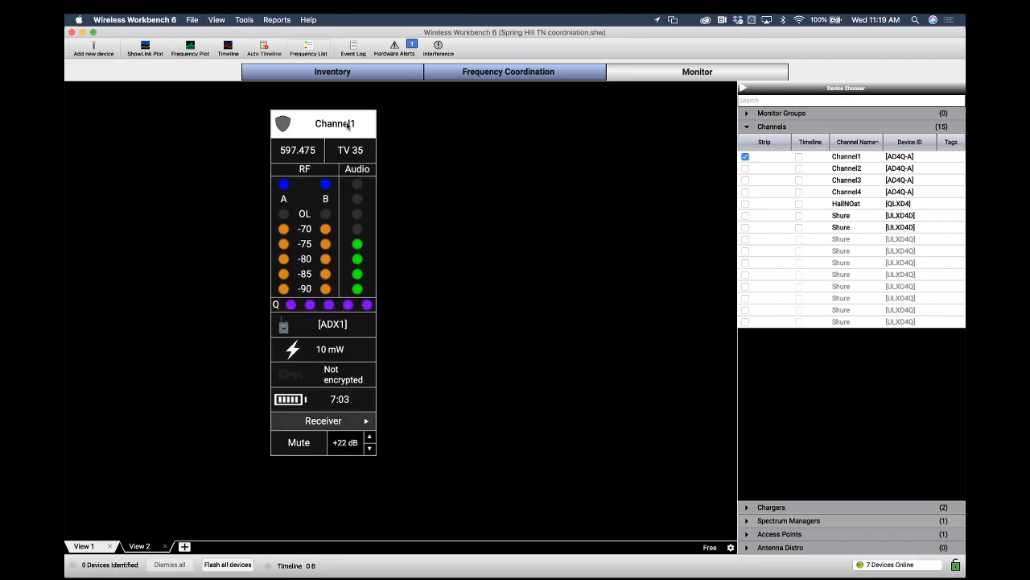
drag(351, 126, 411, 129)
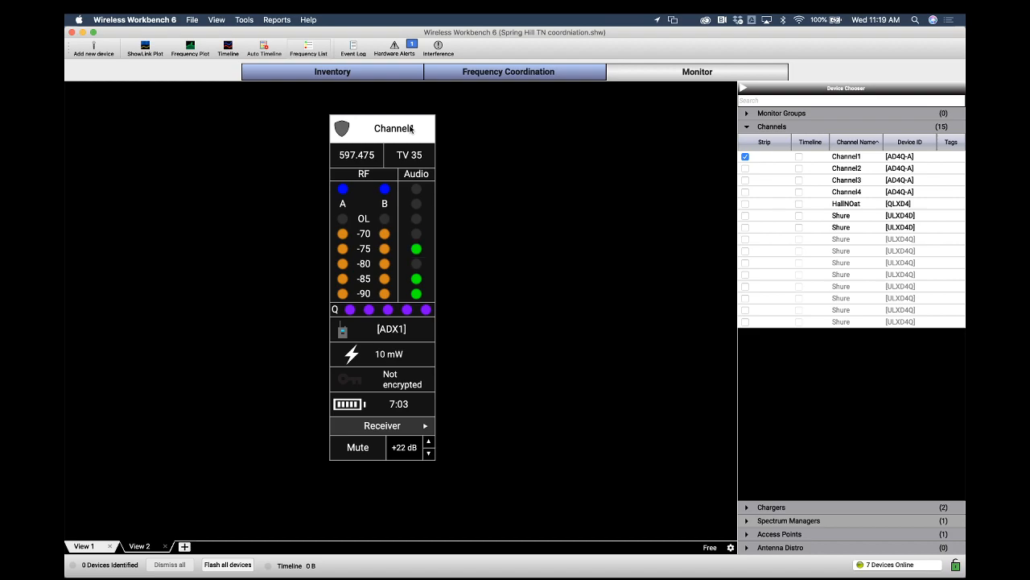
drag(411, 129, 502, 157)
click(745, 168)
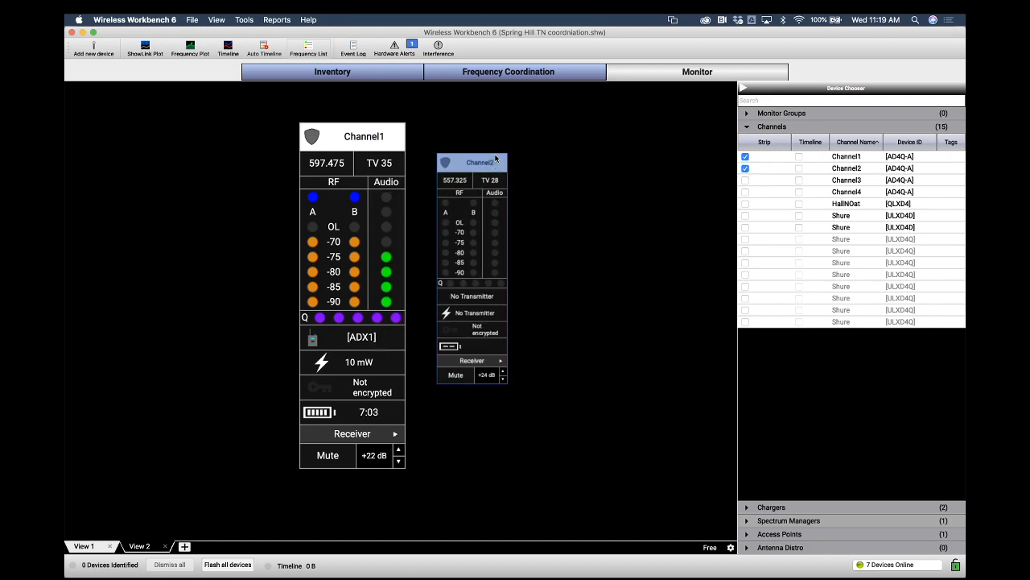
Move the Channel2 widget beside Channel1 and set its monitoring widget size to Medium
right_click(562, 168)
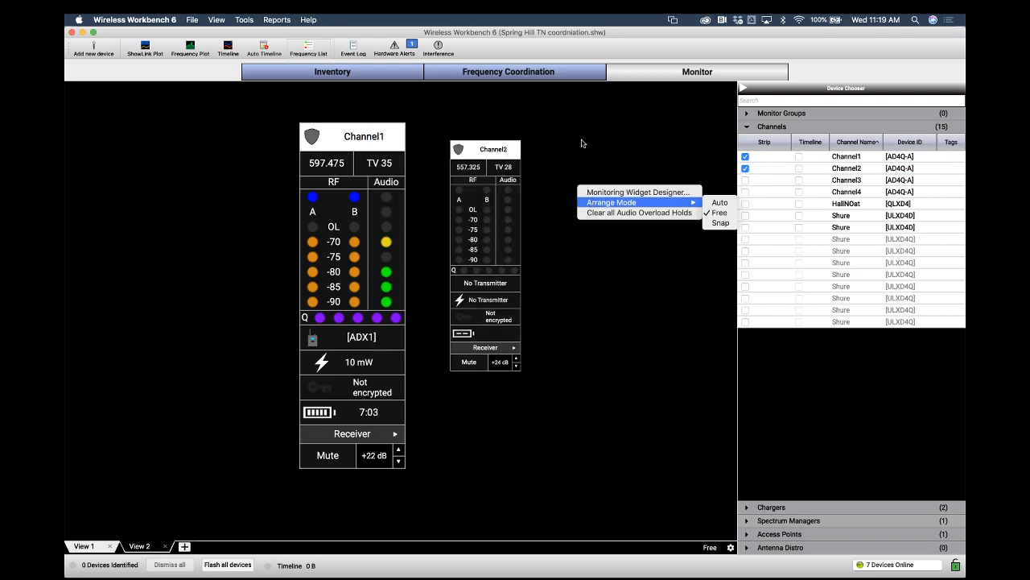
click(582, 140)
drag(503, 150, 534, 135)
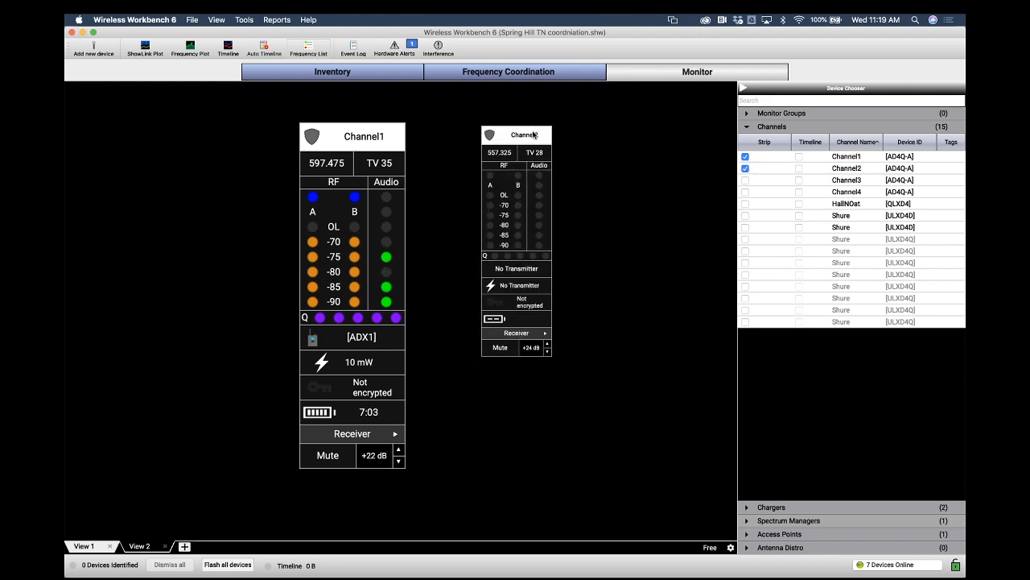
right_click(510, 134)
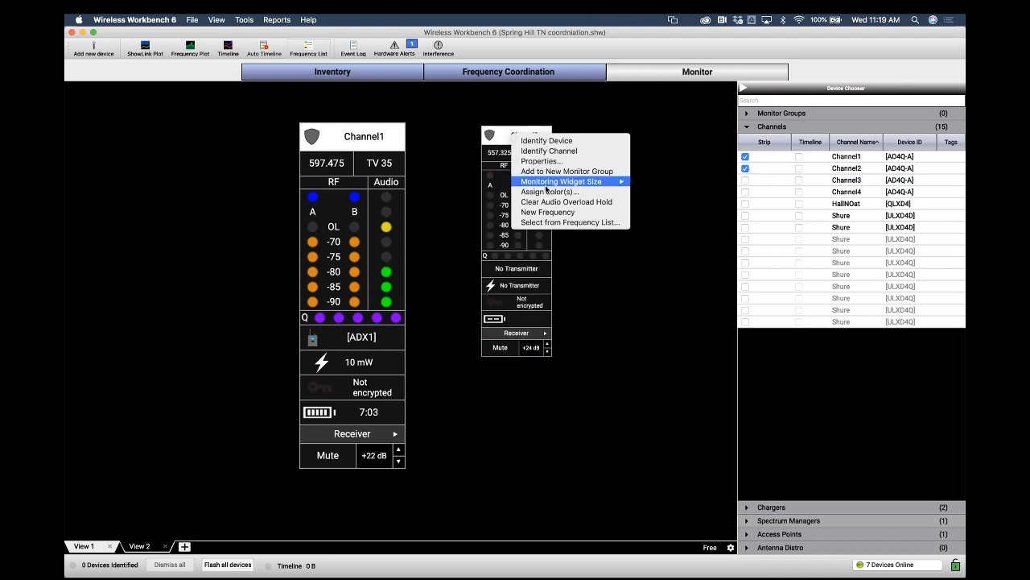
mouse_move(549, 182)
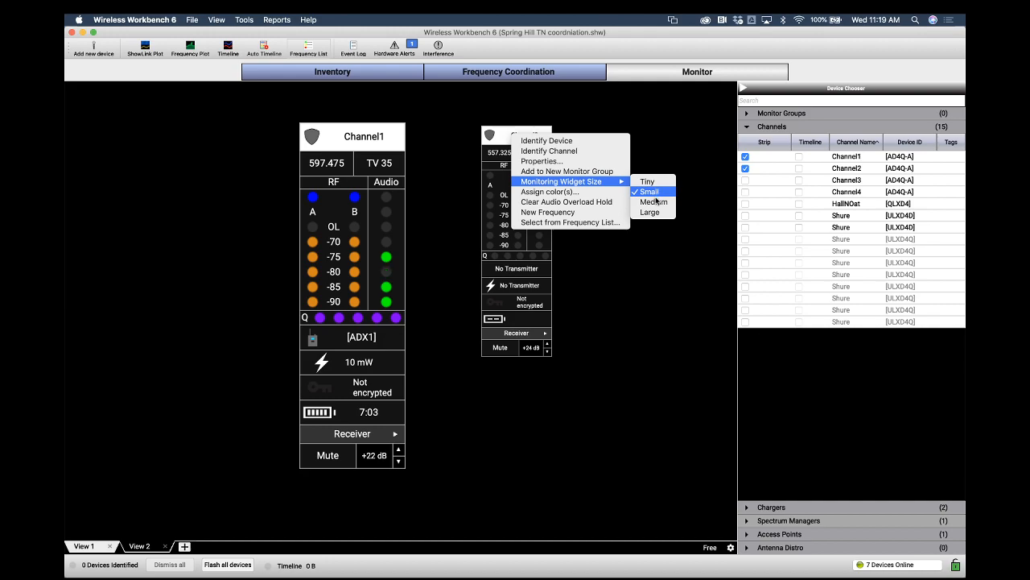
click(653, 202)
drag(554, 142, 540, 144)
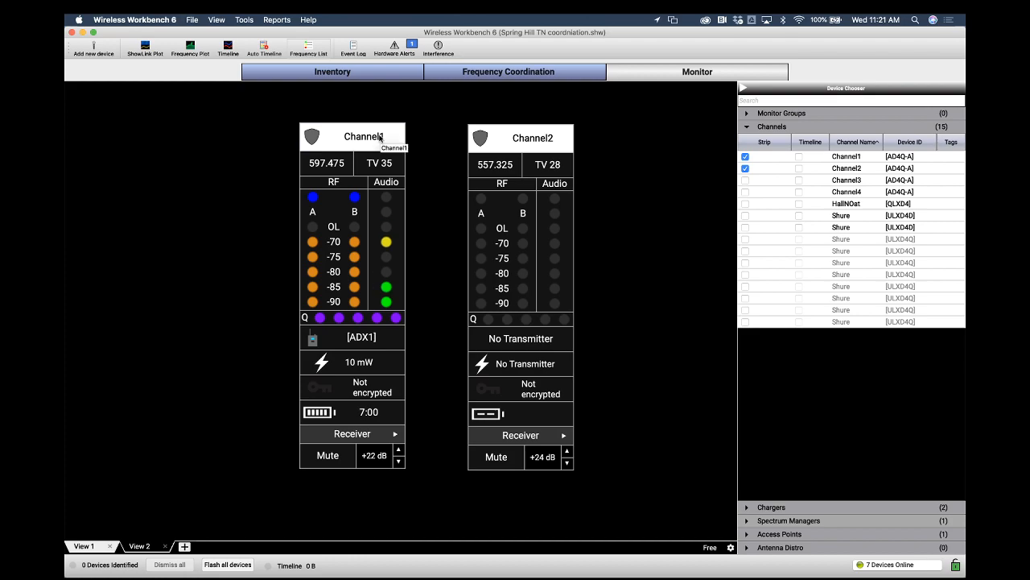
Switch Channel1's lower control from Receiver to the transmitter page showing 1: [ADX1] with RF Mute
right_click(357, 416)
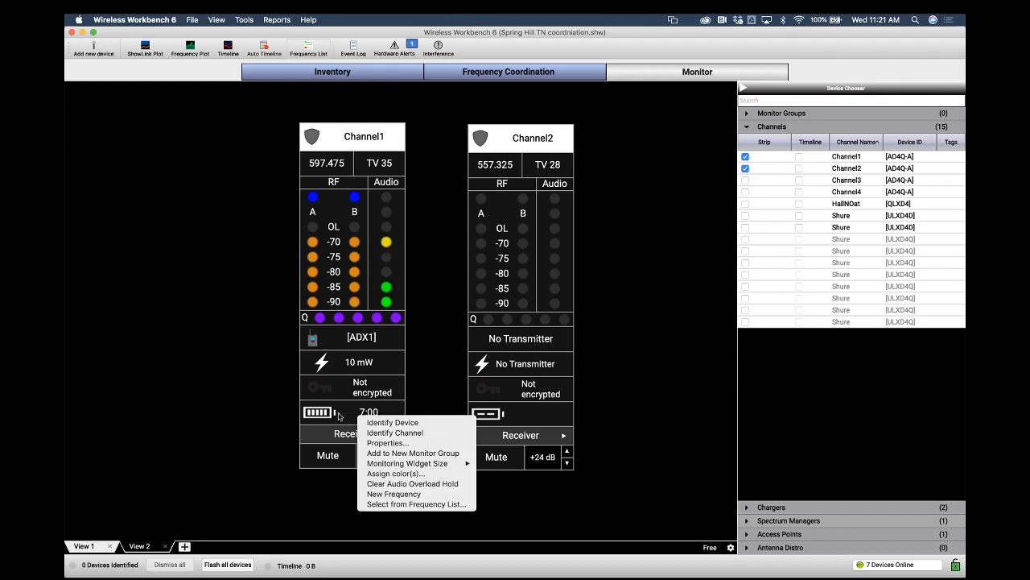
click(336, 415)
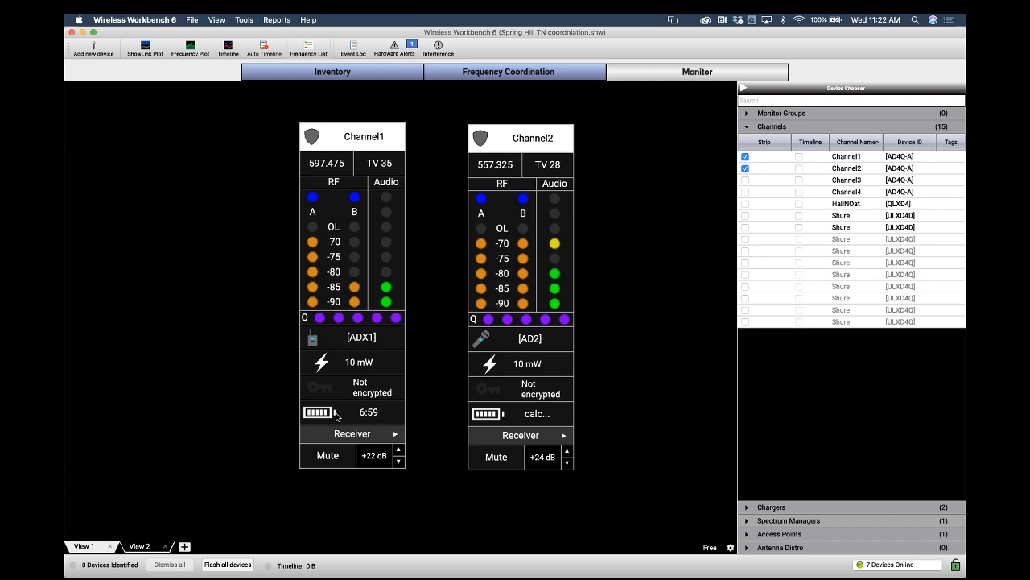
click(395, 434)
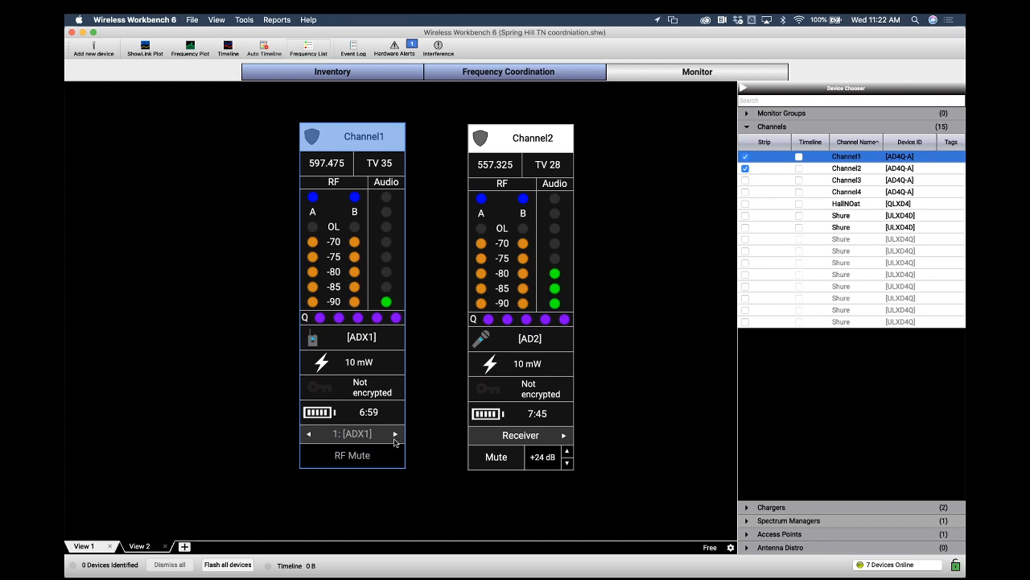
click(396, 434)
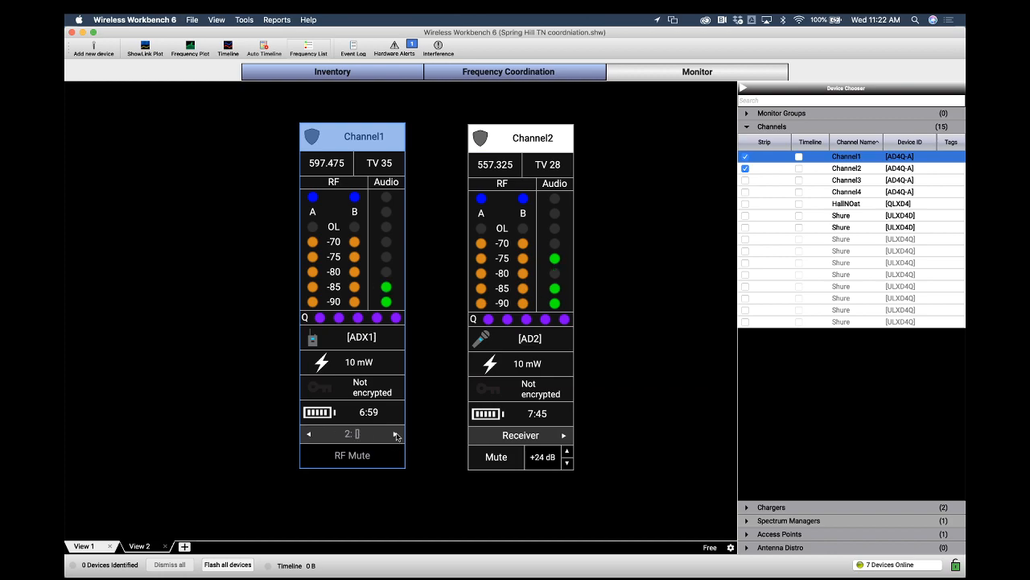
click(310, 435)
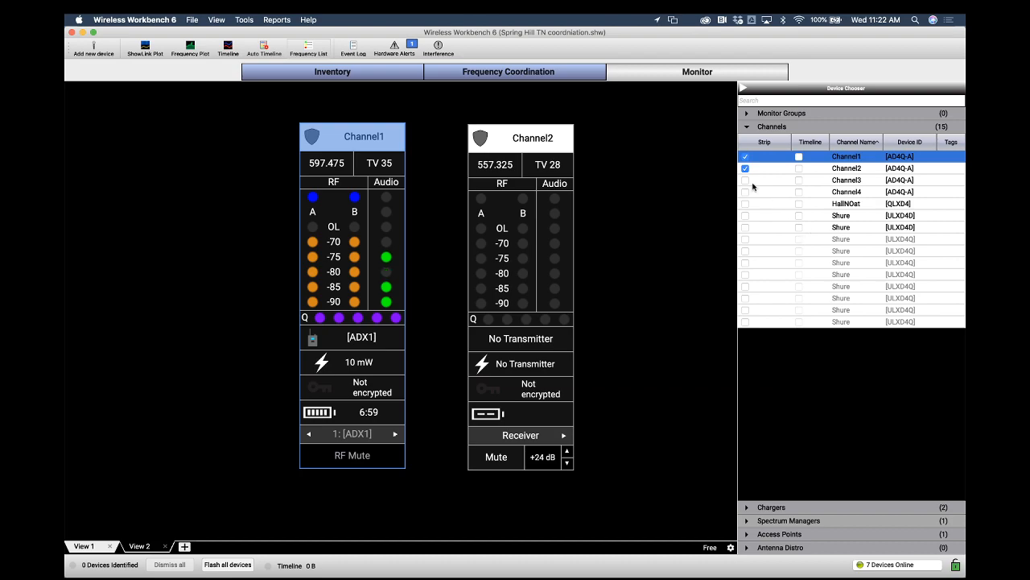
Add Channel3's widget to the view and set its monitoring widget size to Medium
drag(746, 184, 620, 128)
right_click(619, 129)
mouse_move(718, 175)
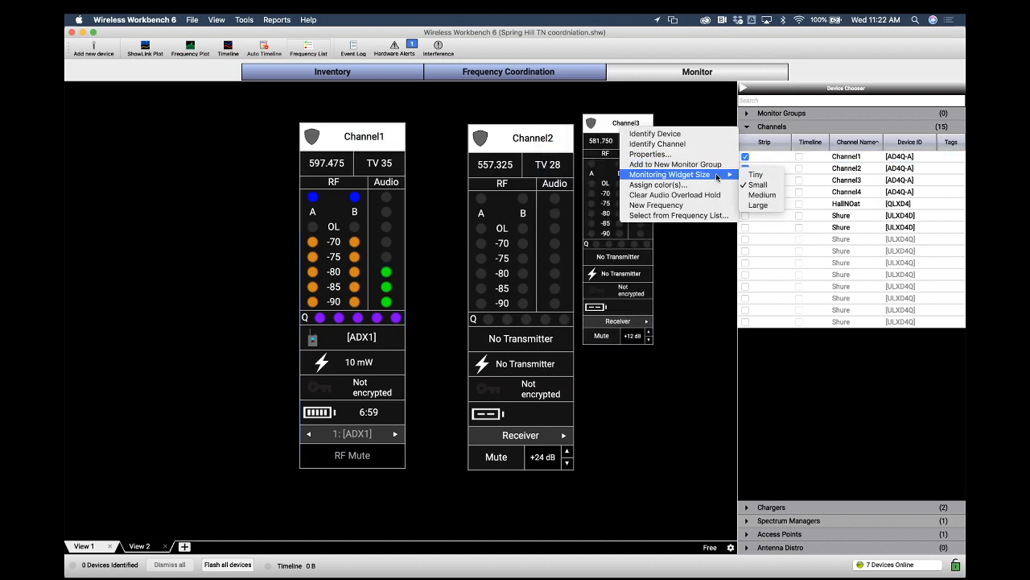
click(758, 196)
Rearrange the Channel1, Channel2 and Channel3 widgets into an evenly spaced row across the view
drag(366, 141, 259, 140)
drag(505, 139, 400, 139)
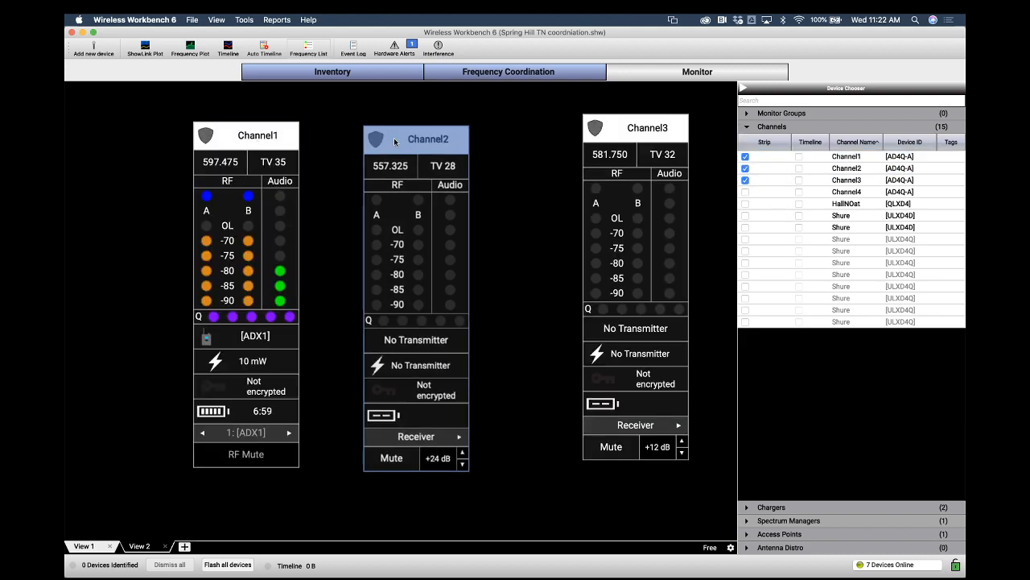
drag(610, 135, 577, 148)
click(441, 141)
click(271, 140)
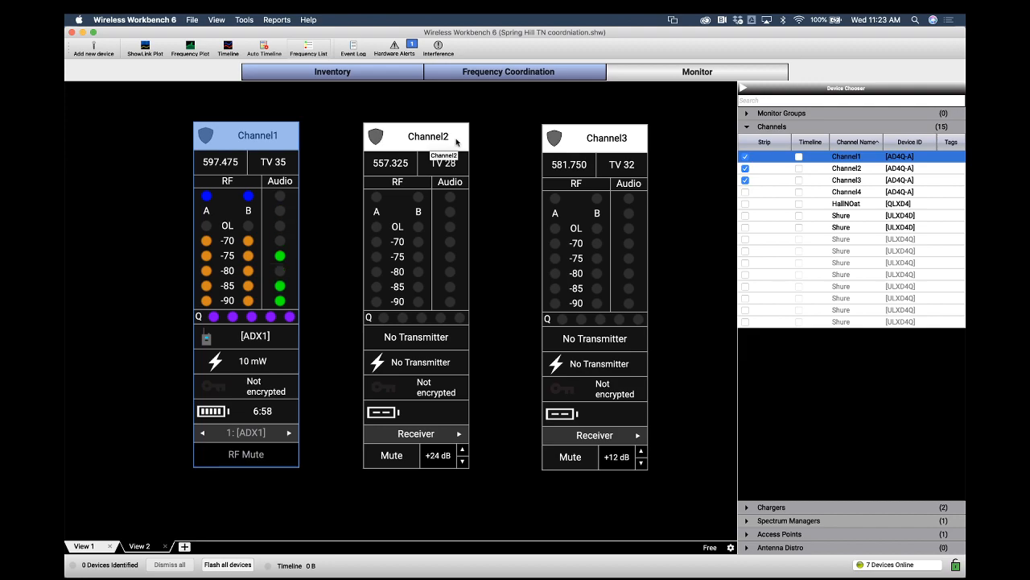
click(606, 141)
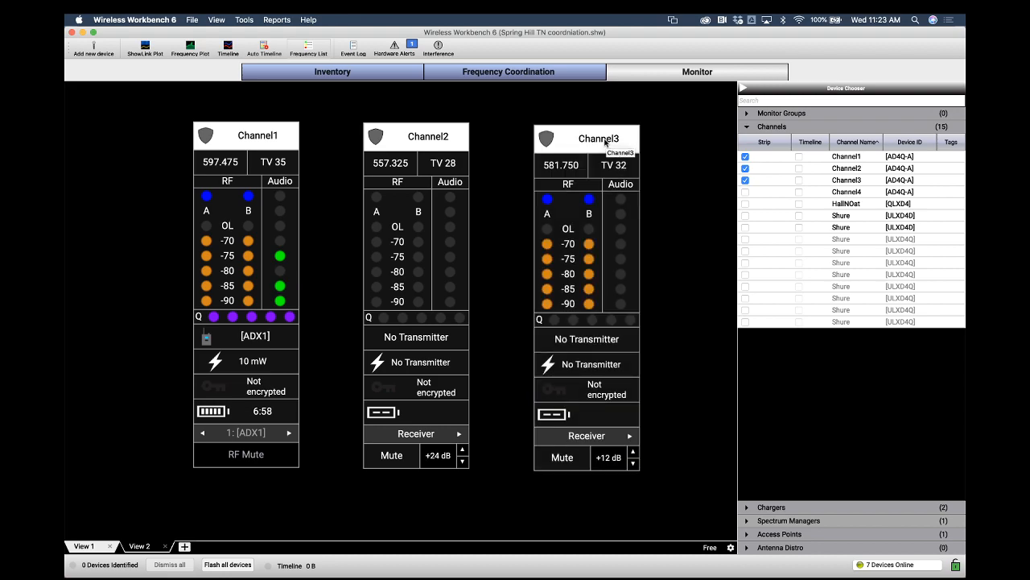
Expand the Chargers group and add the SBC840 and SBC840M charger widgets to the view's upper left
click(747, 507)
click(745, 411)
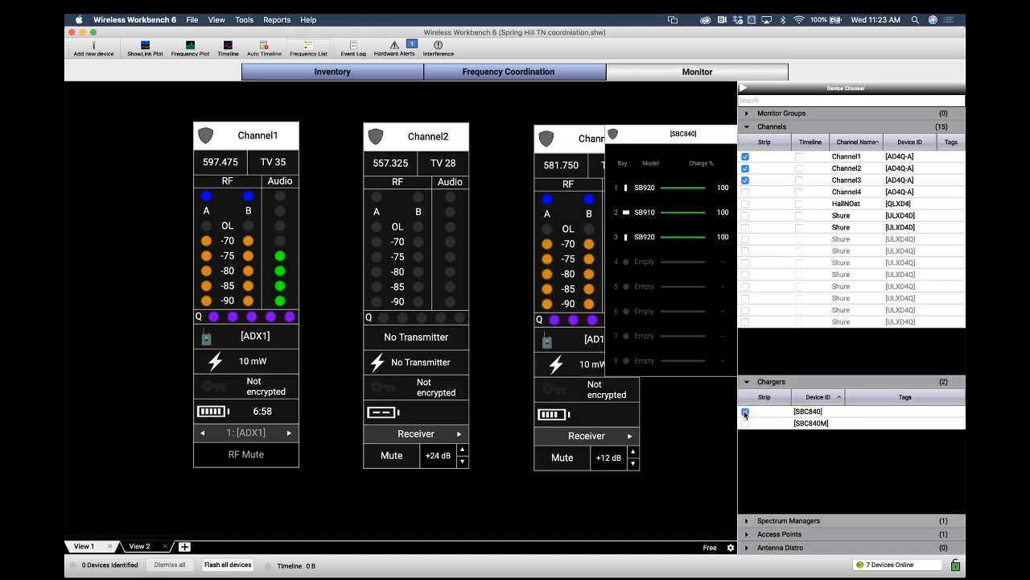
drag(696, 134, 164, 109)
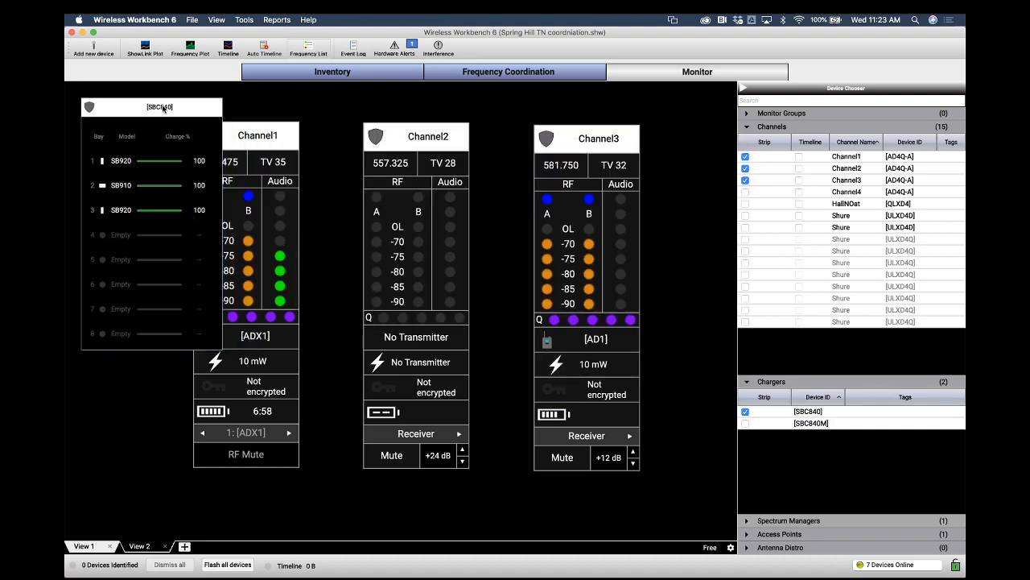
click(745, 424)
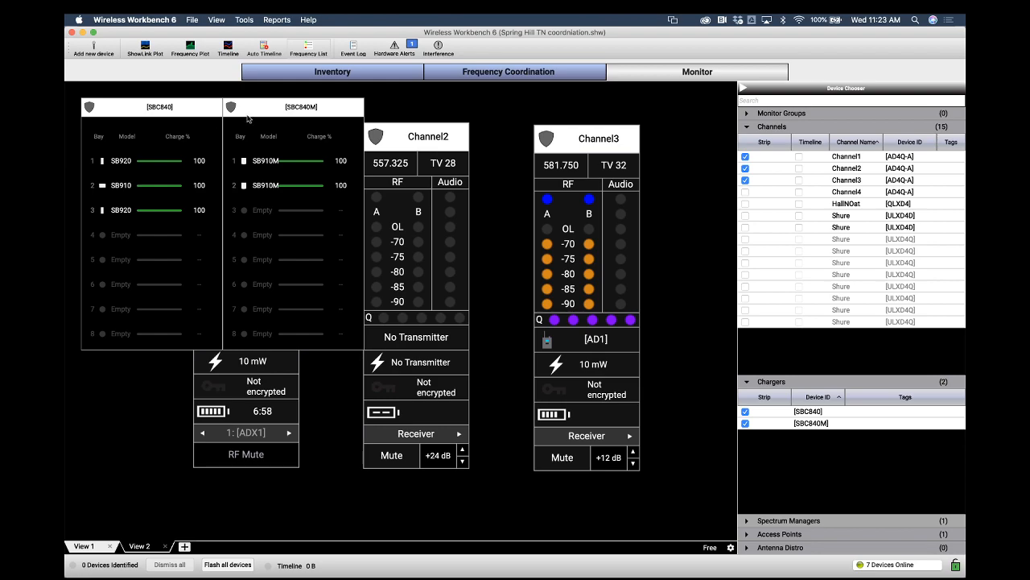
drag(336, 111, 343, 111)
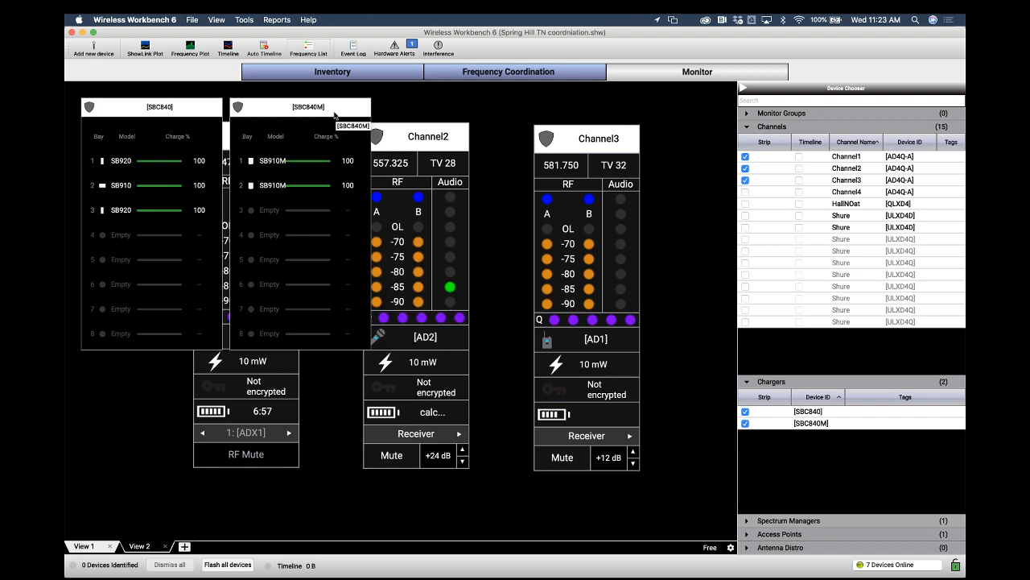
Open the SBC840M charger's detail window, inspect bay 1 under the Charge, Health and Temperature tabs, and close it
click(306, 164)
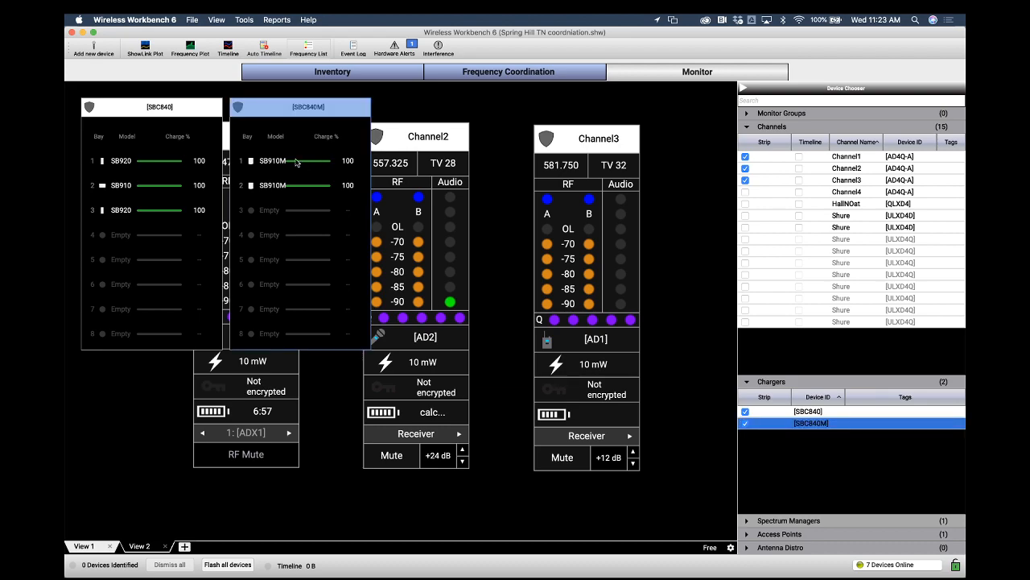
double_click(295, 163)
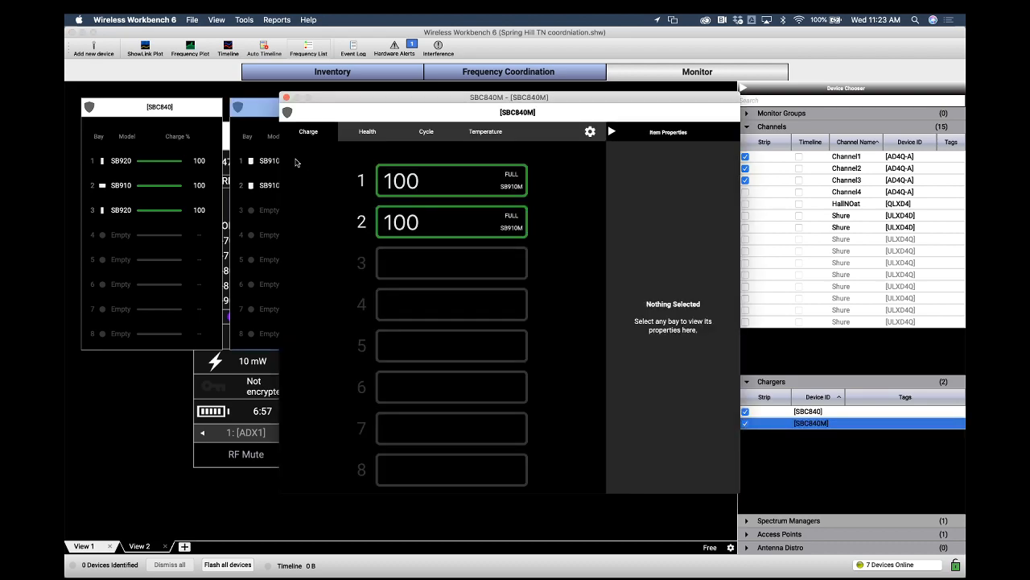
drag(387, 99, 352, 92)
click(417, 173)
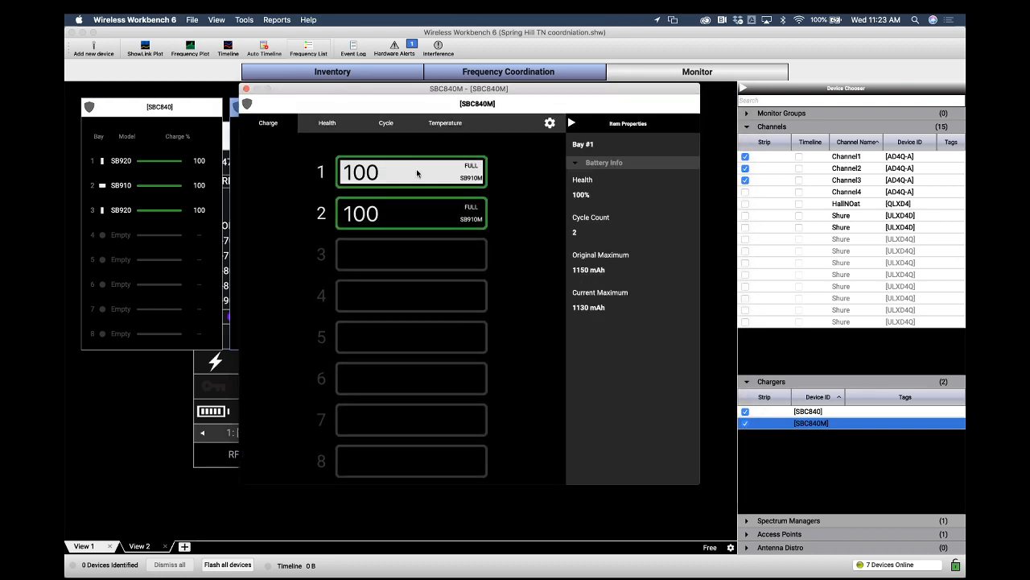
click(327, 125)
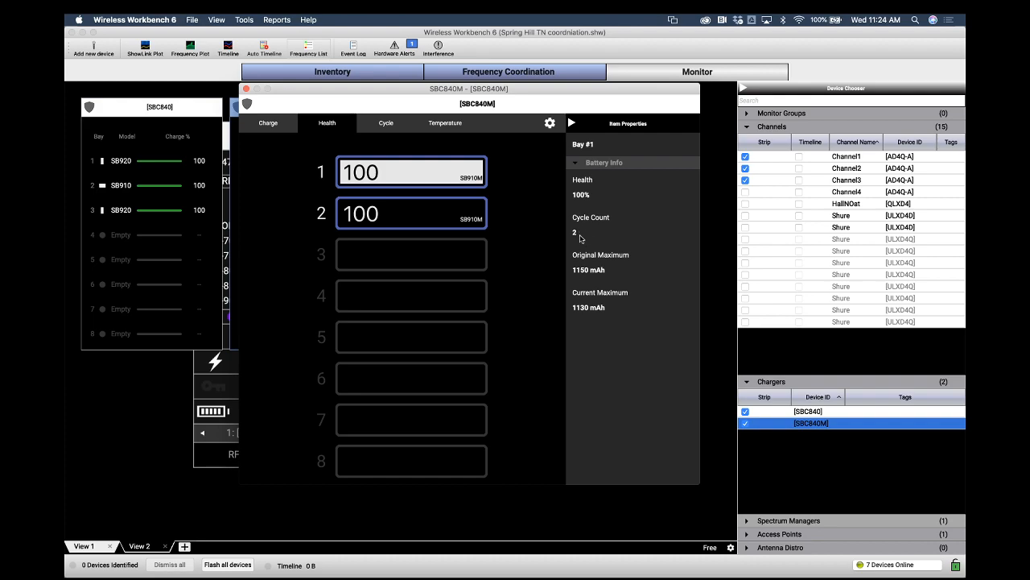
click(443, 124)
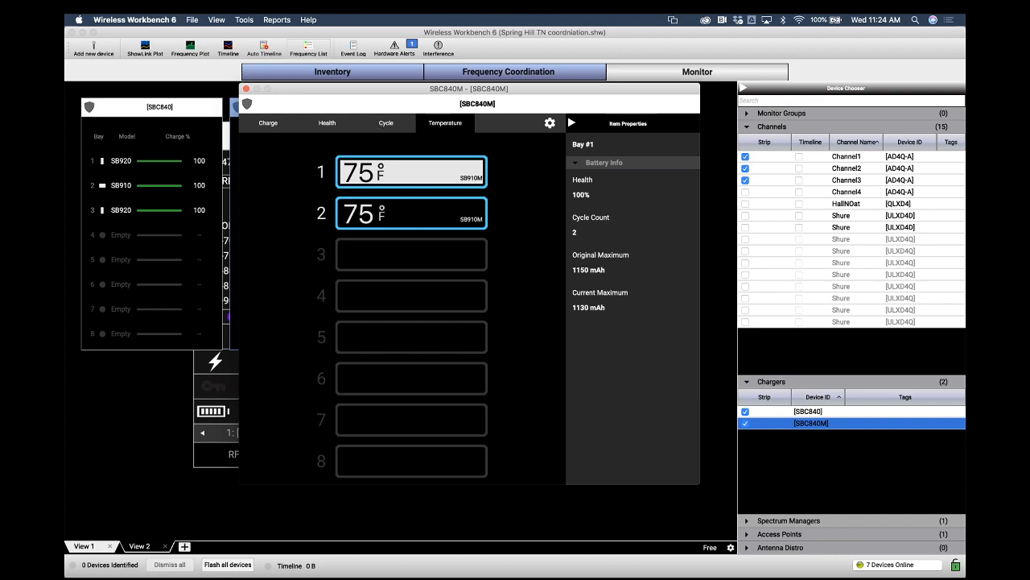
click(334, 127)
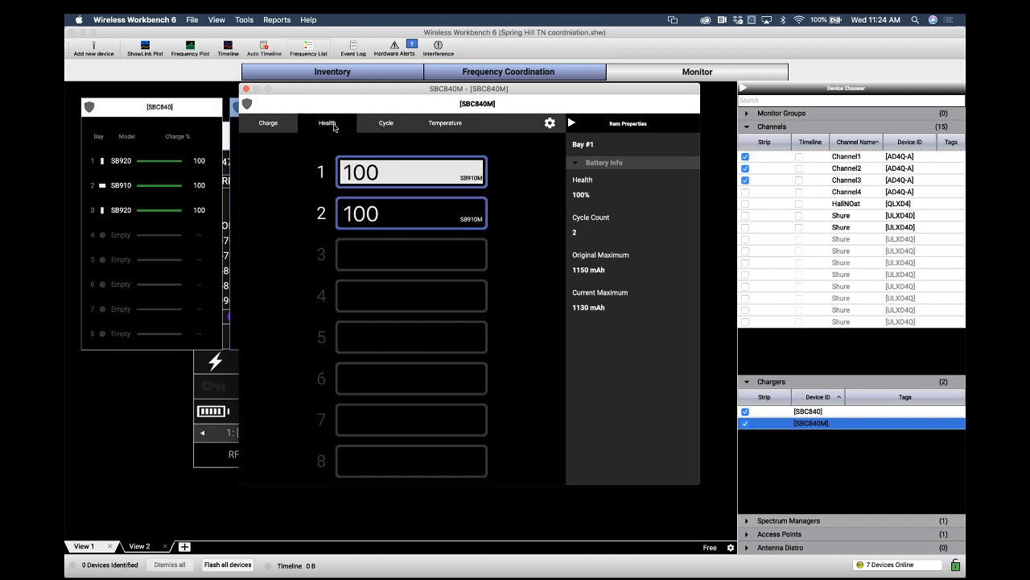
click(272, 123)
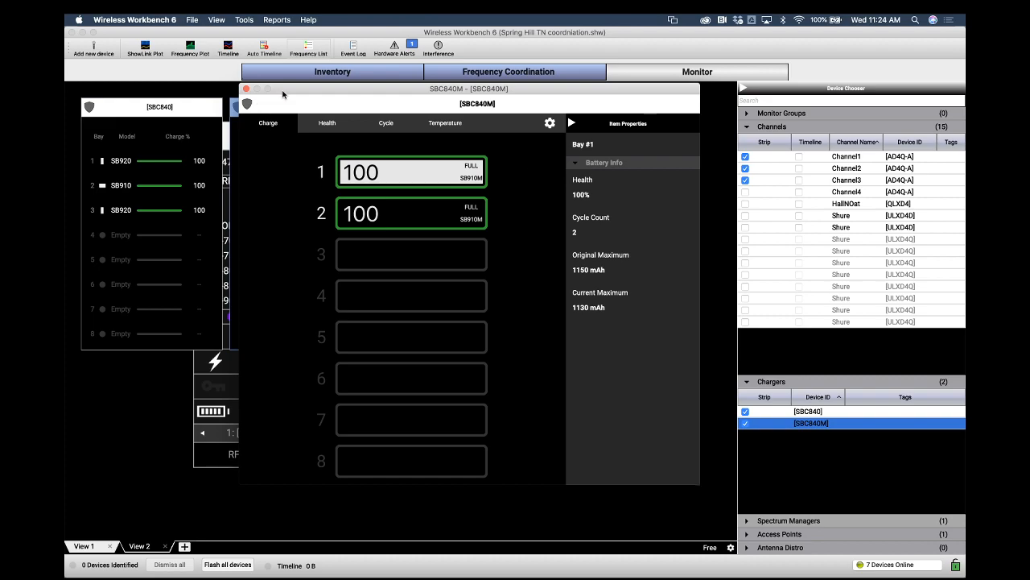
click(246, 89)
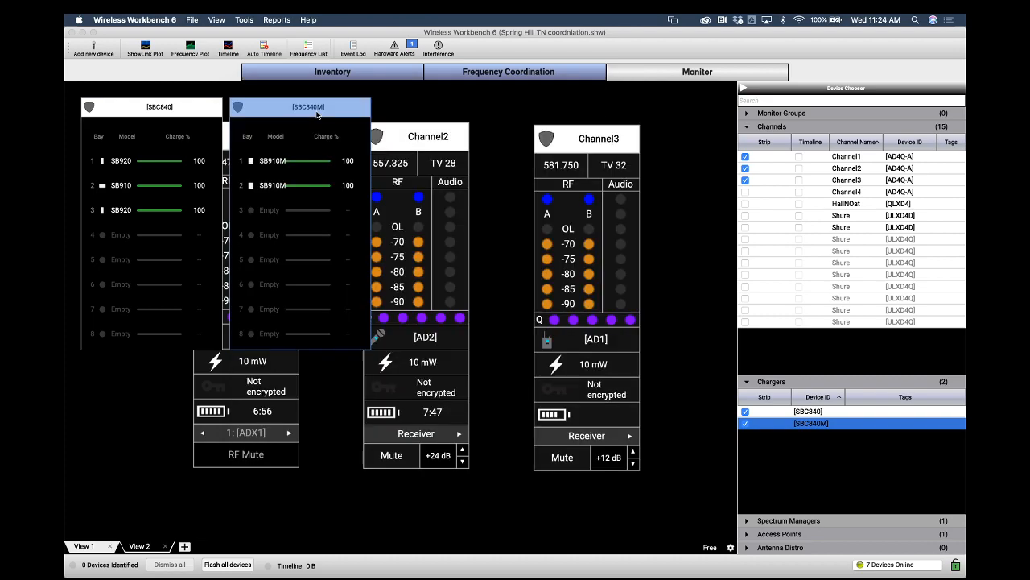
Remove both charger widgets from the view and nudge the Channel3 widget slightly left
click(746, 412)
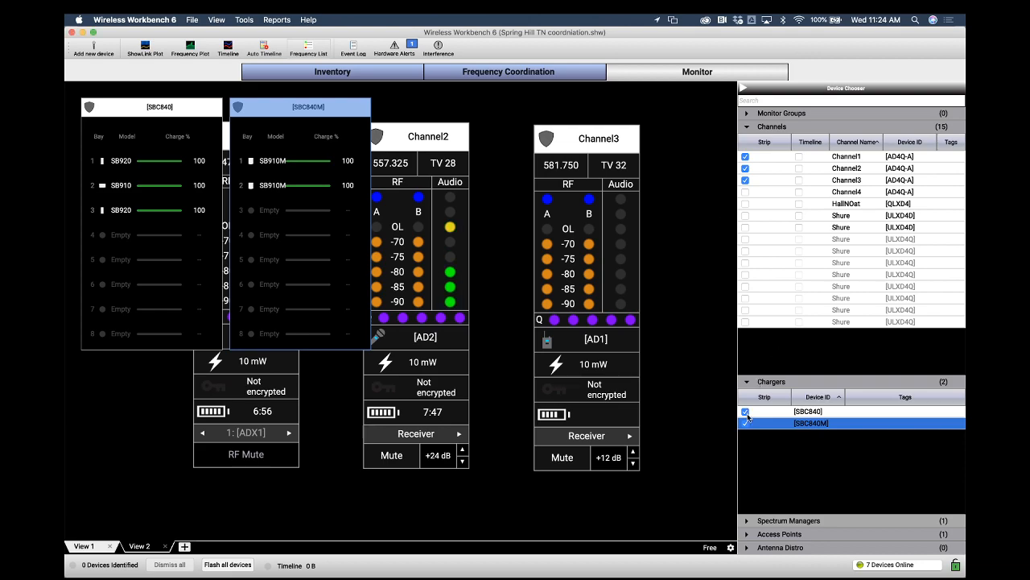
click(746, 424)
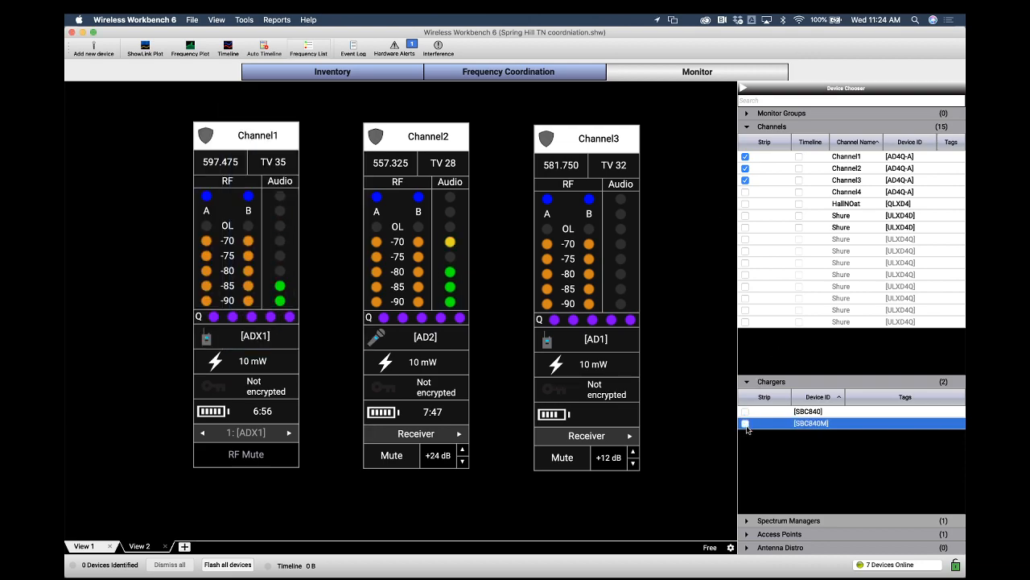
drag(600, 137, 586, 135)
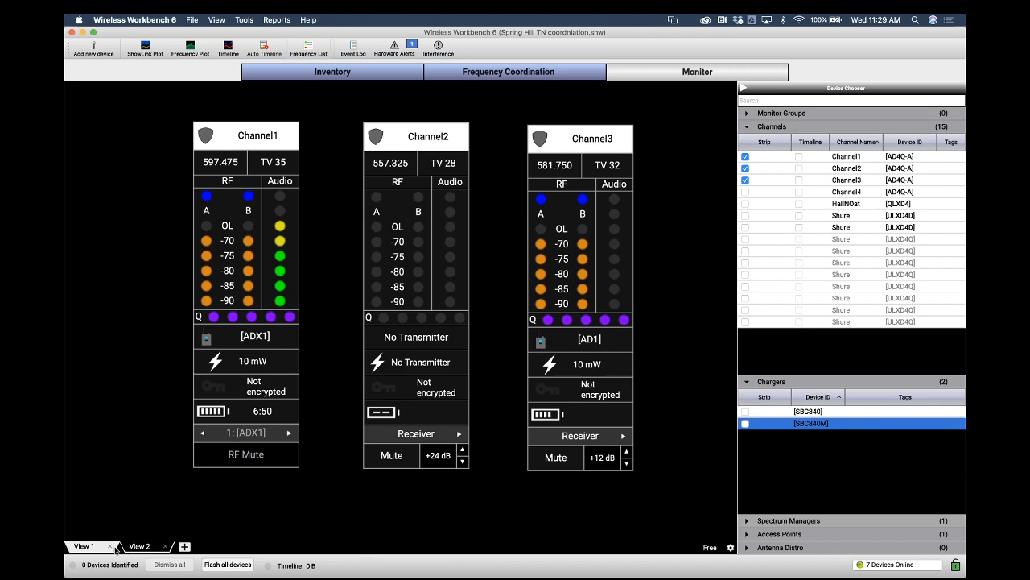
Switch to View 2 and add strips for HallNOat and every Shure ULXD channel in the list
click(139, 546)
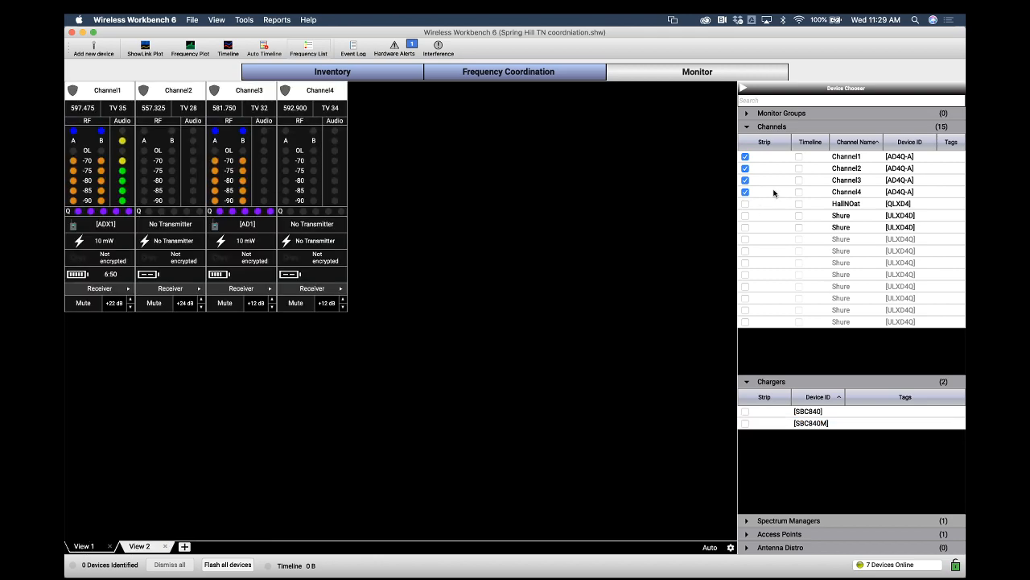
click(746, 204)
click(745, 216)
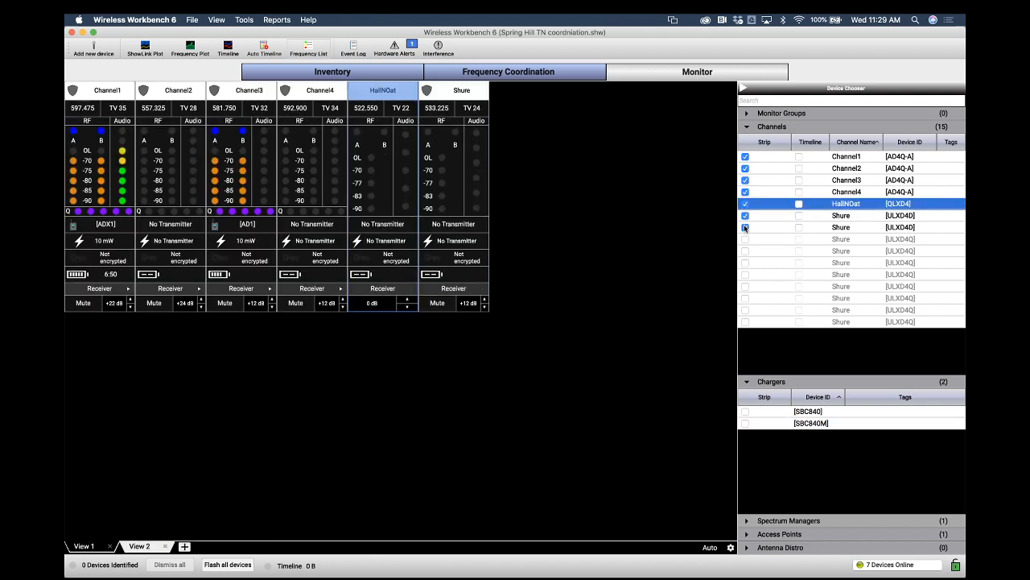
click(745, 227)
click(745, 239)
click(746, 250)
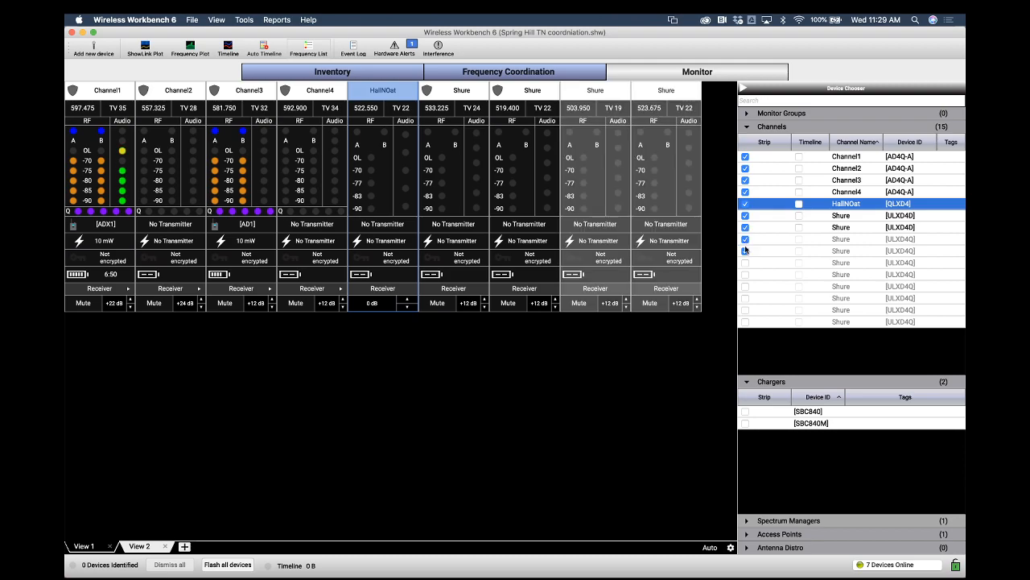
click(746, 262)
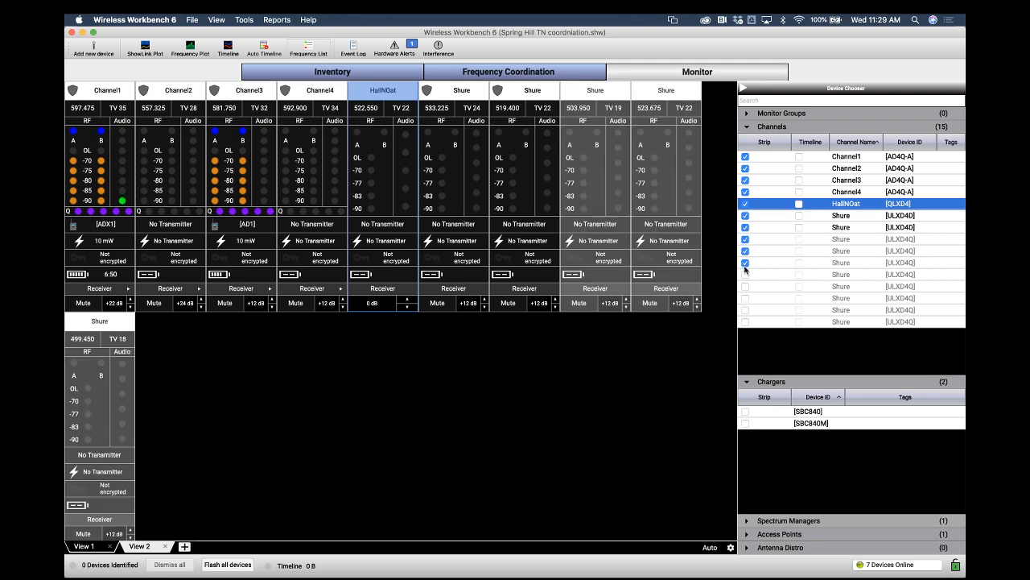
click(746, 275)
click(745, 285)
click(745, 298)
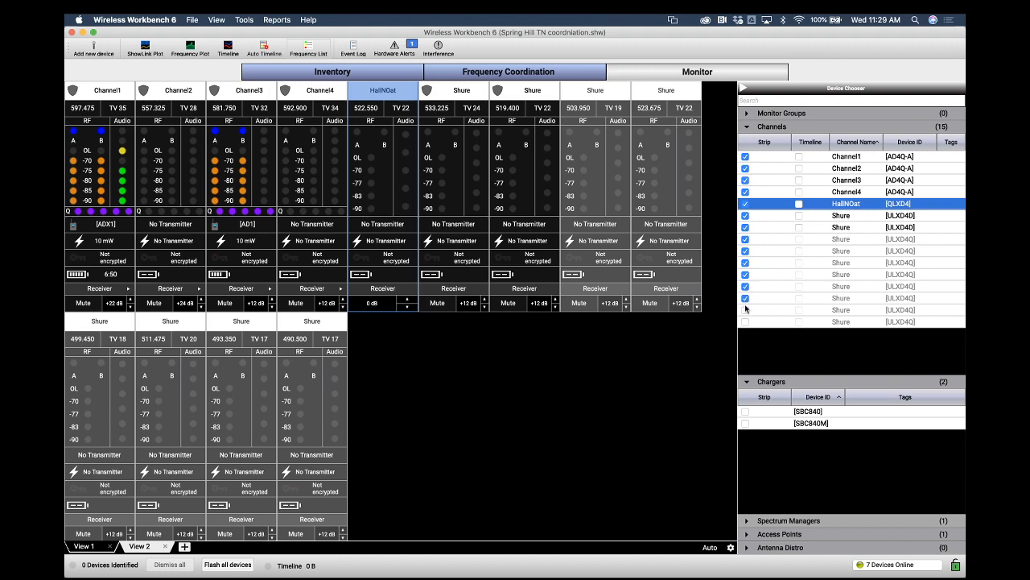
click(745, 309)
click(745, 321)
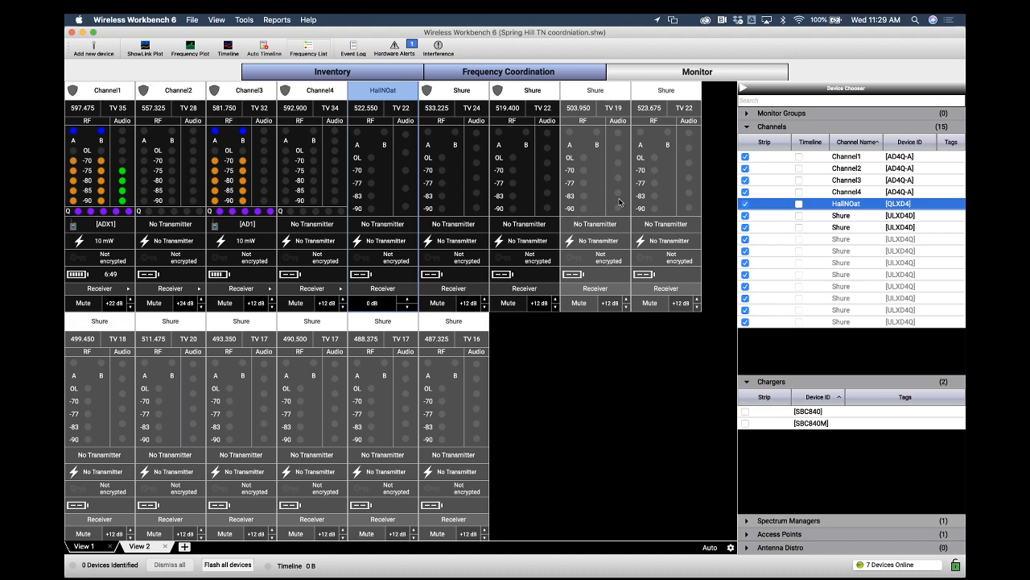
Return to View 1, then browse the Frequency Coordination and Inventory tabs
click(139, 545)
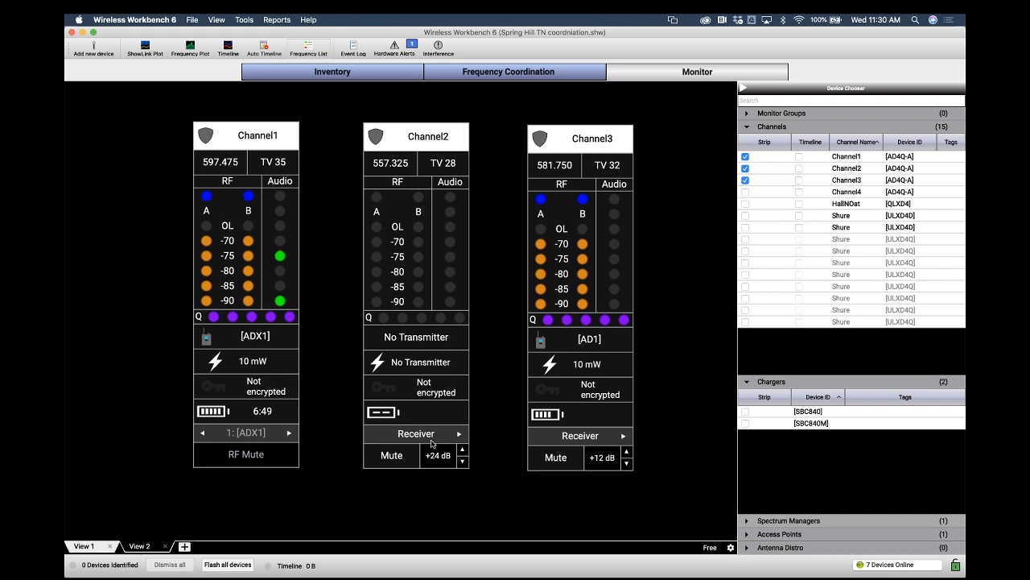
click(458, 74)
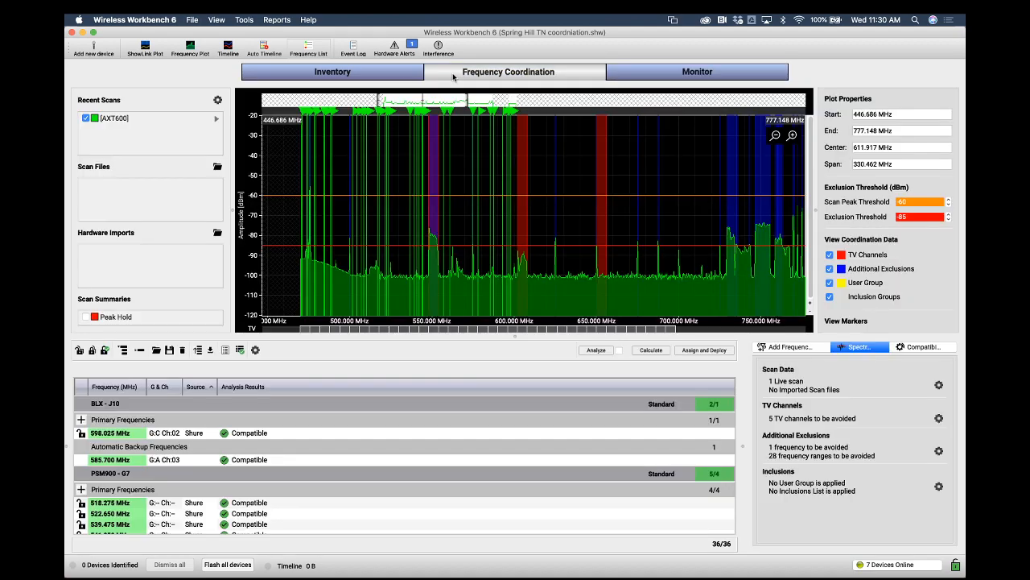
click(406, 76)
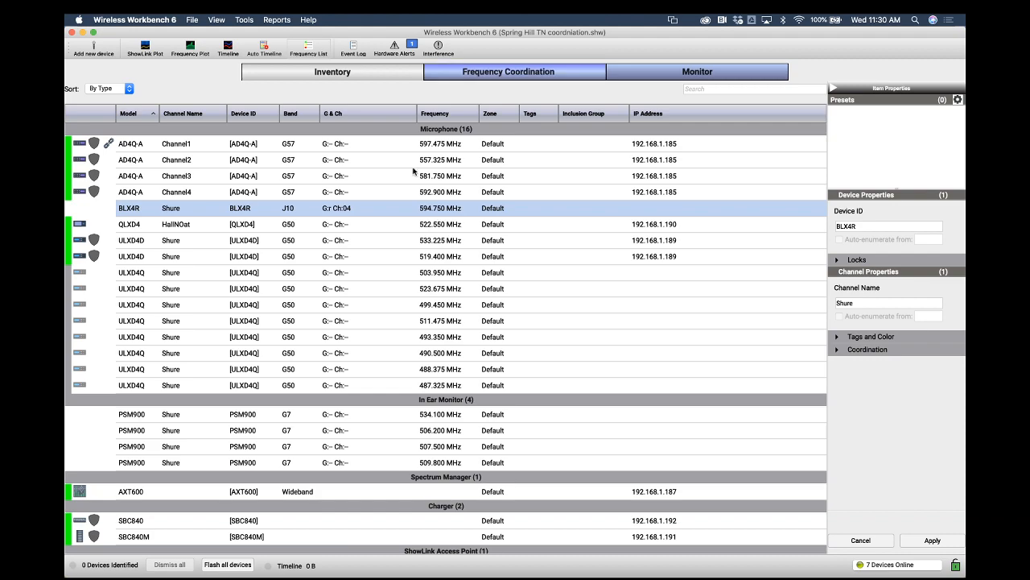
Switch to Safari, search Google for shure wireless workbench and open the WWB6 product page
click(240, 564)
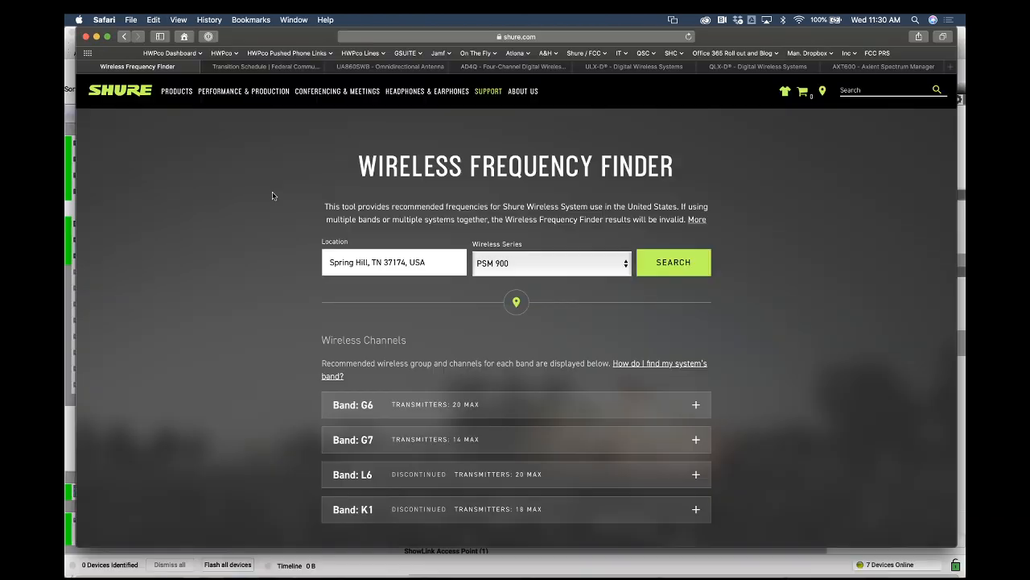
click(382, 36)
text(shure wire)
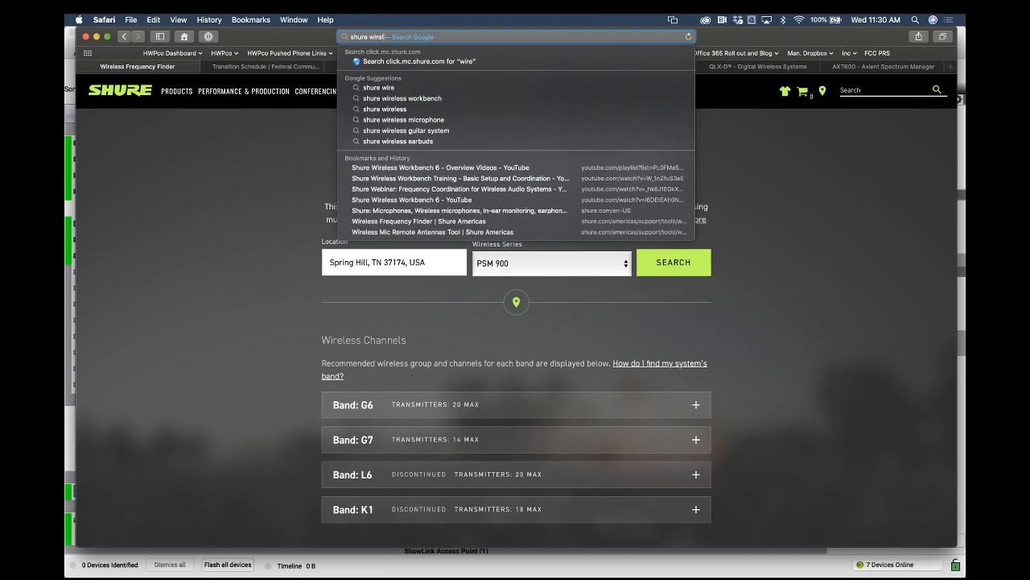
text(less workbench)
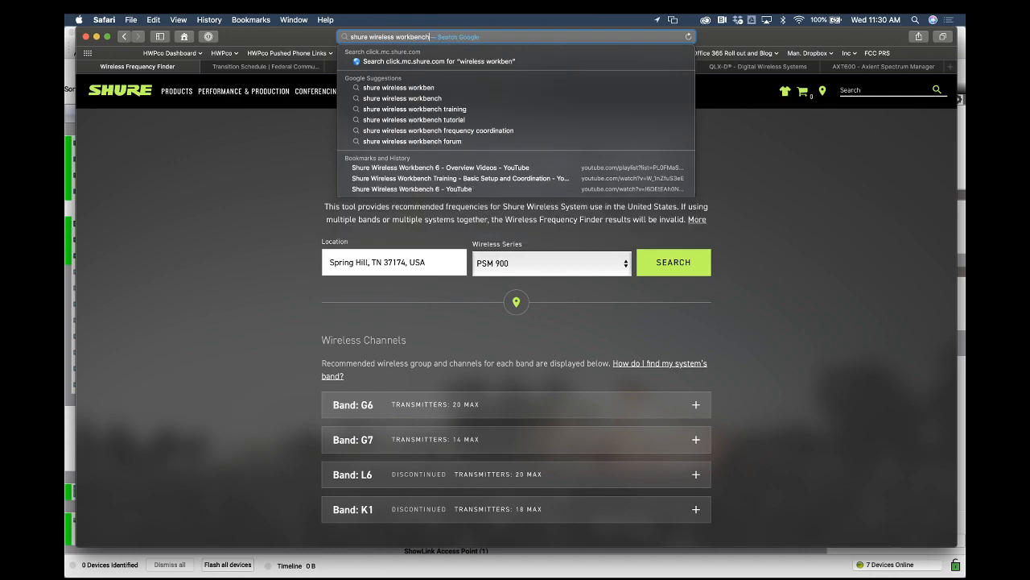
key(Return)
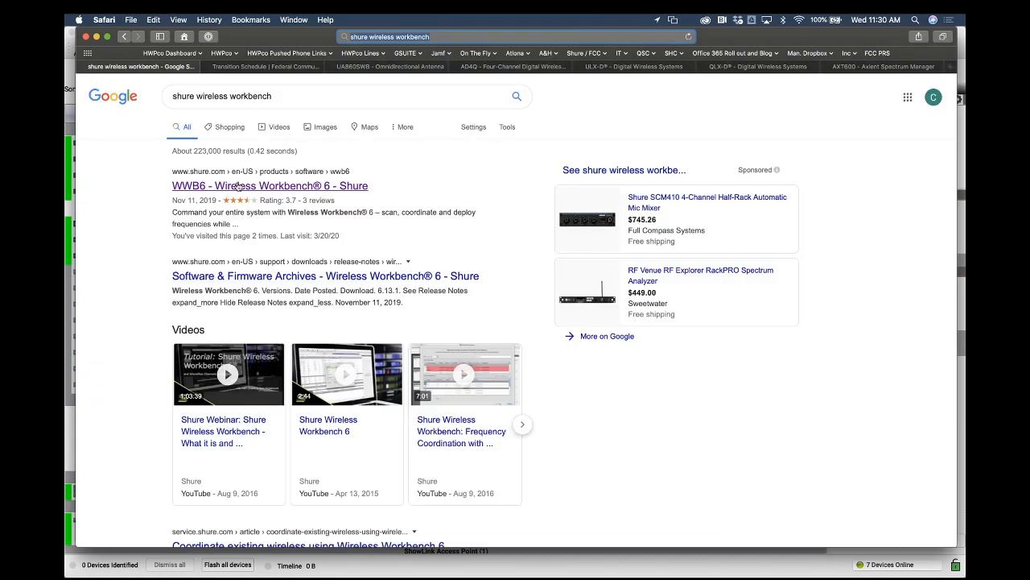
click(238, 186)
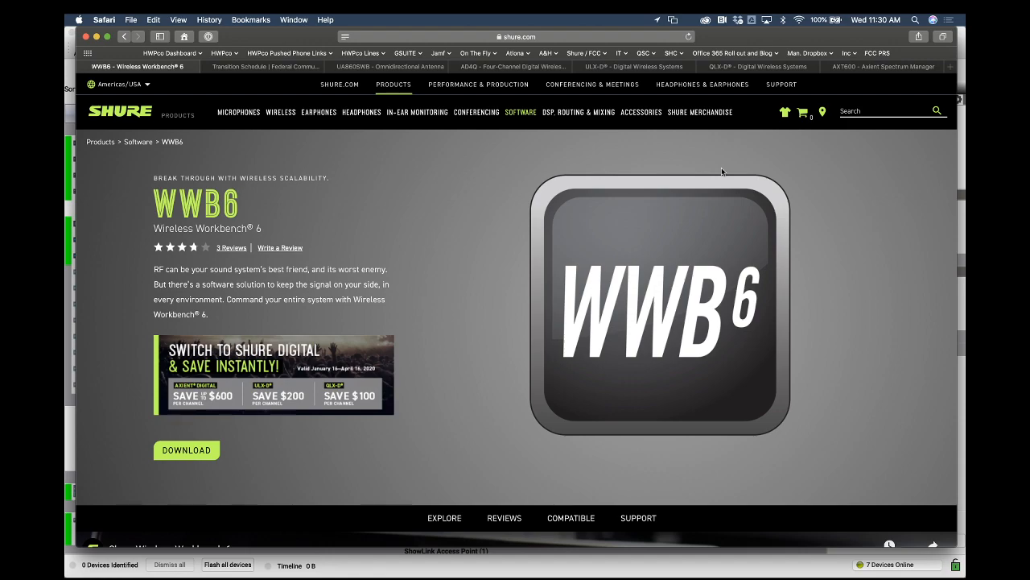
Search the Shure site for plus channels and open the ShurePlus Channels mobile app page
click(861, 111)
text(plus )
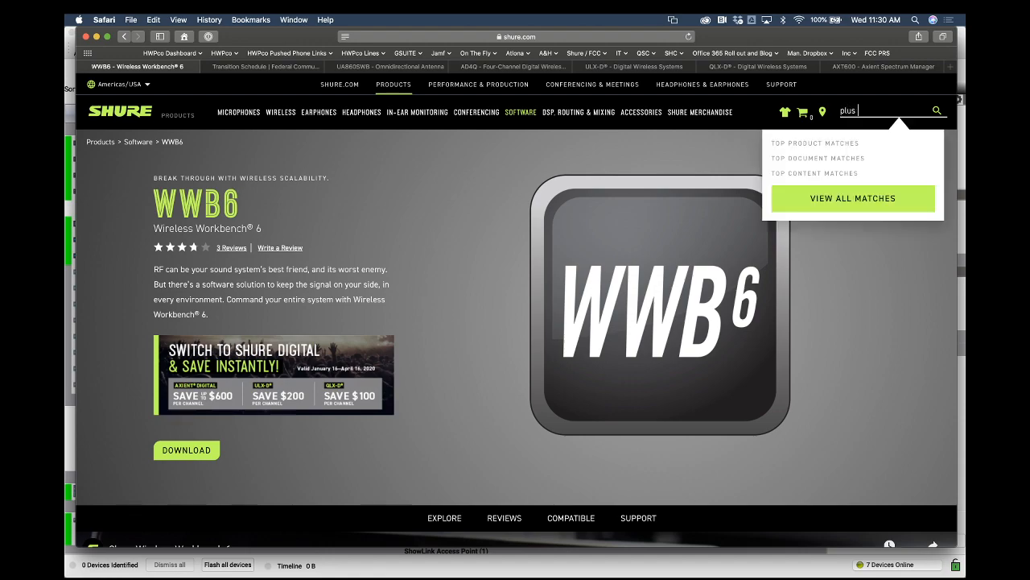
text(channel)
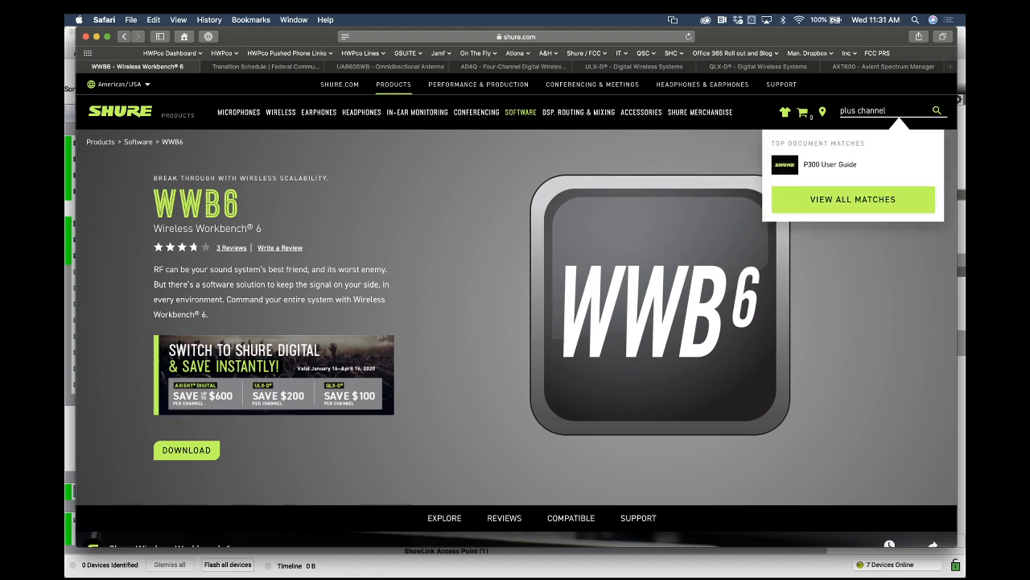
text(s)
key(Return)
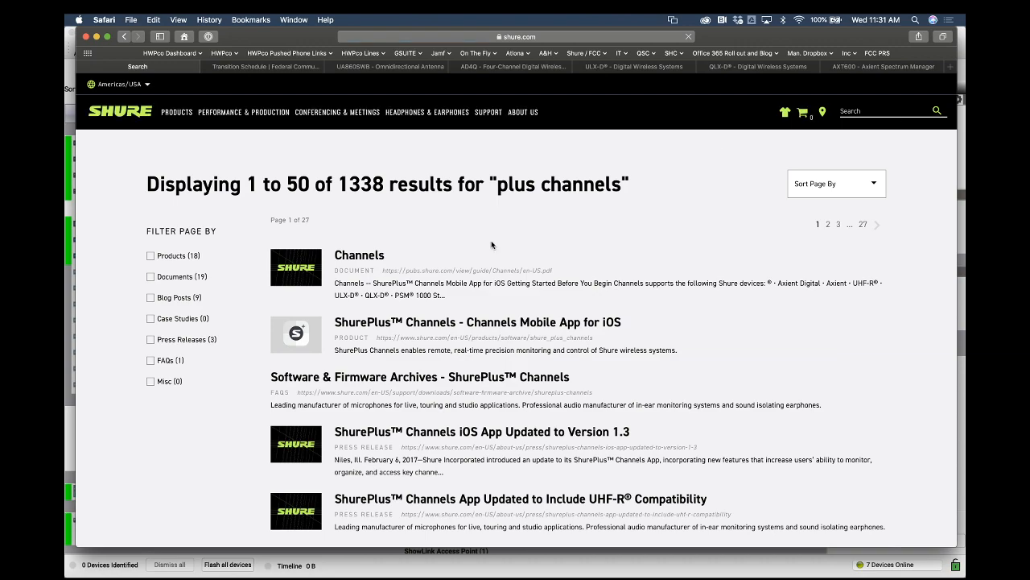
click(360, 256)
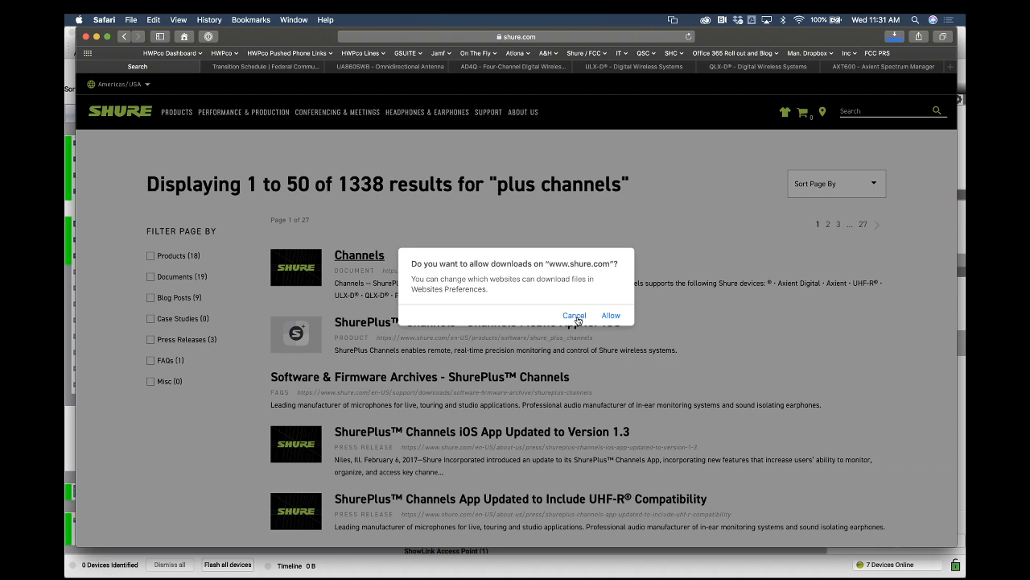
click(575, 316)
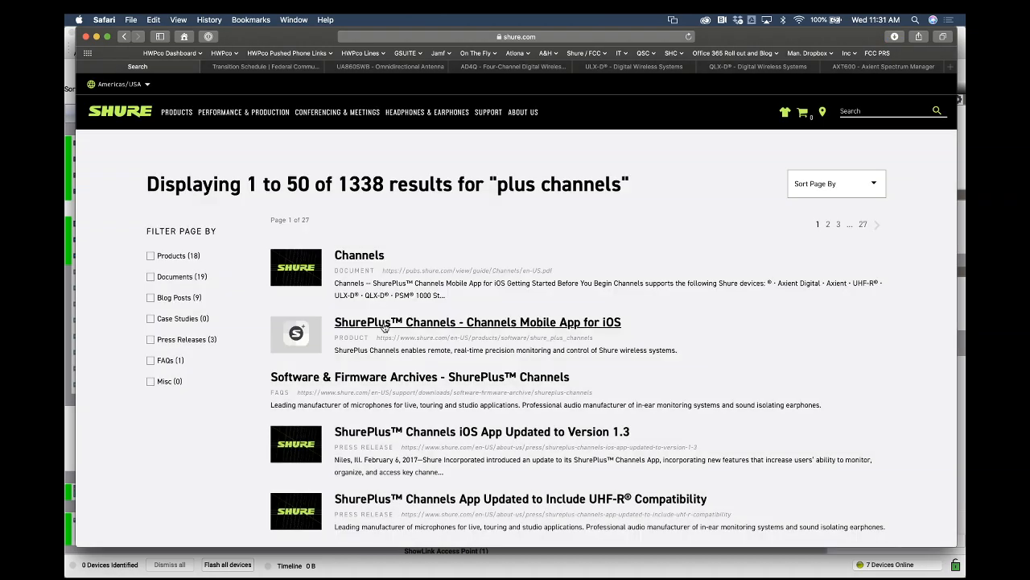
click(384, 326)
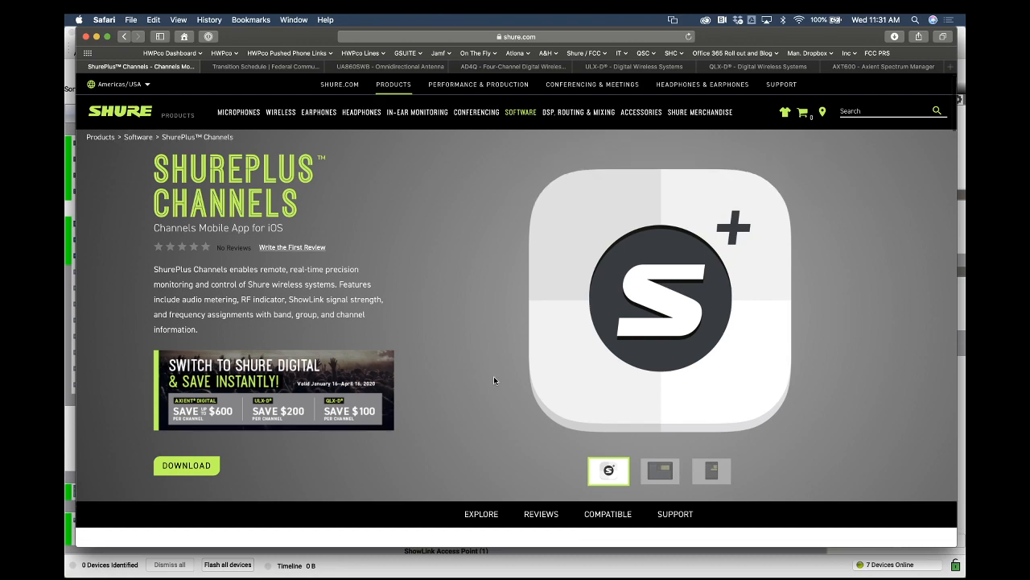
Browse the ShurePlus Channels app screenshots on the product page, then minimize the browser window
scroll(493, 378, down, 3)
click(663, 380)
scroll(685, 359, up, 1)
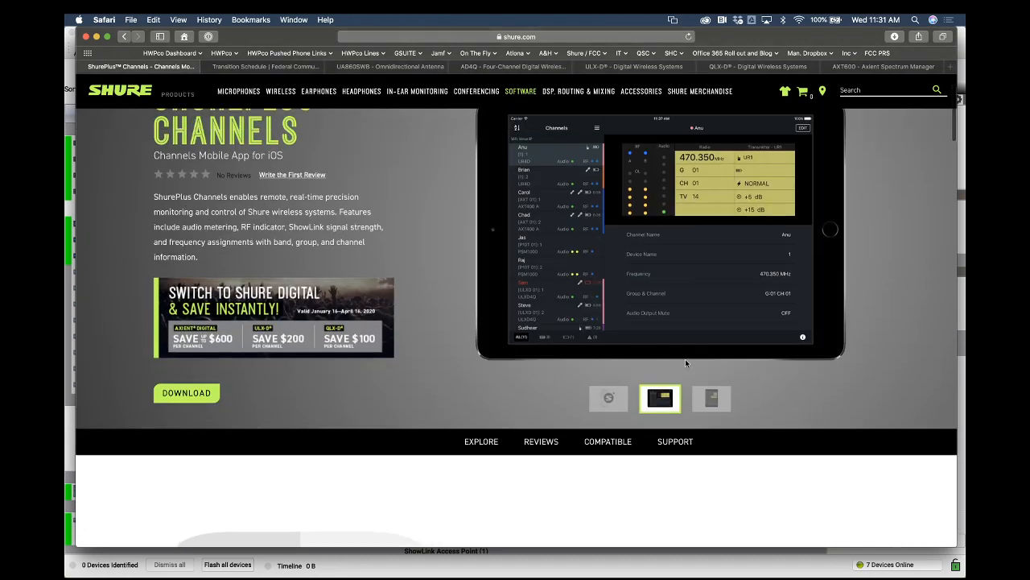
scroll(685, 358, up, 2)
scroll(685, 363, up, 1)
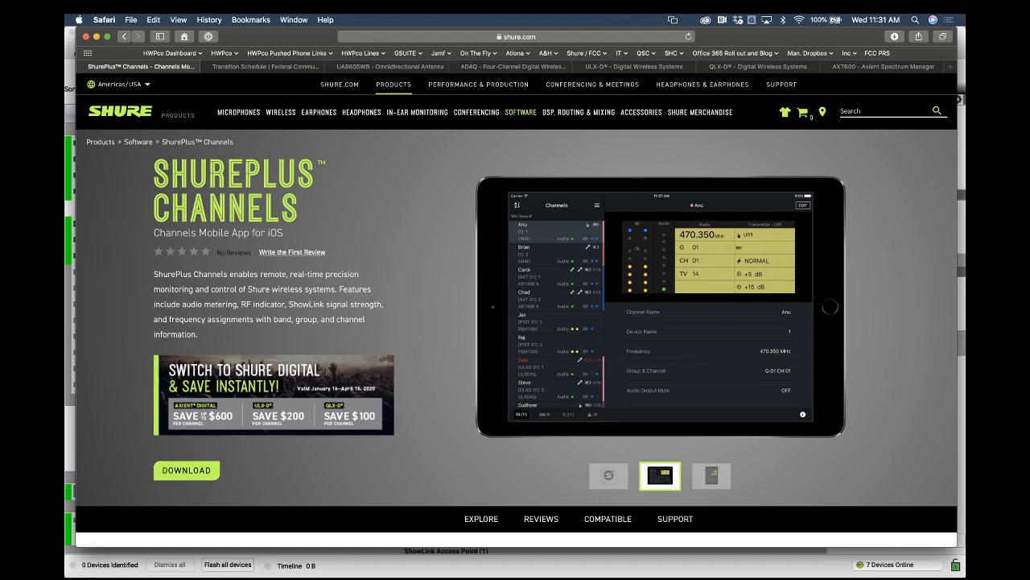
mouse_move(66, 577)
click(356, 243)
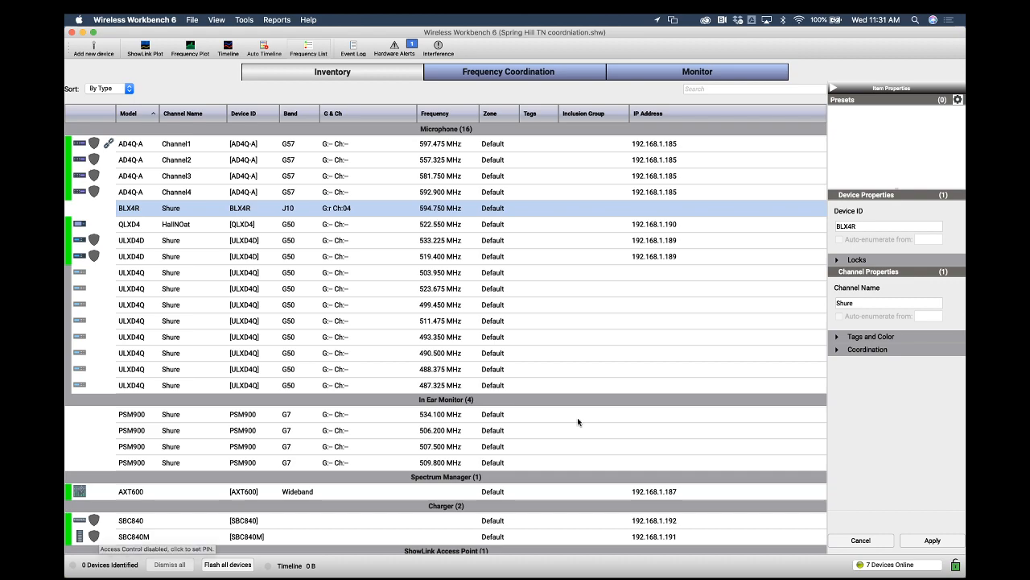
key(super+Tab)
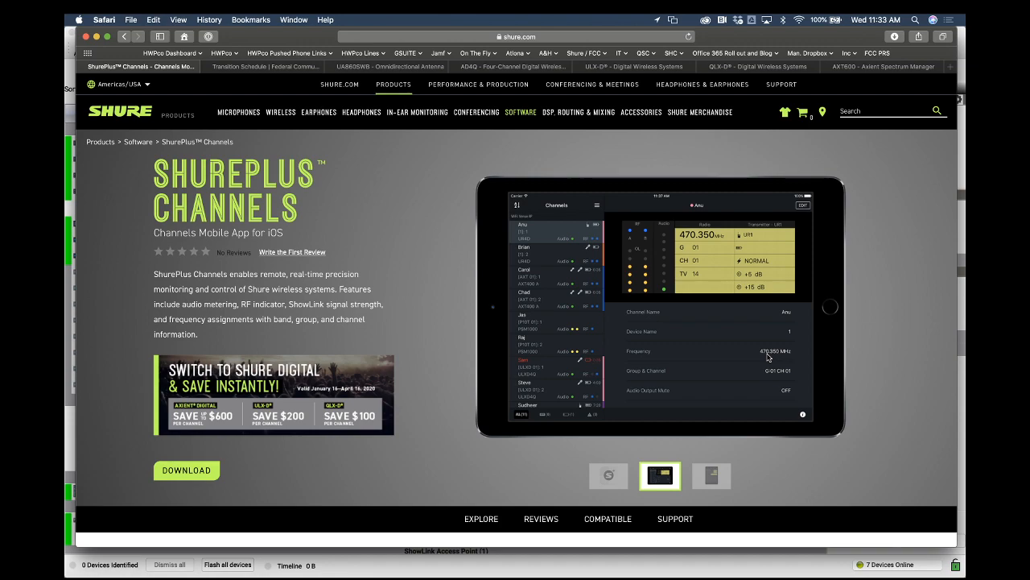
click(712, 477)
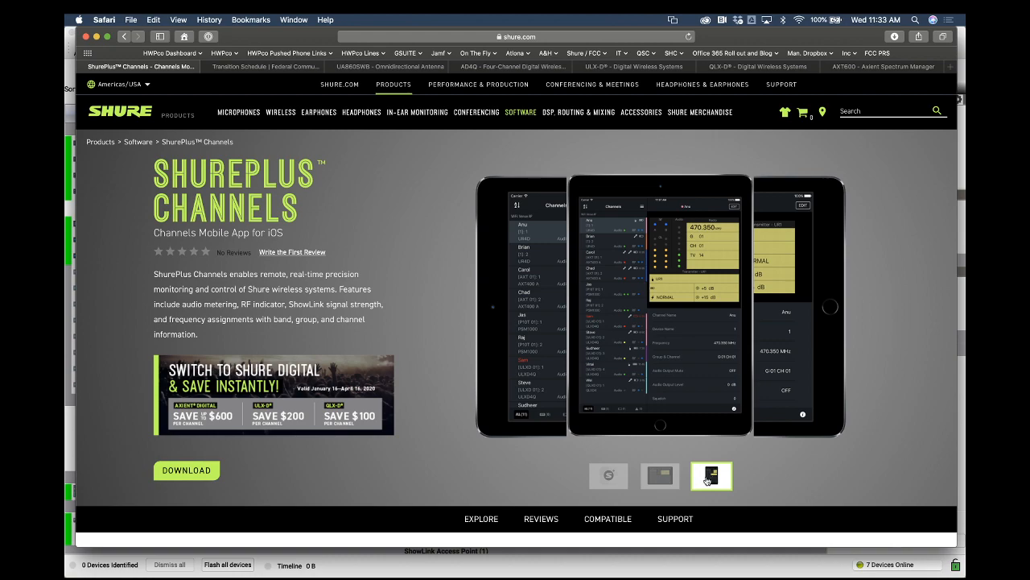
click(666, 479)
click(612, 479)
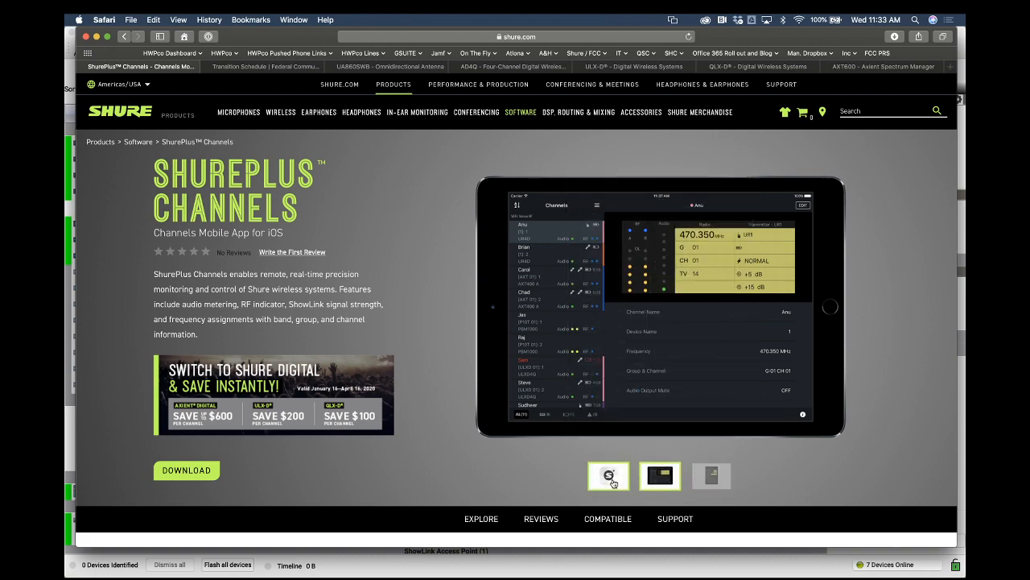
click(651, 481)
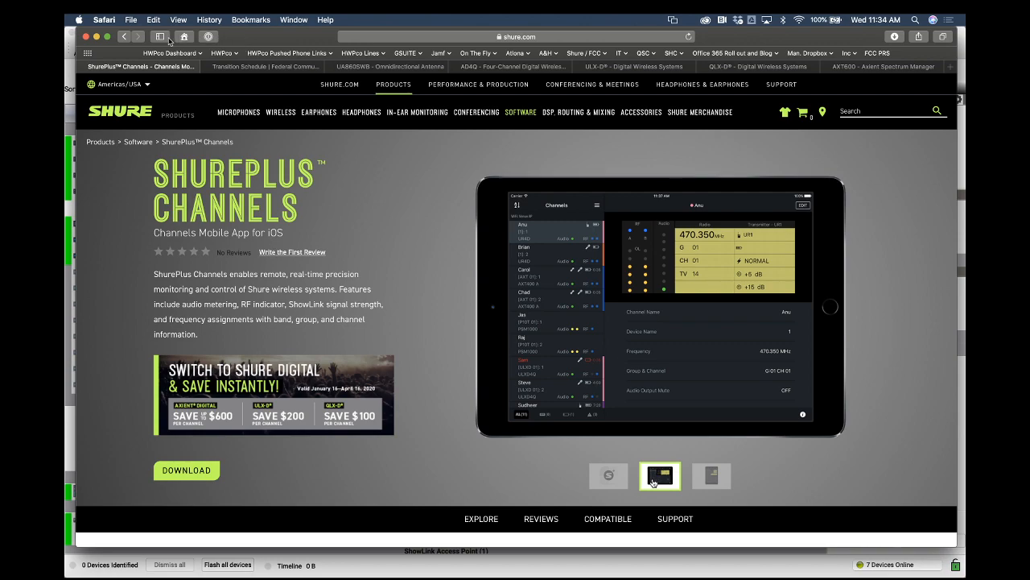
click(96, 30)
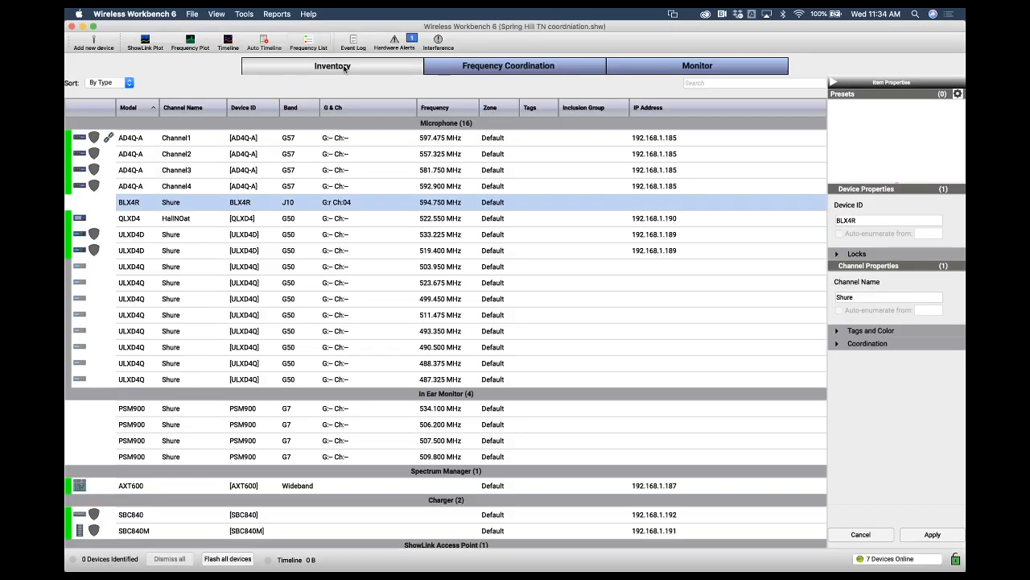
Review the coordinated frequency list and the compatibility settings in Frequency Coordination
click(452, 68)
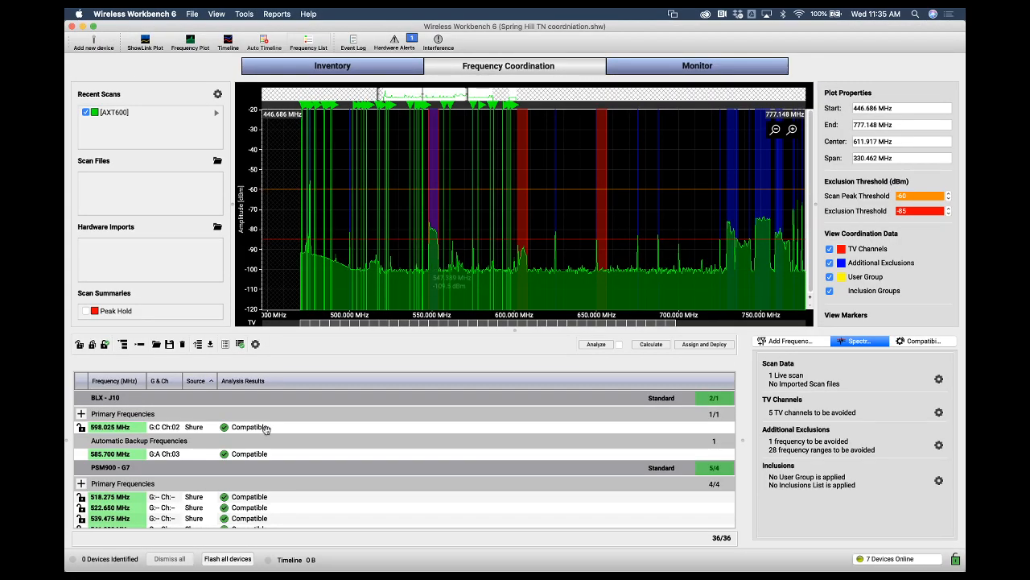
scroll(265, 453, down, 10)
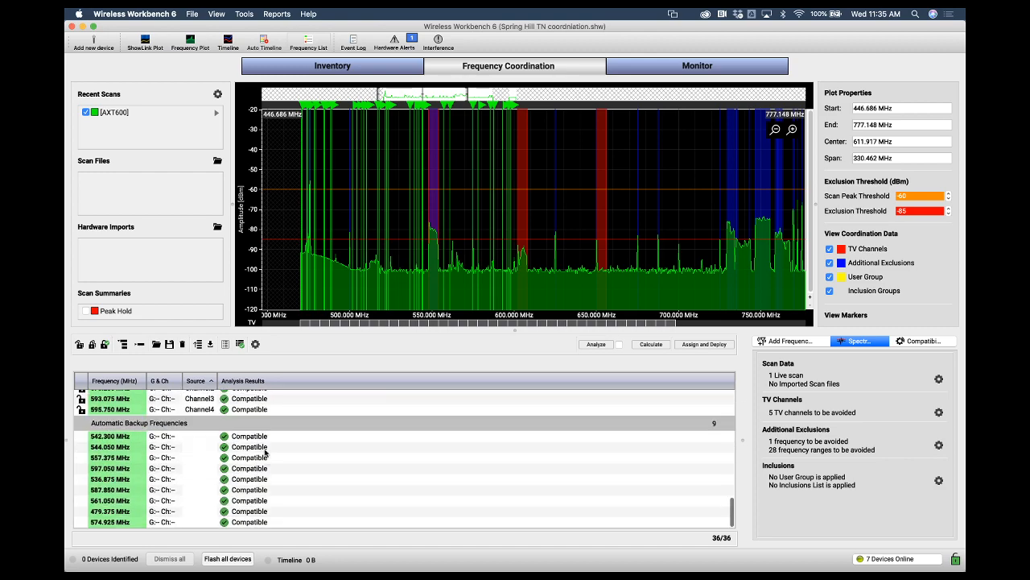
scroll(266, 453, up, 3)
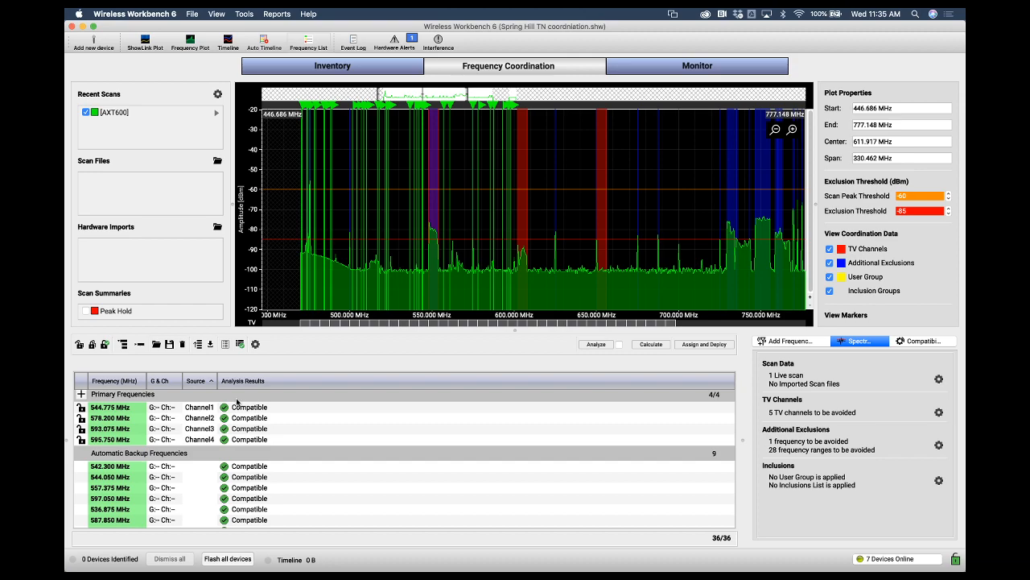
scroll(238, 402, up, 1)
click(923, 340)
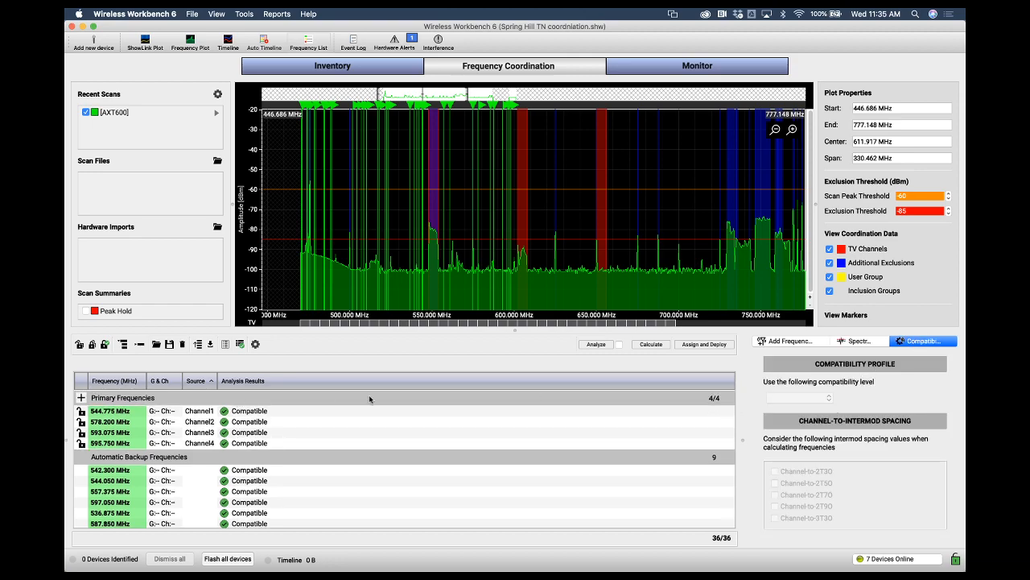
scroll(350, 407, up, 2)
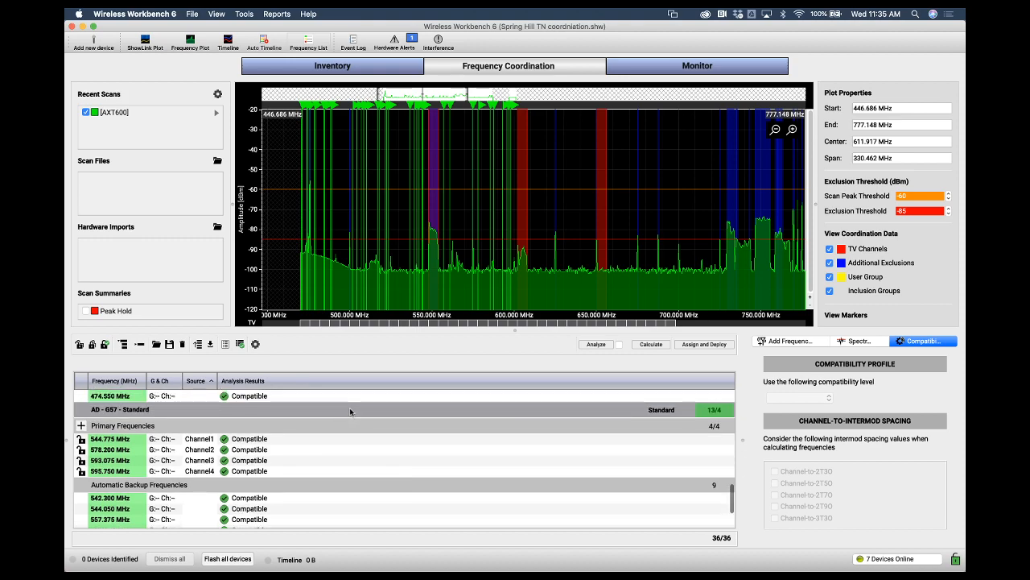
Set the Channel1 AD4Q-A receiver's Transmission Mode to HD under Advanced RF and confirm the change
click(319, 64)
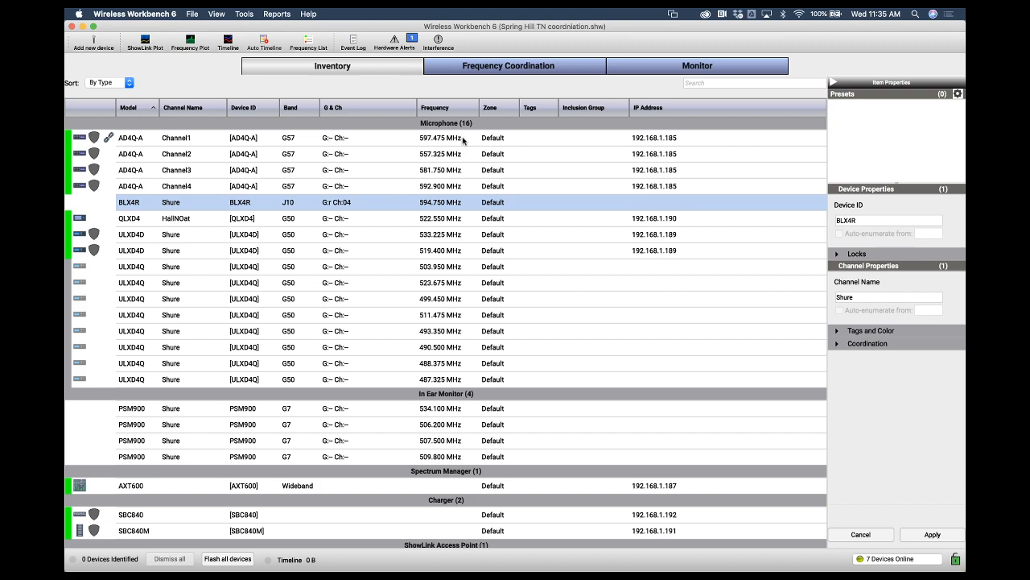
click(295, 139)
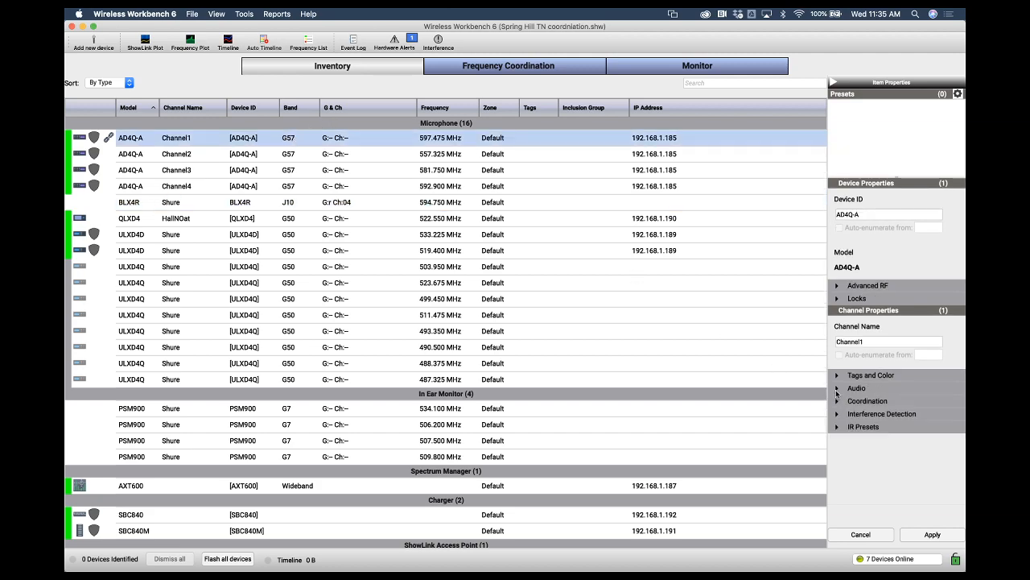
click(837, 390)
click(837, 287)
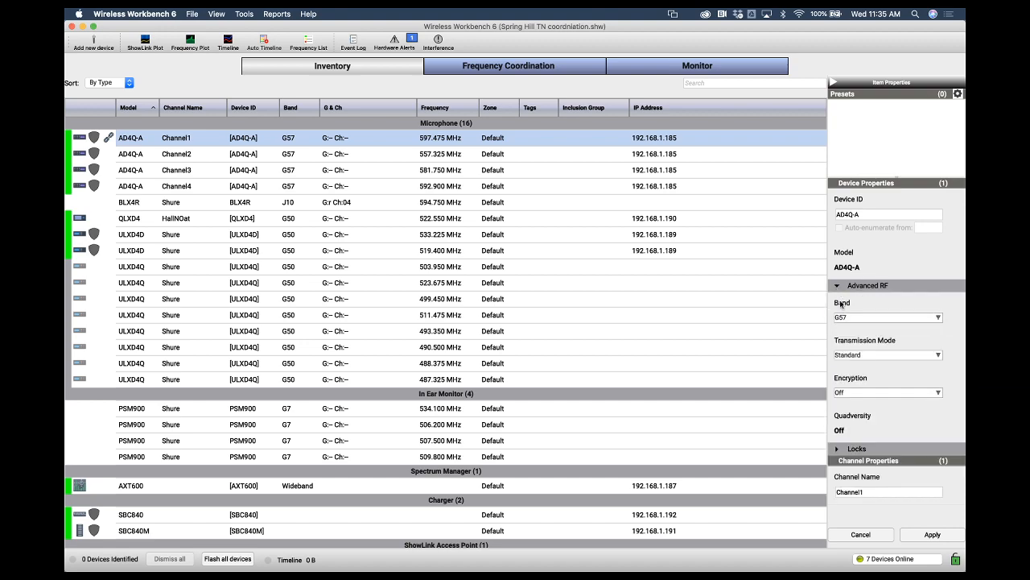
click(858, 355)
click(858, 362)
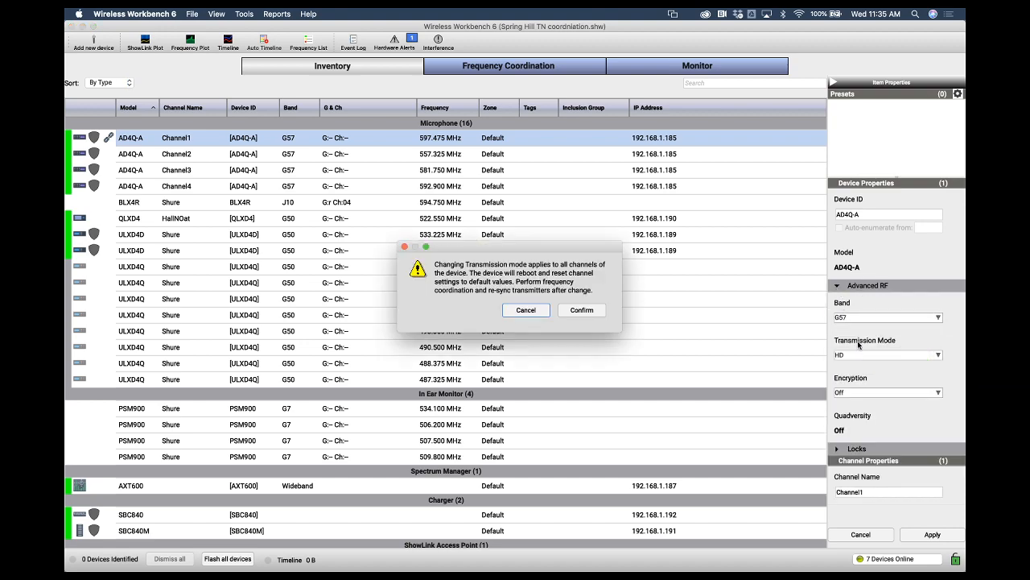
click(566, 312)
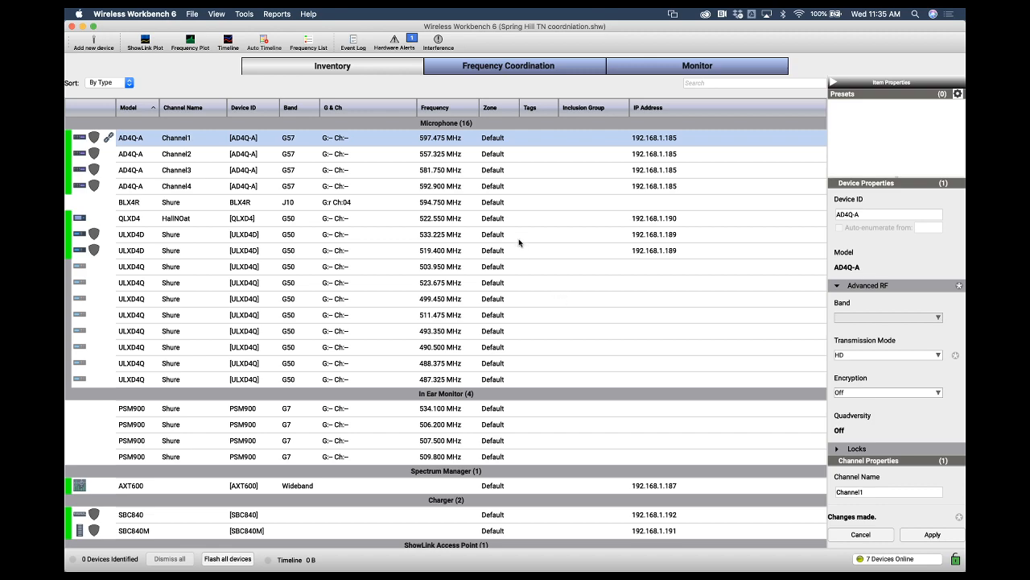
Remove the AD - G57 group from the frequency coordination list
click(497, 70)
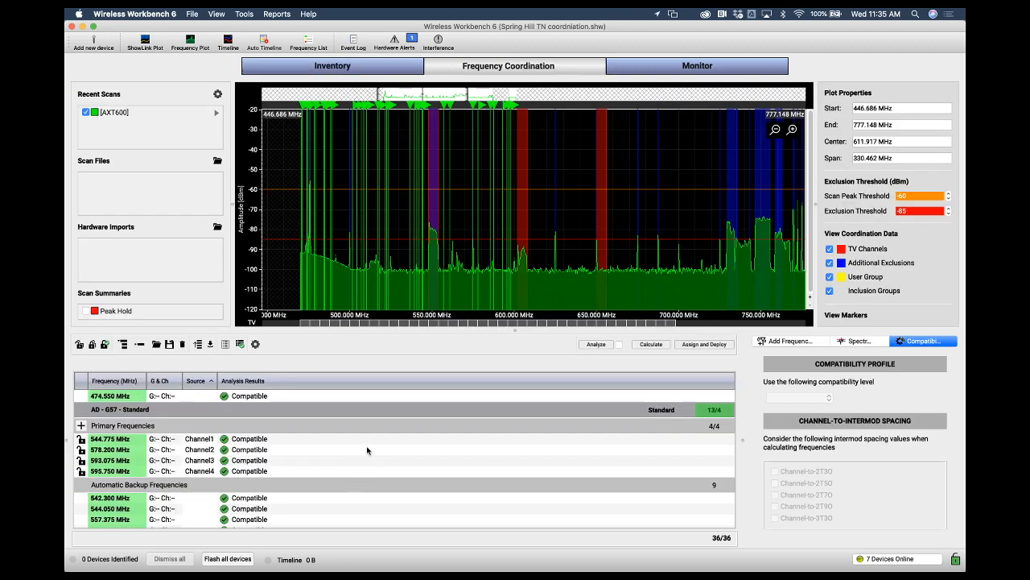
click(338, 412)
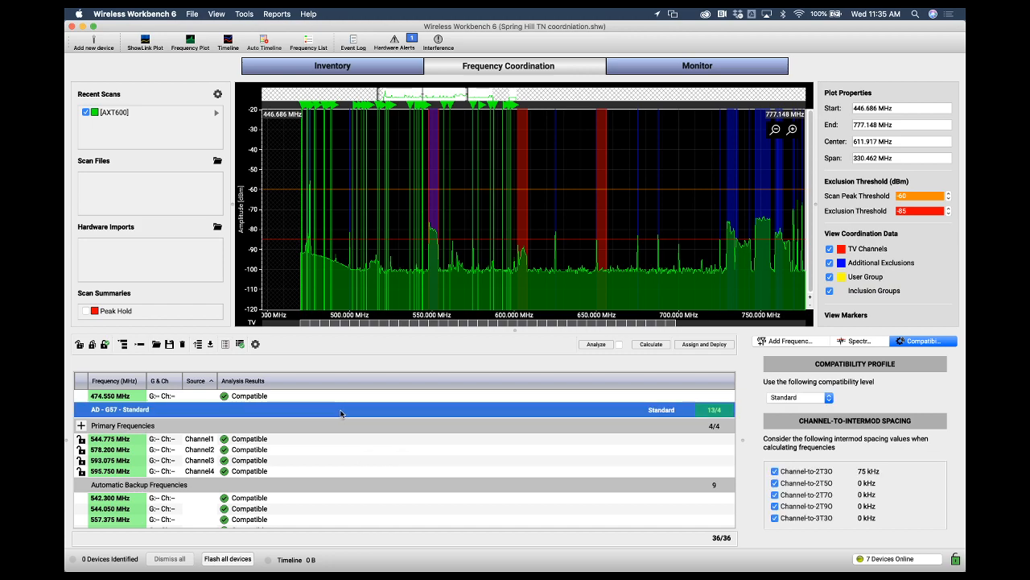
right_click(339, 412)
click(370, 441)
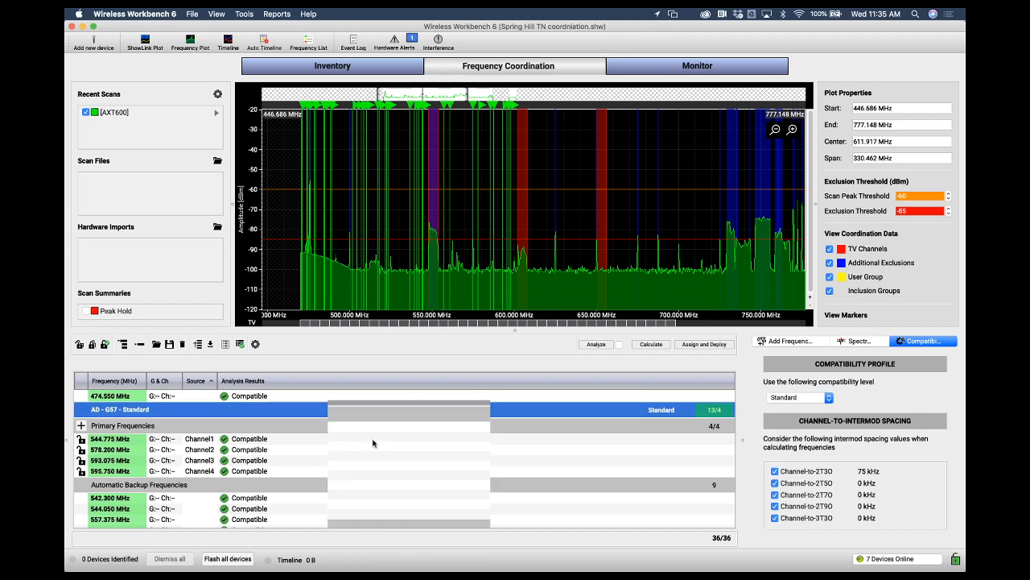
Bring all frequencies from inventory back into the coordination list
click(795, 344)
click(800, 364)
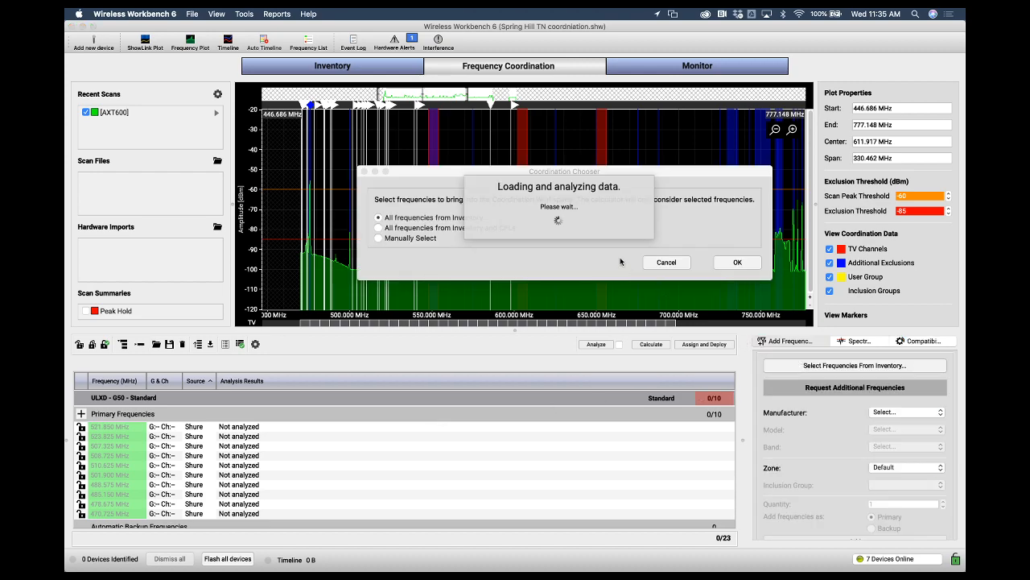
click(737, 263)
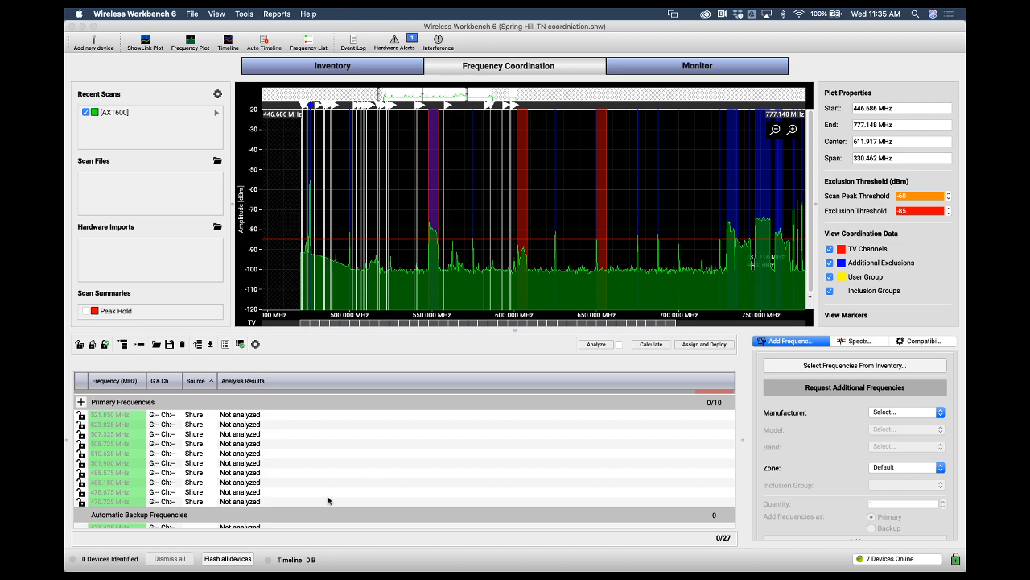
scroll(349, 442, down, 2)
scroll(350, 444, down, 3)
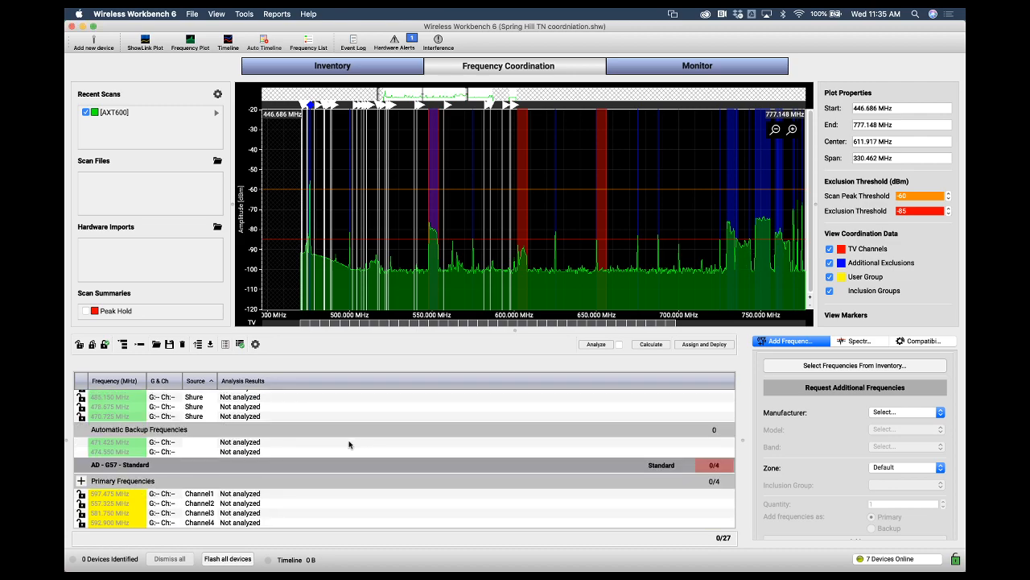
Set the Channel2 AD4Q-A receiver's Transmission Mode to HD in the inventory and confirm the change
click(369, 71)
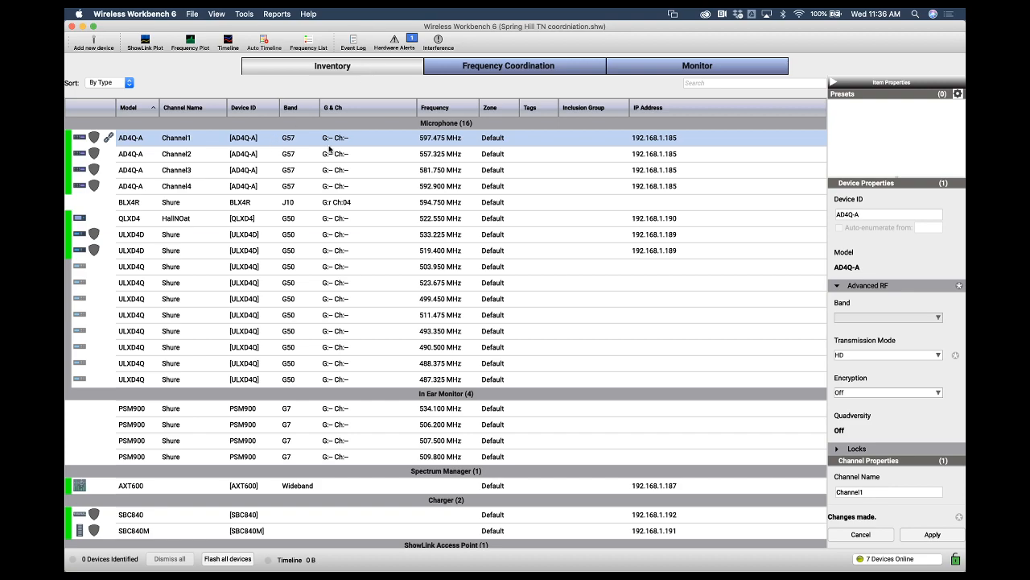
click(476, 155)
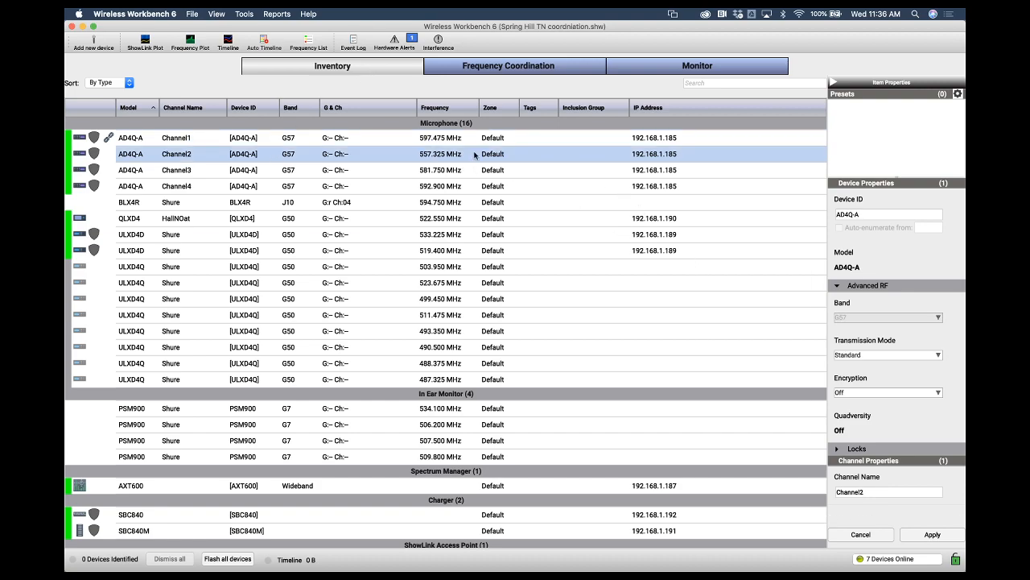
click(862, 355)
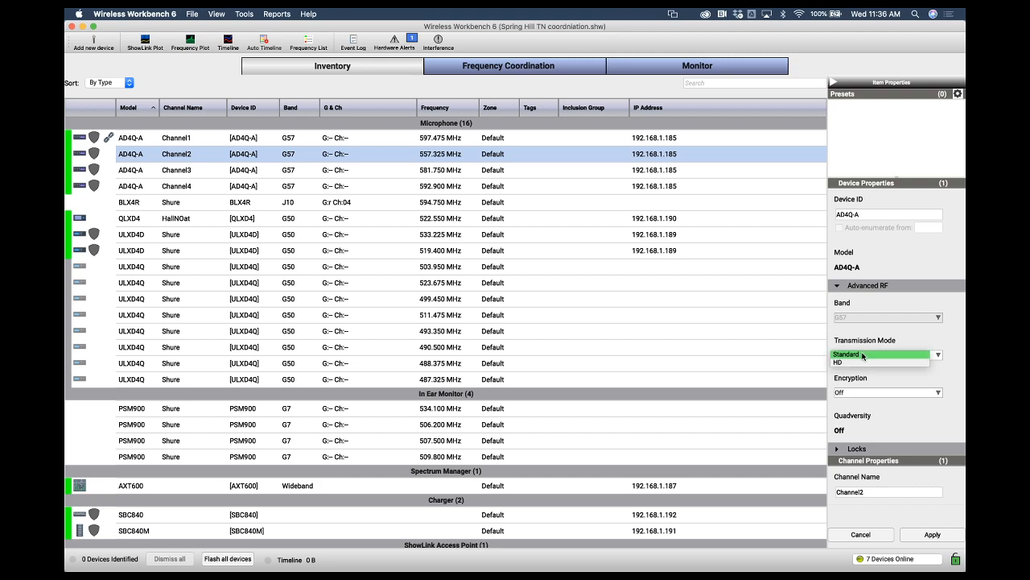
click(861, 363)
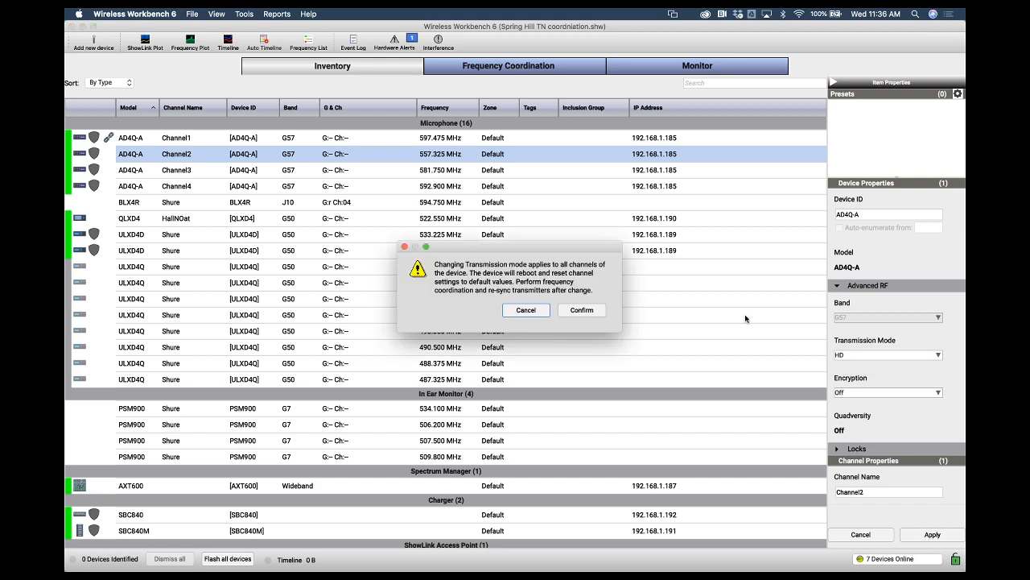
click(580, 312)
Adjust the exclusion threshold line on the frequency coordination spectrum plot to -82 dBm
click(463, 170)
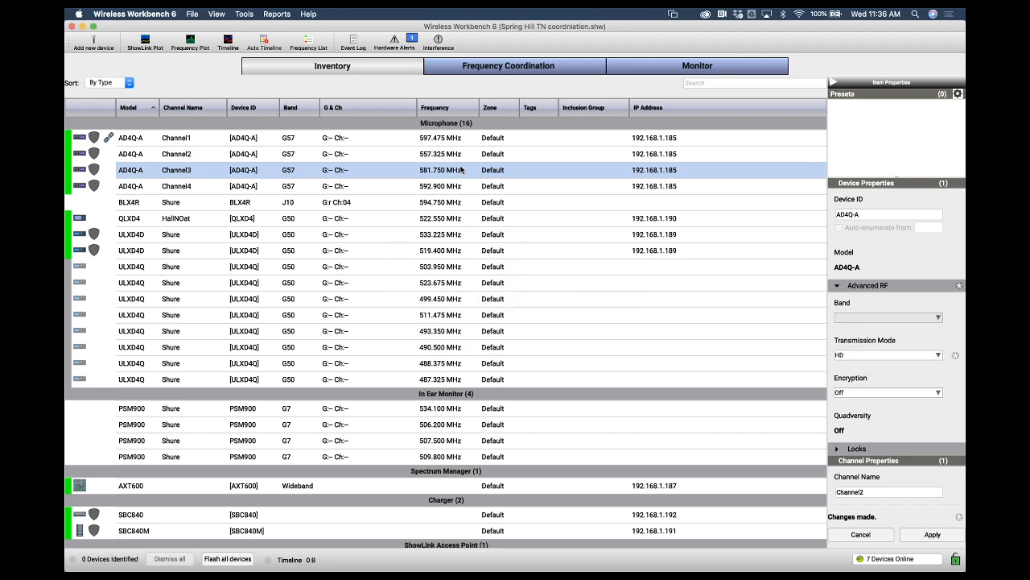
click(506, 69)
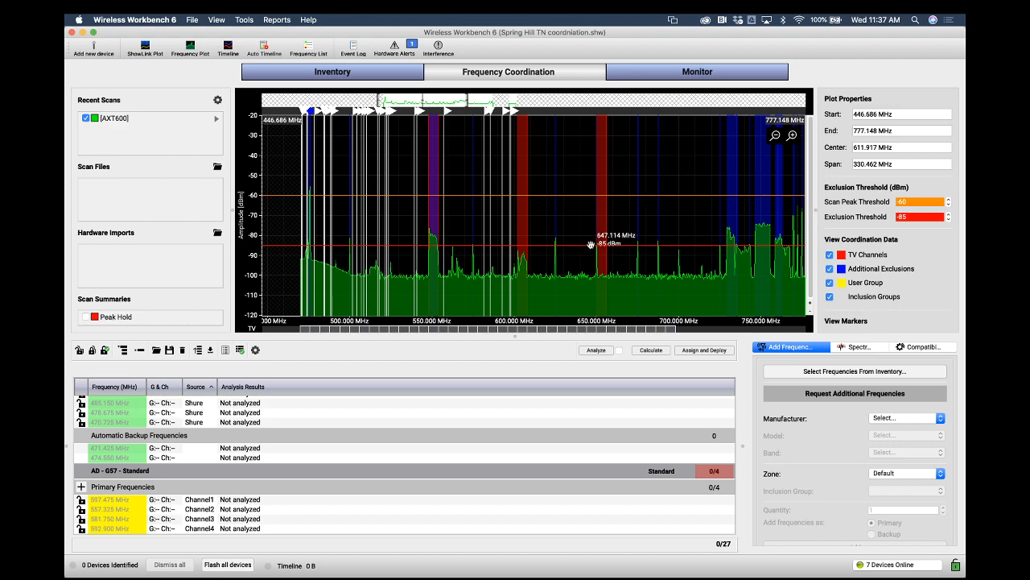
drag(591, 243, 588, 241)
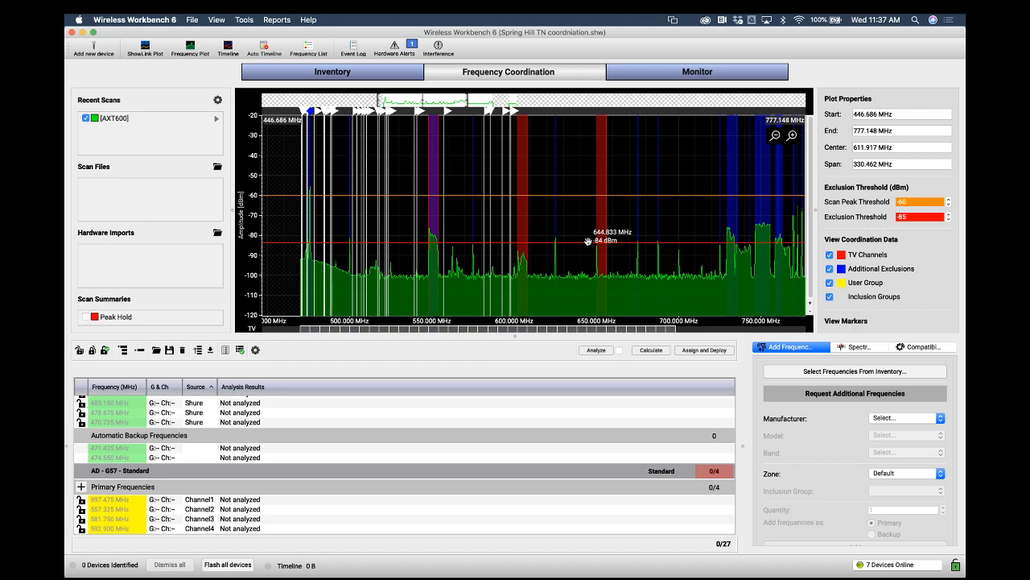
drag(588, 241, 591, 225)
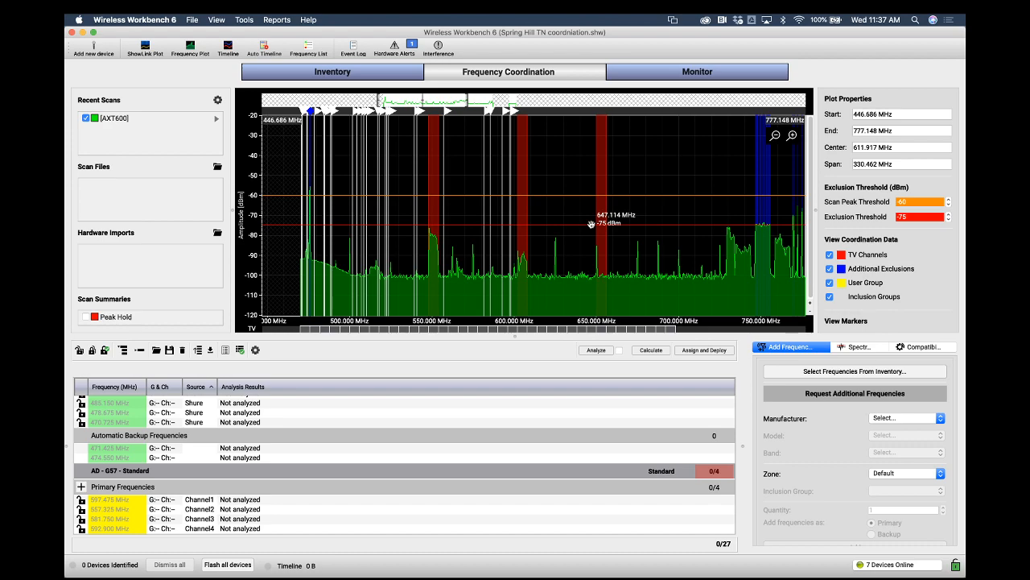
drag(590, 226, 592, 238)
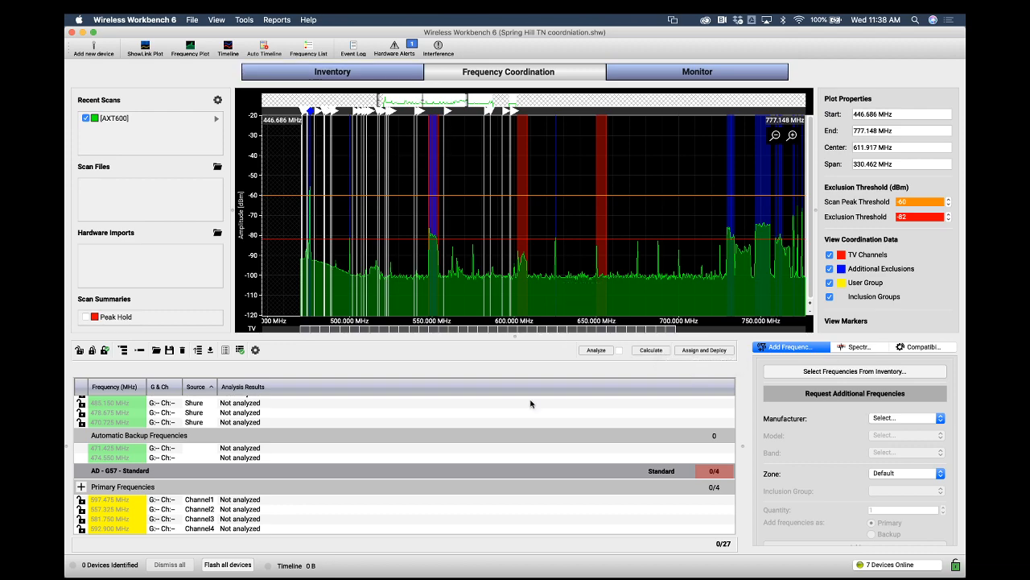
Review the ULXD4Q and ULXD4D receiver entries in the inventory
click(351, 73)
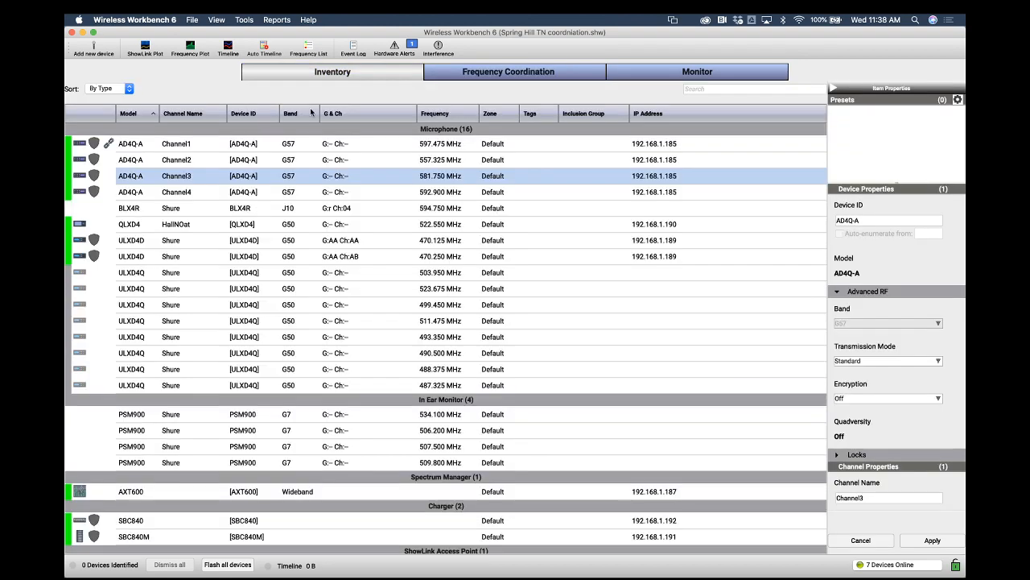
click(257, 276)
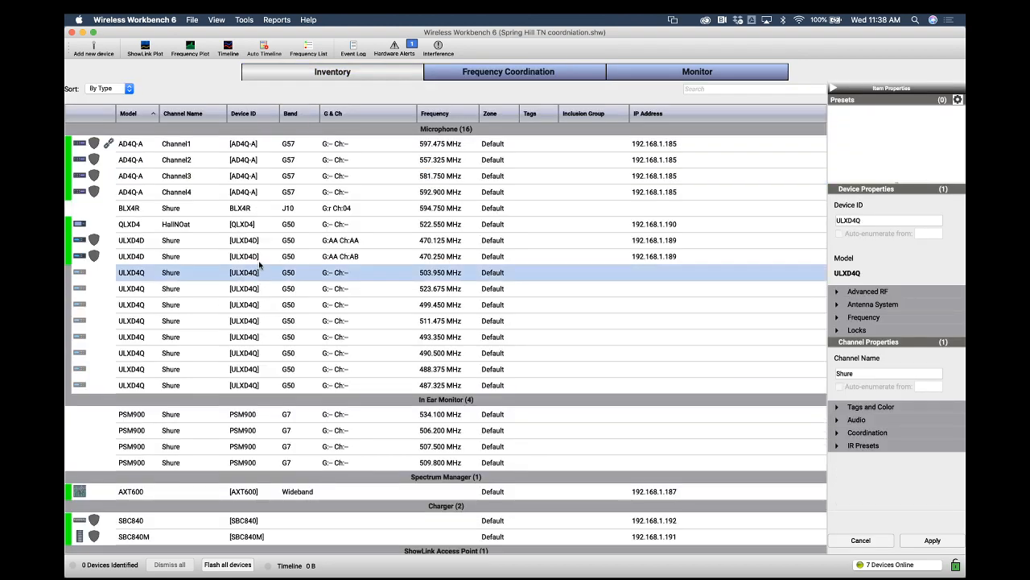
click(259, 246)
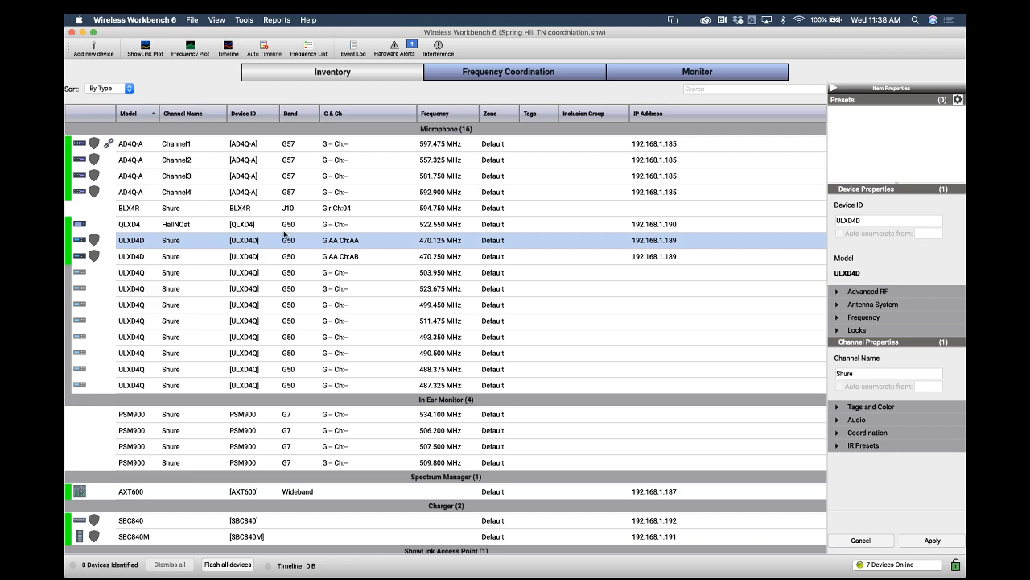
click(535, 71)
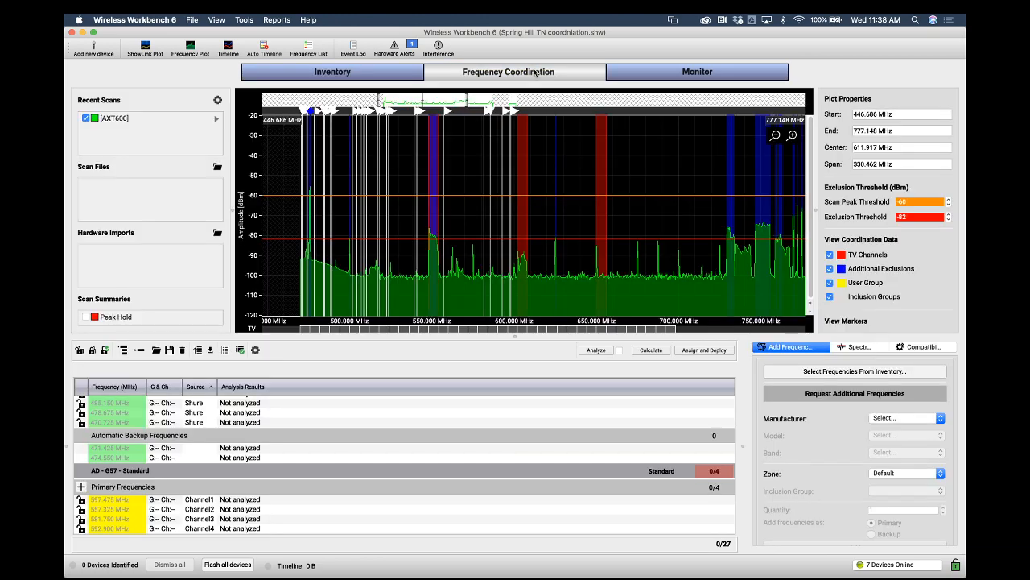
Collapse the coordination groups and delete the BLX - J10 and PSM900 - G7 groups
scroll(360, 406, up, 5)
click(356, 403)
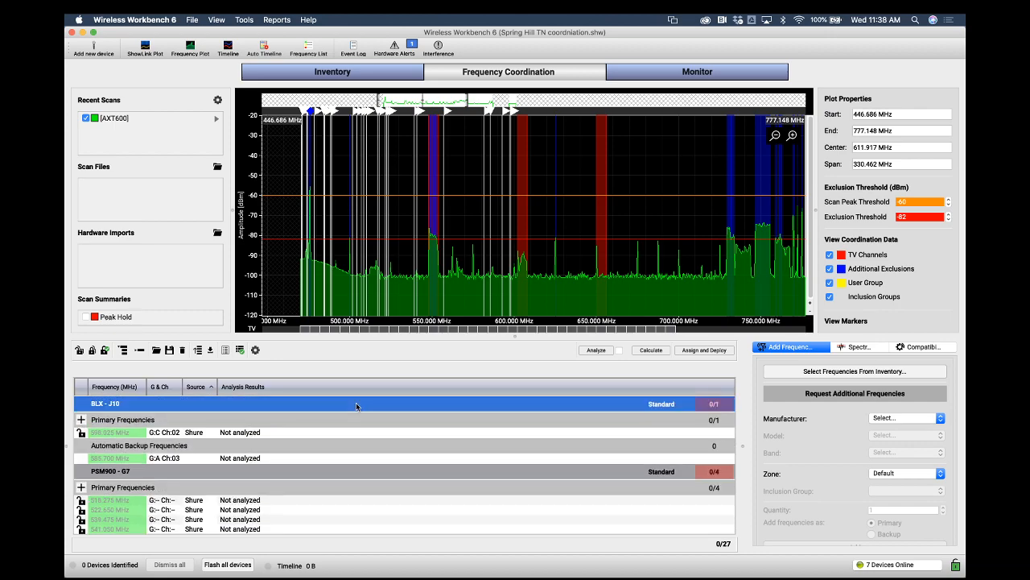
double_click(251, 402)
double_click(248, 420)
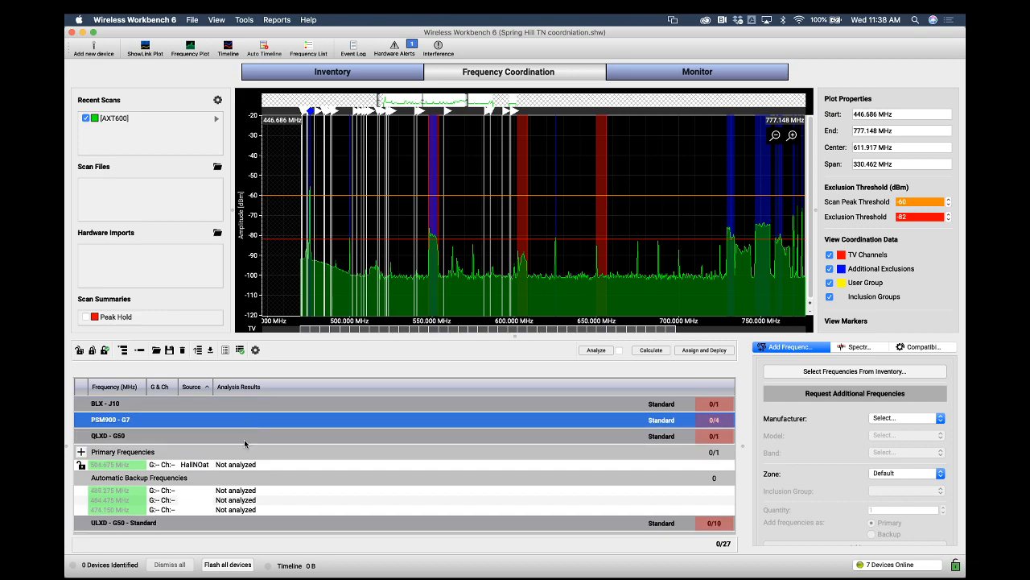
double_click(245, 438)
right_click(245, 410)
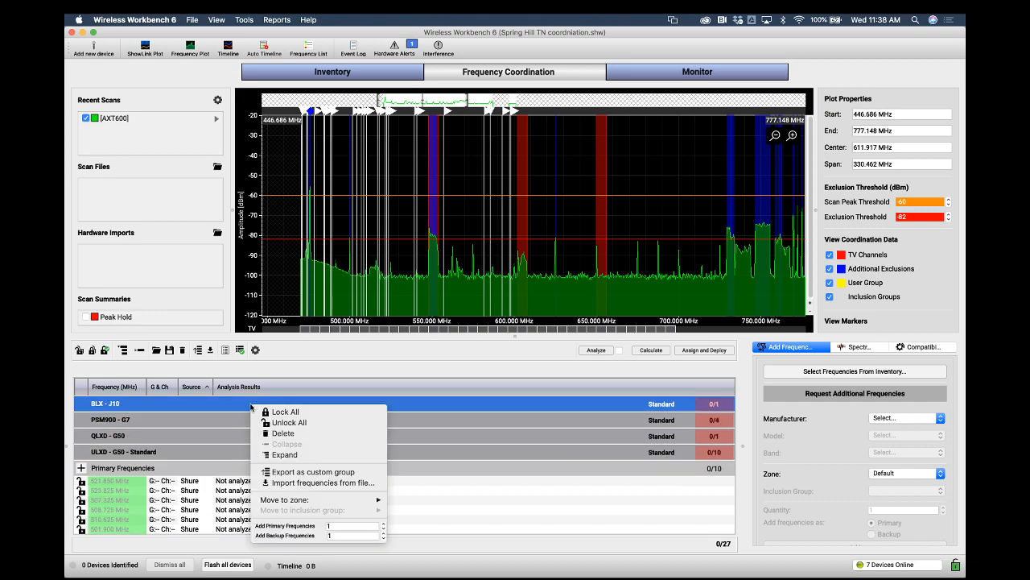
click(266, 425)
right_click(268, 405)
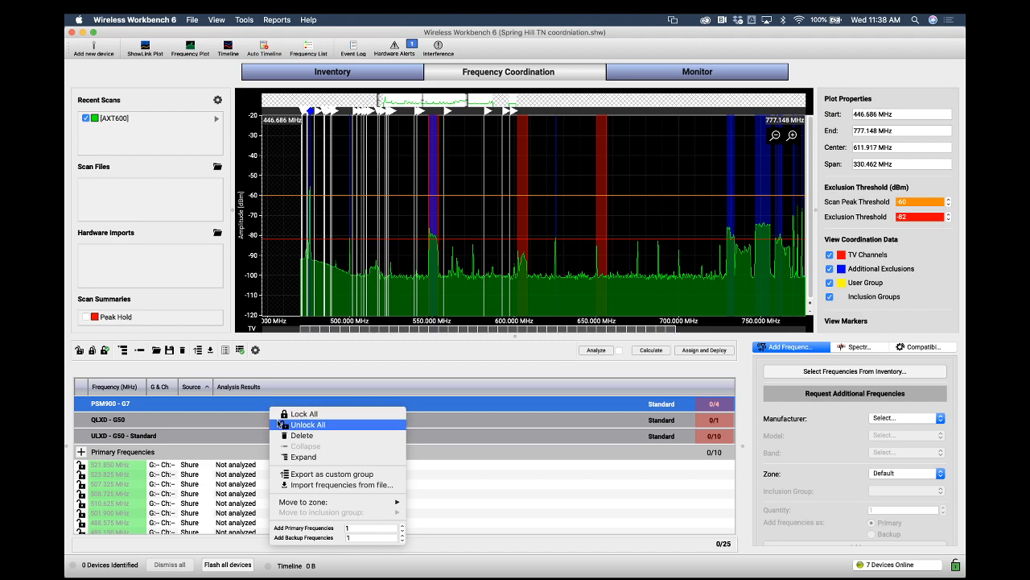
click(281, 435)
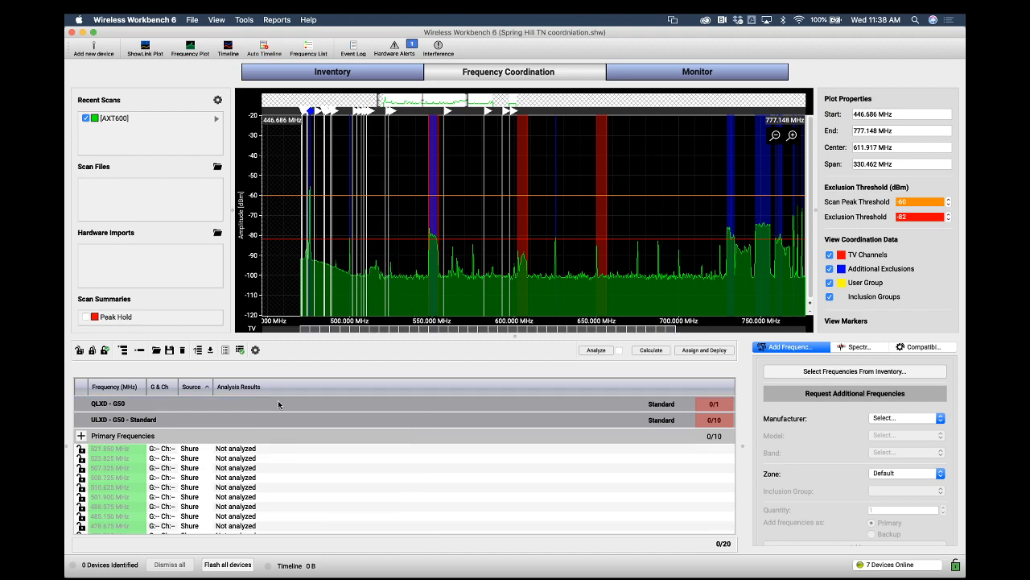
Delete the QLXD - G50, ULXD - G50 and AD - G57 groups from the coordination list
right_click(278, 400)
click(293, 432)
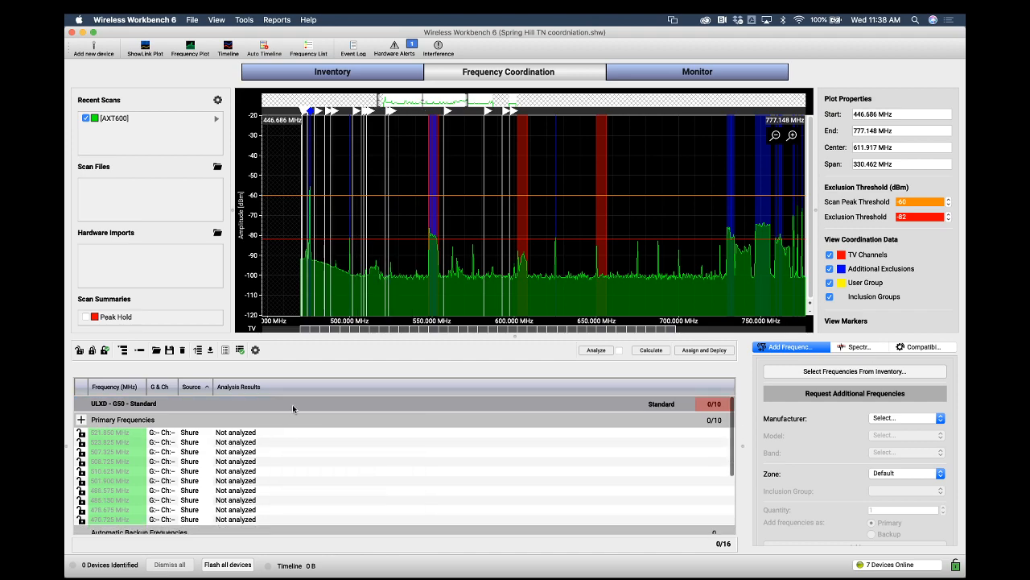
right_click(293, 404)
click(308, 434)
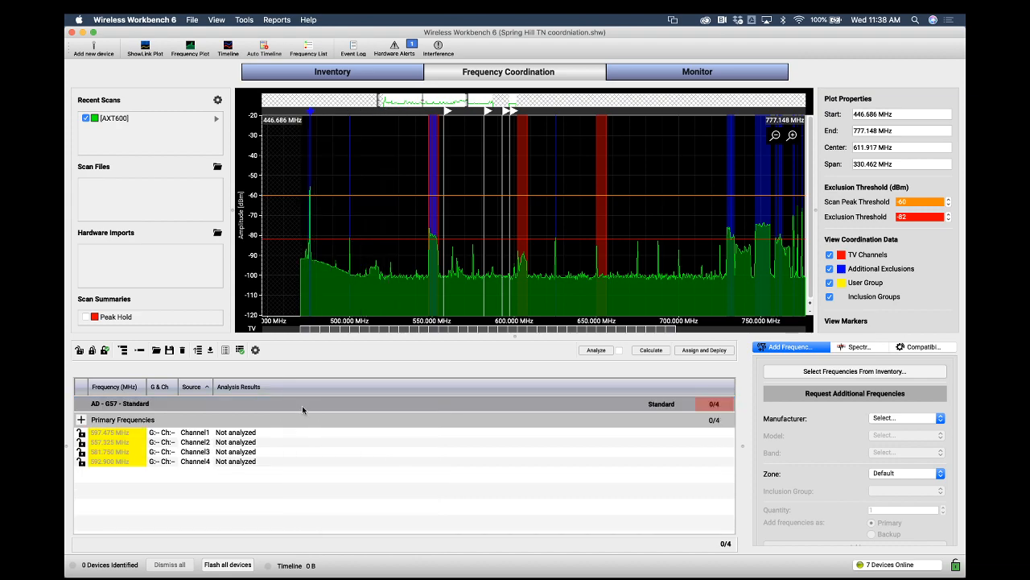
right_click(303, 408)
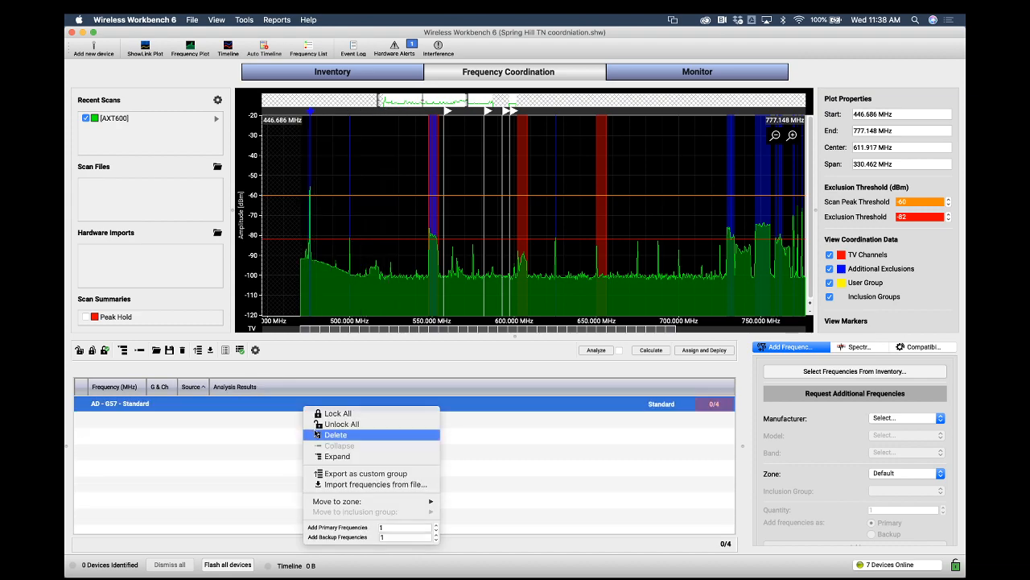
click(316, 435)
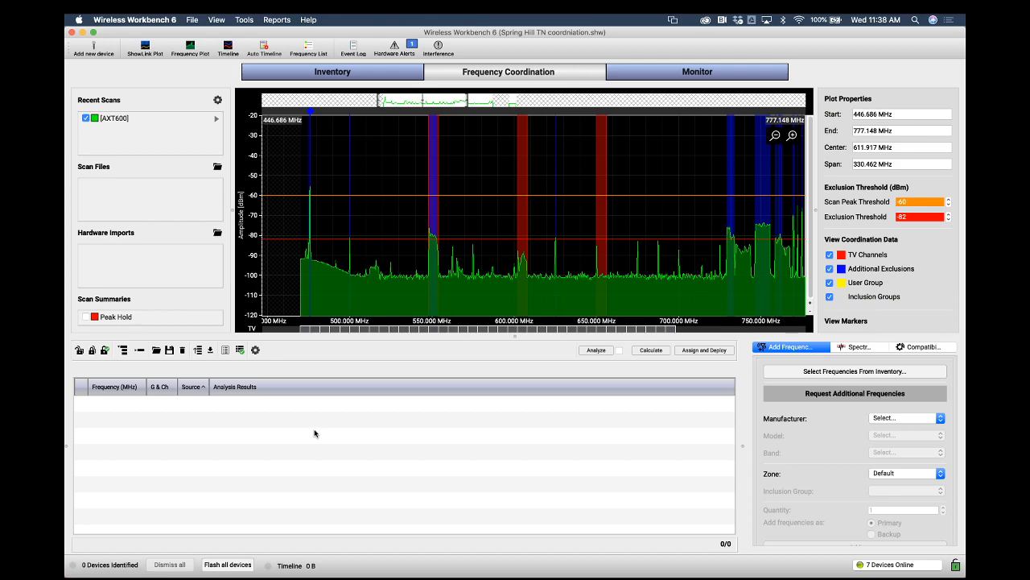
Reload all frequencies from inventory into the coordination list
click(858, 347)
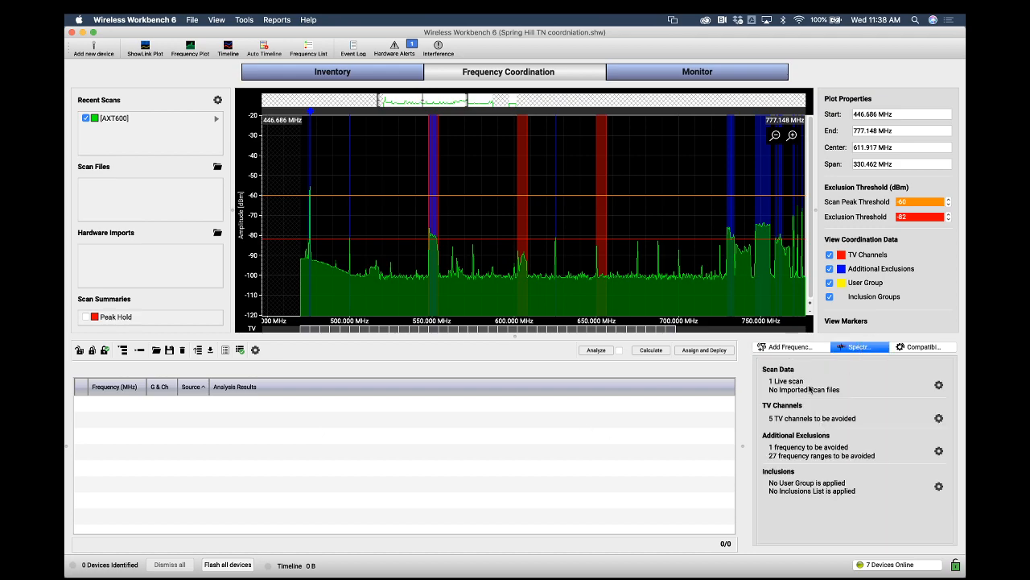
click(802, 350)
click(733, 269)
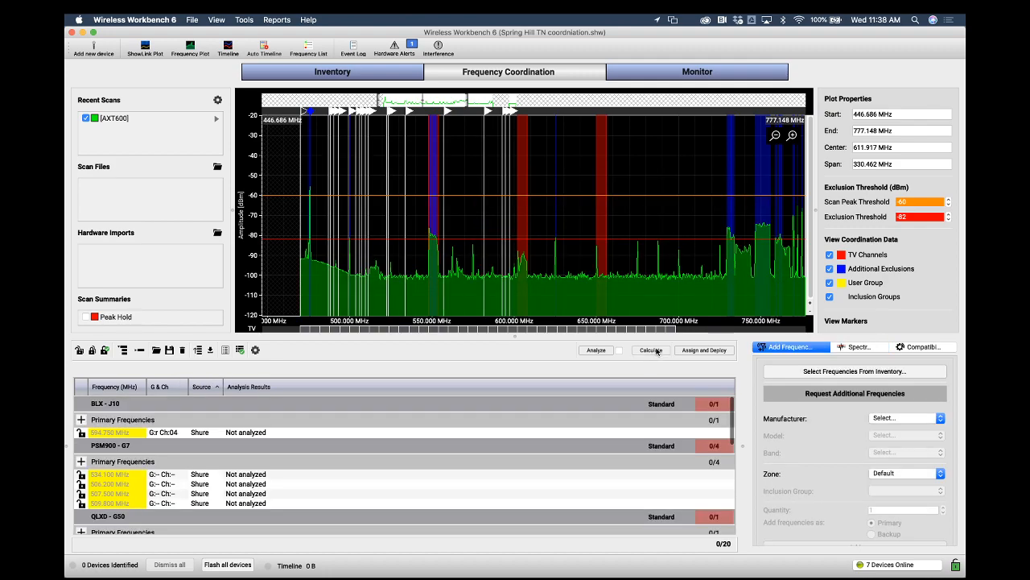
Calculate frequencies for all groups and scroll through the calculated frequency list
click(652, 350)
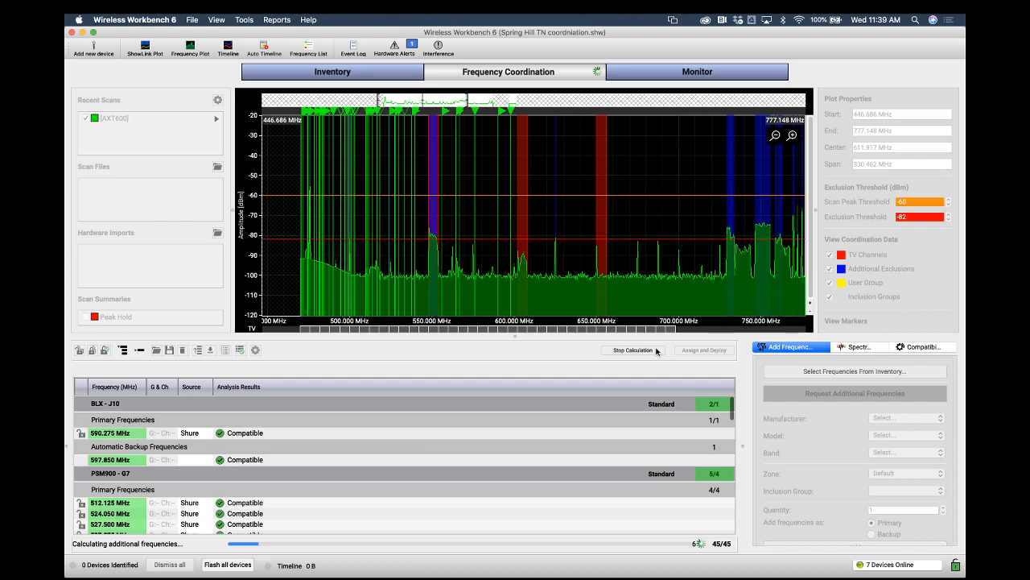
scroll(516, 490, down, 5)
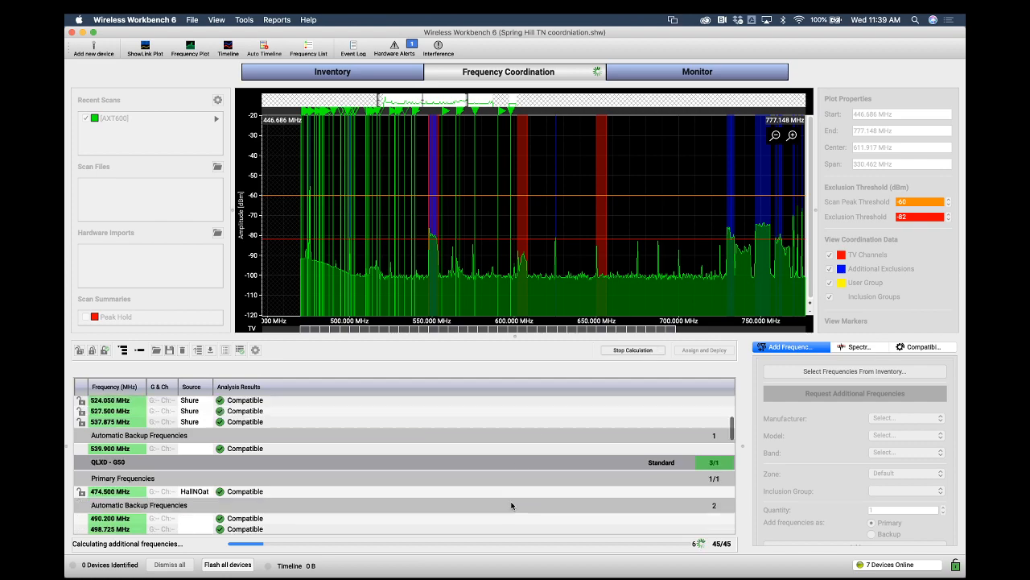
scroll(512, 511, down, 6)
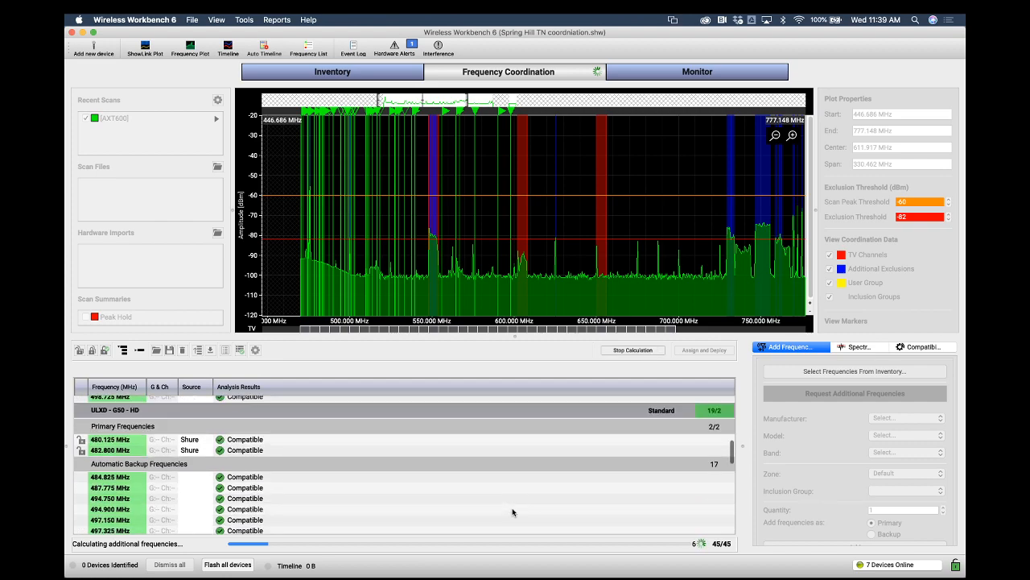
scroll(507, 500, down, 3)
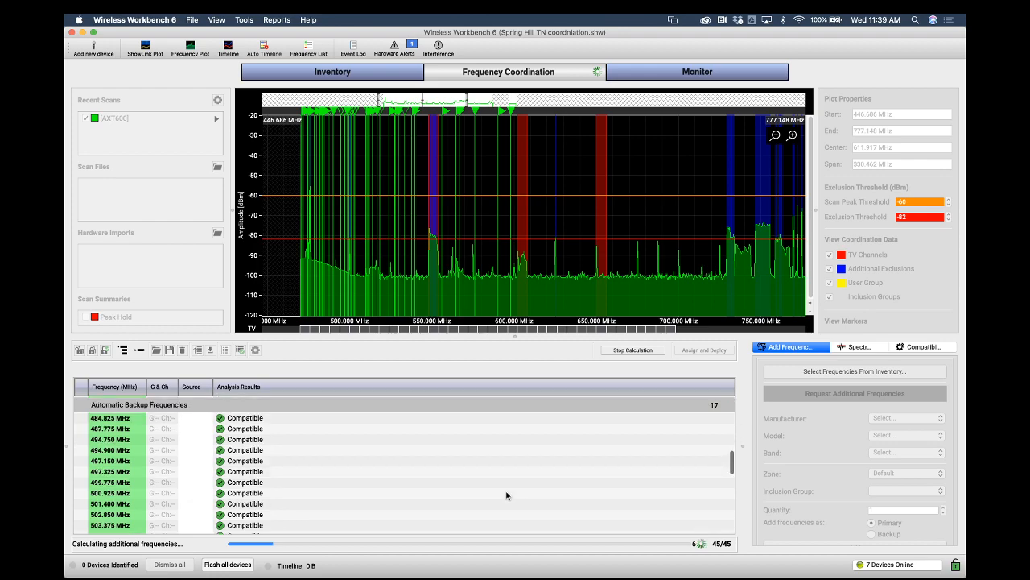
scroll(506, 495, down, 8)
scroll(506, 495, down, 9)
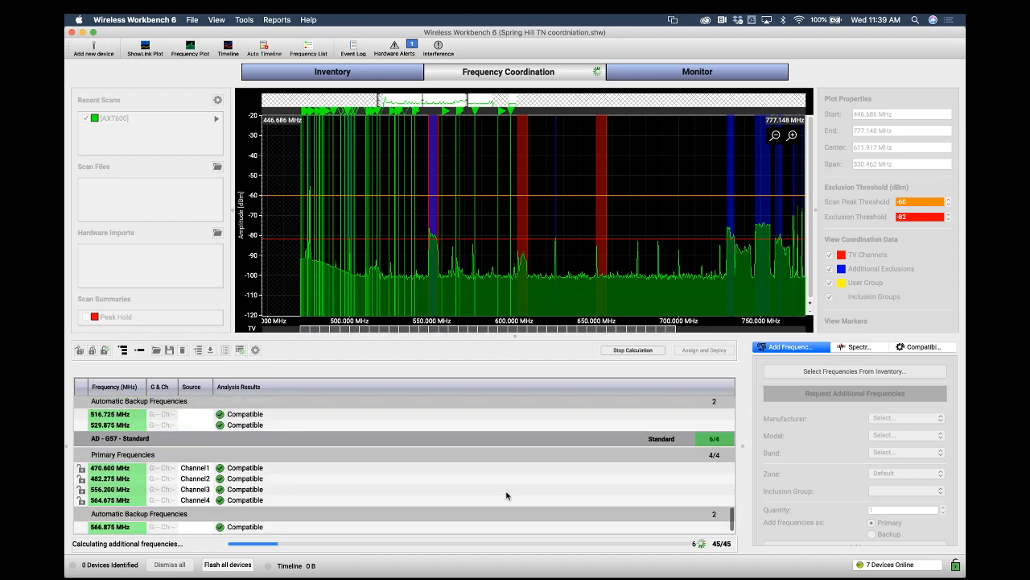
scroll(506, 495, up, 3)
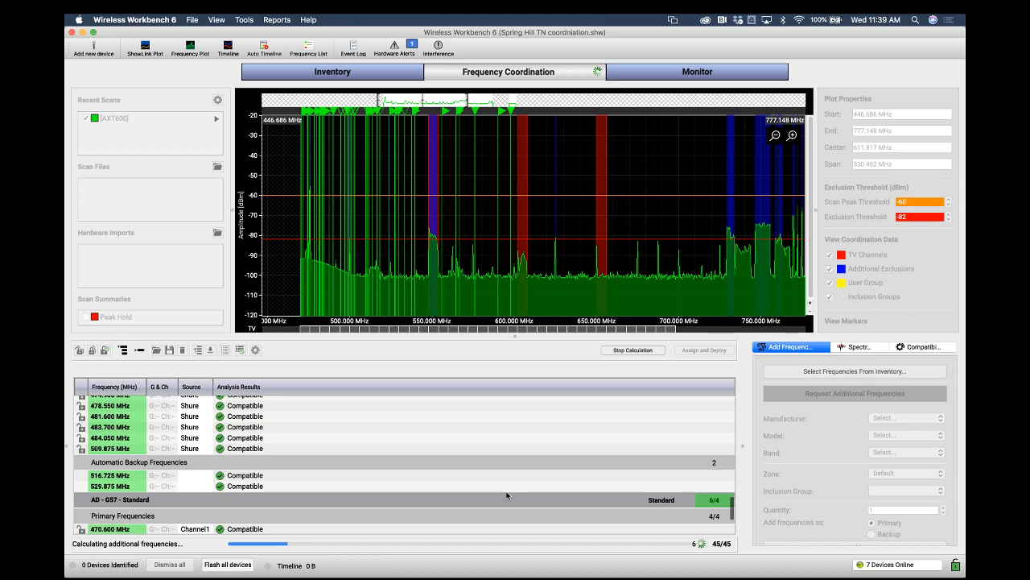
scroll(506, 495, up, 1)
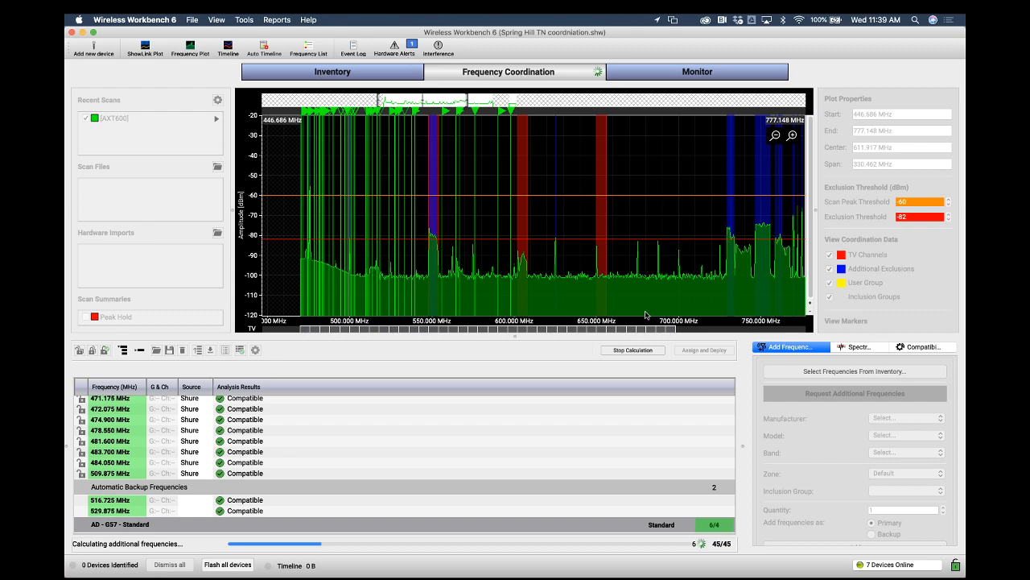
click(333, 72)
click(542, 73)
scroll(475, 463, up, 4)
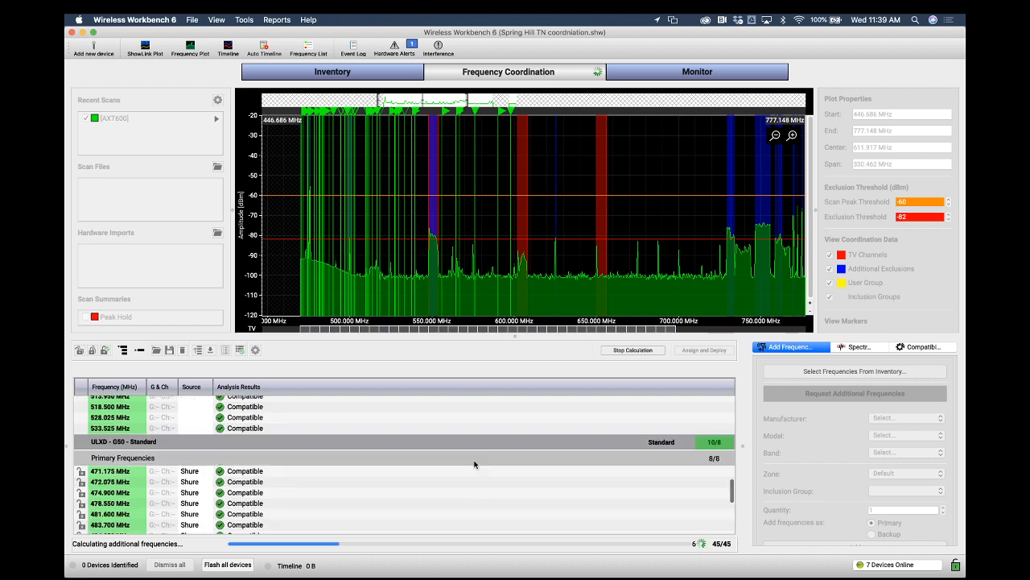
Stop the running frequency calculation
scroll(498, 427, up, 6)
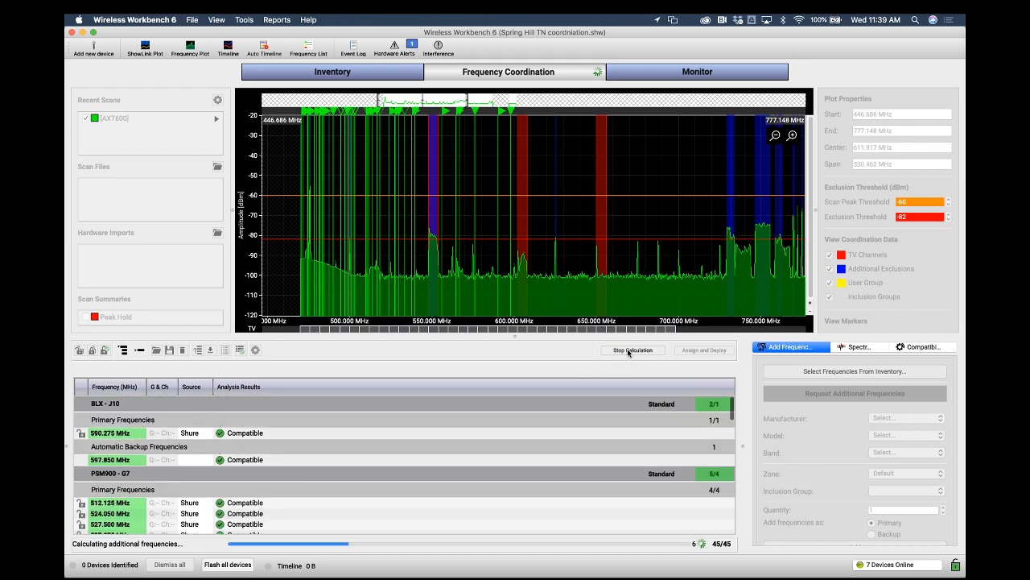
click(629, 351)
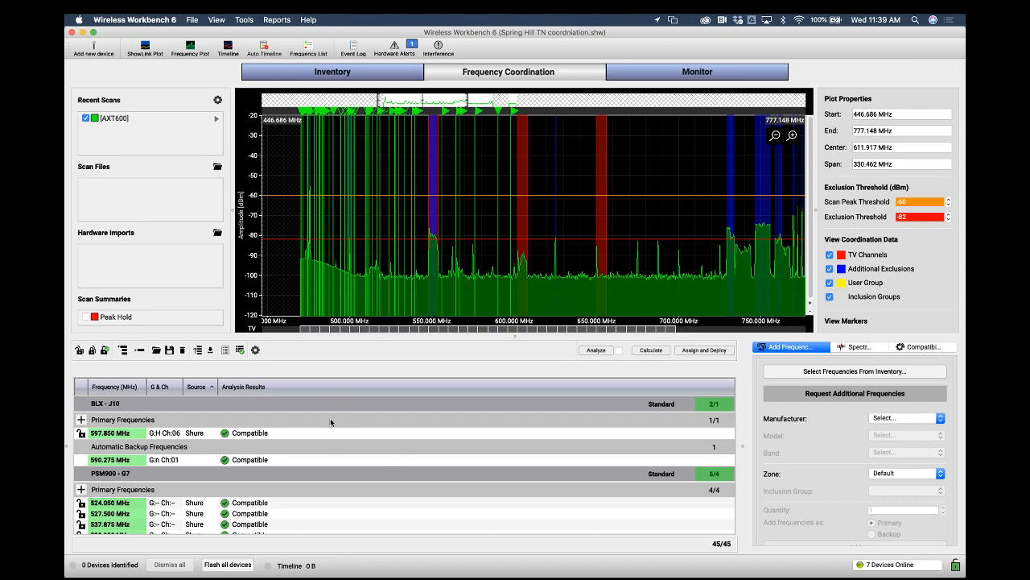
Delete the PSM900 - G7 and BLX - J10 groups from the coordination list
click(302, 472)
right_click(304, 473)
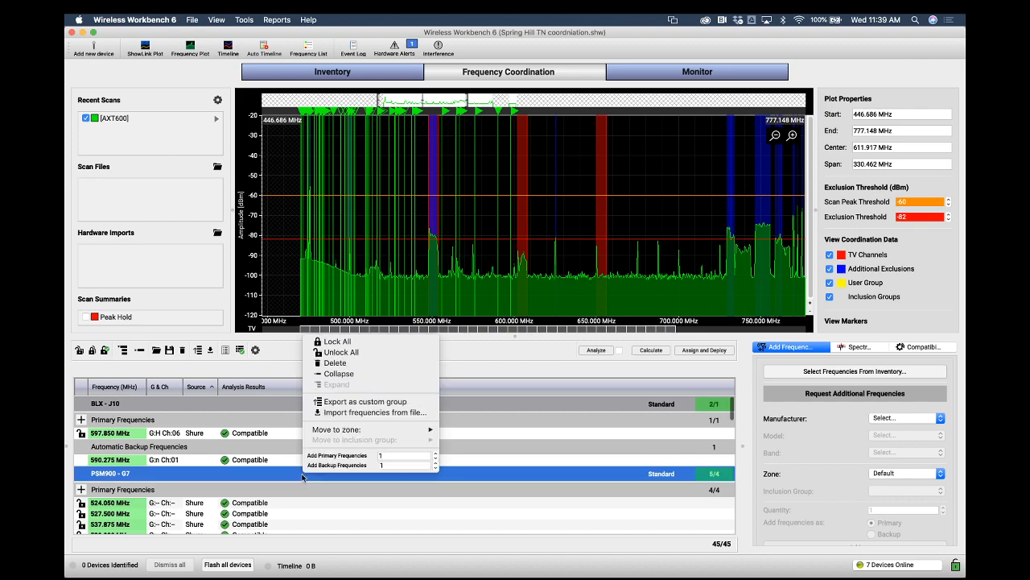
click(330, 364)
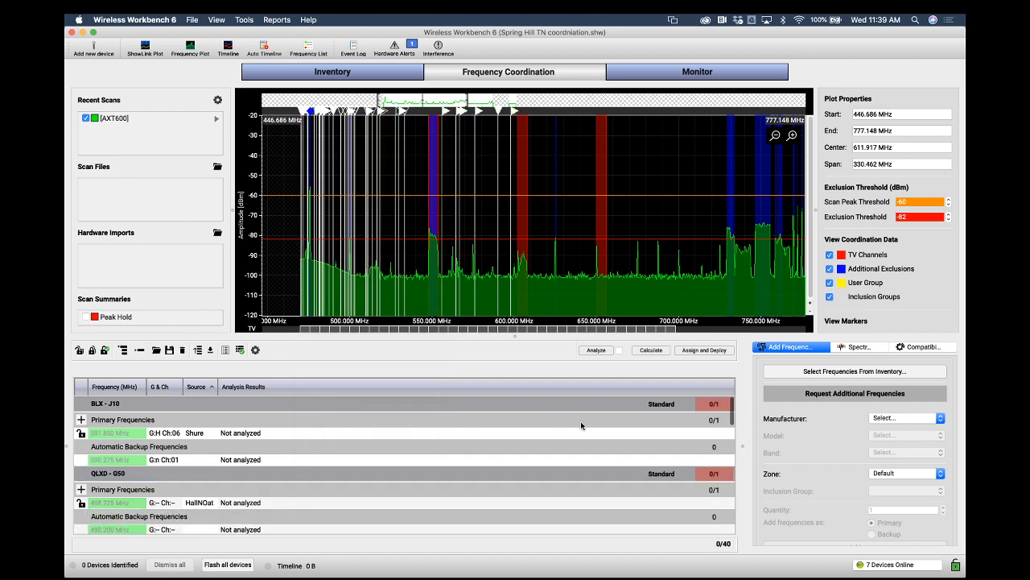
click(318, 403)
right_click(319, 403)
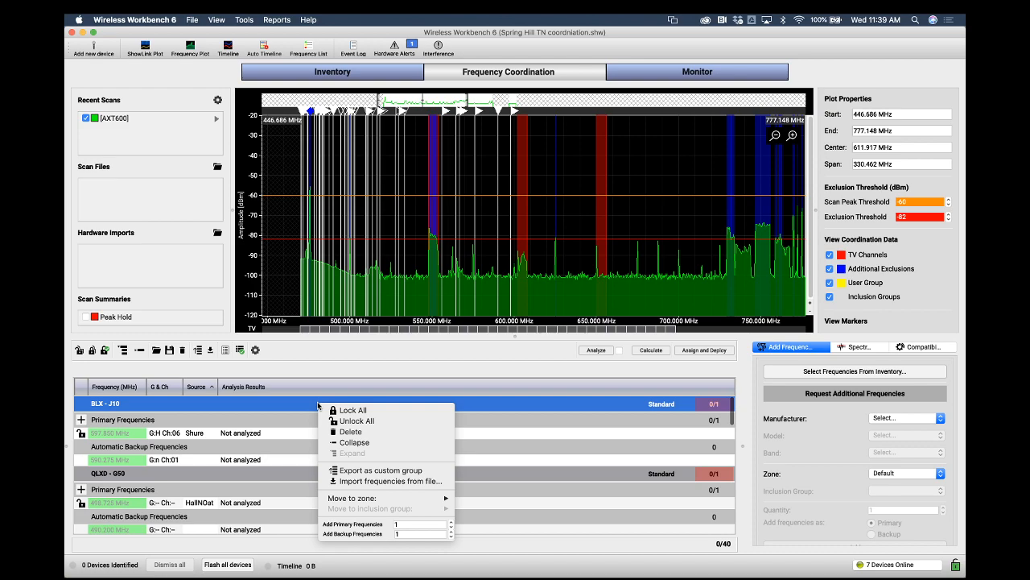
click(329, 433)
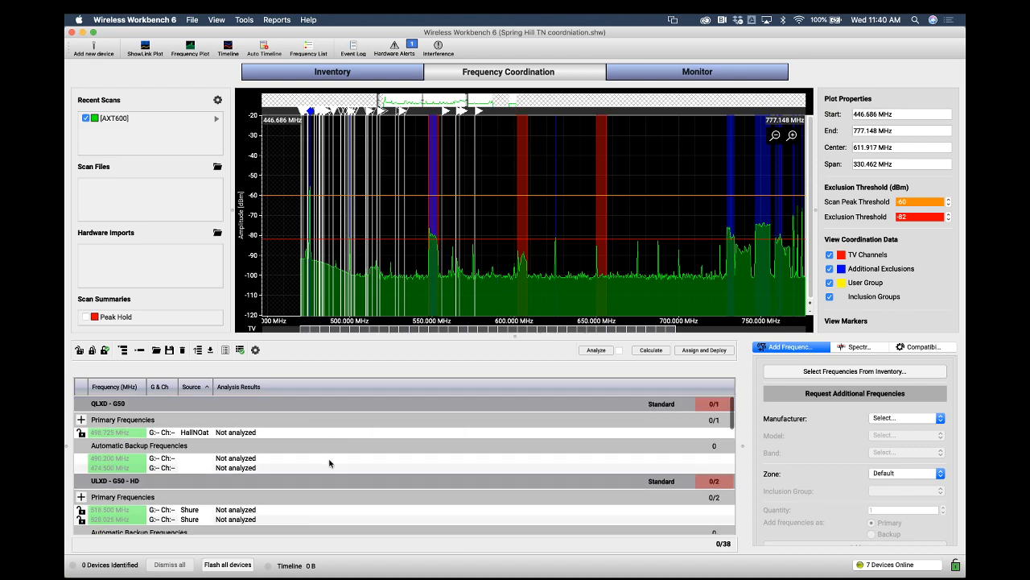
Recalculate frequencies for the remaining coordination groups
scroll(329, 463, down, 4)
scroll(330, 463, up, 4)
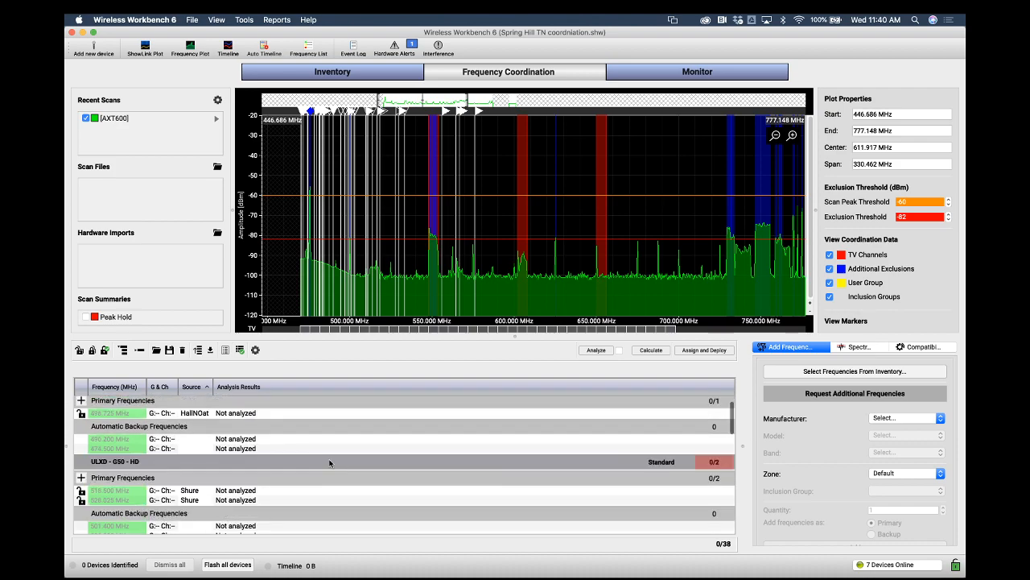
click(651, 351)
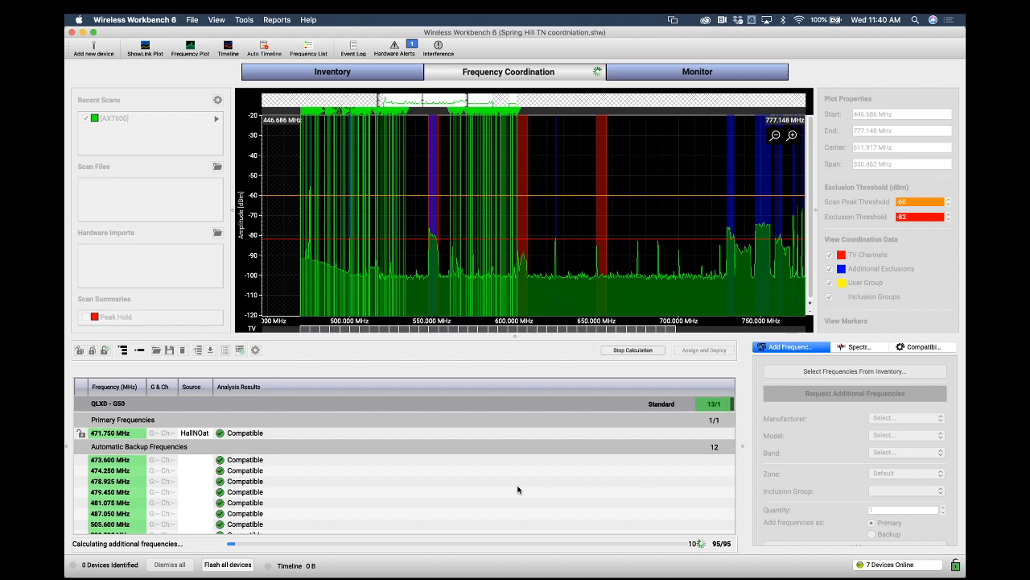
Scroll through the calculated frequencies for each group, then stop the calculation
scroll(517, 488, down, 3)
scroll(517, 489, down, 2)
scroll(518, 488, up, 5)
scroll(518, 489, down, 4)
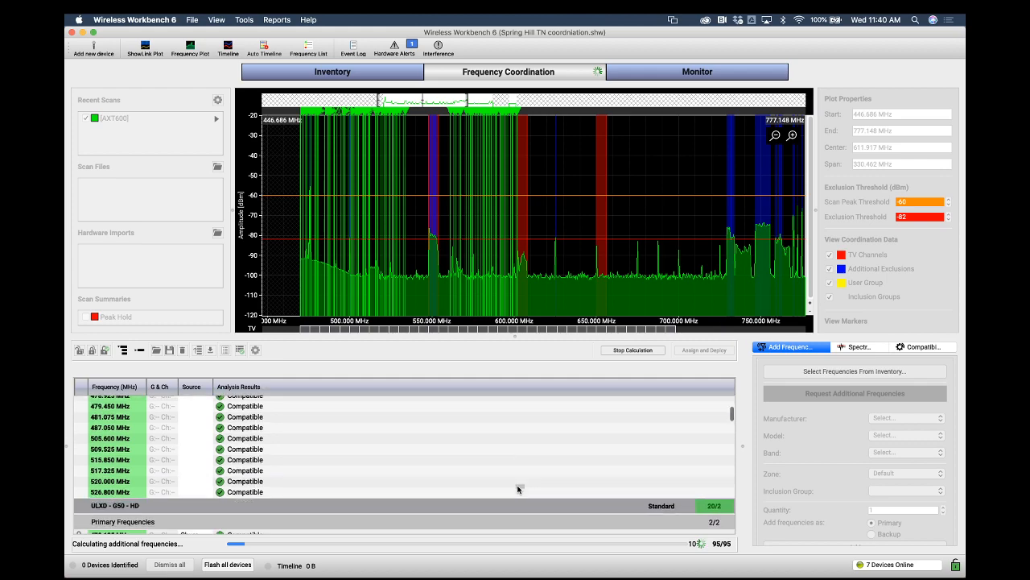
scroll(518, 488, down, 4)
scroll(518, 489, down, 7)
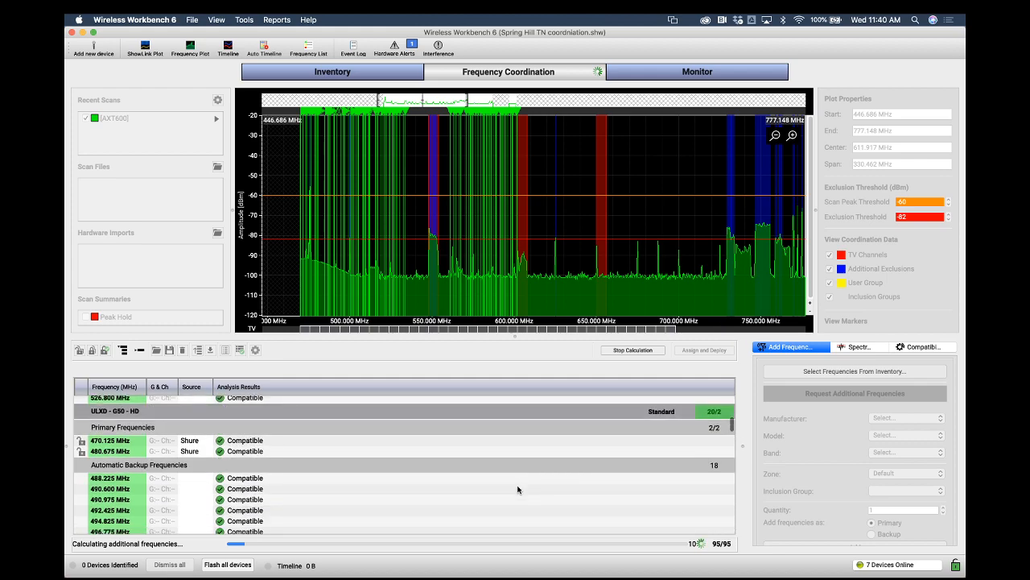
scroll(518, 489, down, 1)
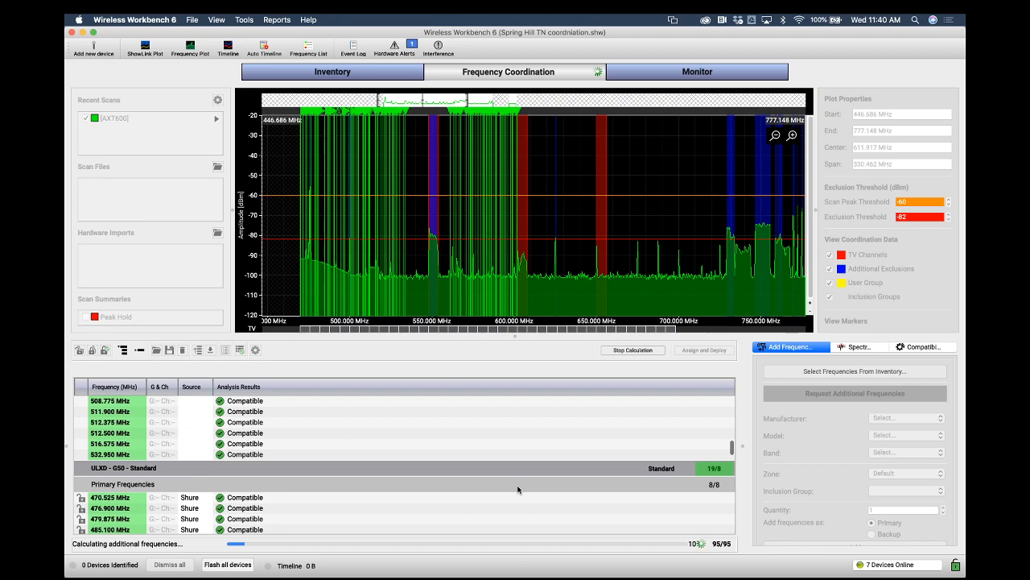
scroll(517, 489, up, 3)
scroll(517, 488, up, 1)
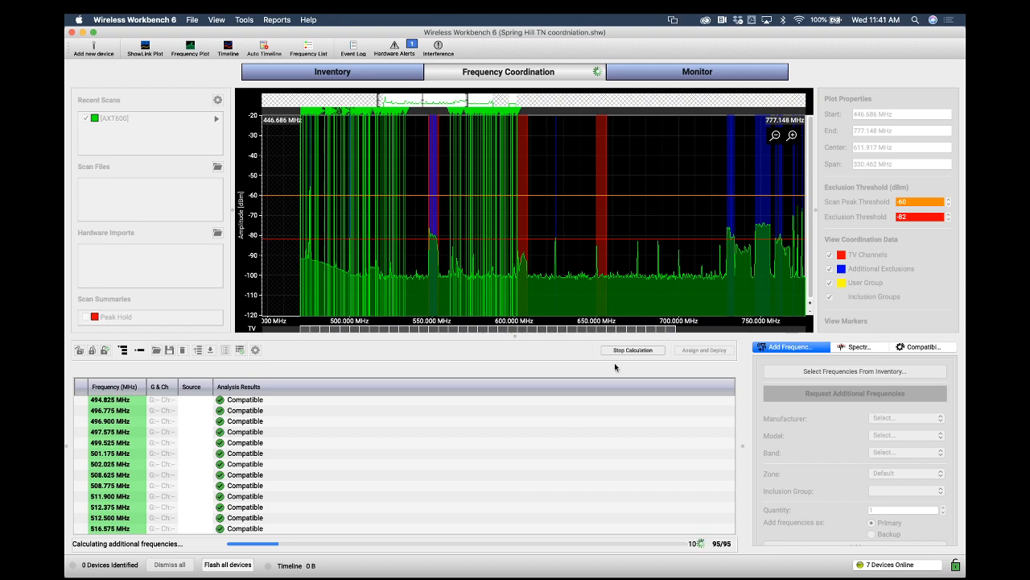
click(632, 350)
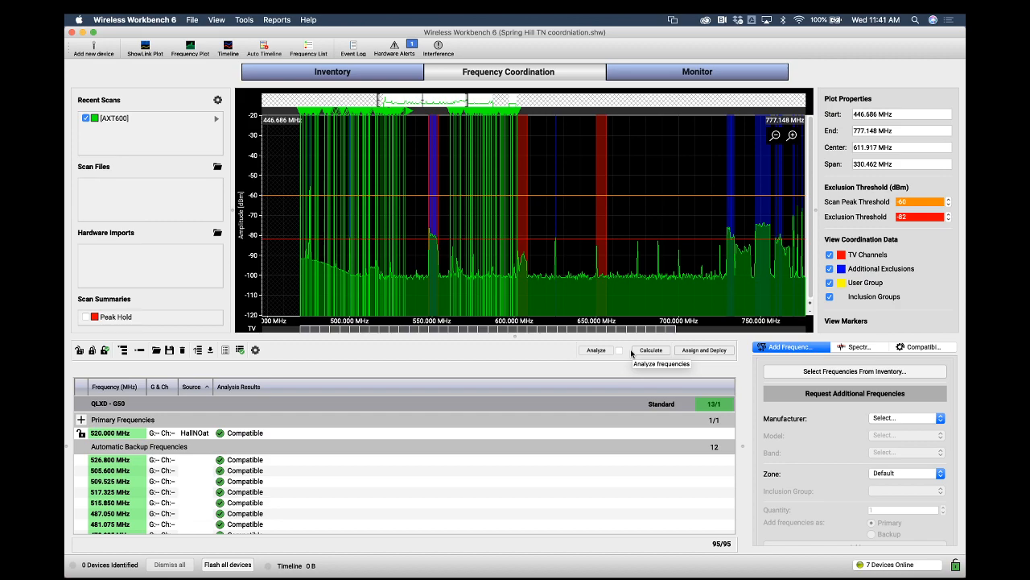
Compare against the inventory list and review the additional exclusions and TV channel display settings
click(403, 73)
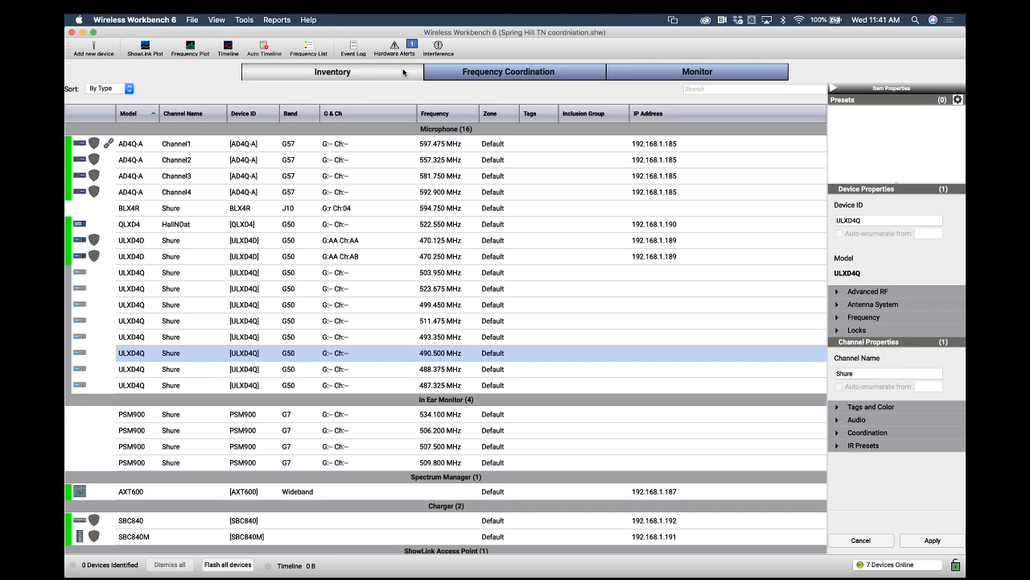
click(495, 75)
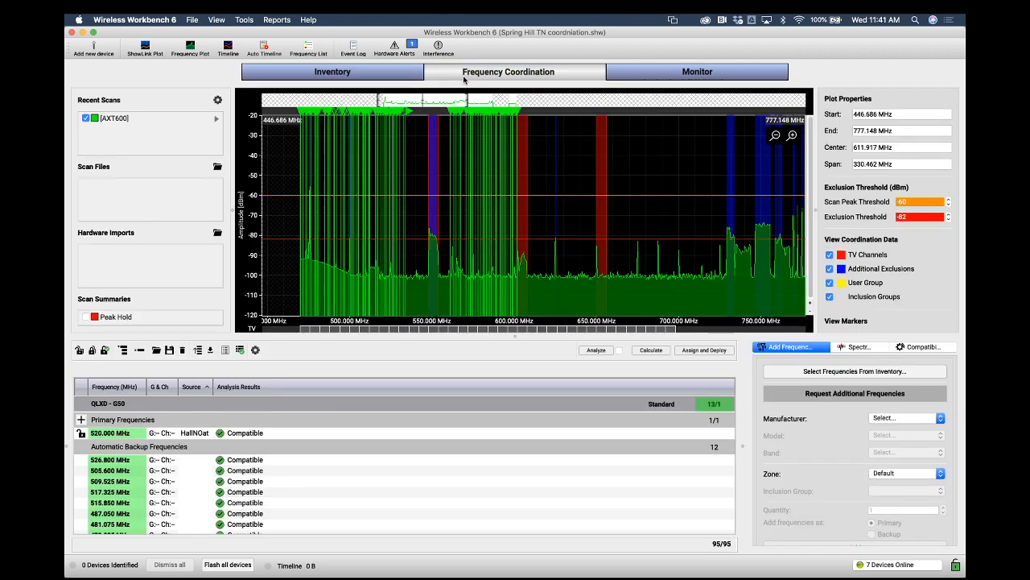
click(869, 348)
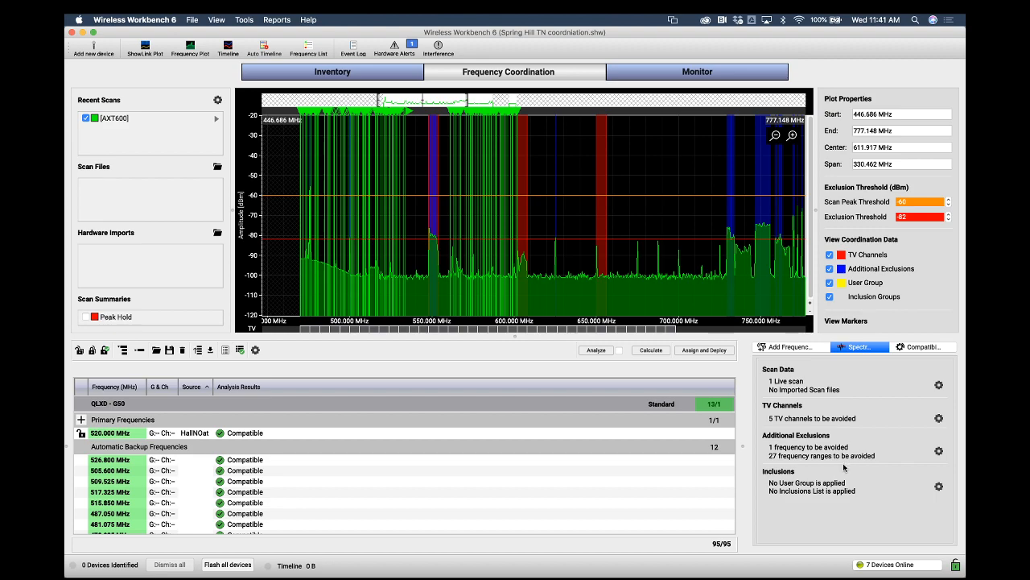
click(939, 450)
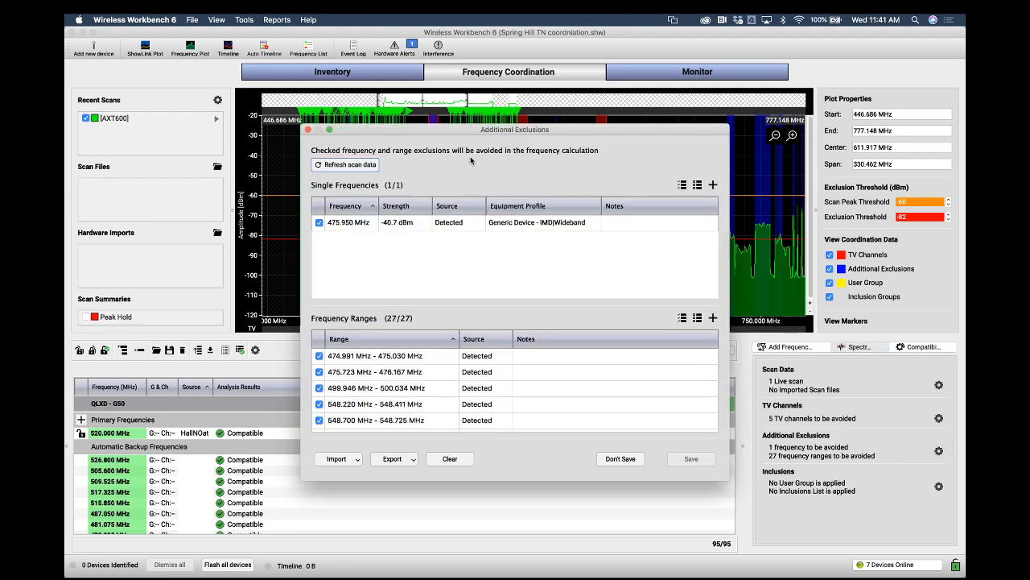
drag(468, 133, 397, 154)
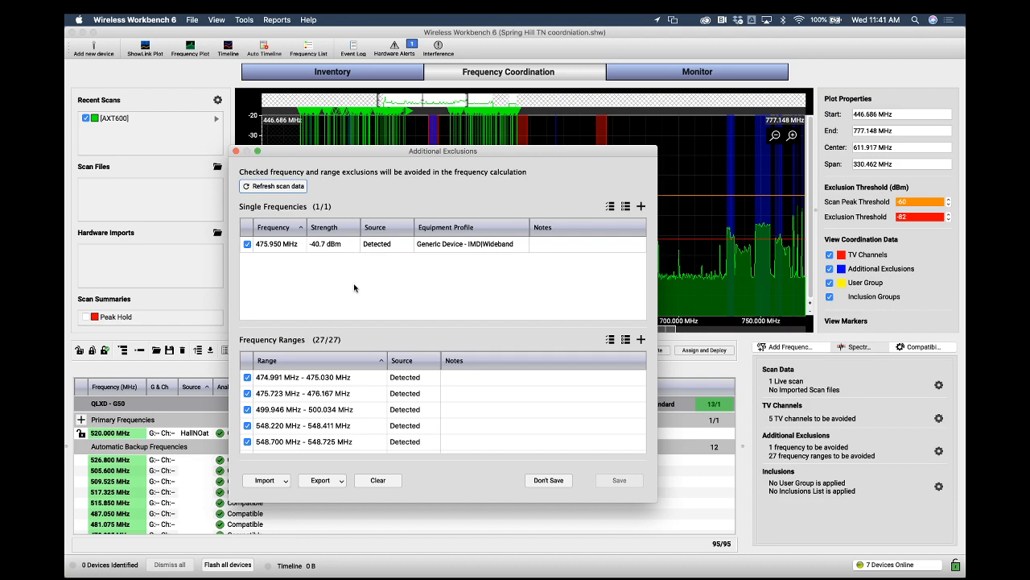
click(235, 151)
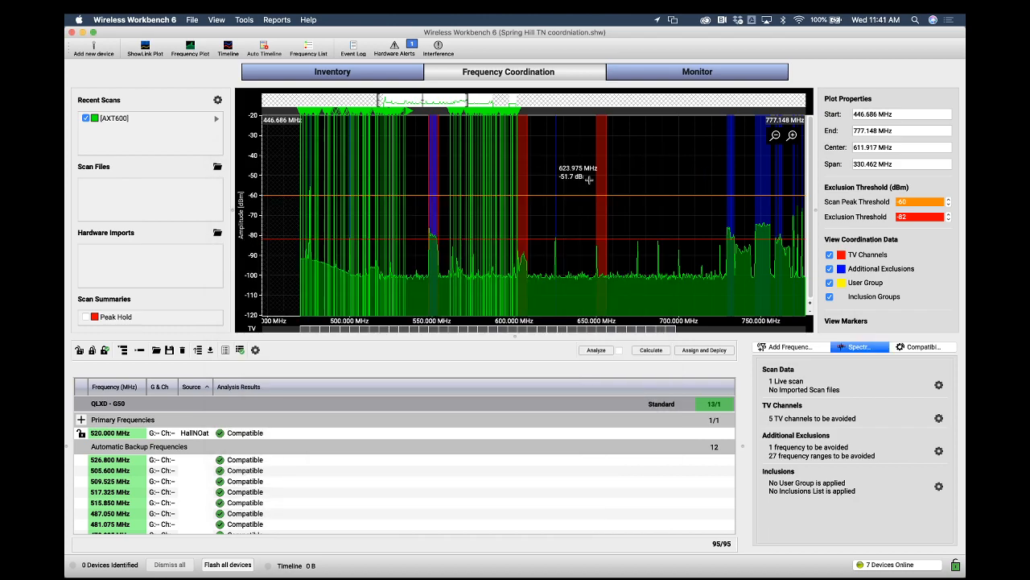
click(829, 254)
click(830, 254)
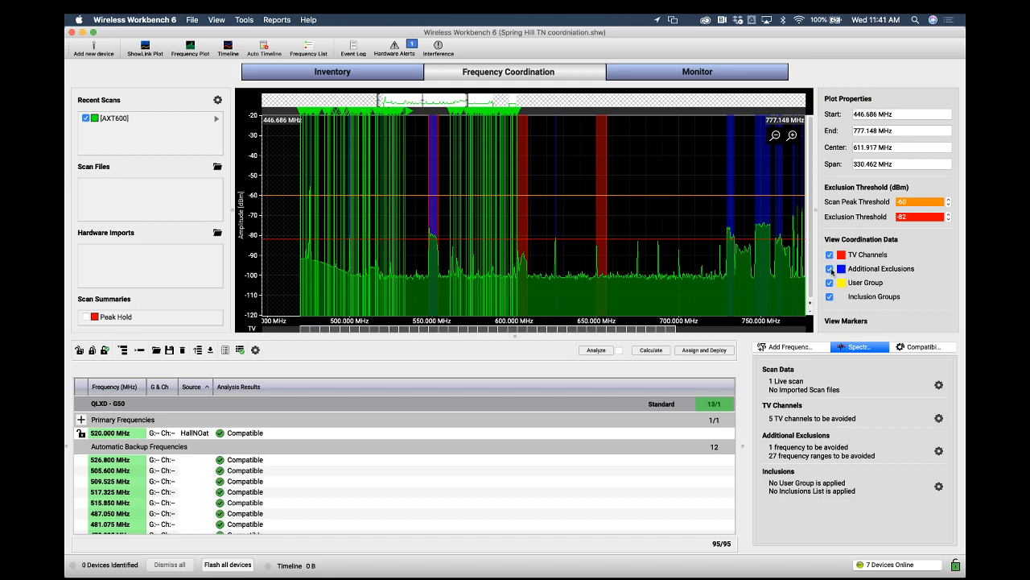
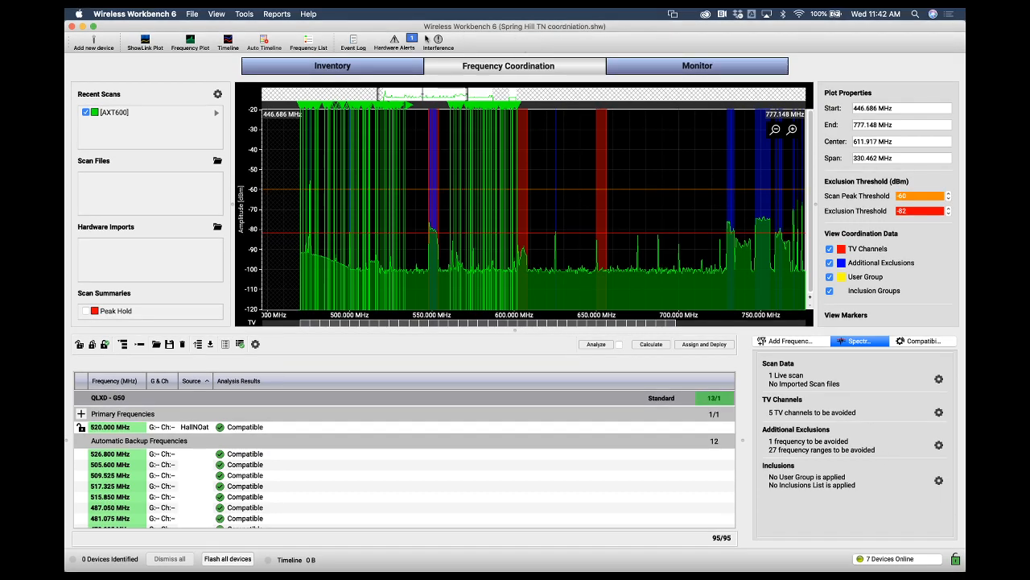
Add one Sennheiser EW 300 G3 device in band A to the inventory
click(367, 70)
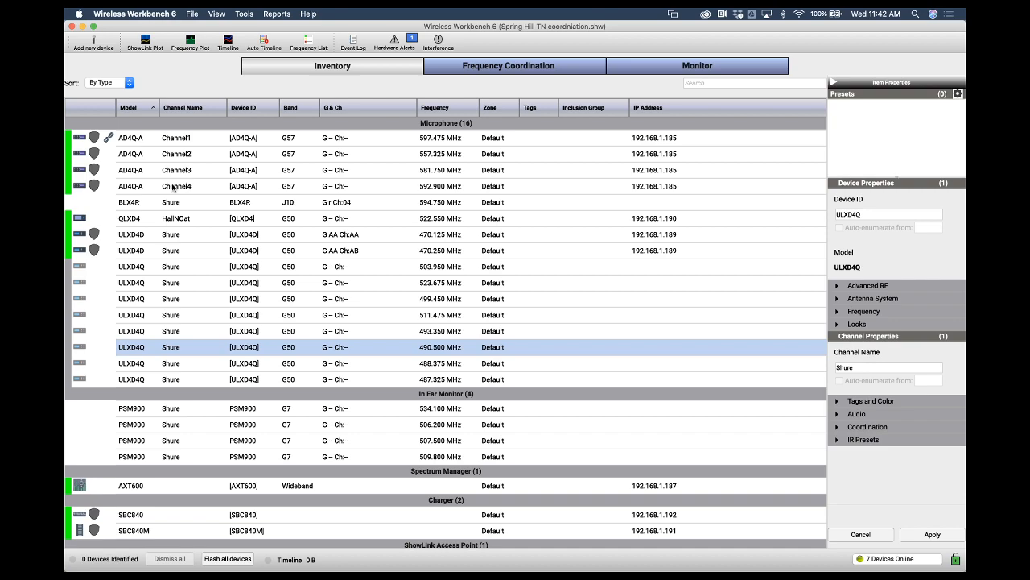
click(103, 49)
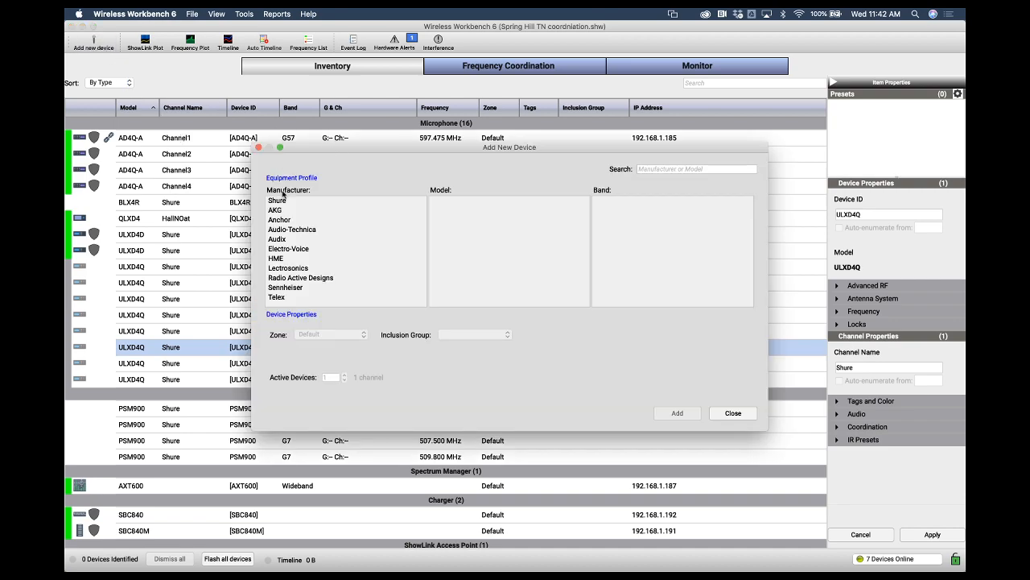
click(269, 282)
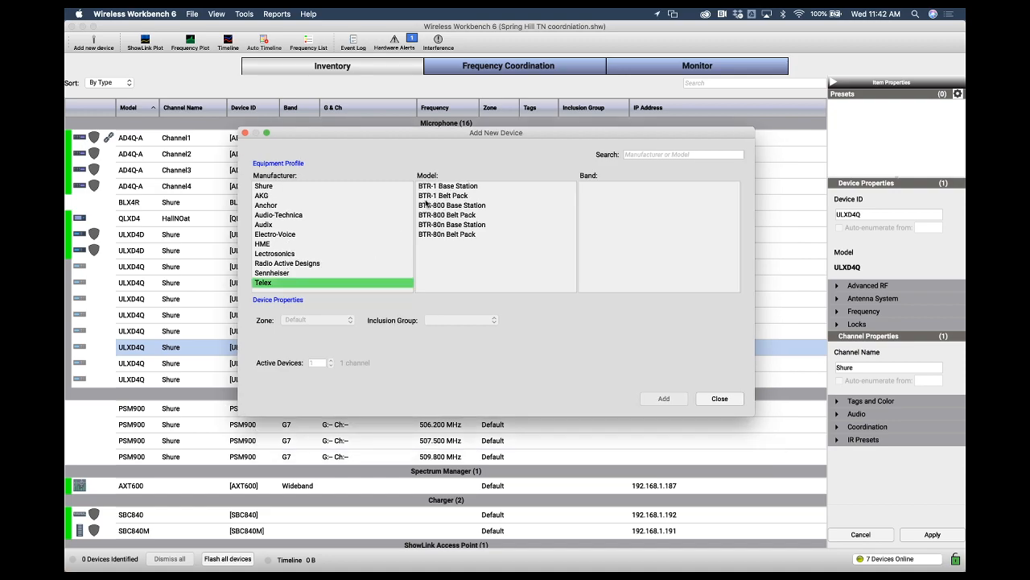
click(297, 274)
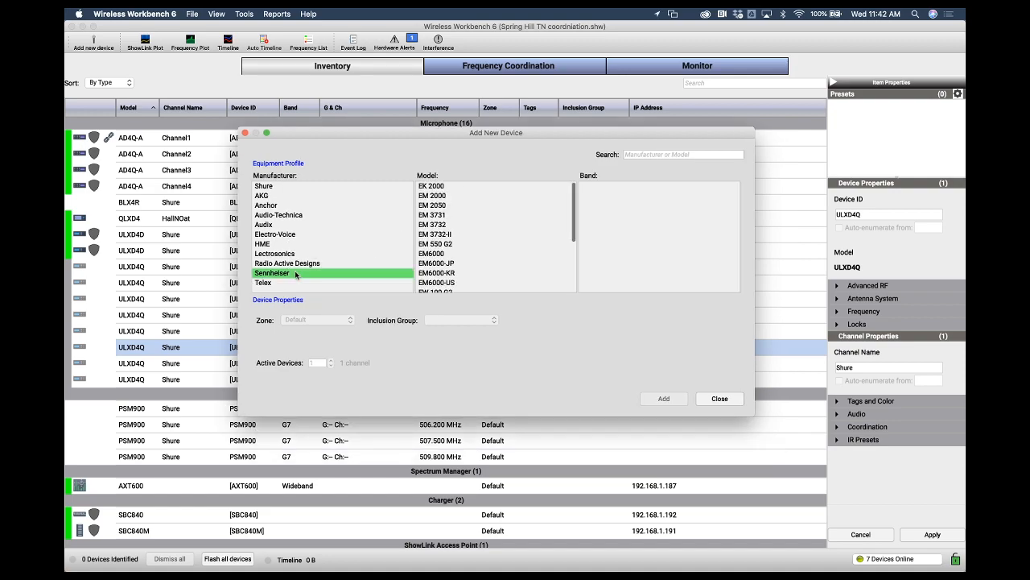
scroll(437, 235, down, 3)
click(437, 255)
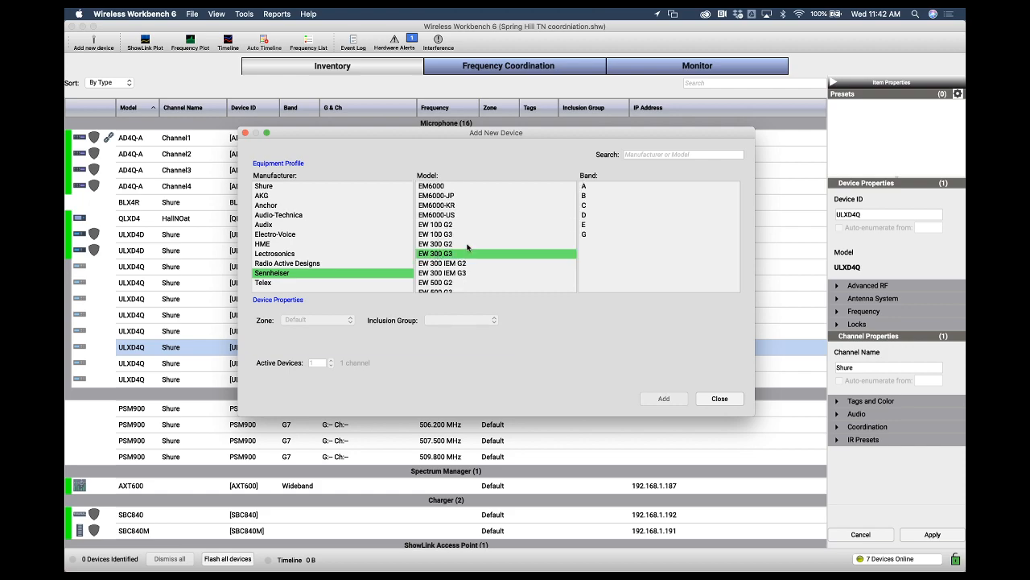
click(584, 187)
click(663, 399)
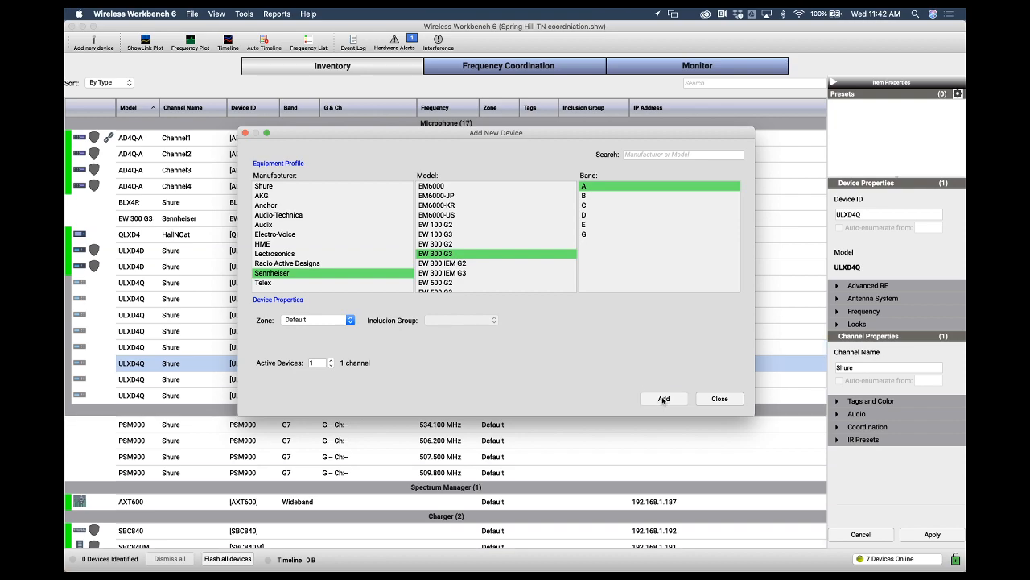
click(245, 132)
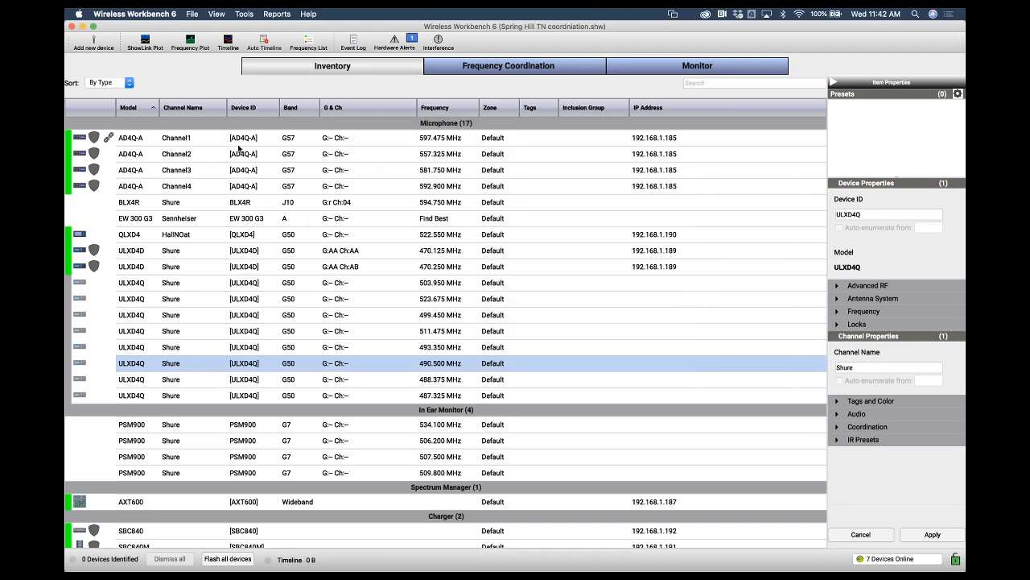
Set the EW 300 G3's group to 04 and channel to 05
click(328, 222)
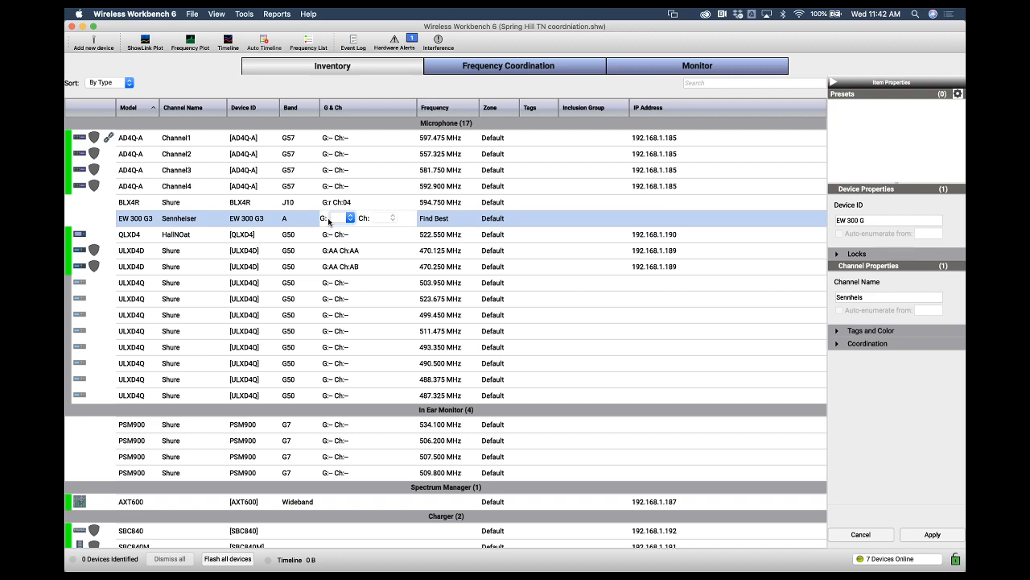
click(328, 222)
click(341, 241)
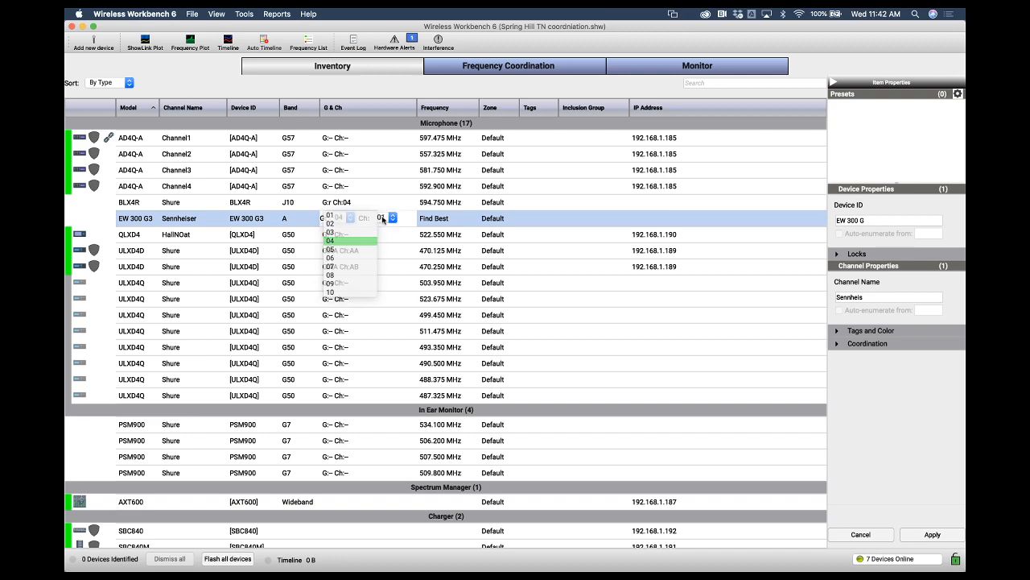
click(383, 219)
click(380, 250)
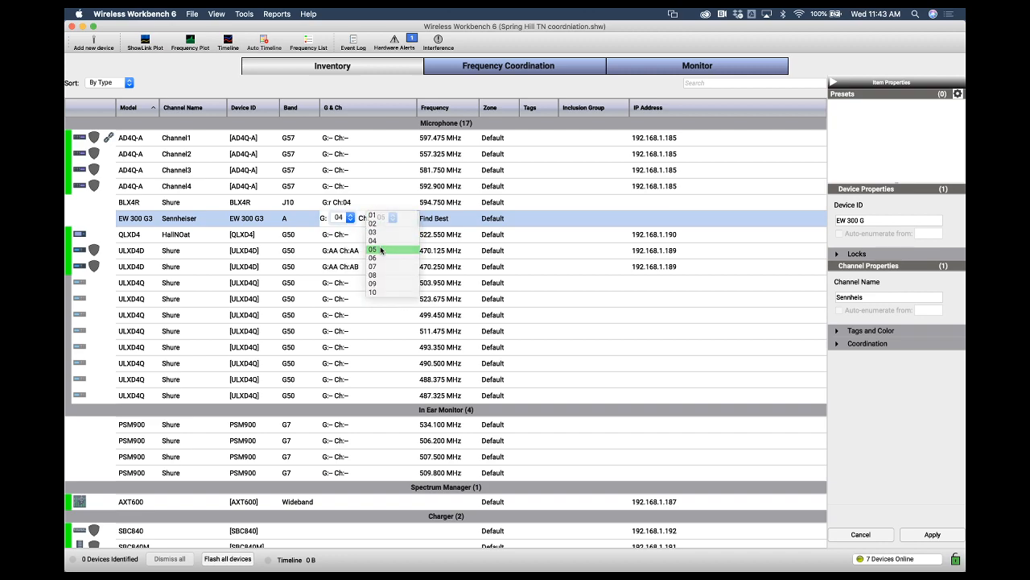
click(461, 234)
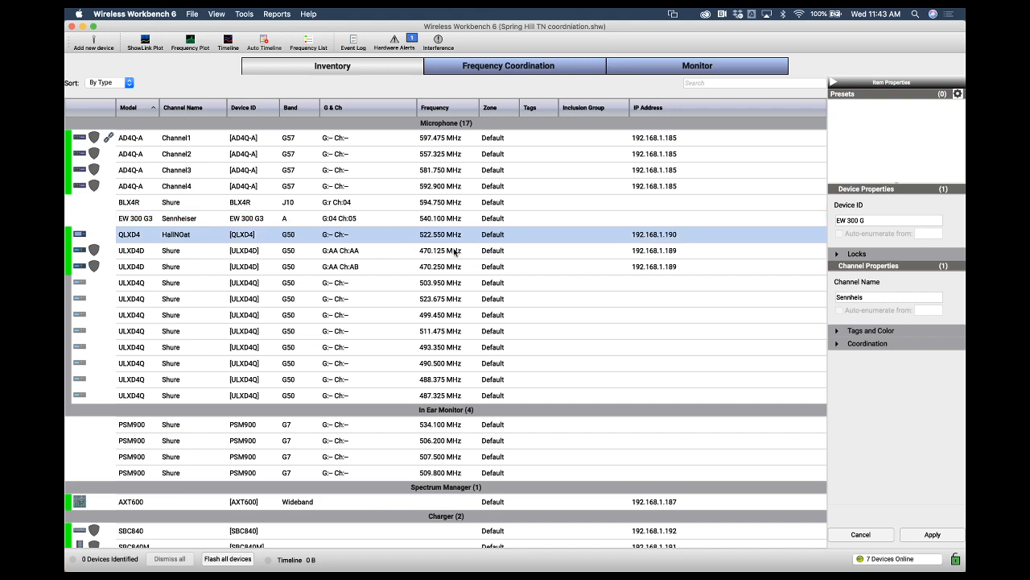
click(440, 219)
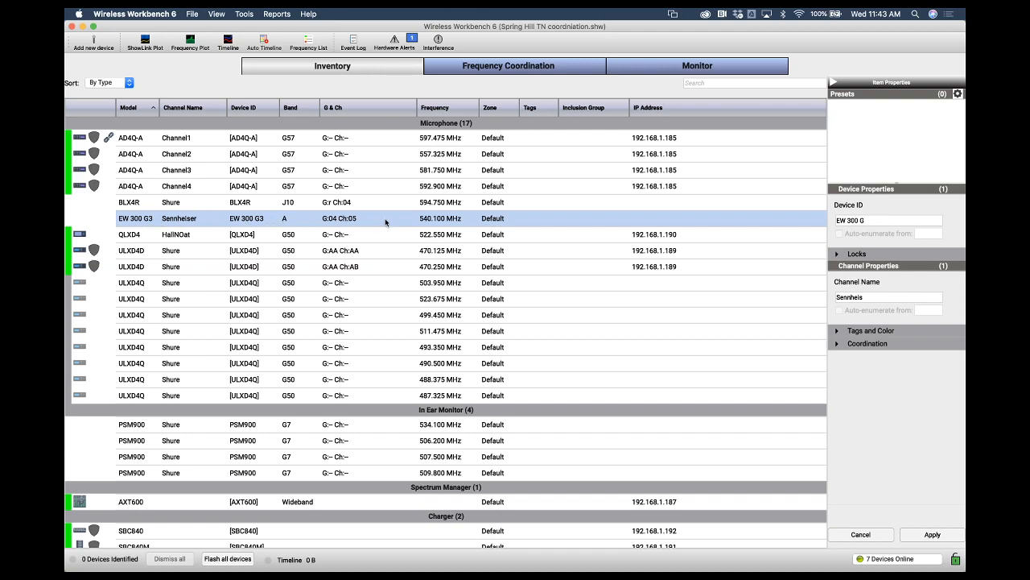
Bring all frequencies from the inventory into the coordination workspace
click(494, 71)
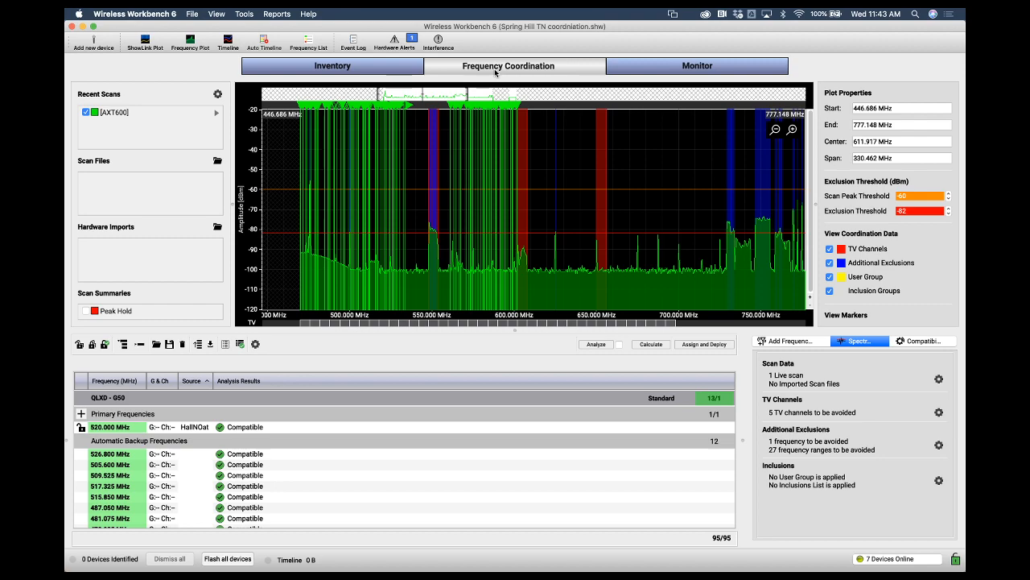
click(799, 344)
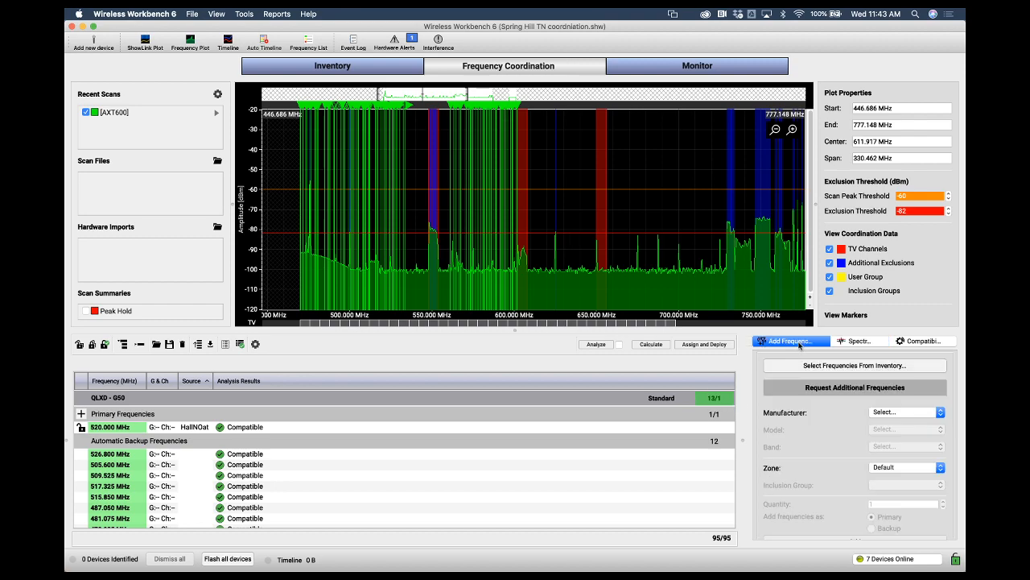
click(806, 368)
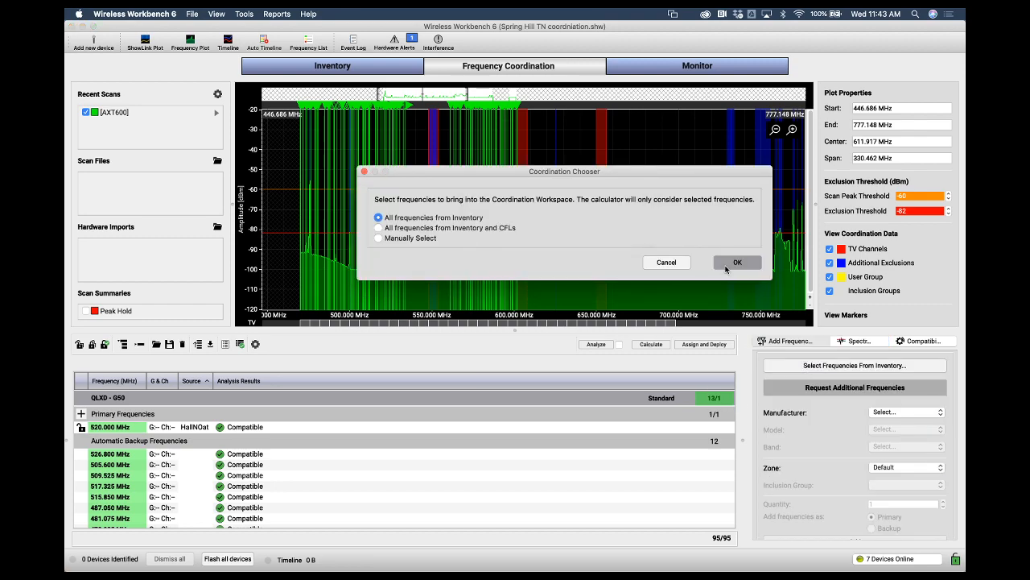
click(736, 263)
Inspect the EW 300 G3's frequency and group/channel options in the inventory
click(400, 72)
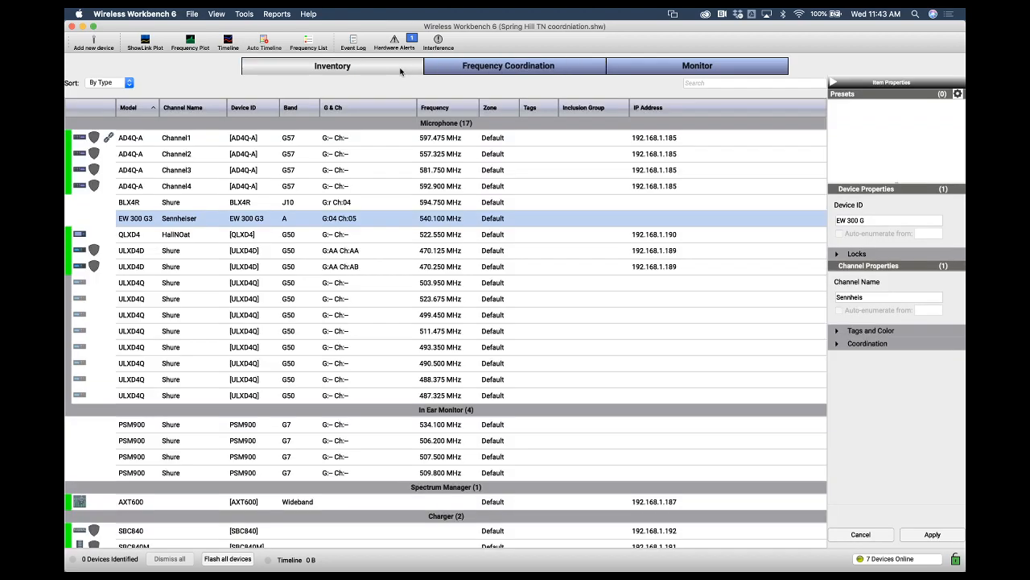
double_click(433, 218)
click(471, 218)
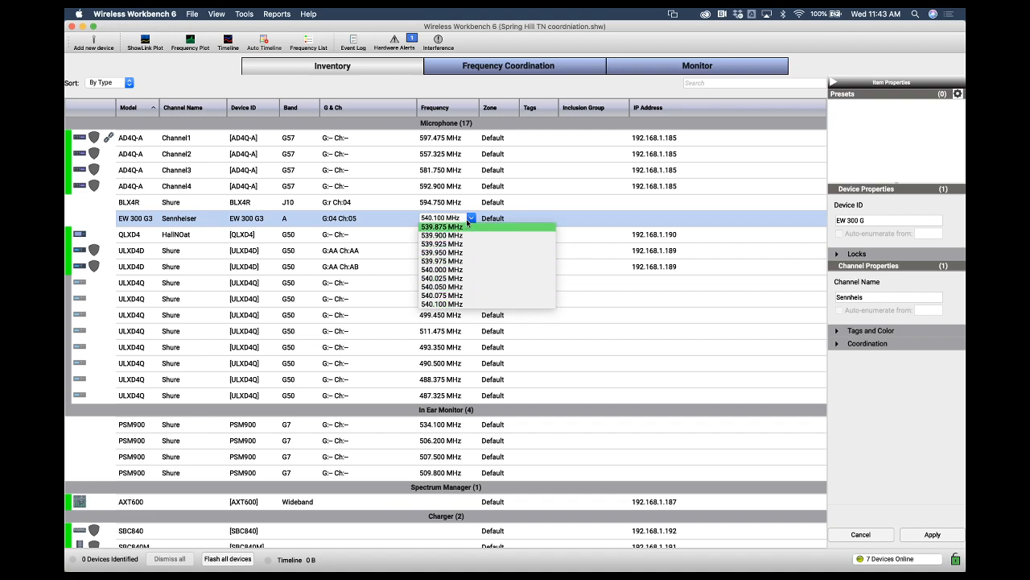
click(342, 219)
double_click(342, 219)
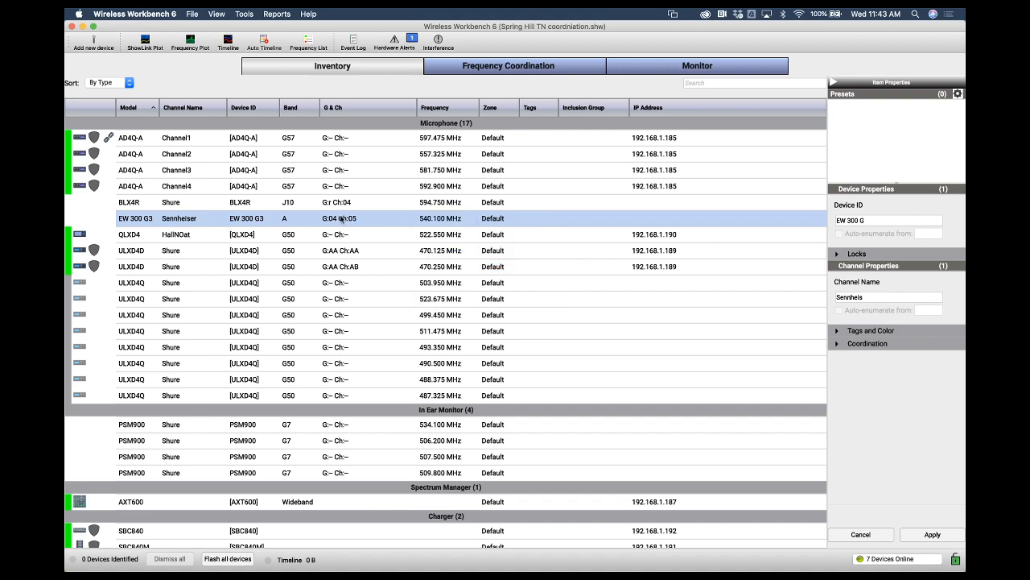
click(385, 251)
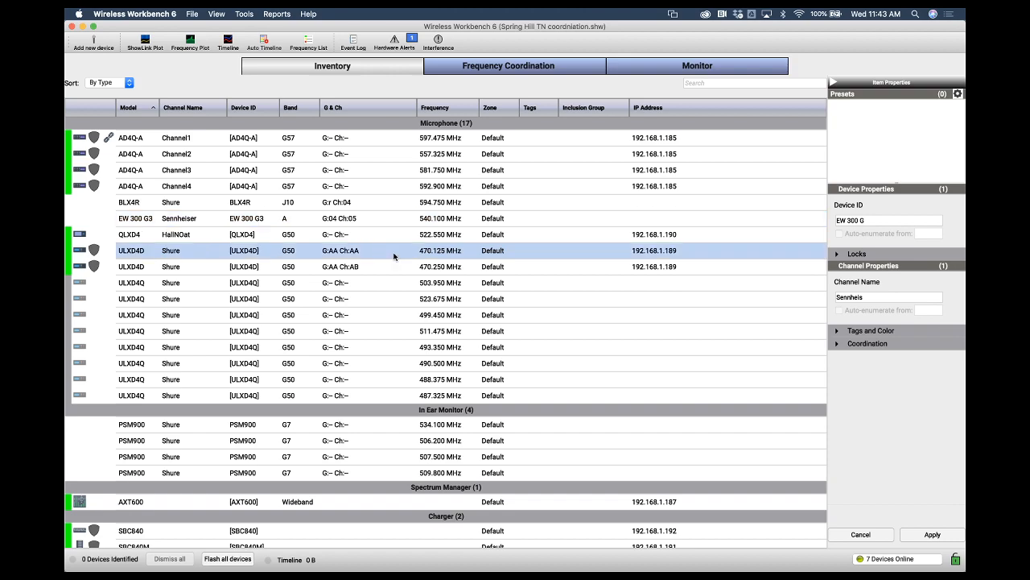
Lock the EW 300 G3's 540.100 MHz frequency in the coordination list
click(508, 70)
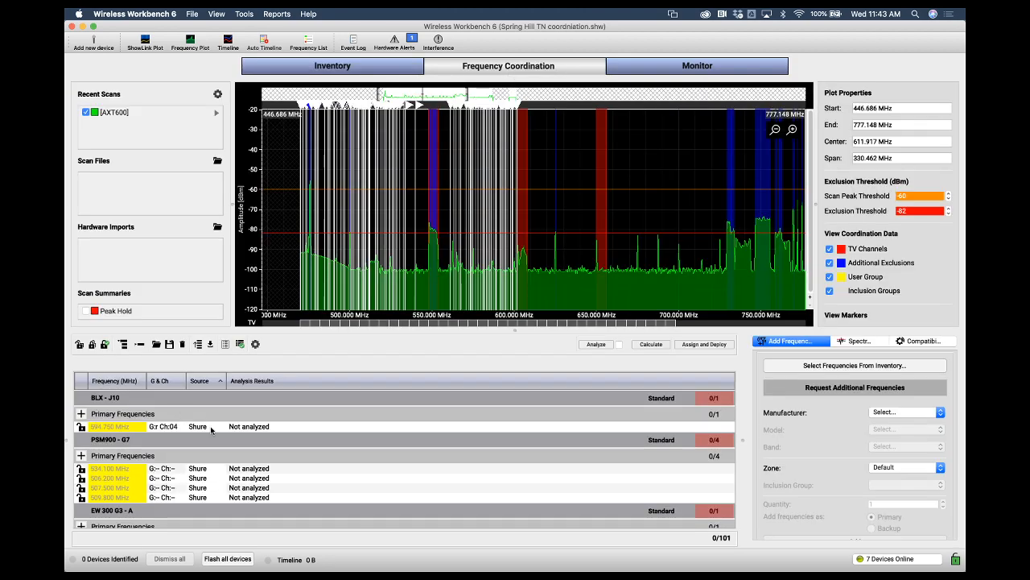
scroll(211, 430, down, 5)
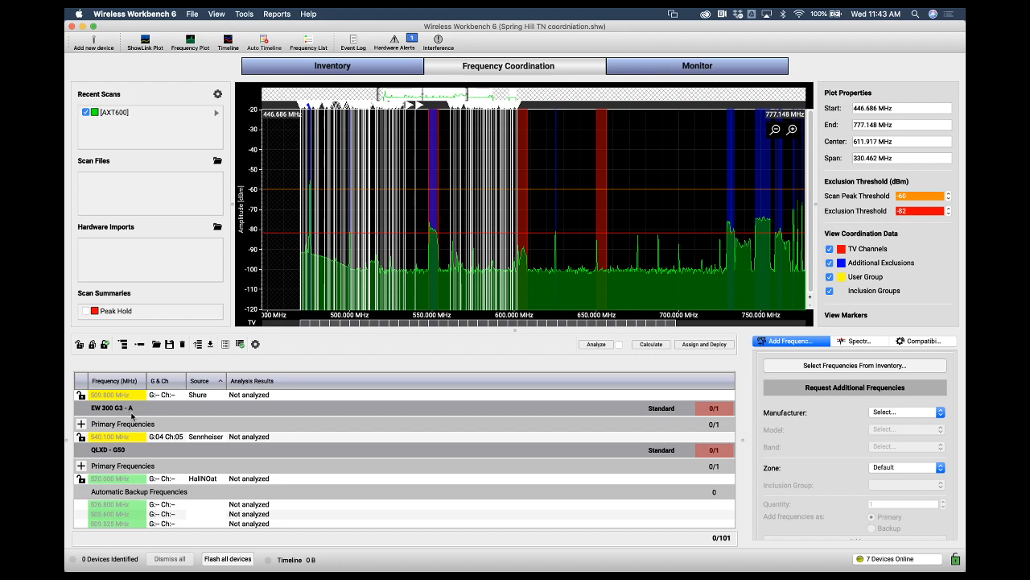
click(81, 437)
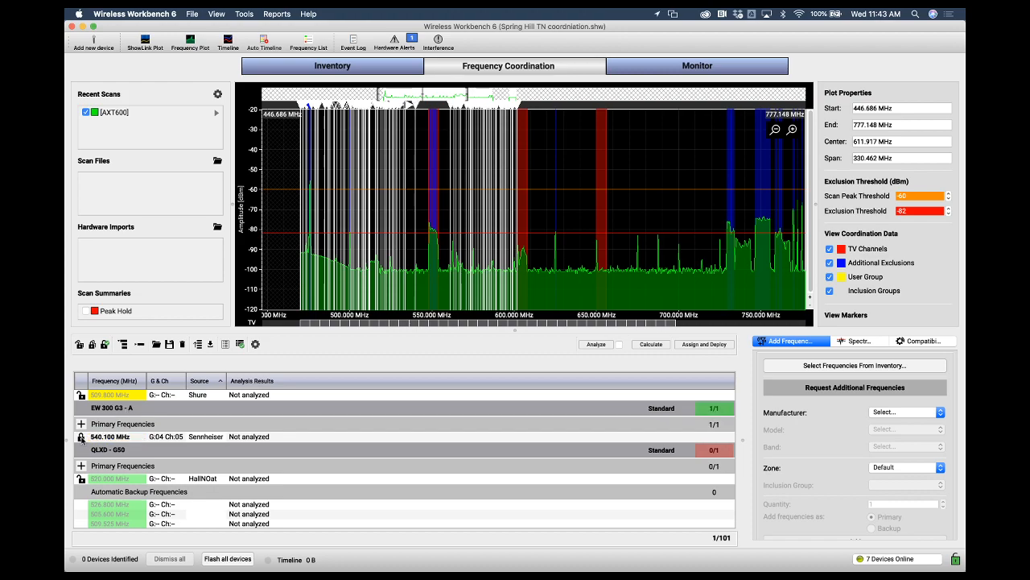
Calculate frequencies for all coordination groups, then stop the calculation
click(659, 346)
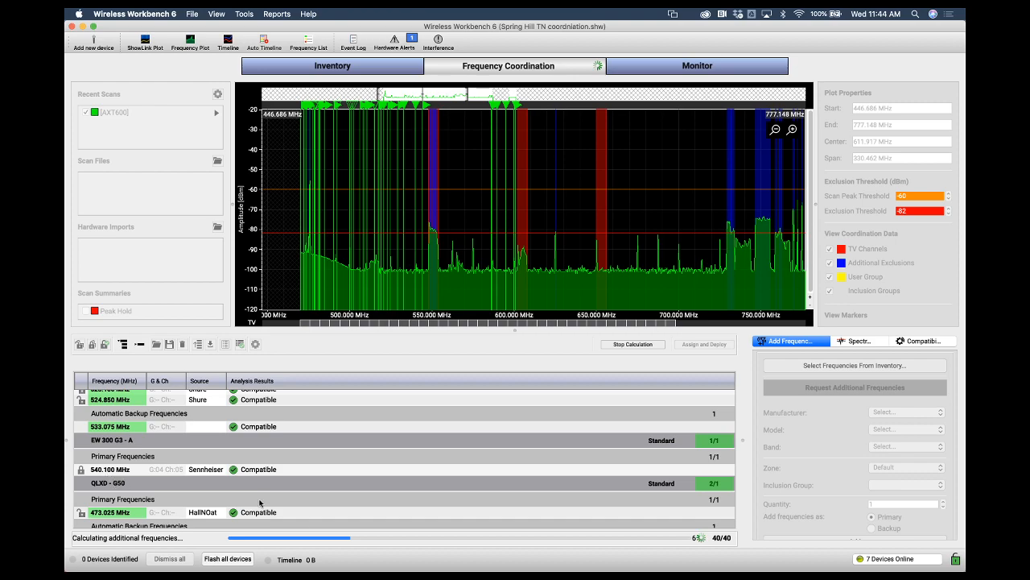
click(630, 344)
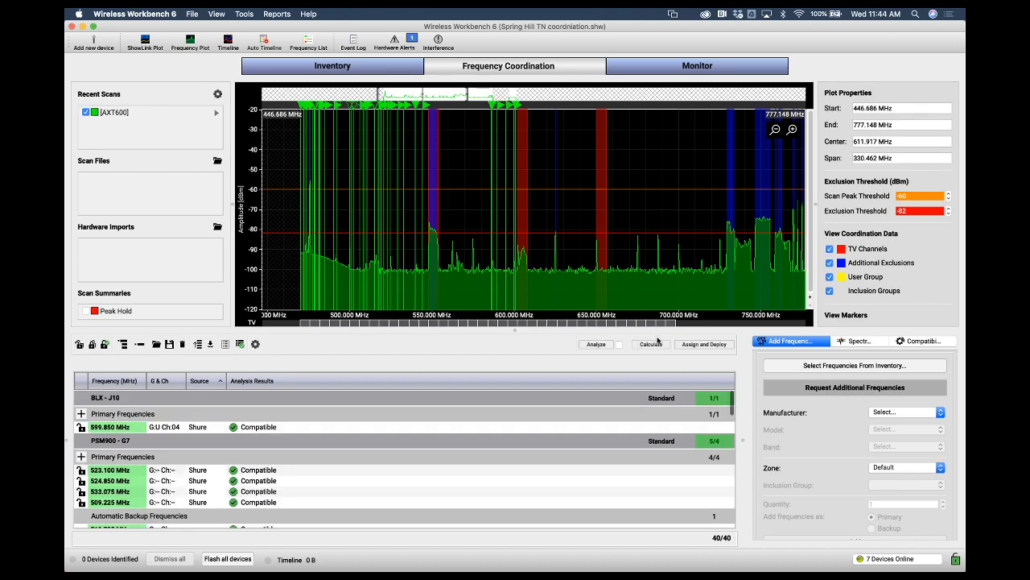
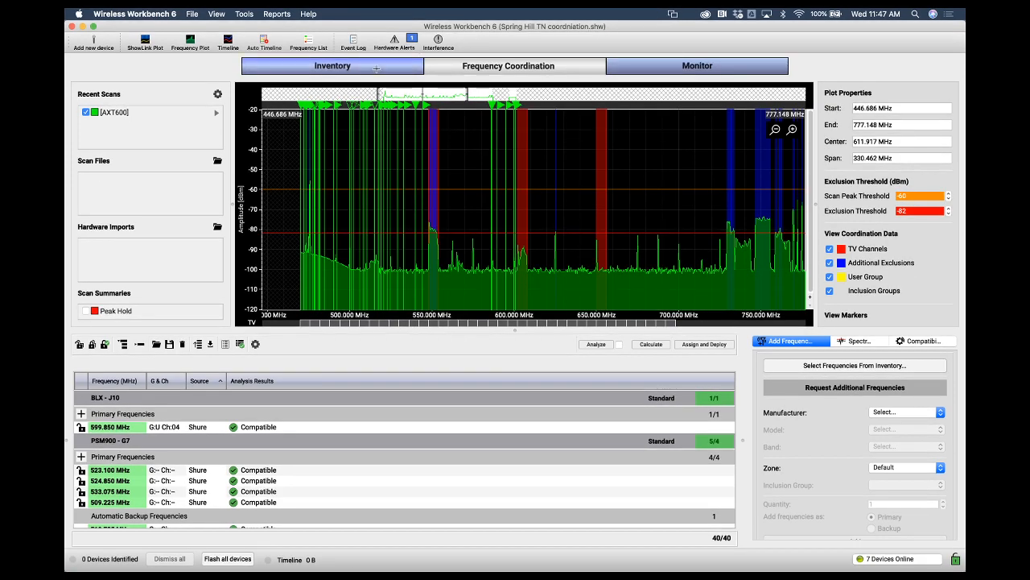
Try to change the first AD4Q-A channel's band in the inventory, cancelling the change
click(374, 76)
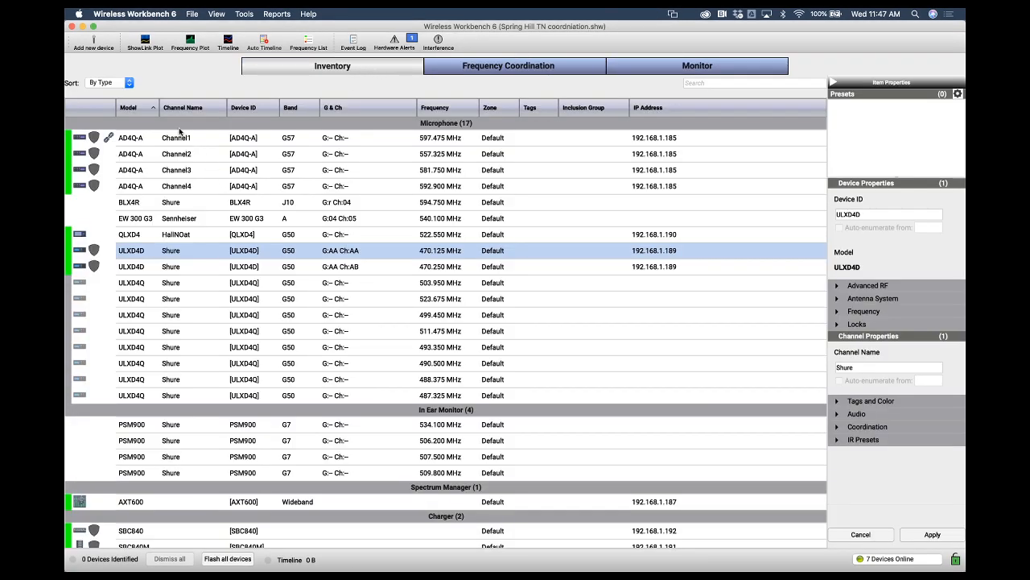
click(292, 141)
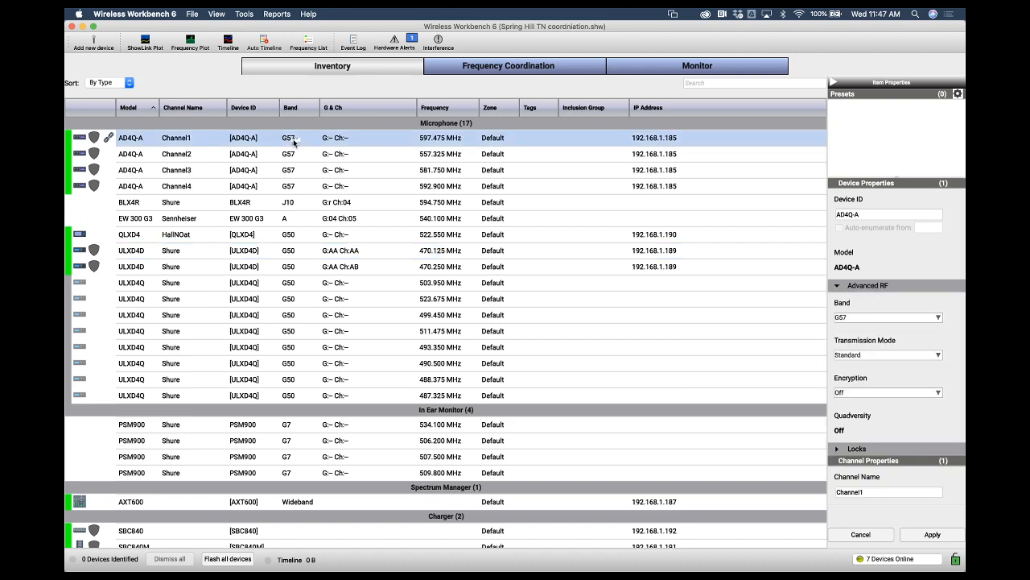
click(302, 142)
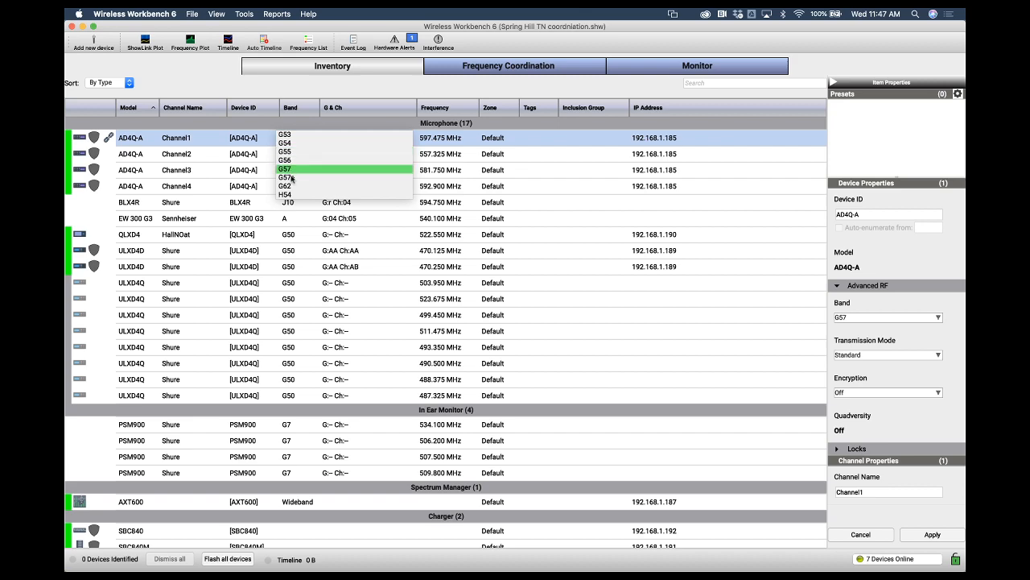
click(288, 168)
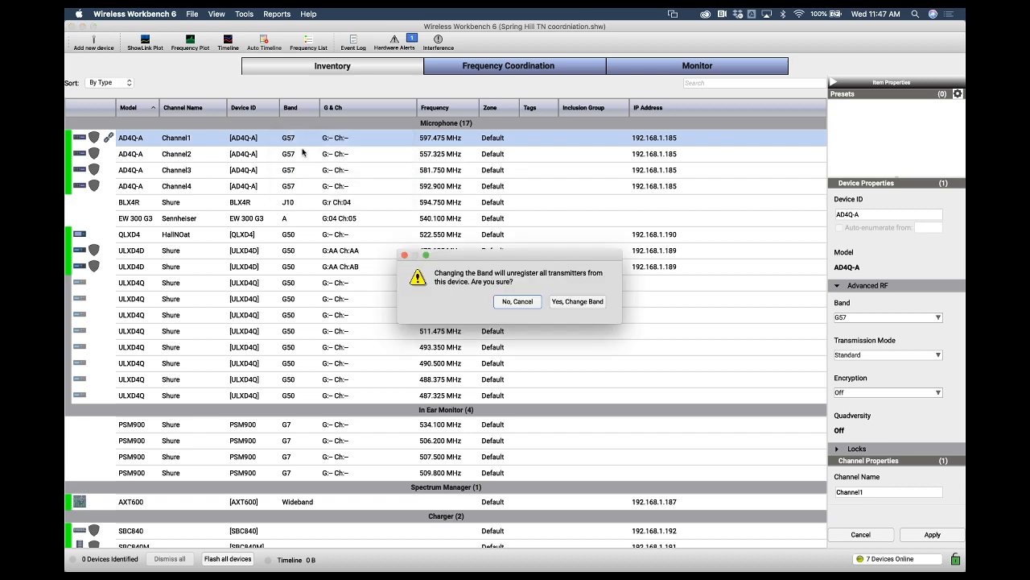
click(518, 301)
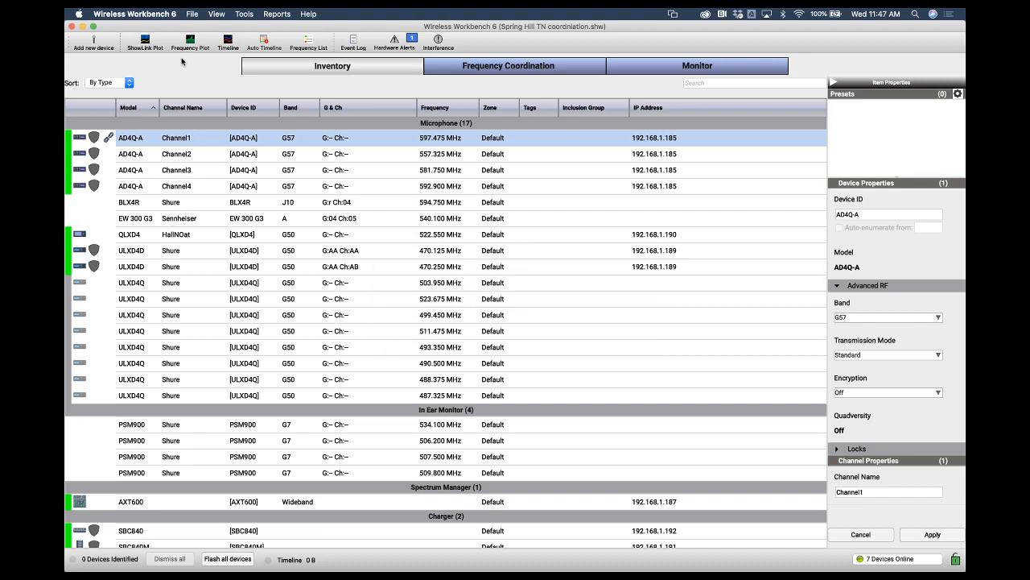
click(93, 42)
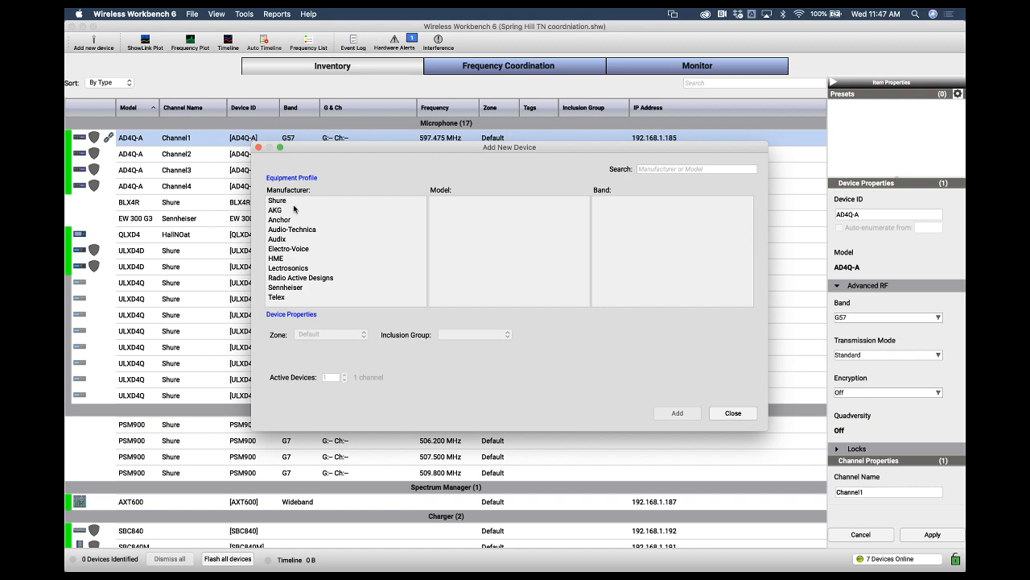
click(283, 200)
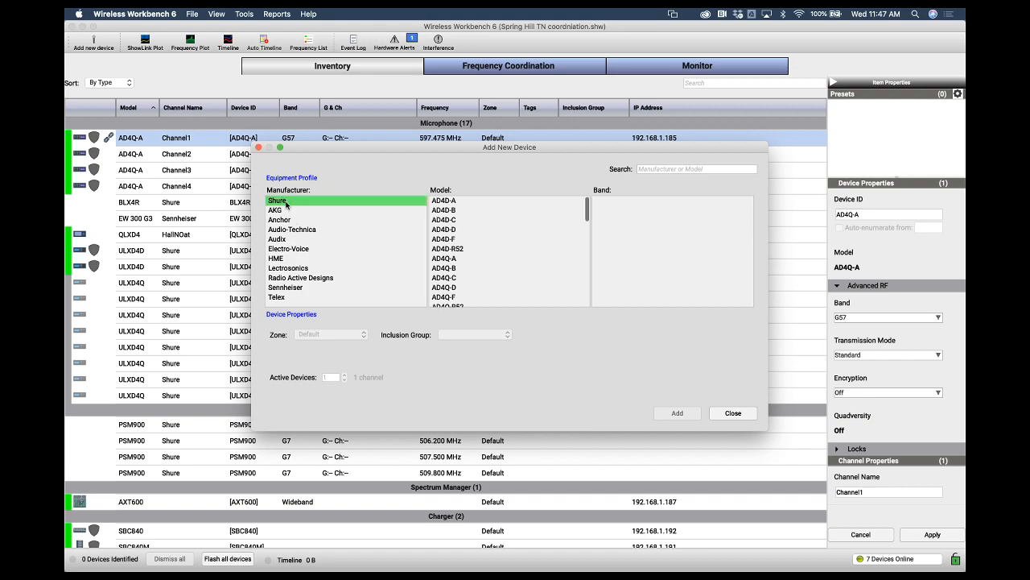
scroll(457, 265, down, 10)
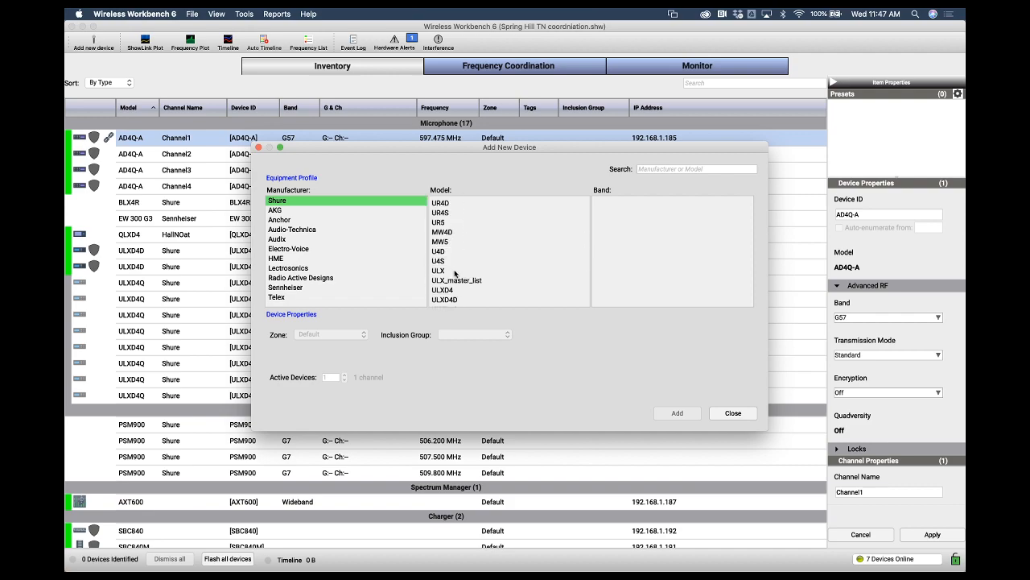
click(453, 270)
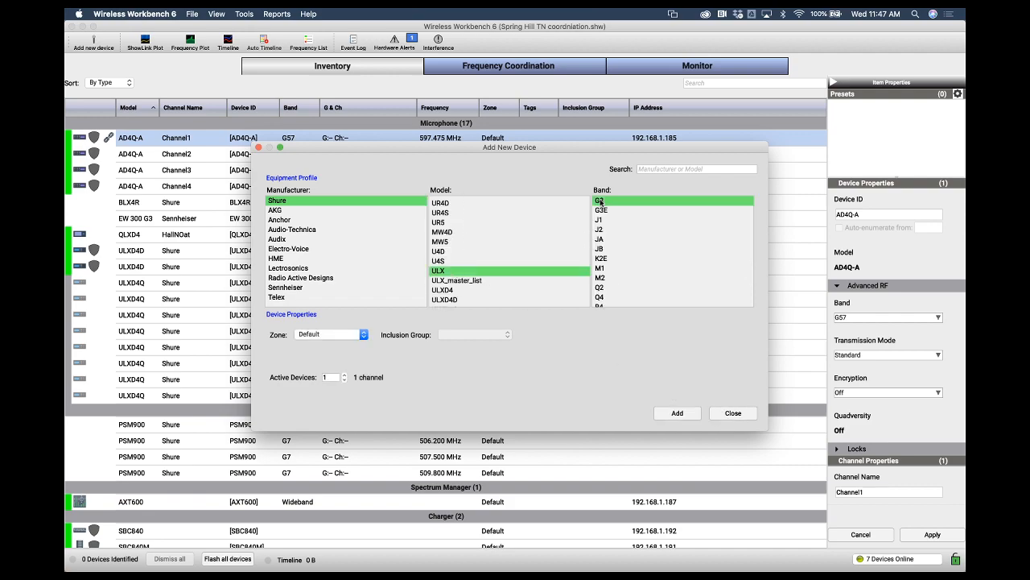
click(733, 413)
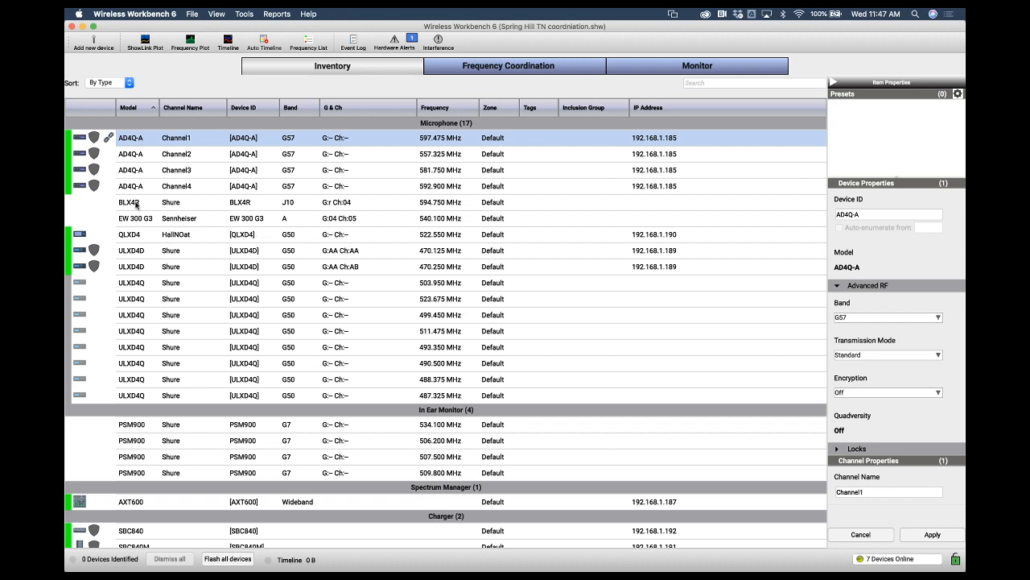
Add one Shure ULXD4 receiver in band G50 to the inventory
click(136, 235)
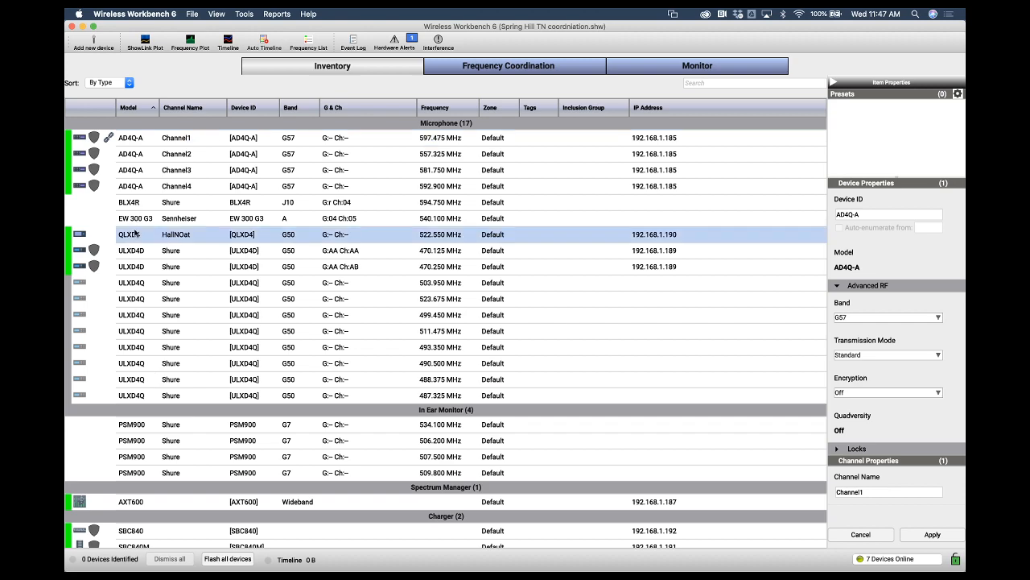
click(93, 42)
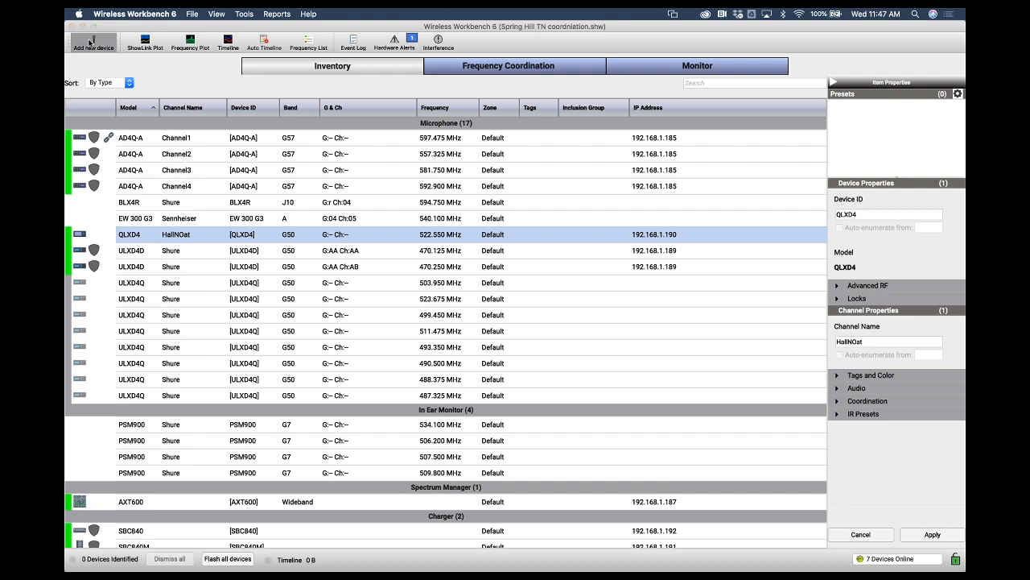
click(319, 204)
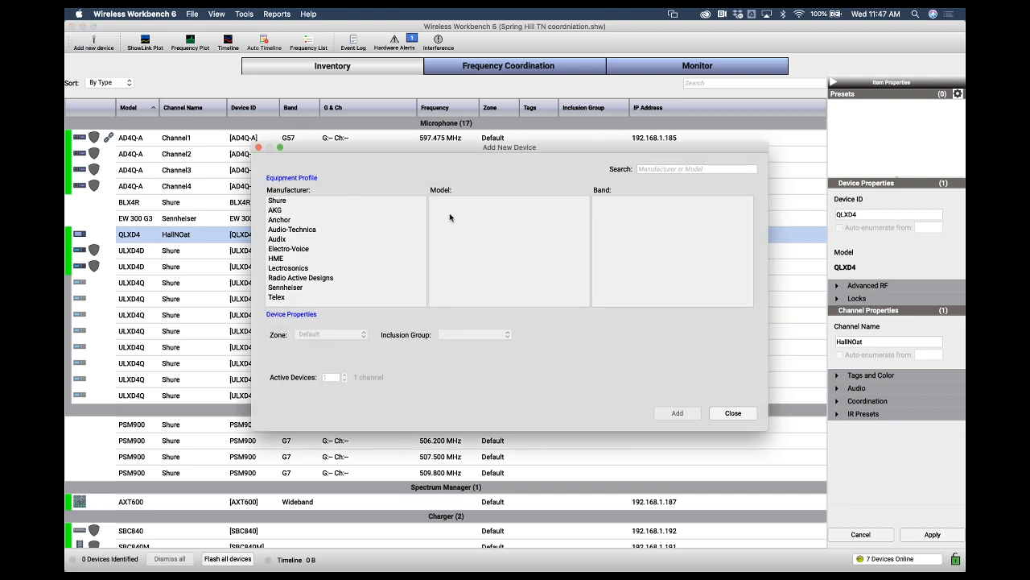
scroll(463, 228, down, 4)
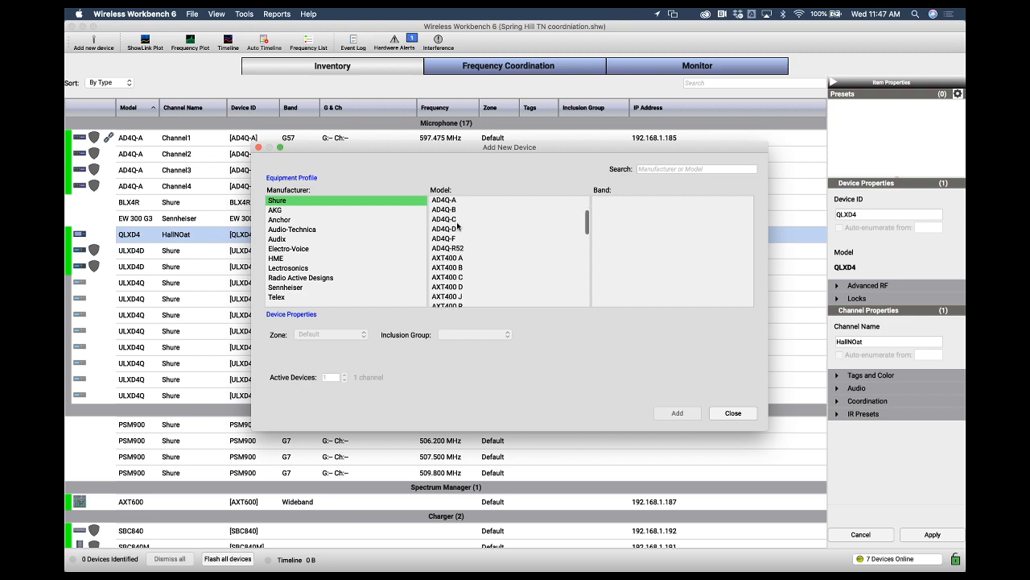
scroll(457, 228, down, 10)
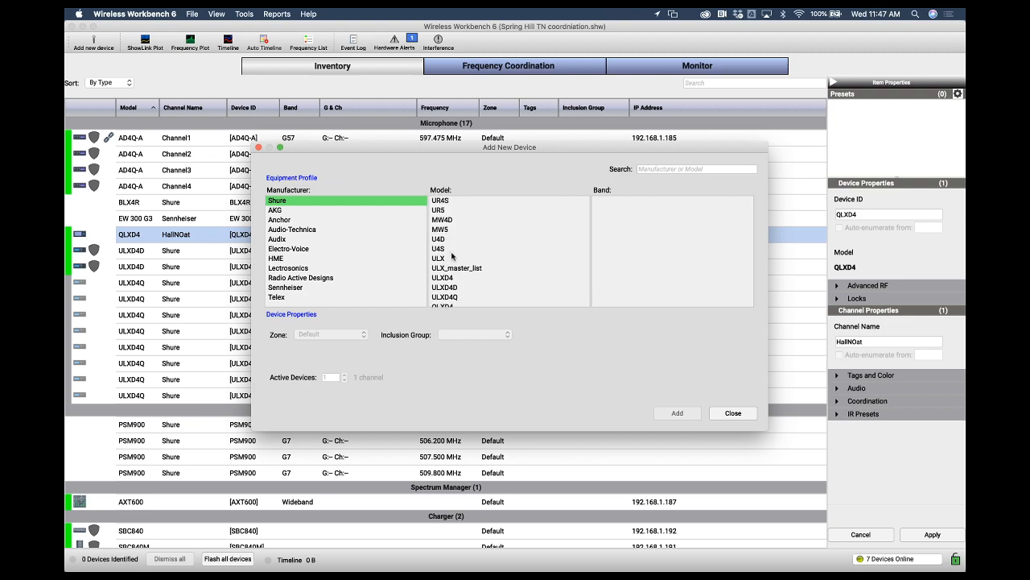
scroll(453, 271, down, 1)
click(453, 273)
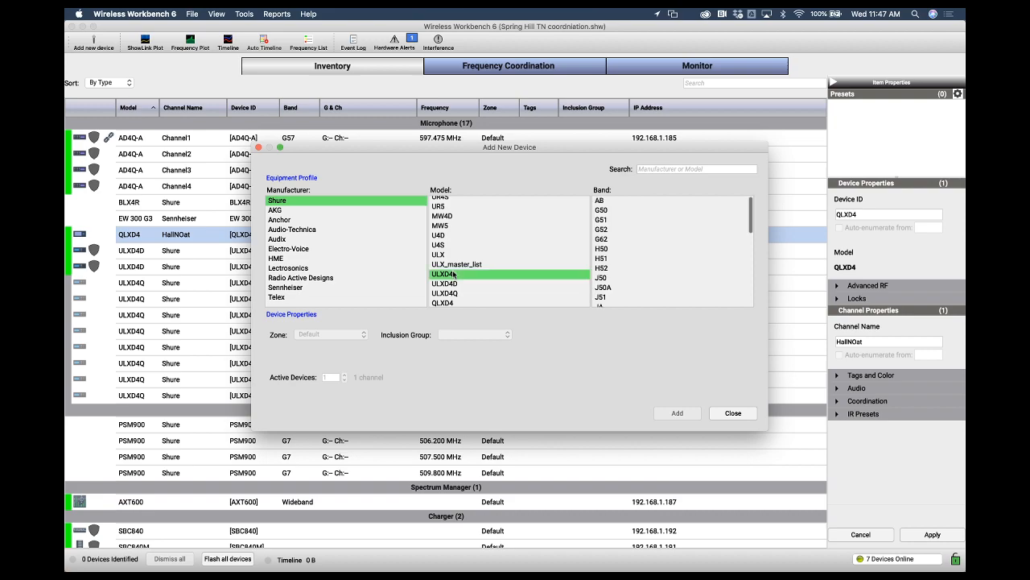
click(601, 201)
click(601, 211)
click(672, 413)
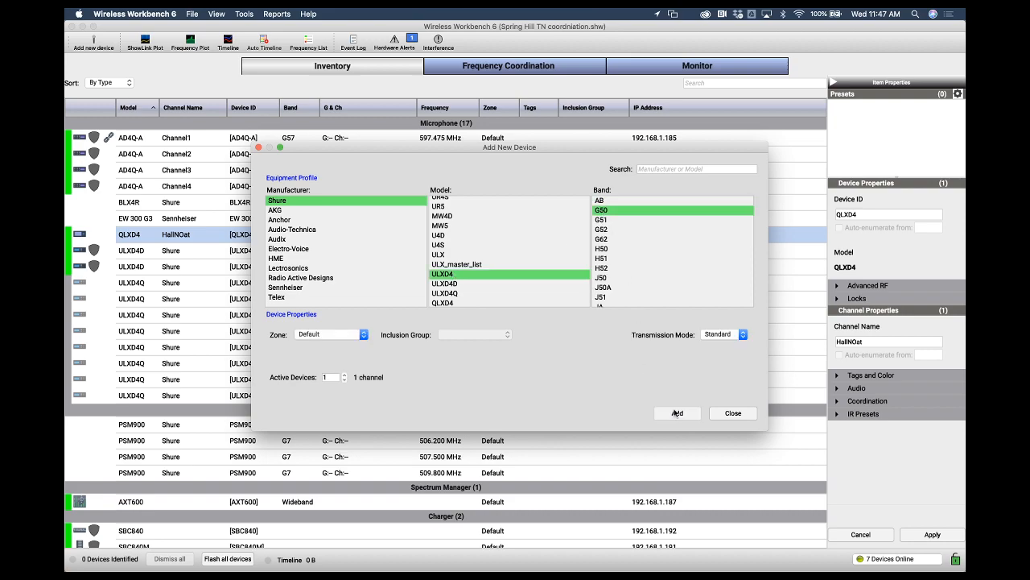
click(732, 413)
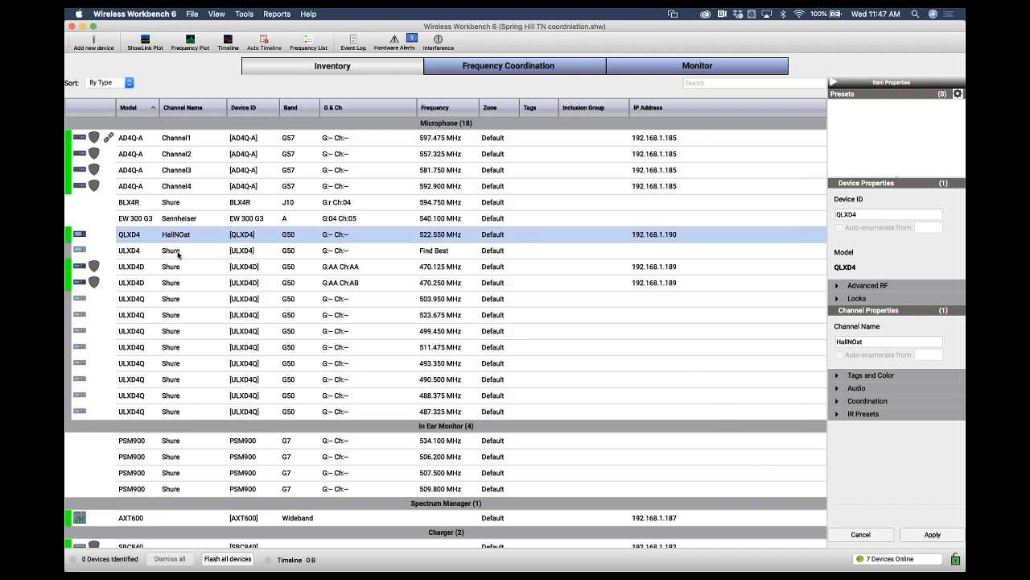
Inspect the new ULXD4's device ID, band, group/channel, frequency and zone fields in the inventory
click(247, 252)
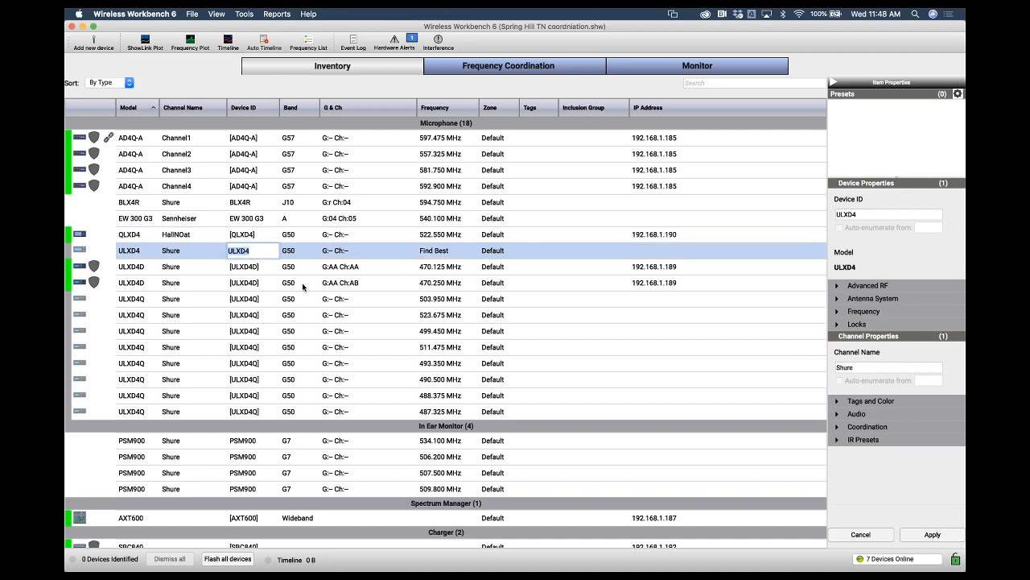
click(301, 283)
click(289, 252)
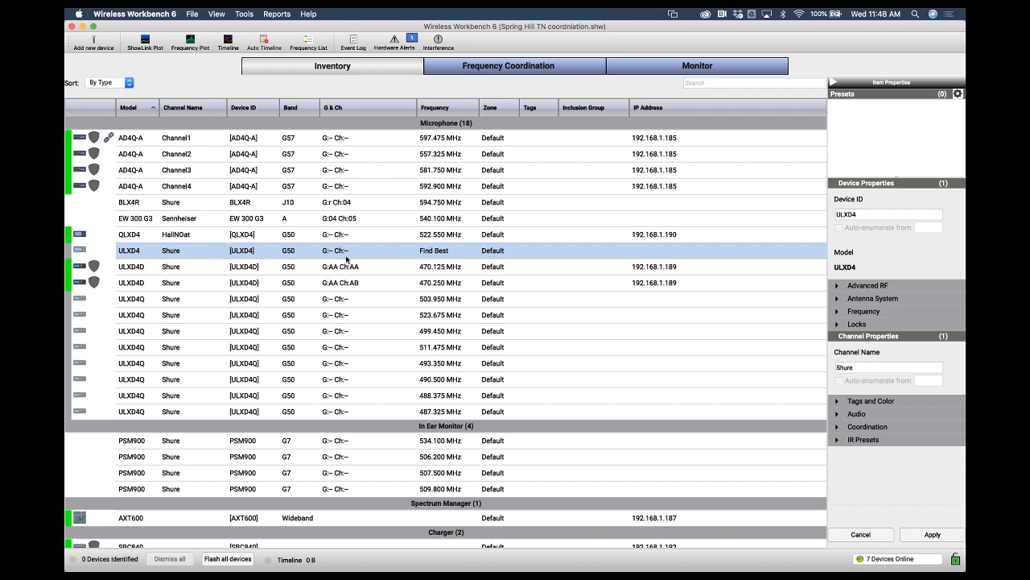
click(349, 255)
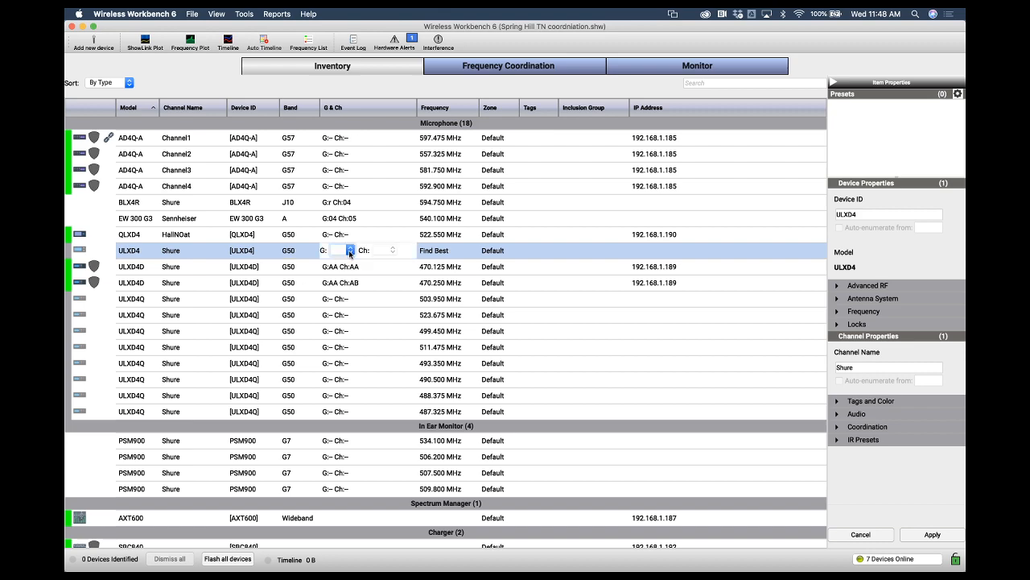
click(446, 256)
click(493, 256)
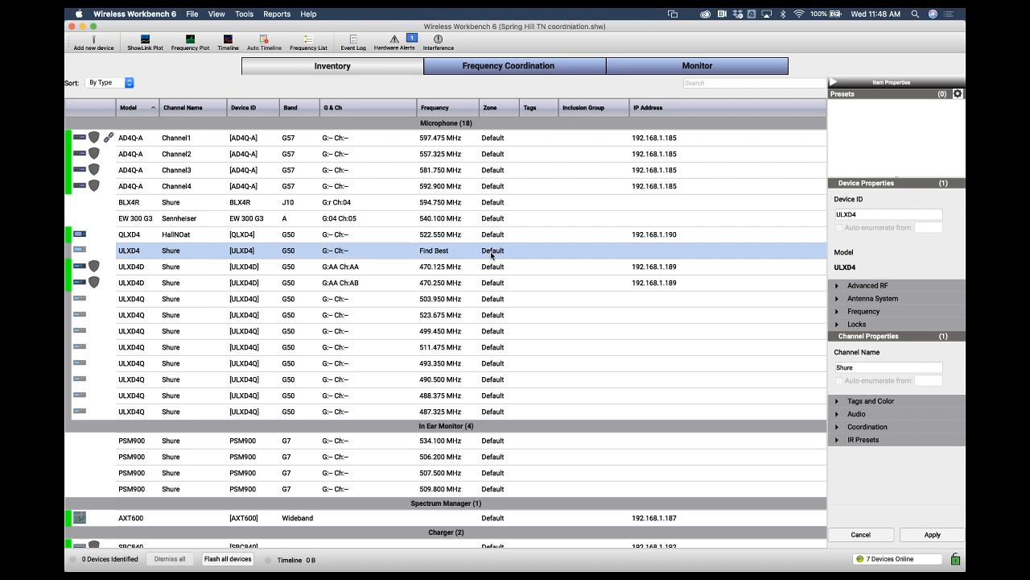
click(528, 274)
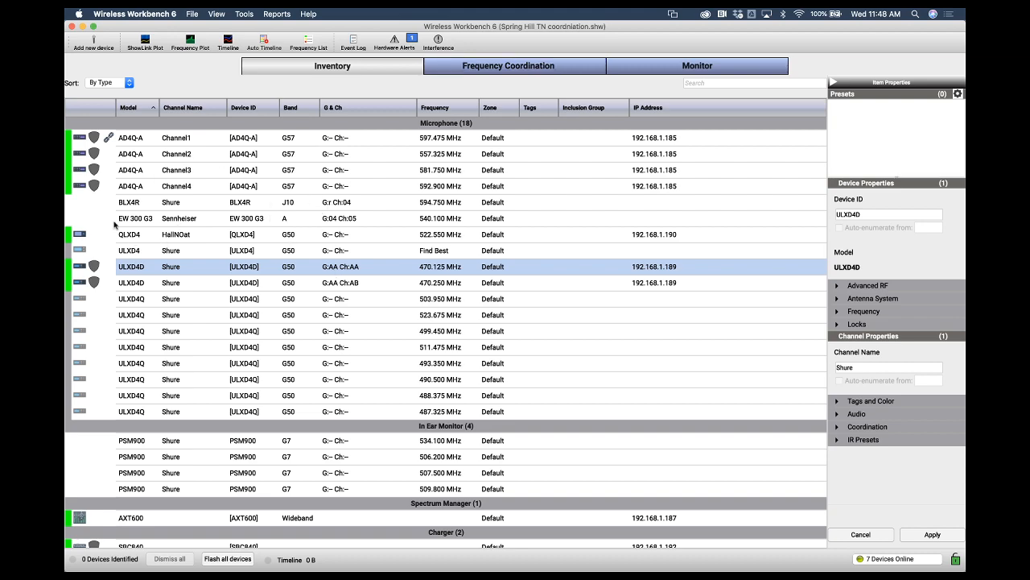
Switch to Safari
click(527, 71)
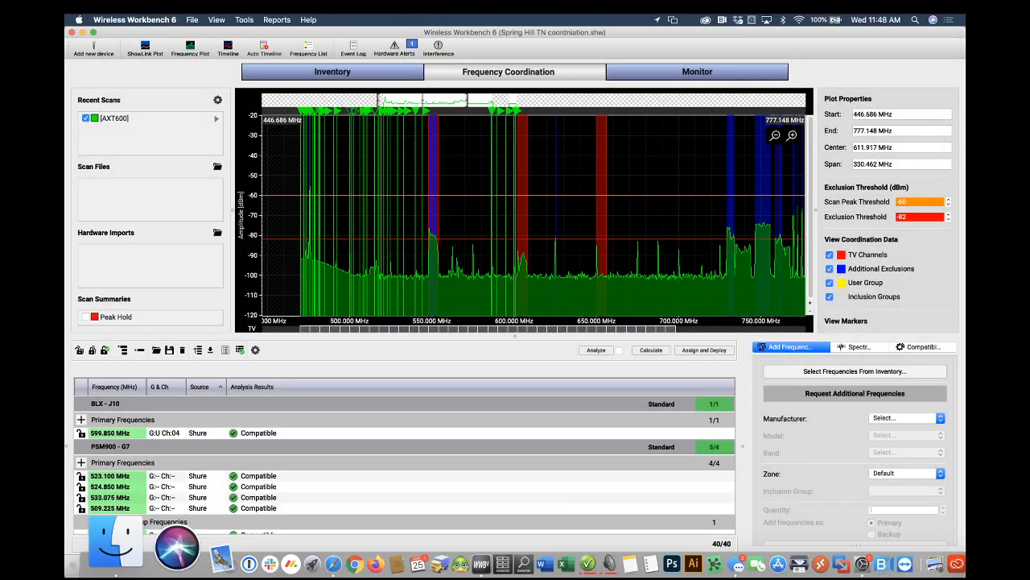
key(ctrl+Up)
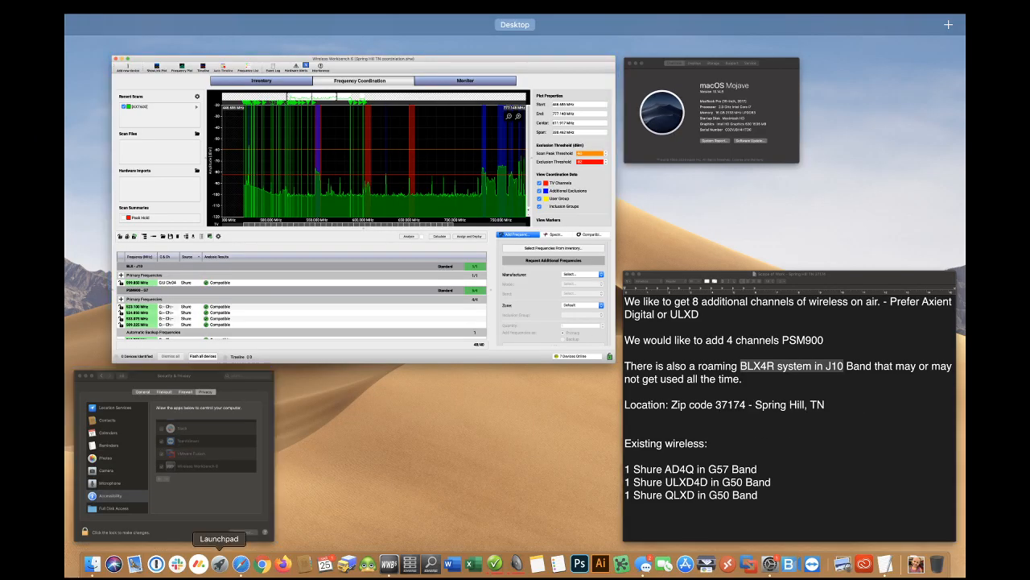
click(244, 538)
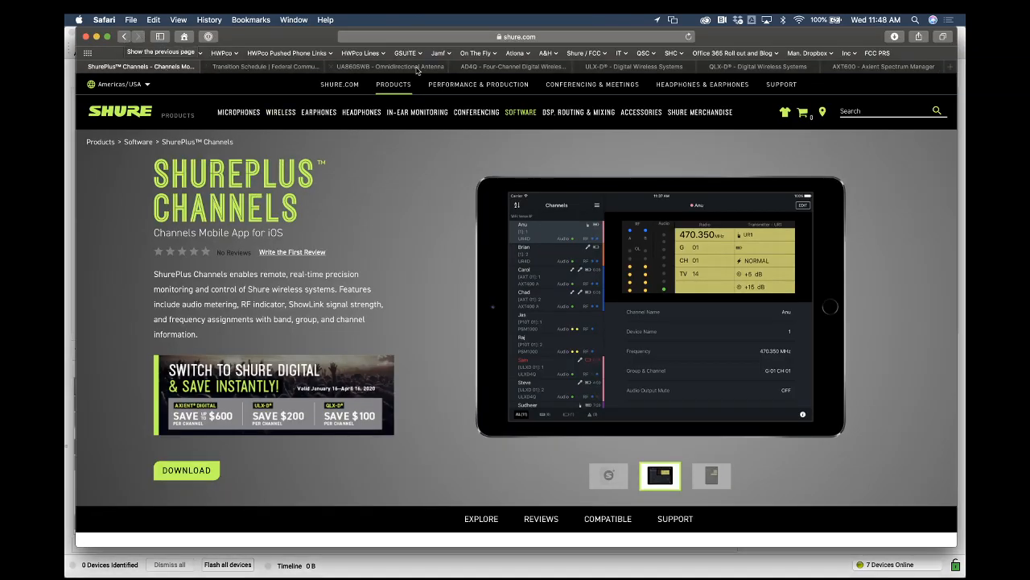
Search the web for the wireless frequency finder and open Shure's Wireless Frequency Finder page
click(446, 37)
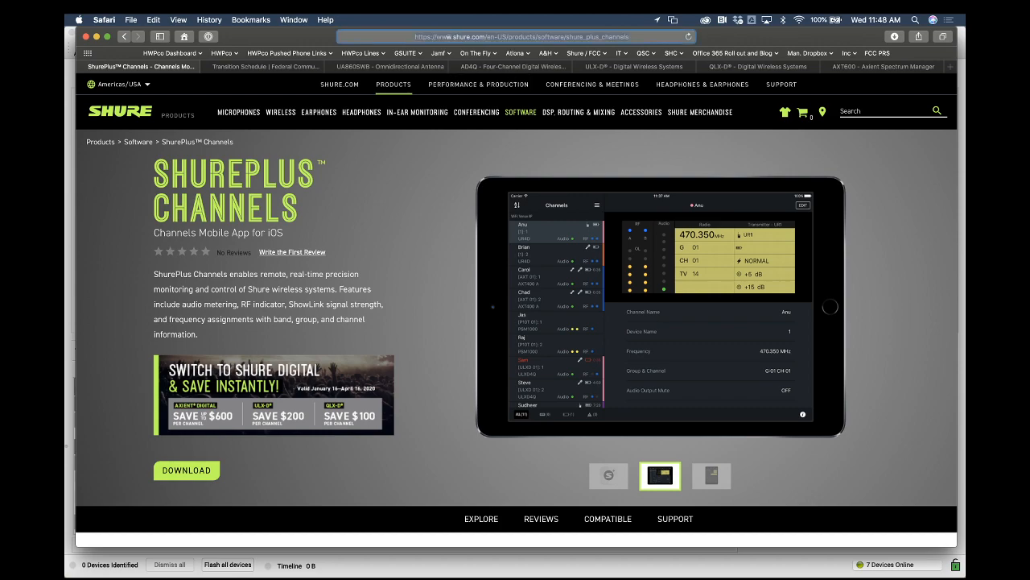
text(wireless frequency finder)
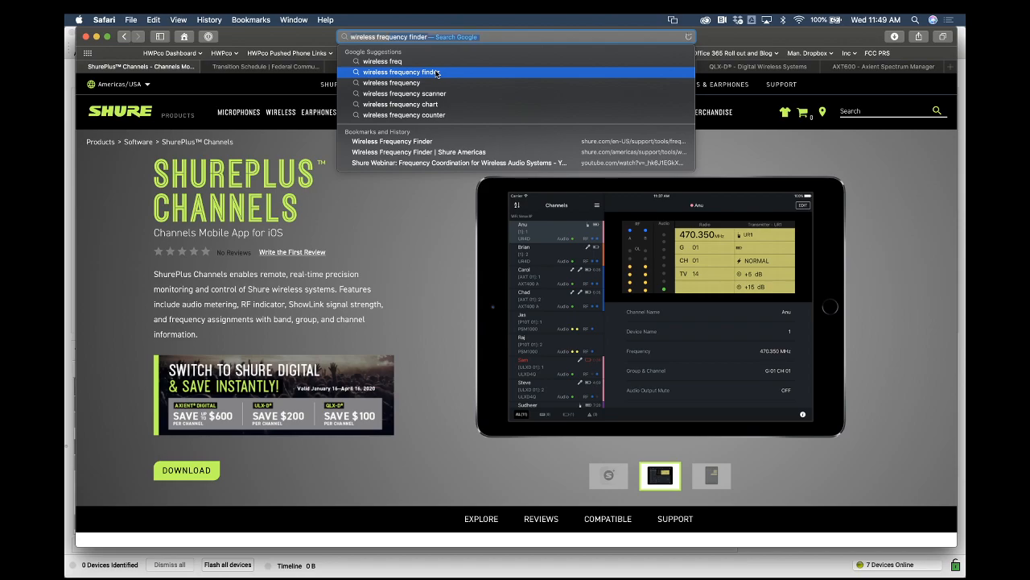
click(437, 71)
click(248, 188)
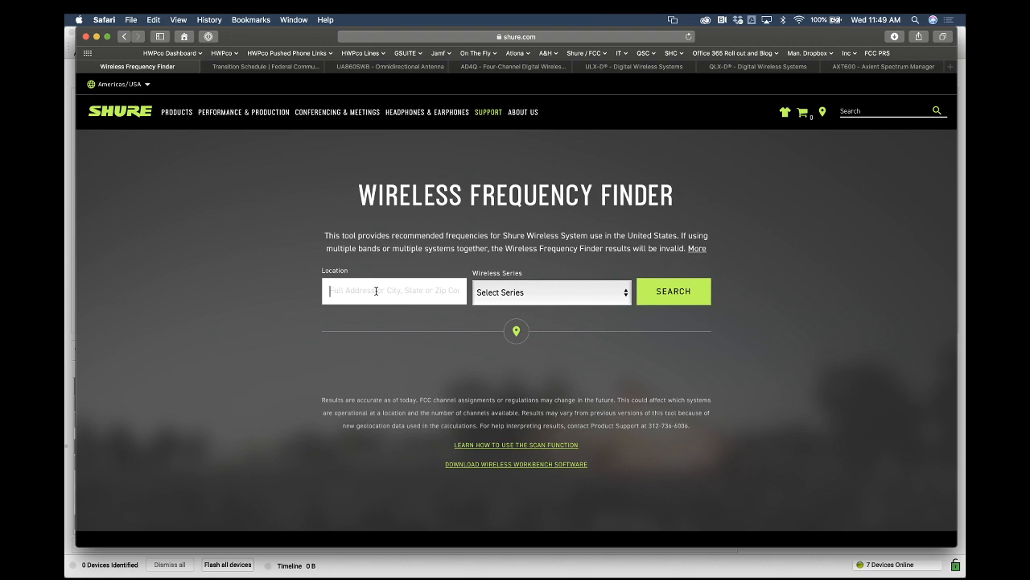
Search the frequency finder for location 80916, Colorado Springs, with wireless series QLX-D
click(376, 291)
text(80916)
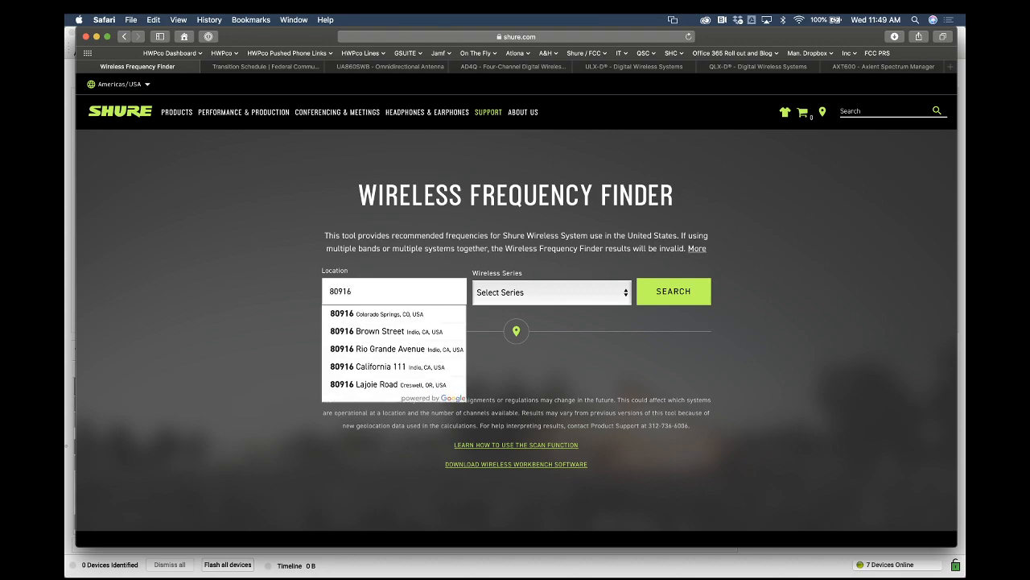
click(386, 315)
click(507, 292)
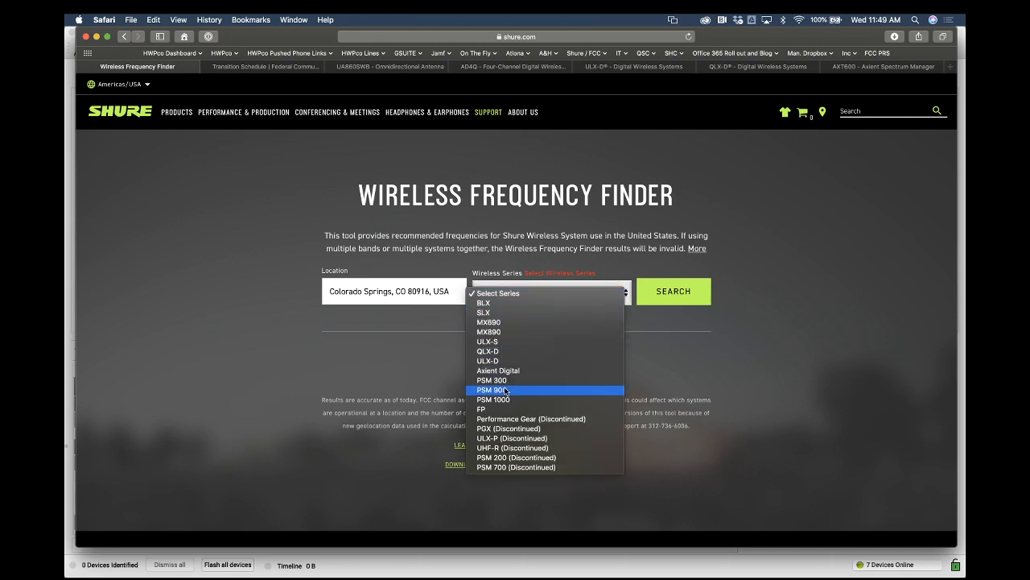
click(506, 351)
click(673, 298)
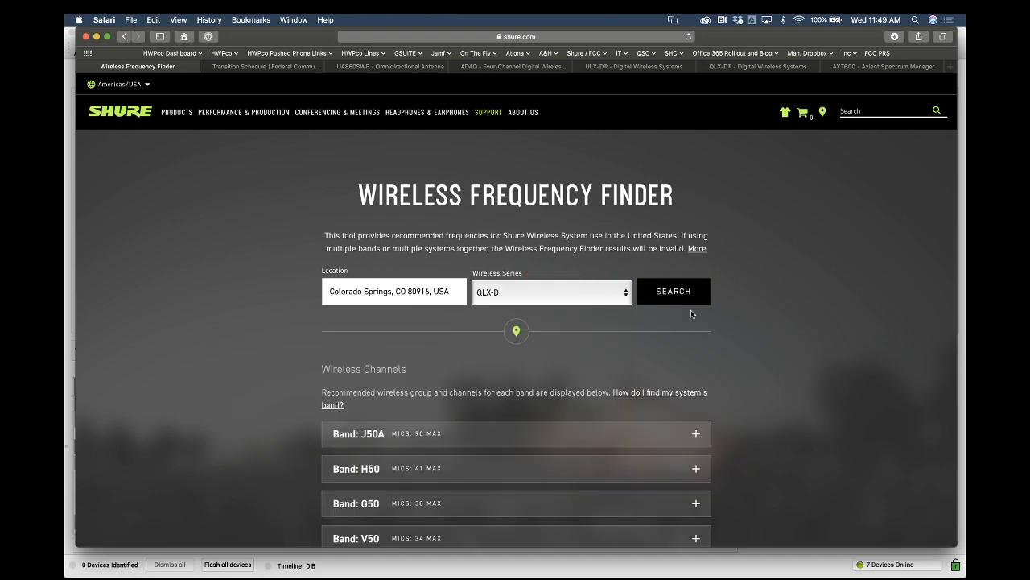
Expand the J50A band result to view its recommended group and channels
scroll(729, 370, down, 3)
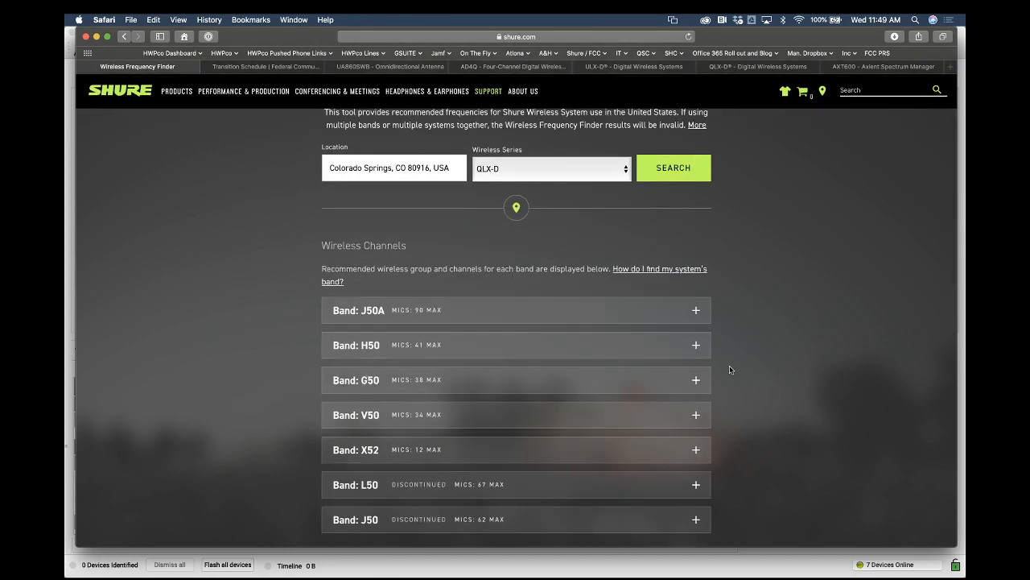
click(696, 313)
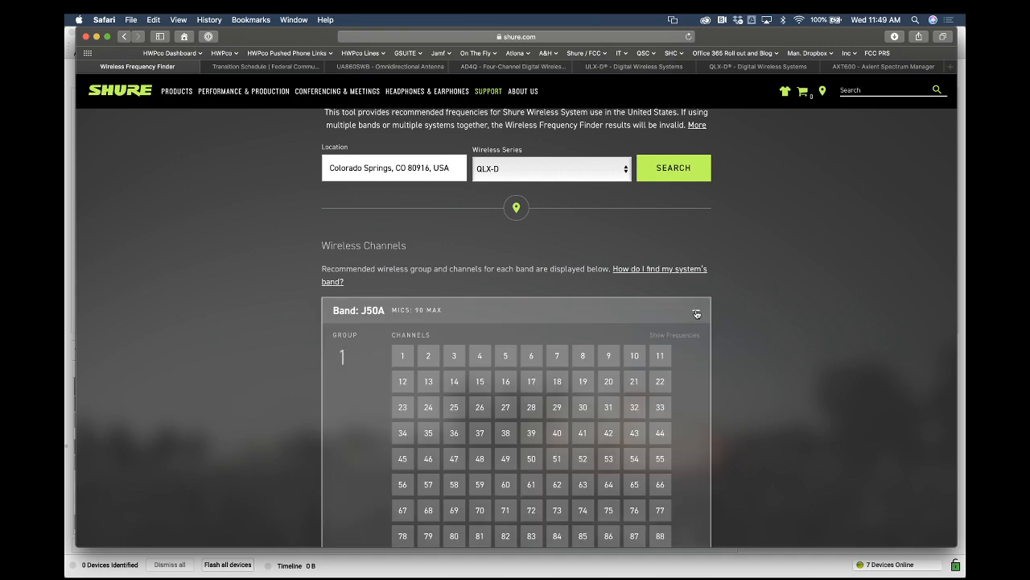
scroll(696, 313, down, 3)
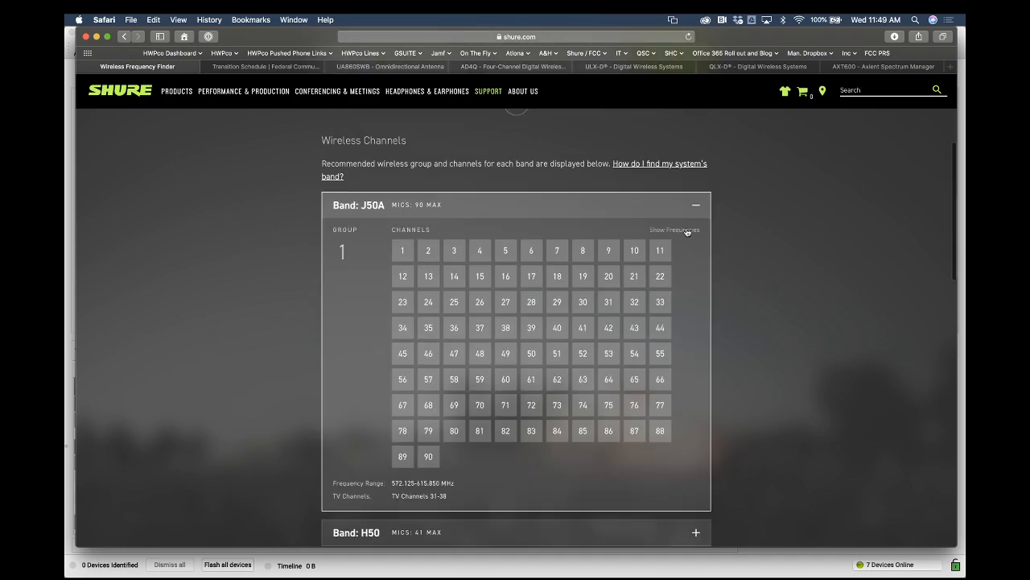
Show the frequencies for the J50A band's recommended channels and scroll through the list
click(687, 230)
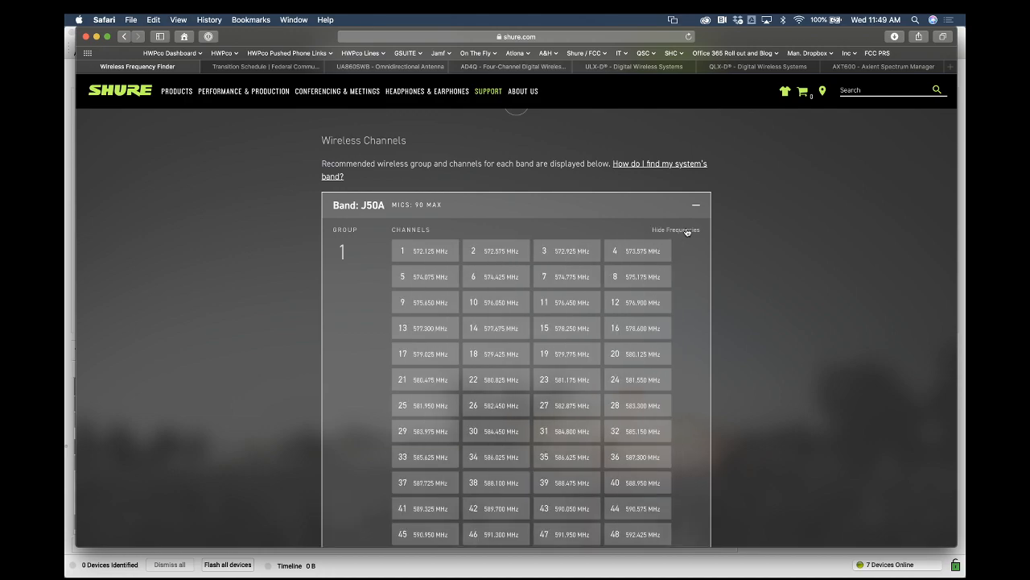
scroll(690, 278, up, 4)
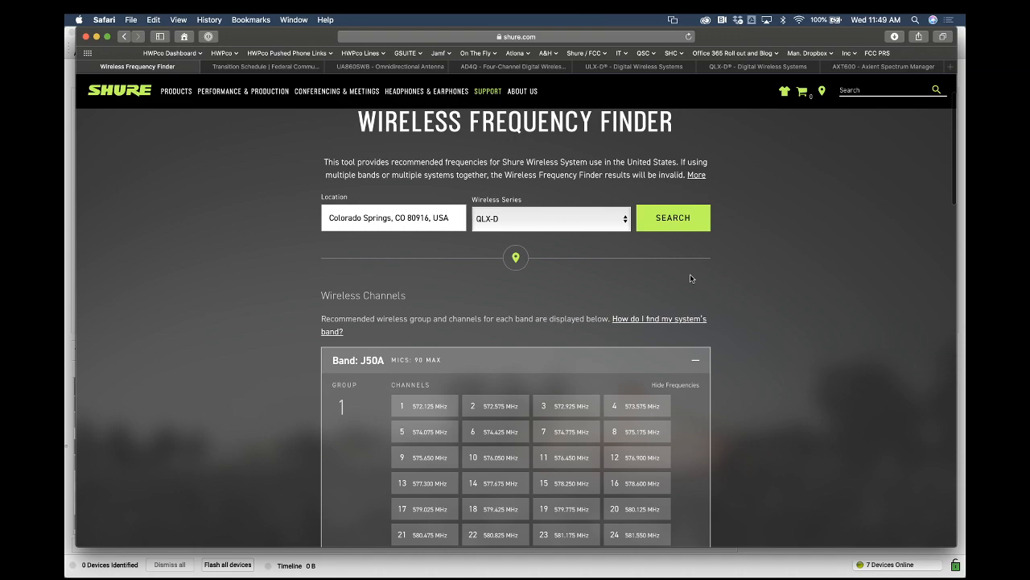
scroll(690, 276, down, 10)
scroll(689, 278, down, 4)
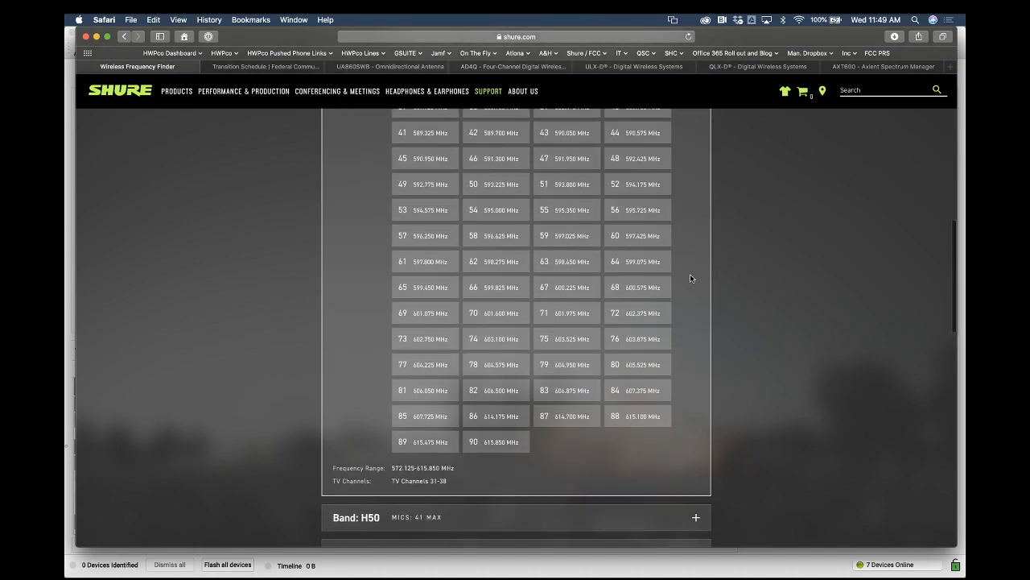
scroll(690, 279, up, 1)
scroll(690, 278, up, 10)
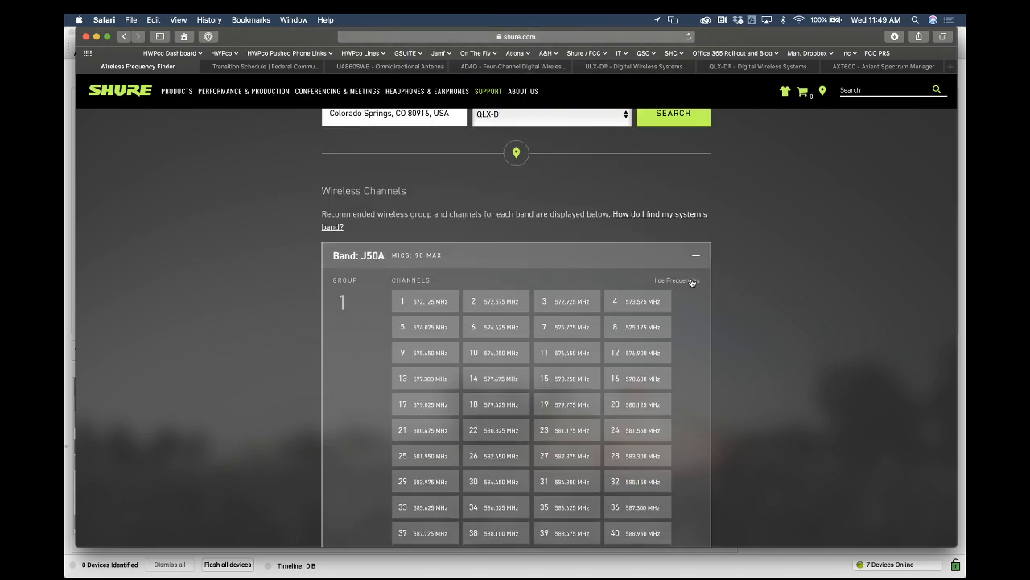
Expand the unavailable local TV channels list and show their frequencies
scroll(691, 281, down, 20)
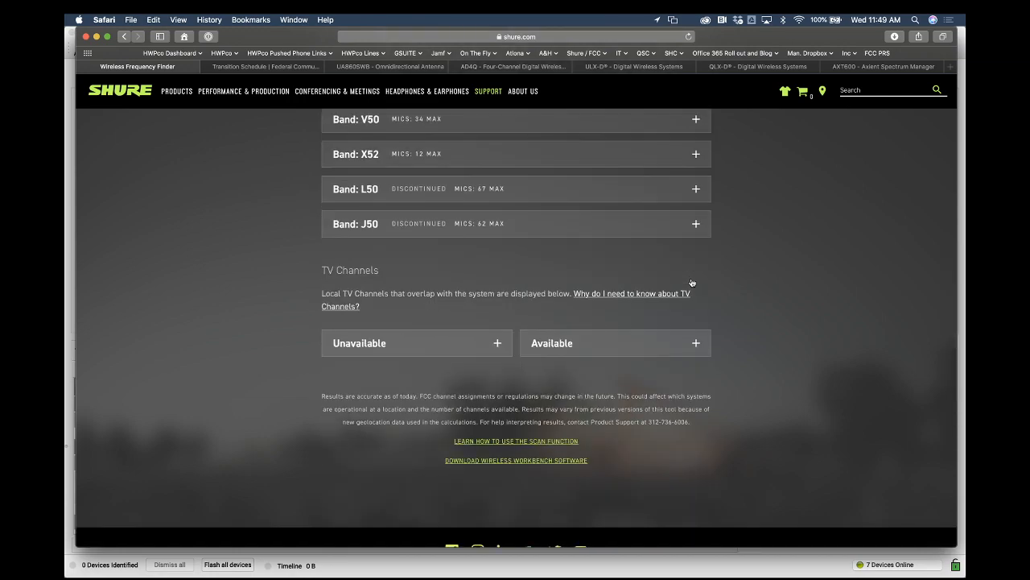
click(498, 344)
scroll(497, 347, down, 2)
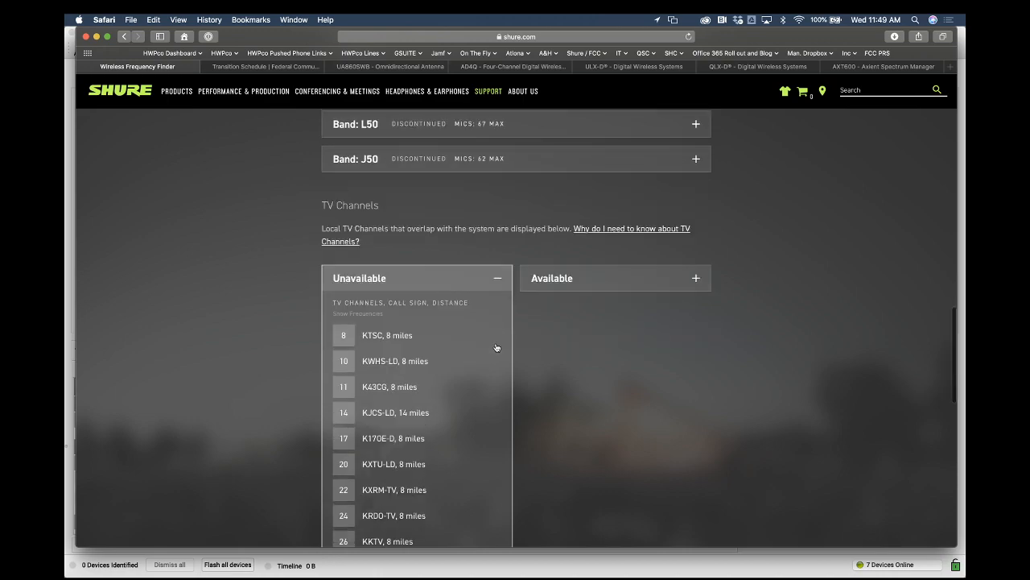
scroll(497, 348, down, 3)
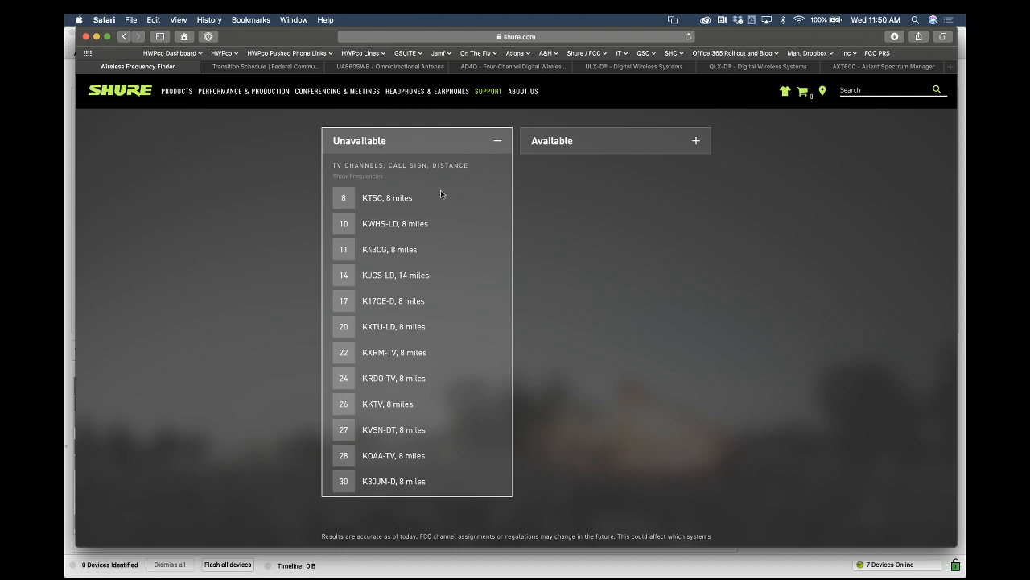
click(372, 177)
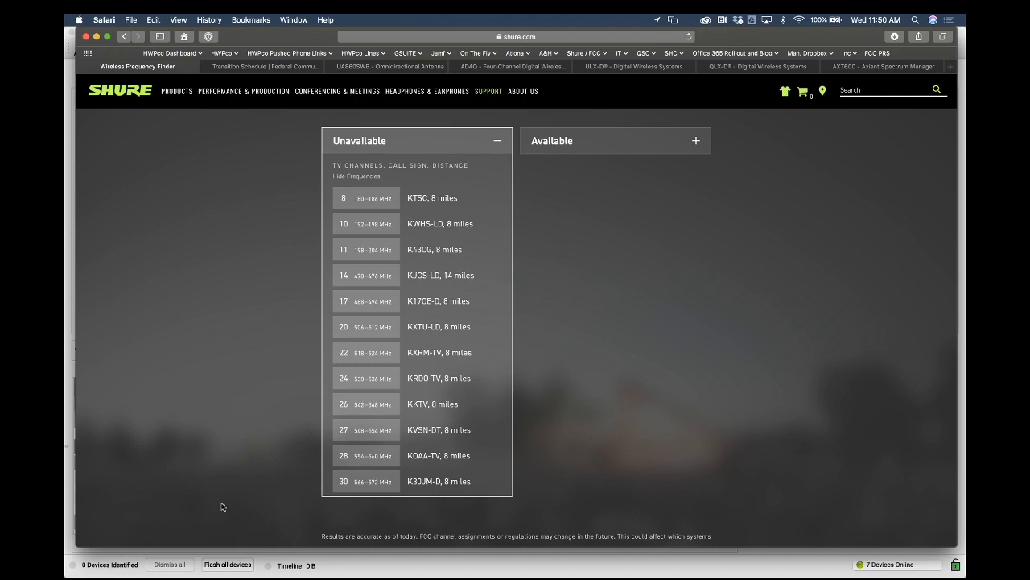
Switch back to Wireless Workbench and open the Inventory view of the show file's devices
click(223, 557)
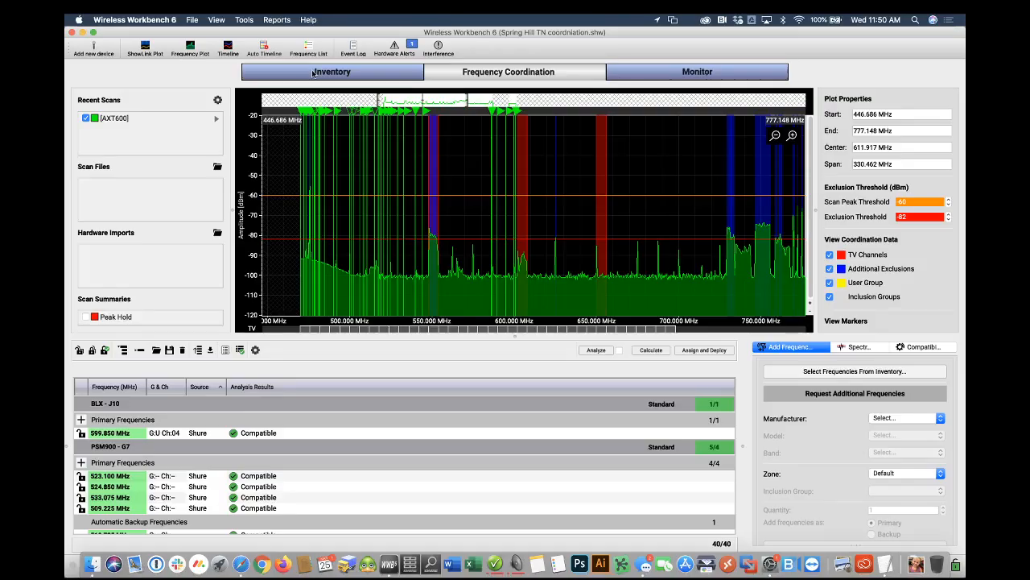
click(312, 73)
right_click(204, 146)
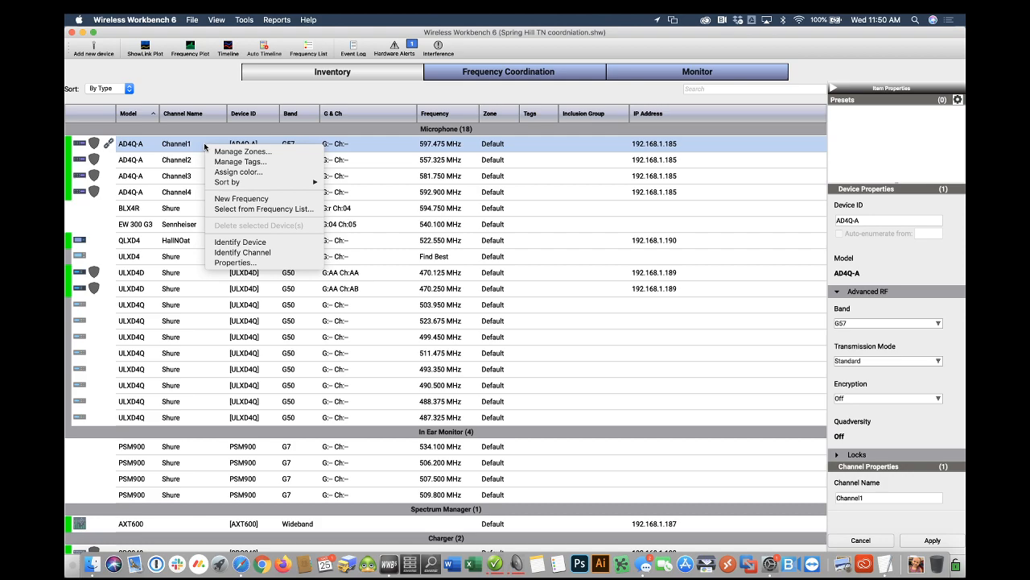
click(223, 86)
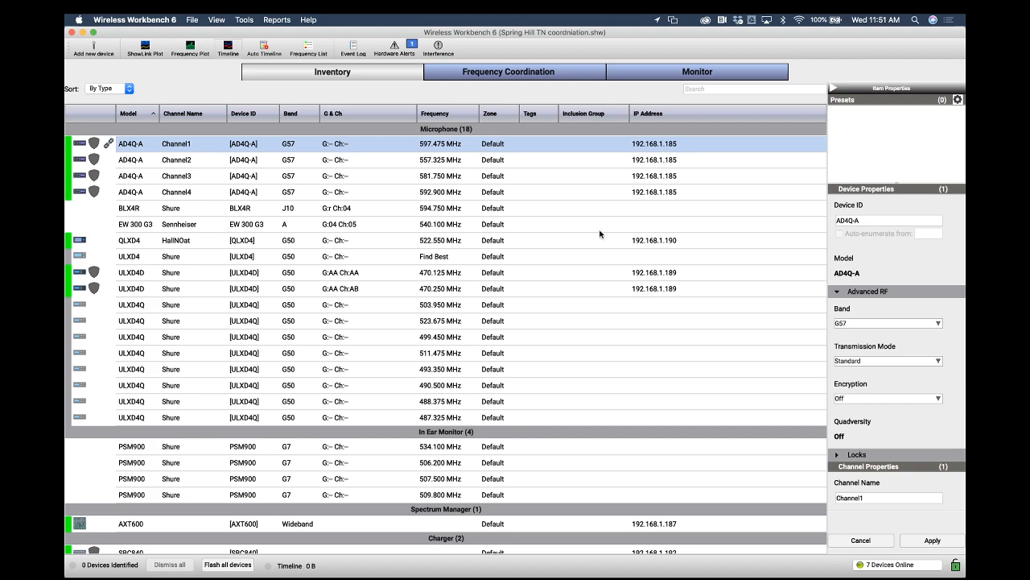
Open the Monitor view, set Channel2's gain to +23 dB and return Channel1's strip to its receiver controls
click(663, 77)
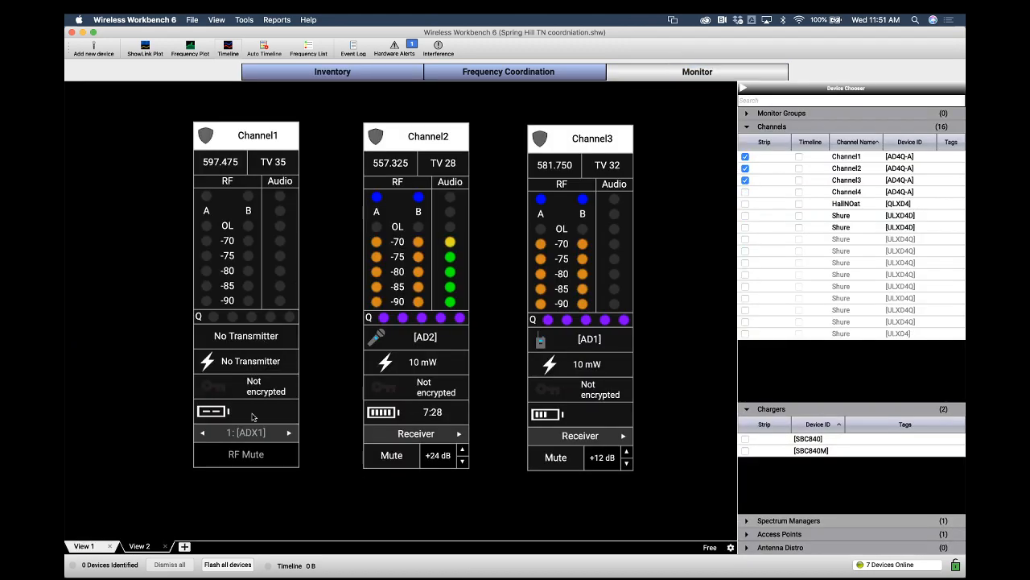
click(461, 449)
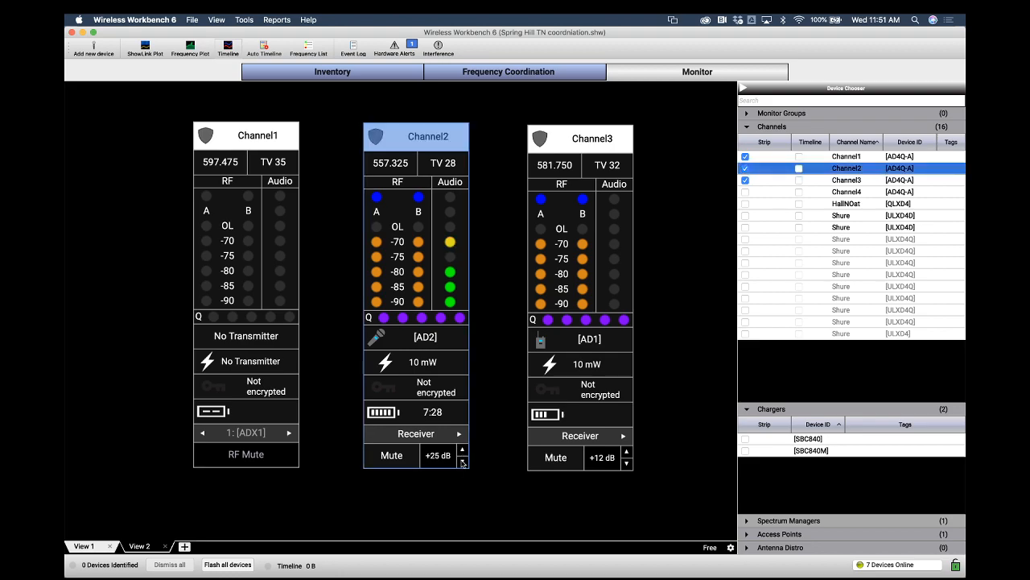
click(463, 462)
click(463, 462)
click(463, 462)
click(462, 449)
click(463, 449)
click(463, 449)
click(463, 450)
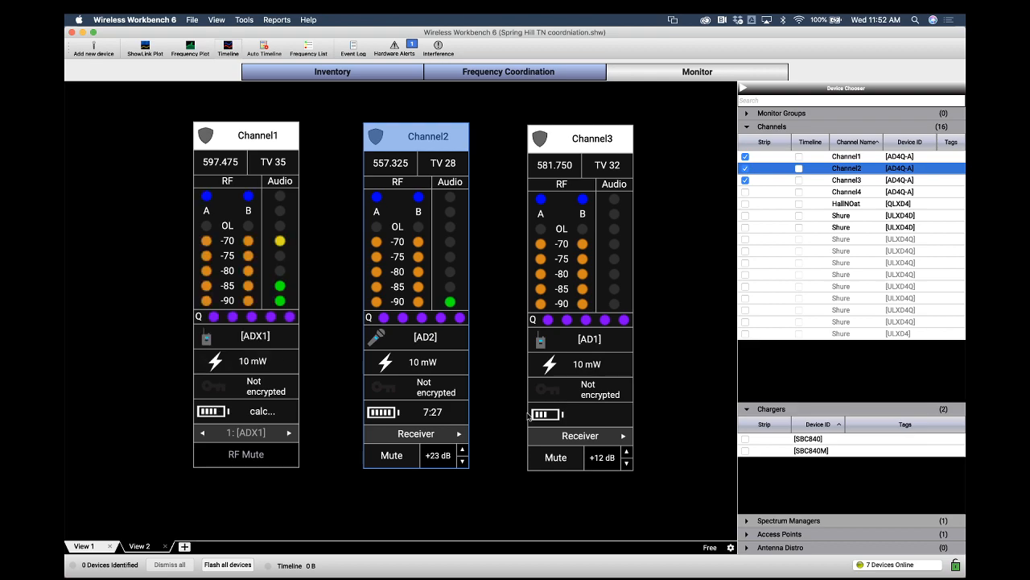
click(202, 437)
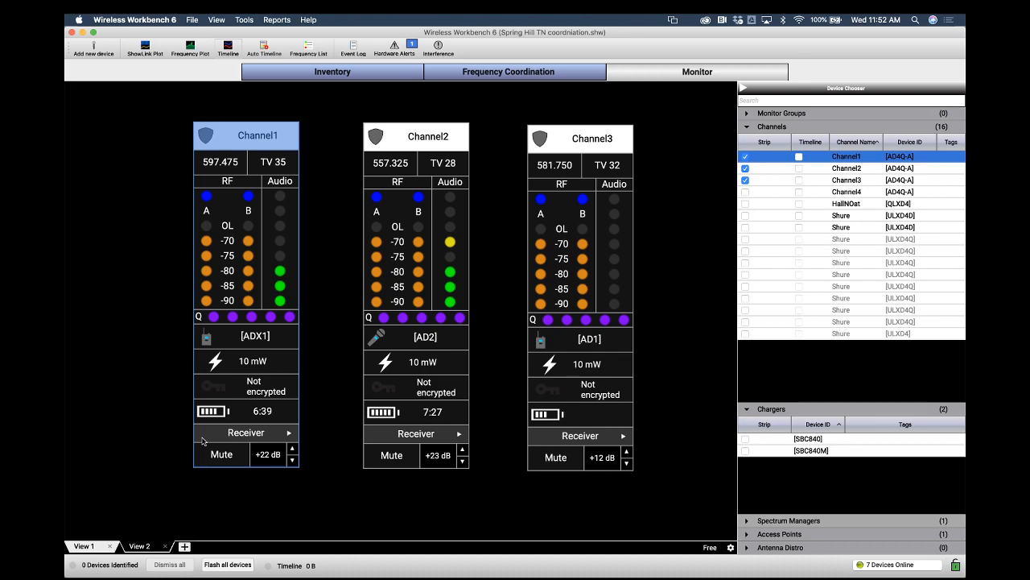
key(F11)
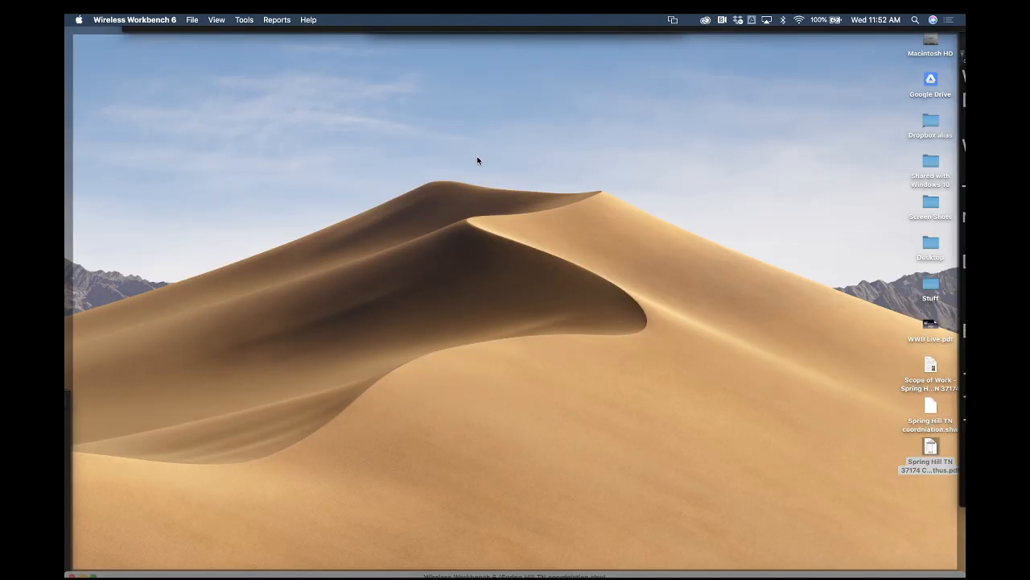
click(478, 161)
key(super+n)
scroll(399, 311, down, 5)
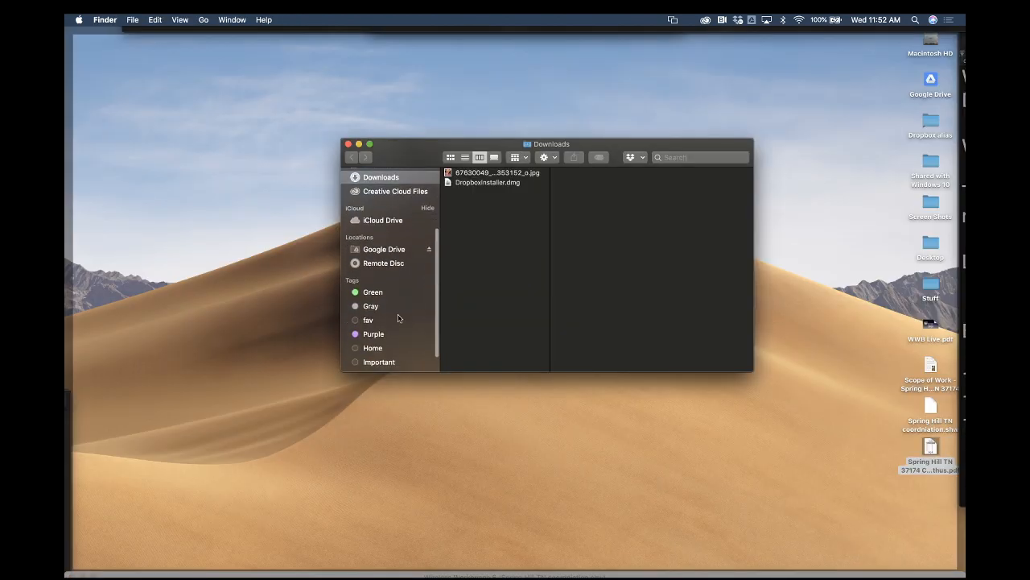
scroll(397, 273, up, 2)
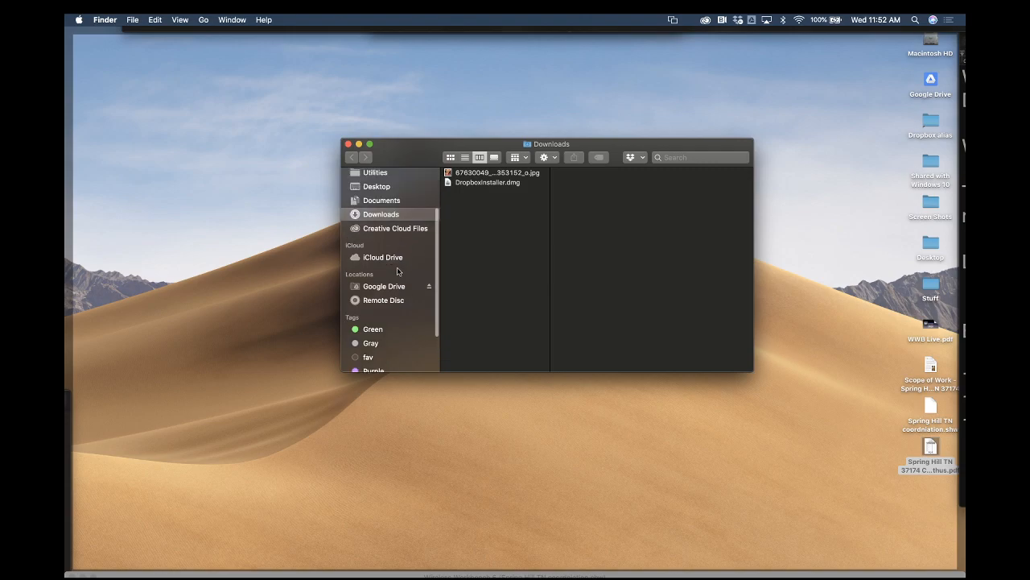
scroll(397, 272, up, 2)
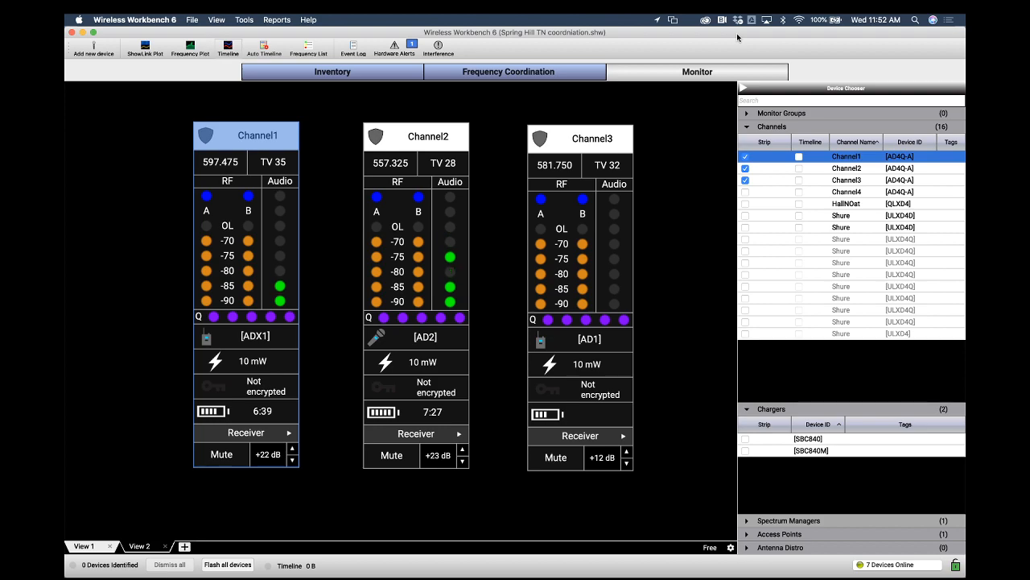
mouse_move(158, 573)
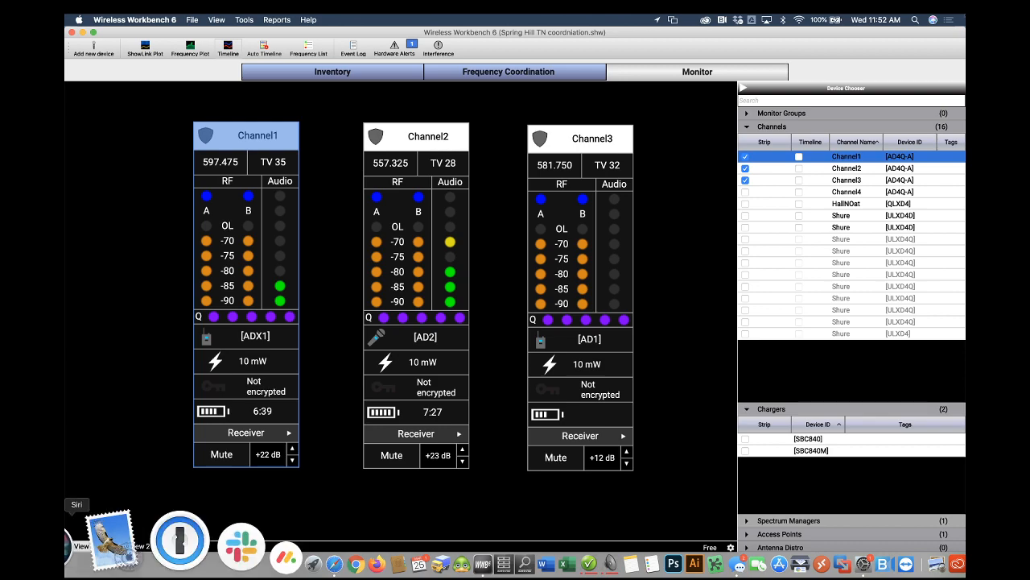
mouse_move(65, 577)
key(super+n)
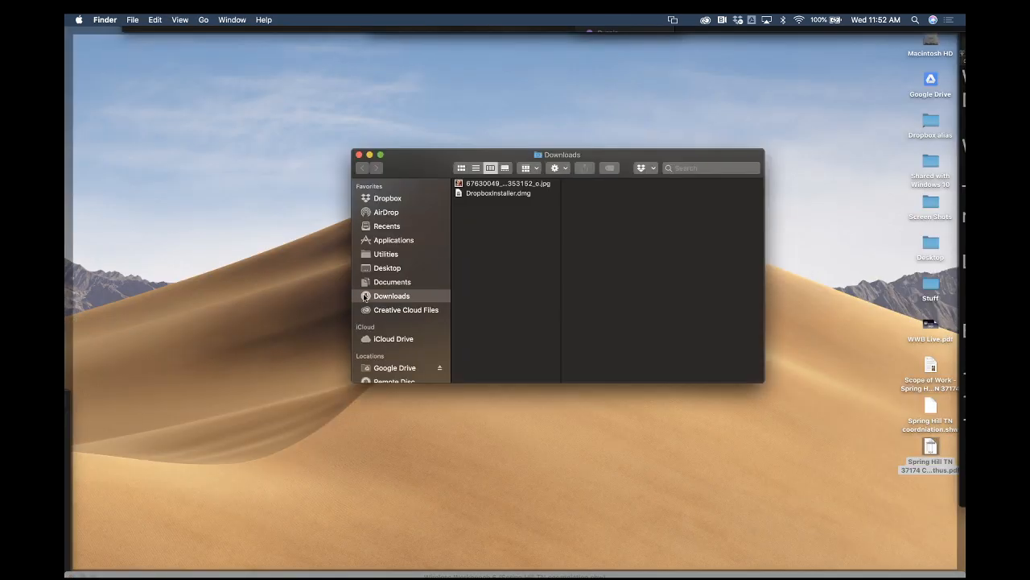
scroll(393, 302, down, 5)
scroll(392, 304, up, 5)
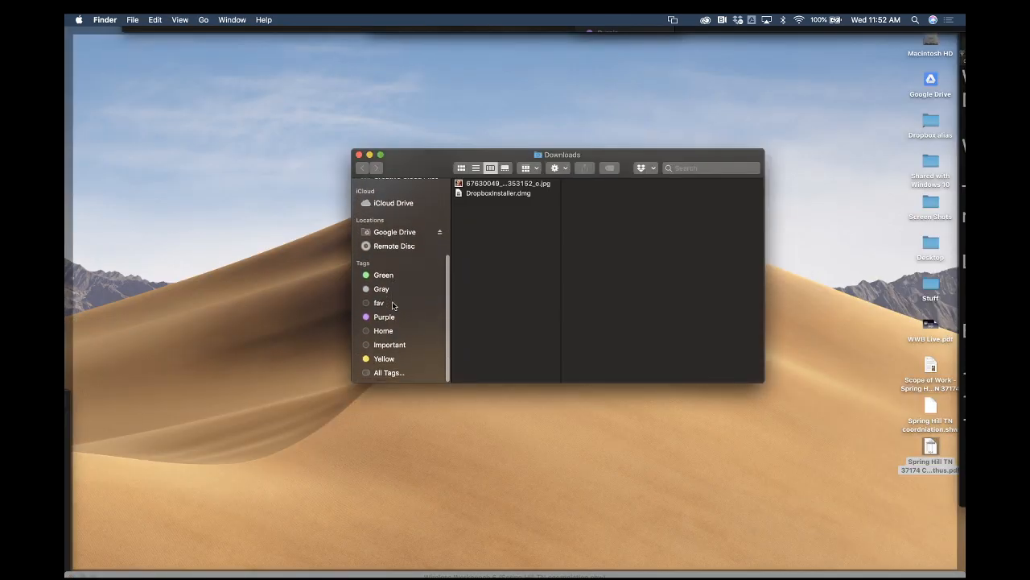
click(359, 154)
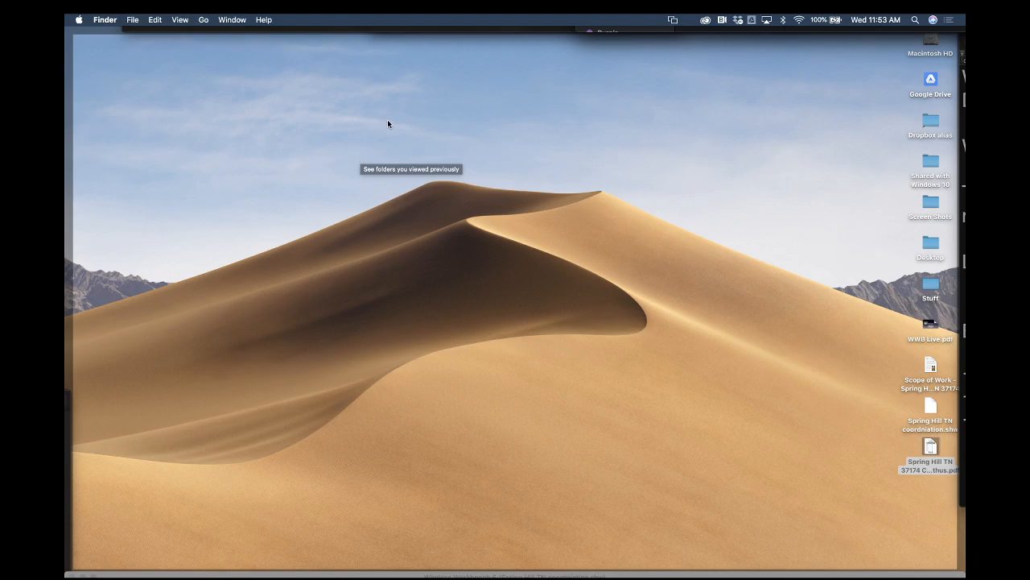
key(F11)
click(539, 39)
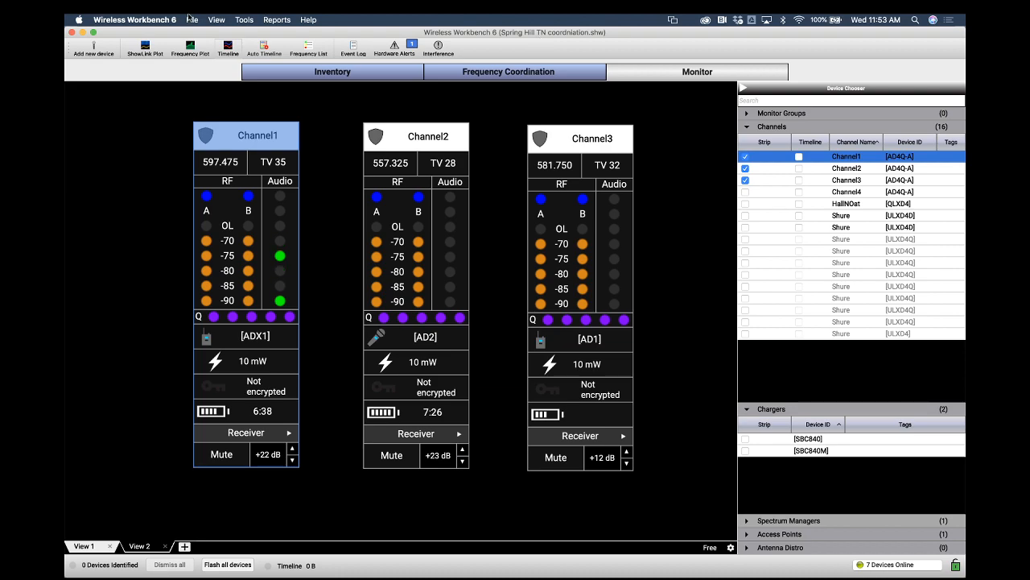
Open System Preferences and review the Sharing settings for Screen Sharing and Remote Login, then quit
click(79, 19)
click(85, 50)
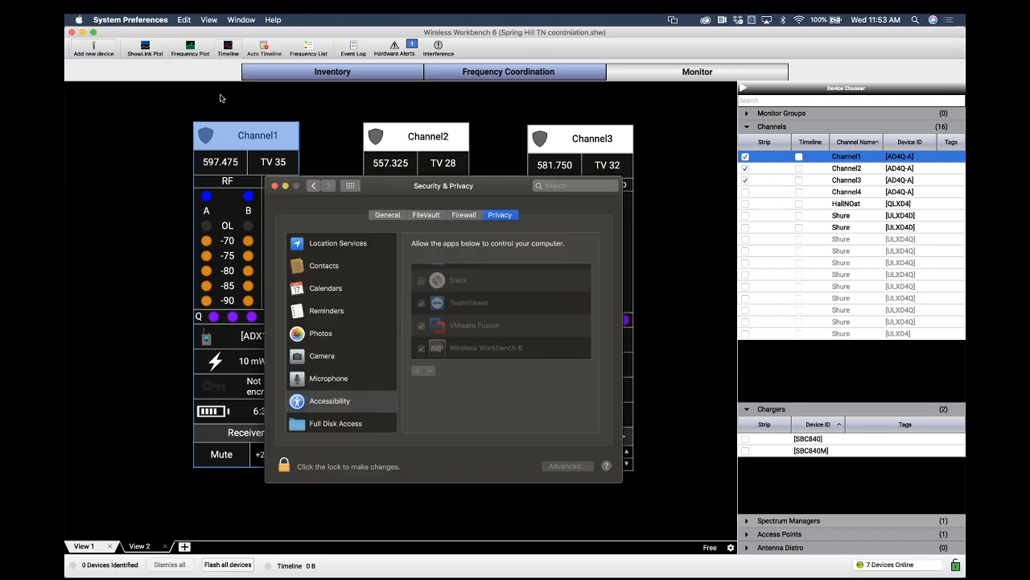
click(314, 186)
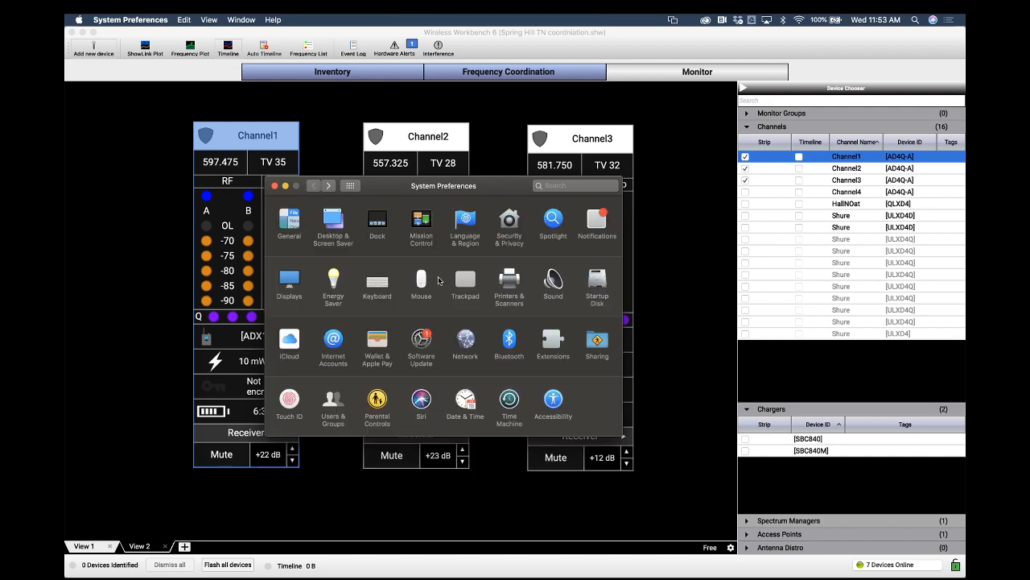
click(593, 342)
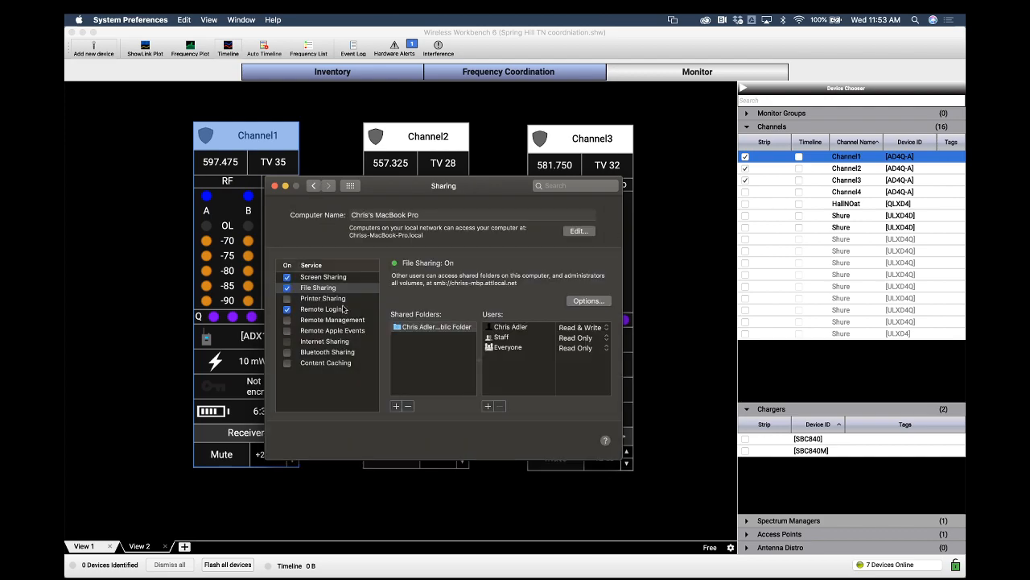
click(330, 277)
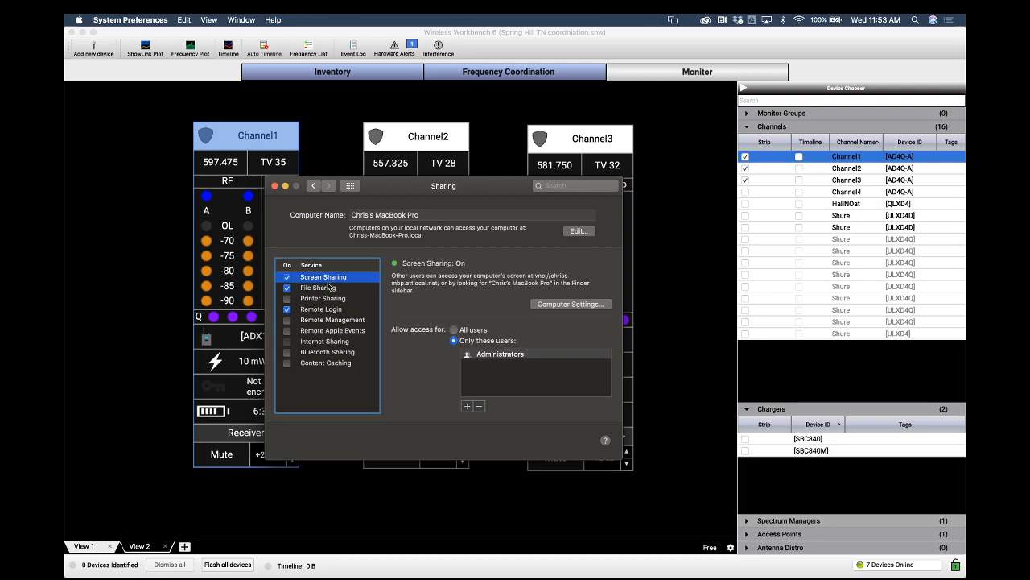
click(330, 309)
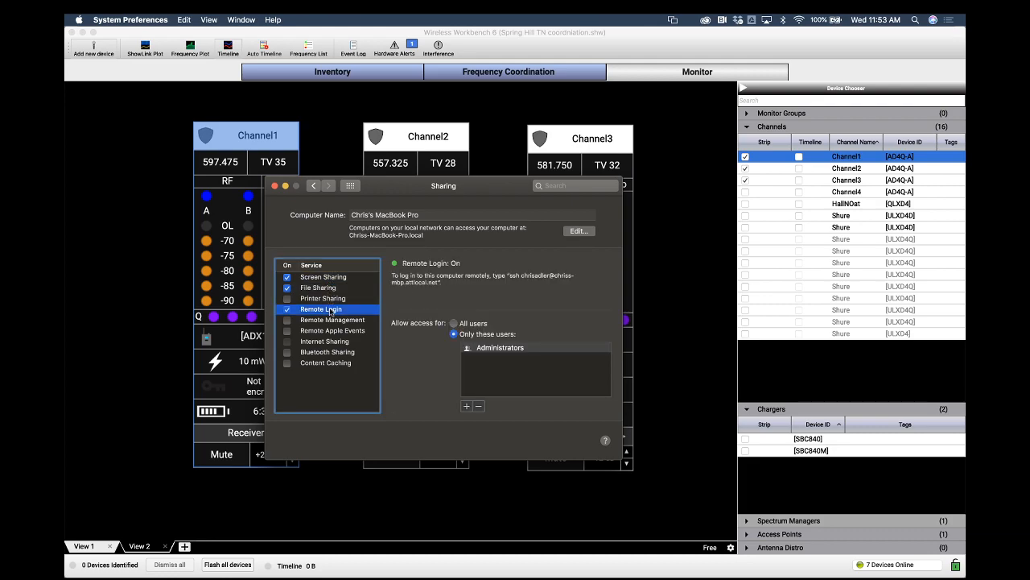
click(334, 279)
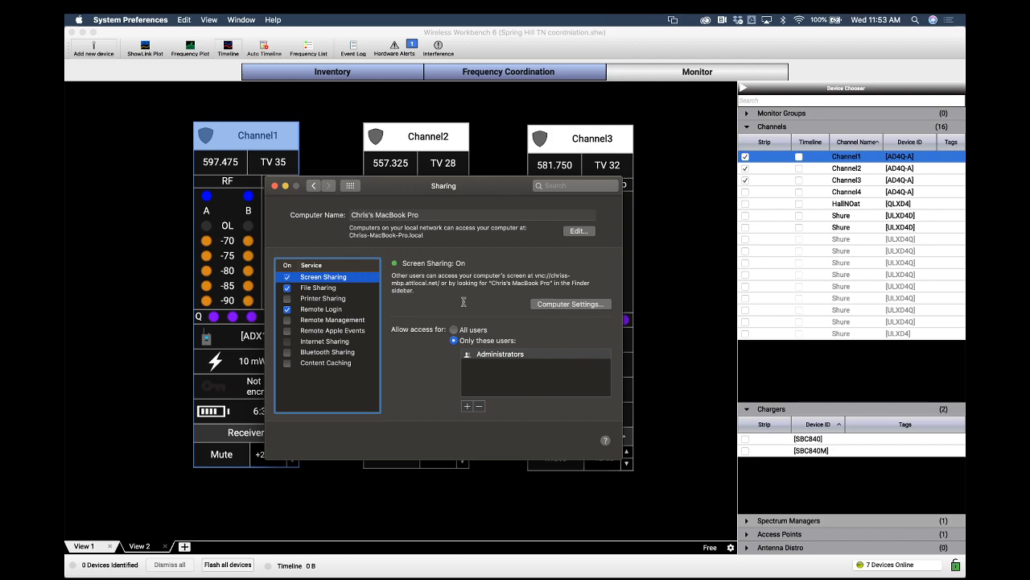
key(super+q)
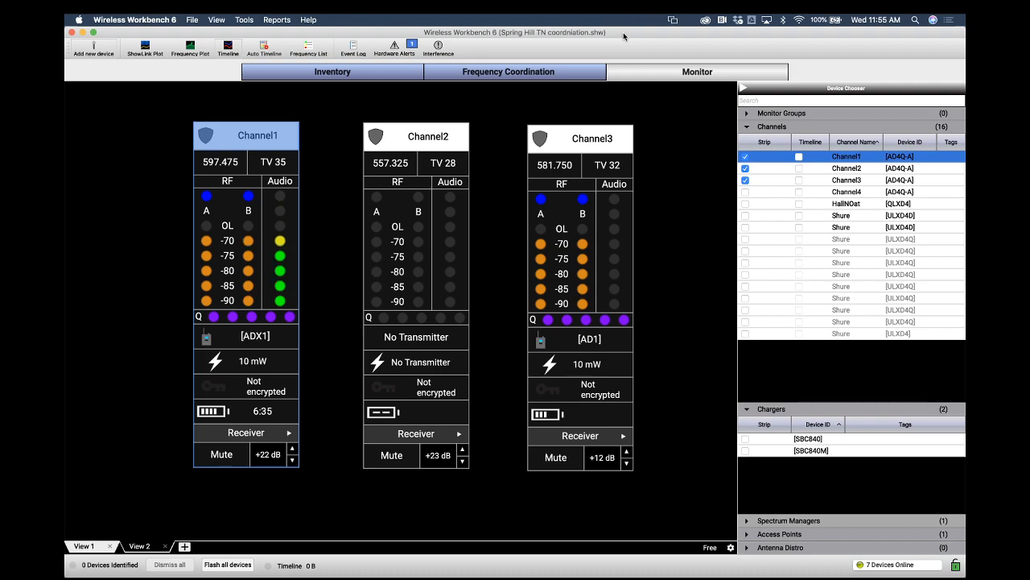
Enable Monitor Only mode and dismiss its notification
click(243, 20)
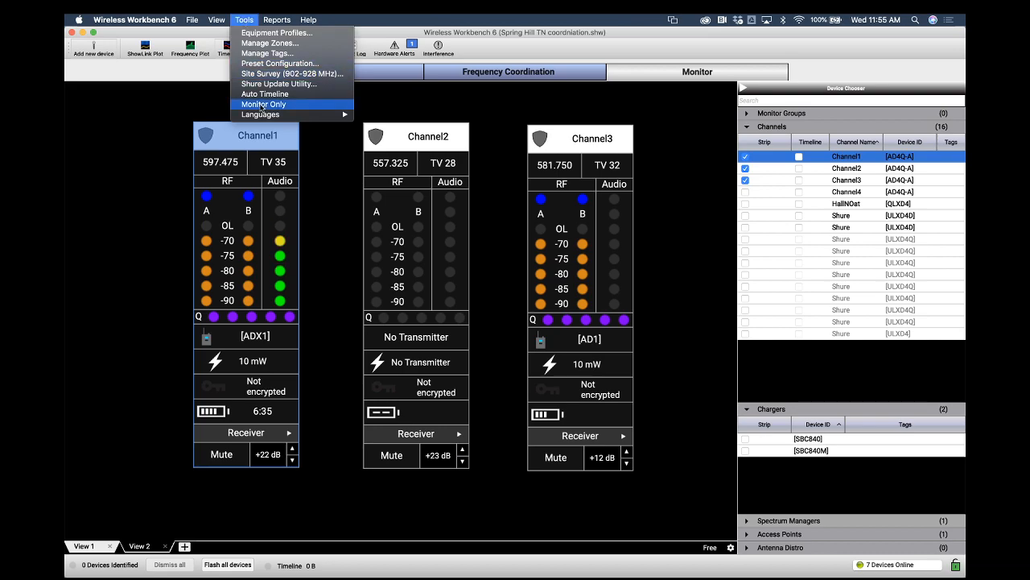
click(268, 105)
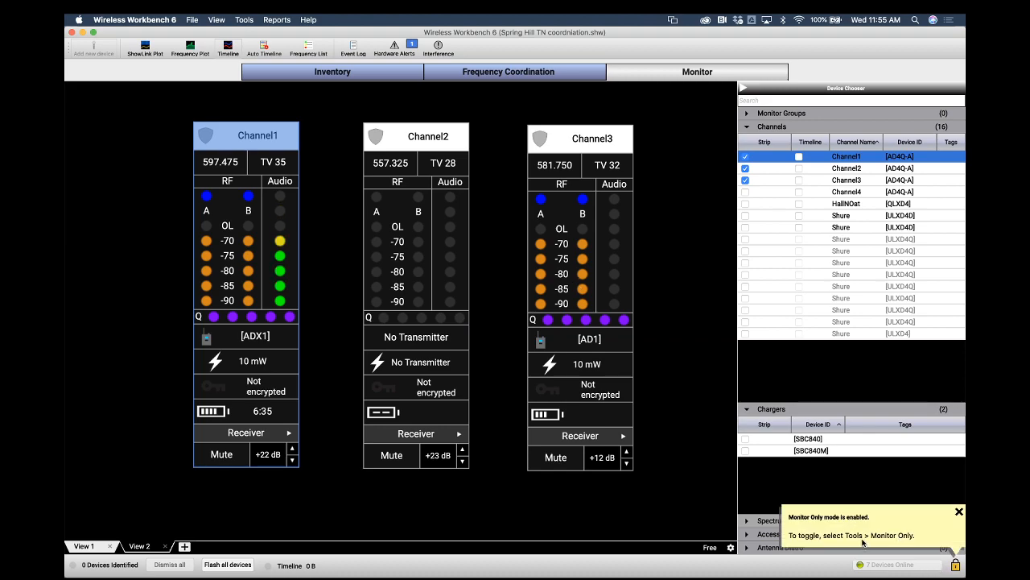
click(959, 513)
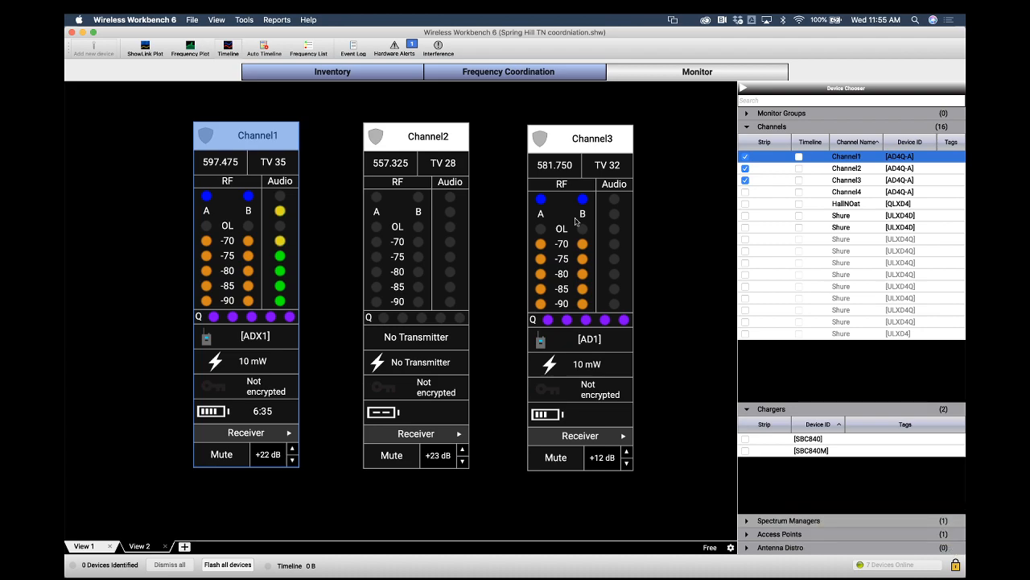
Cycle through Channel1's strip controls in Monitor Only mode and return to the Inventory view
click(289, 433)
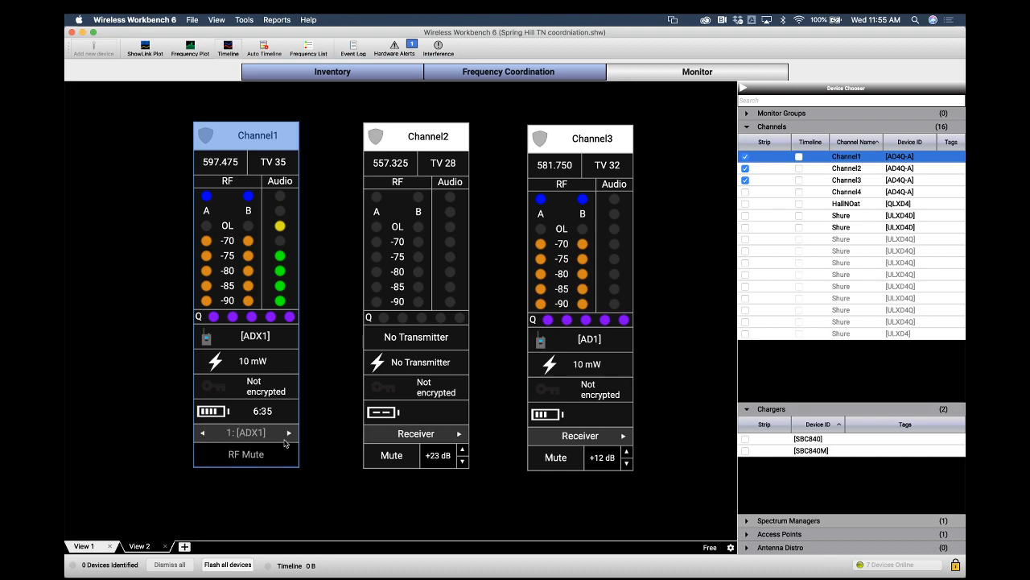
click(289, 433)
click(203, 432)
click(389, 75)
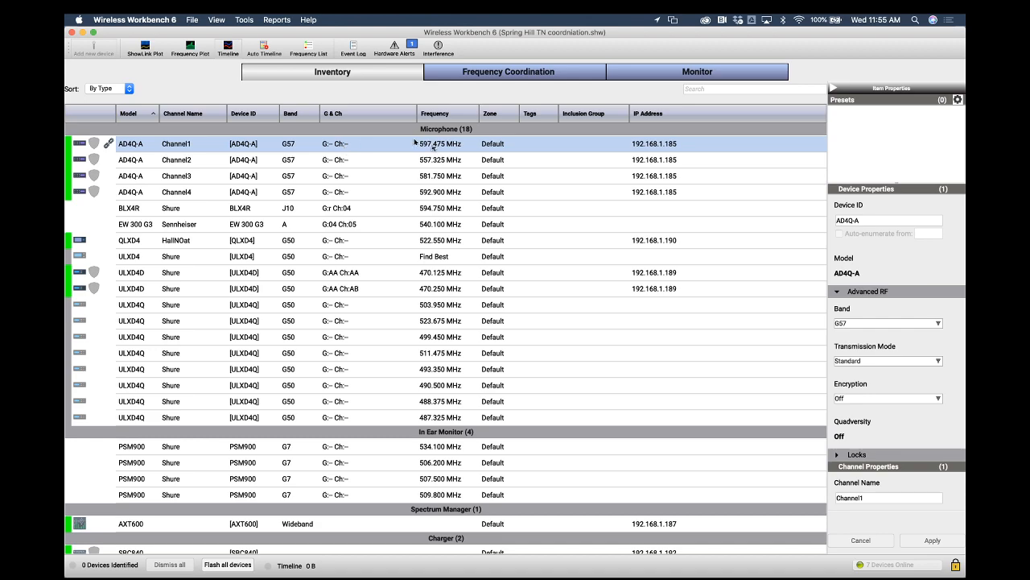
Compare the Inventory channel rows with the Frequency Coordination plot, ending in the Monitor view
click(444, 161)
click(445, 177)
click(444, 164)
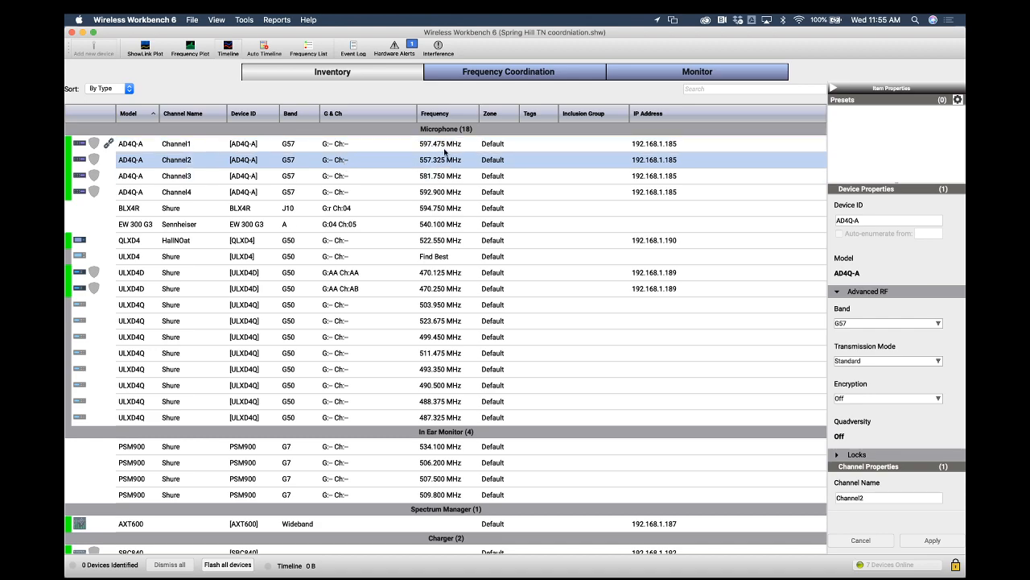
click(445, 149)
click(487, 77)
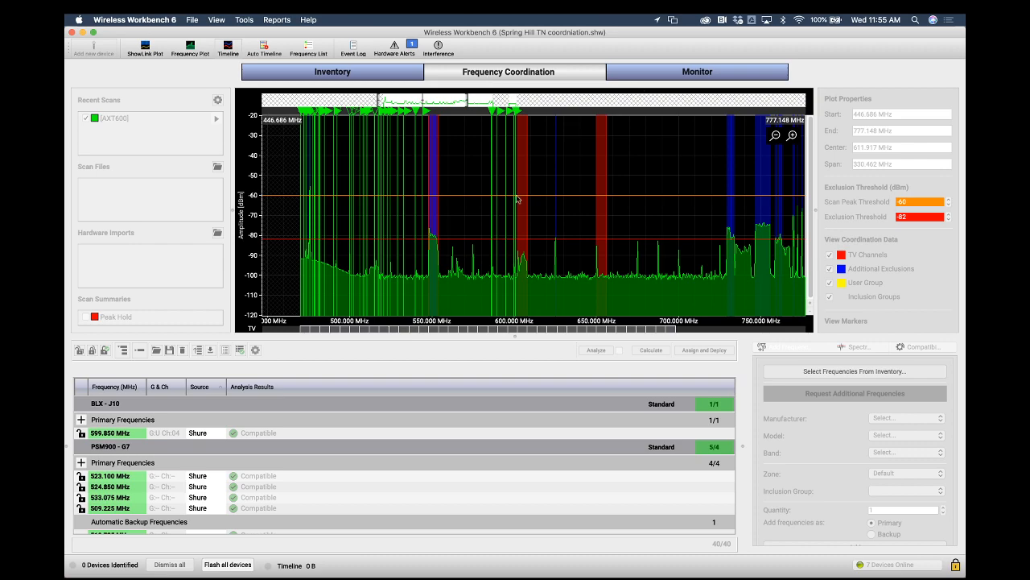
click(724, 73)
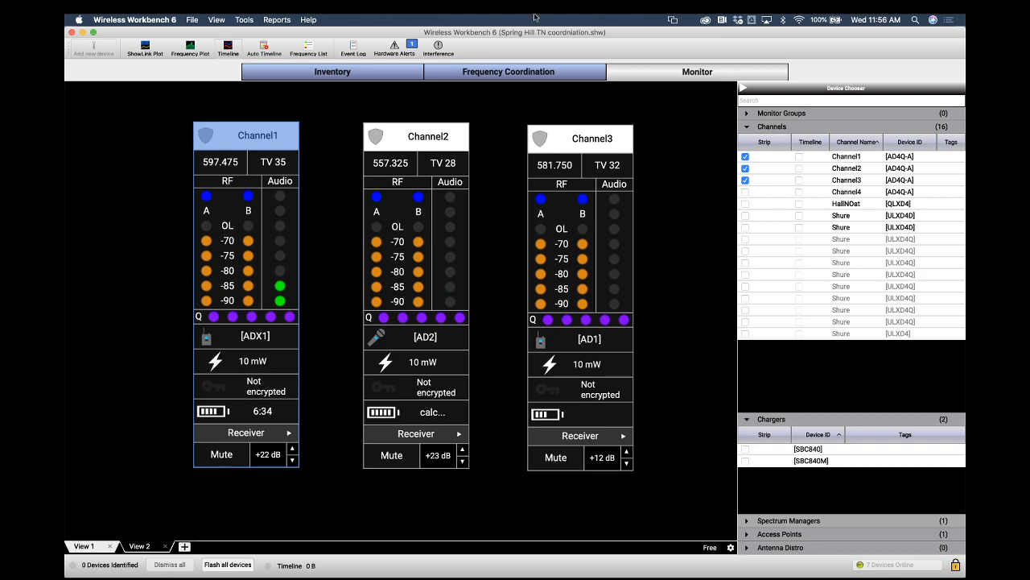
Turn off Monitor Only mode
click(242, 19)
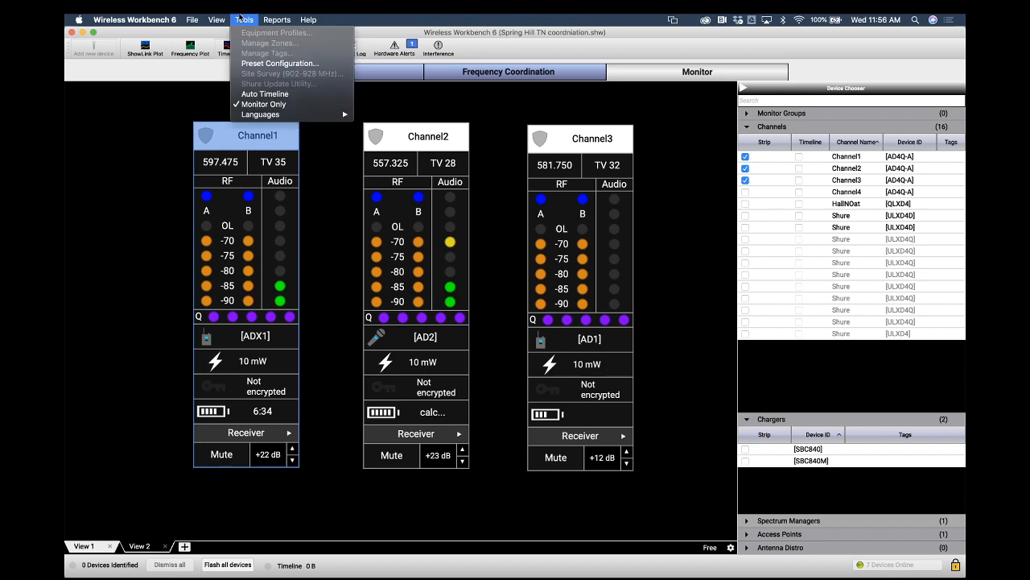
click(264, 104)
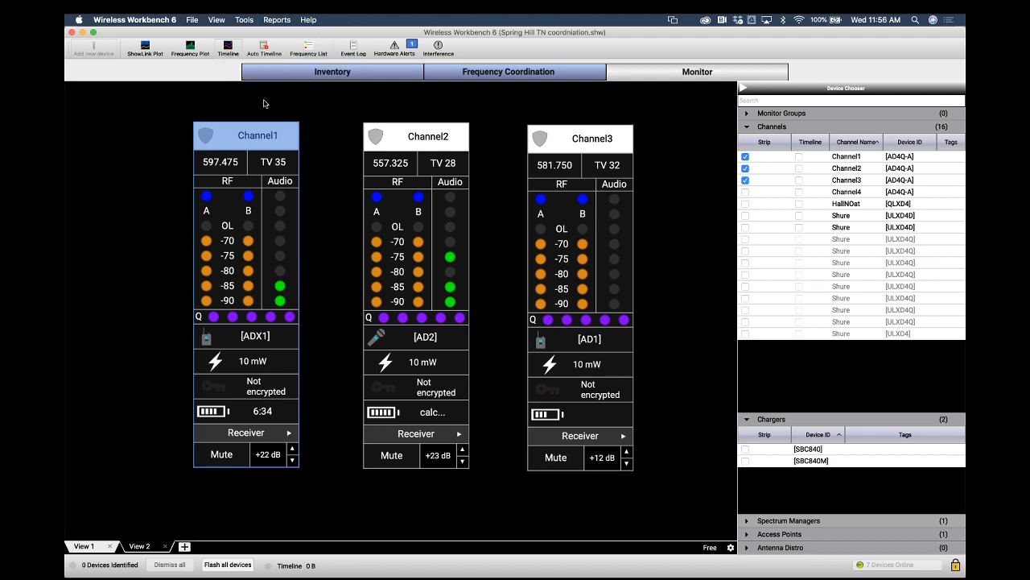
click(247, 20)
Switch to the Inventory view and back to the Monitor view to check the channel strips
click(356, 74)
click(356, 73)
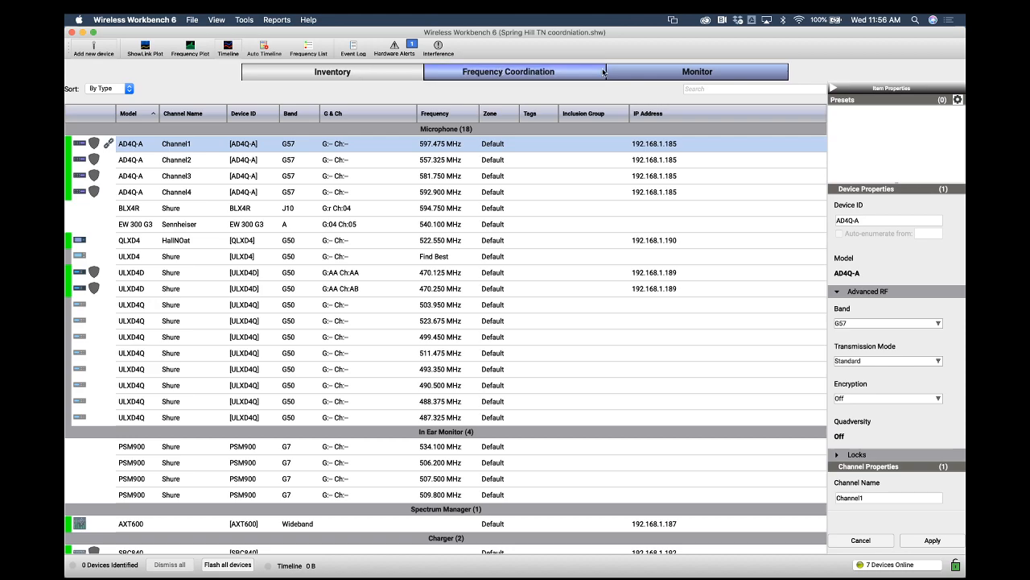
click(657, 70)
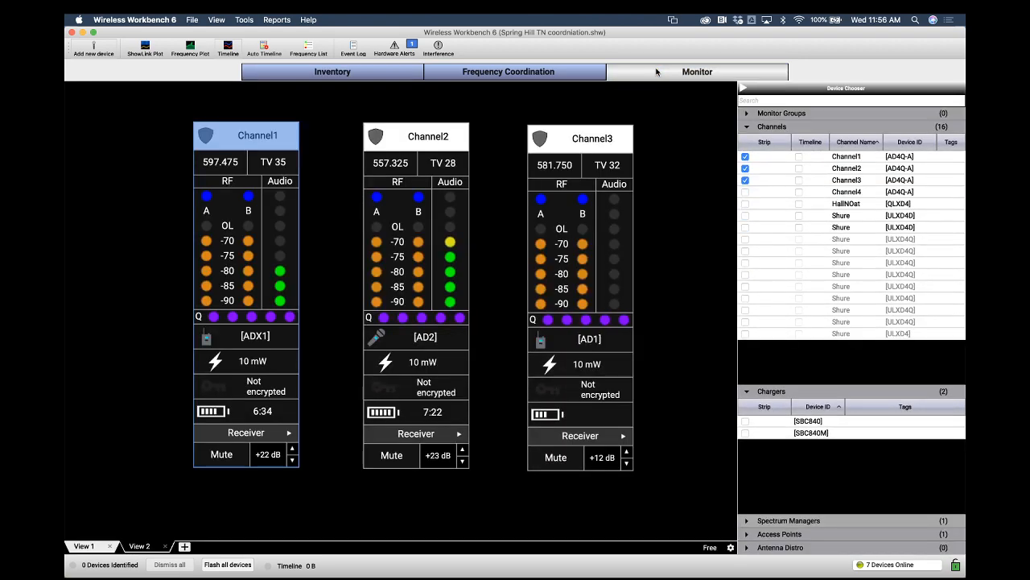